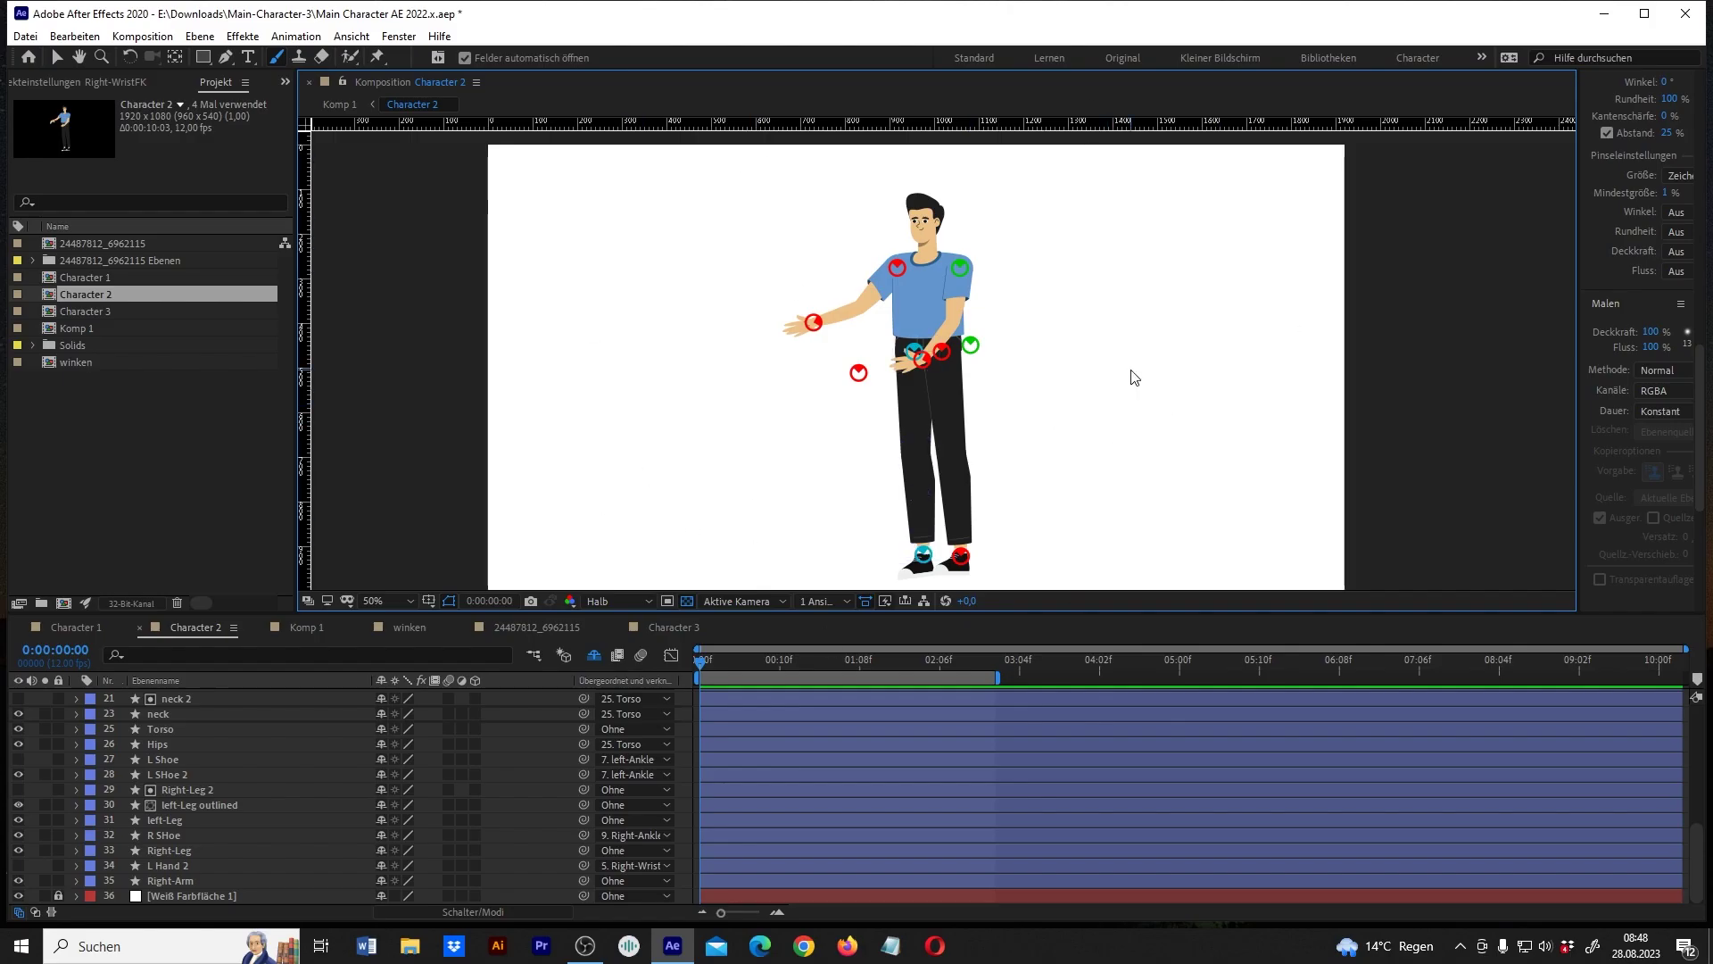
Select the Torso layer and reveal its Position property.
click(906, 312)
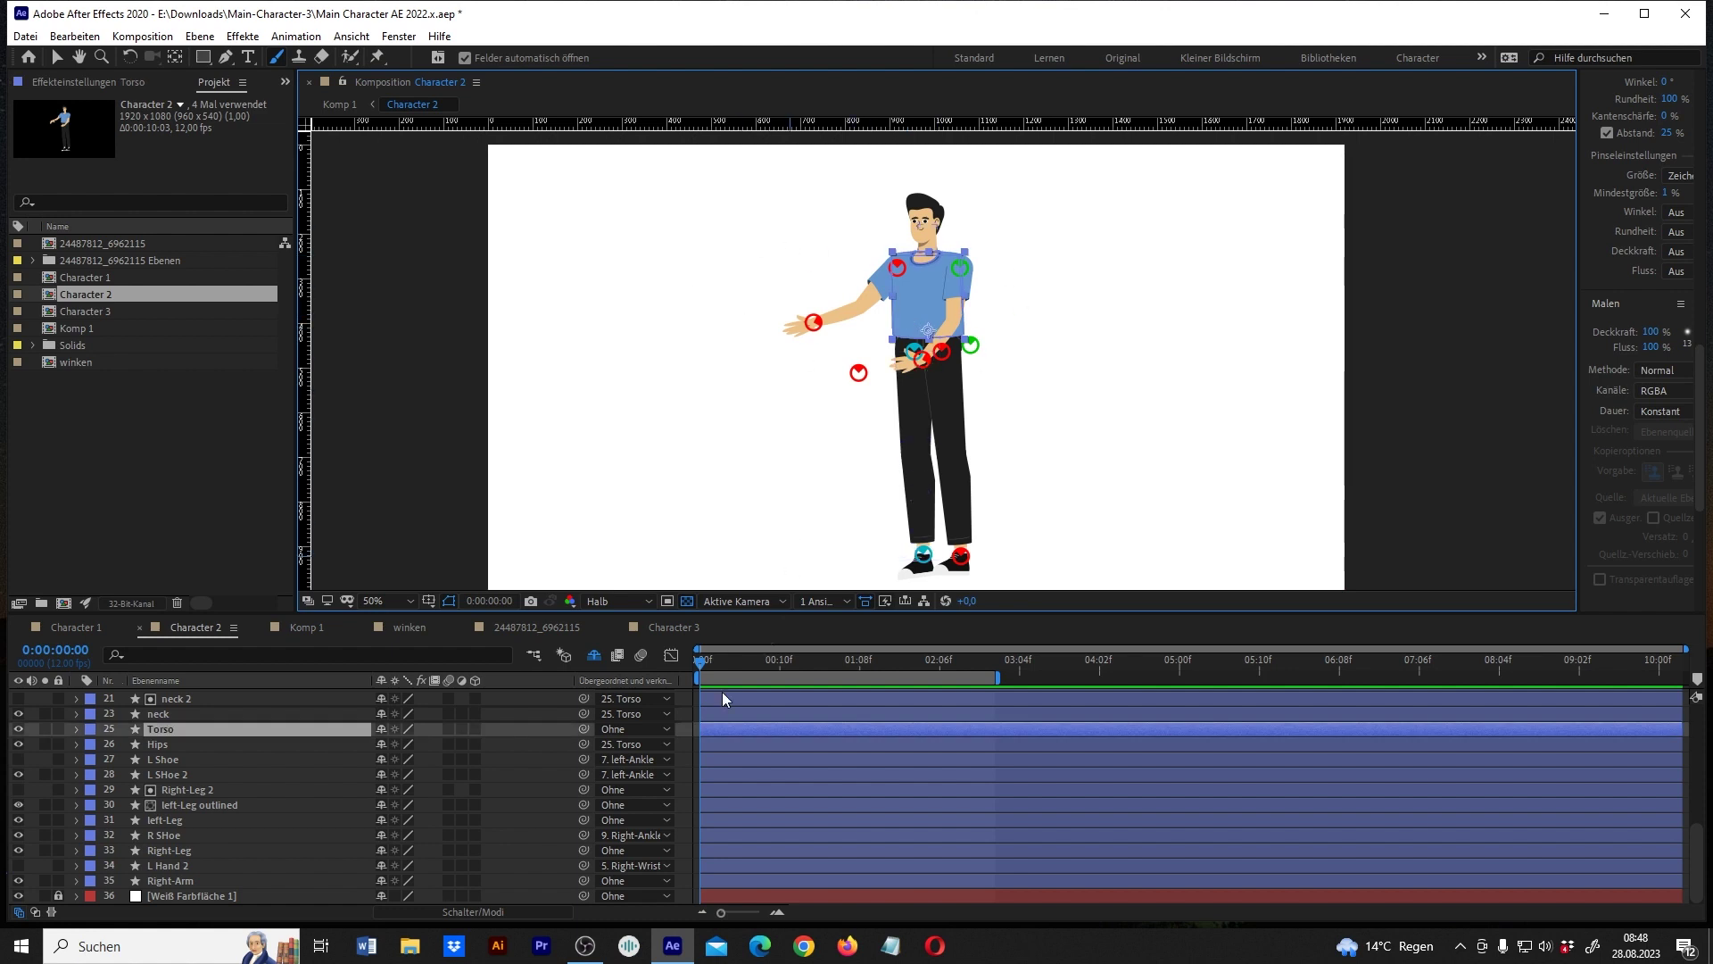
key(p)
scroll(755, 695, up, 1)
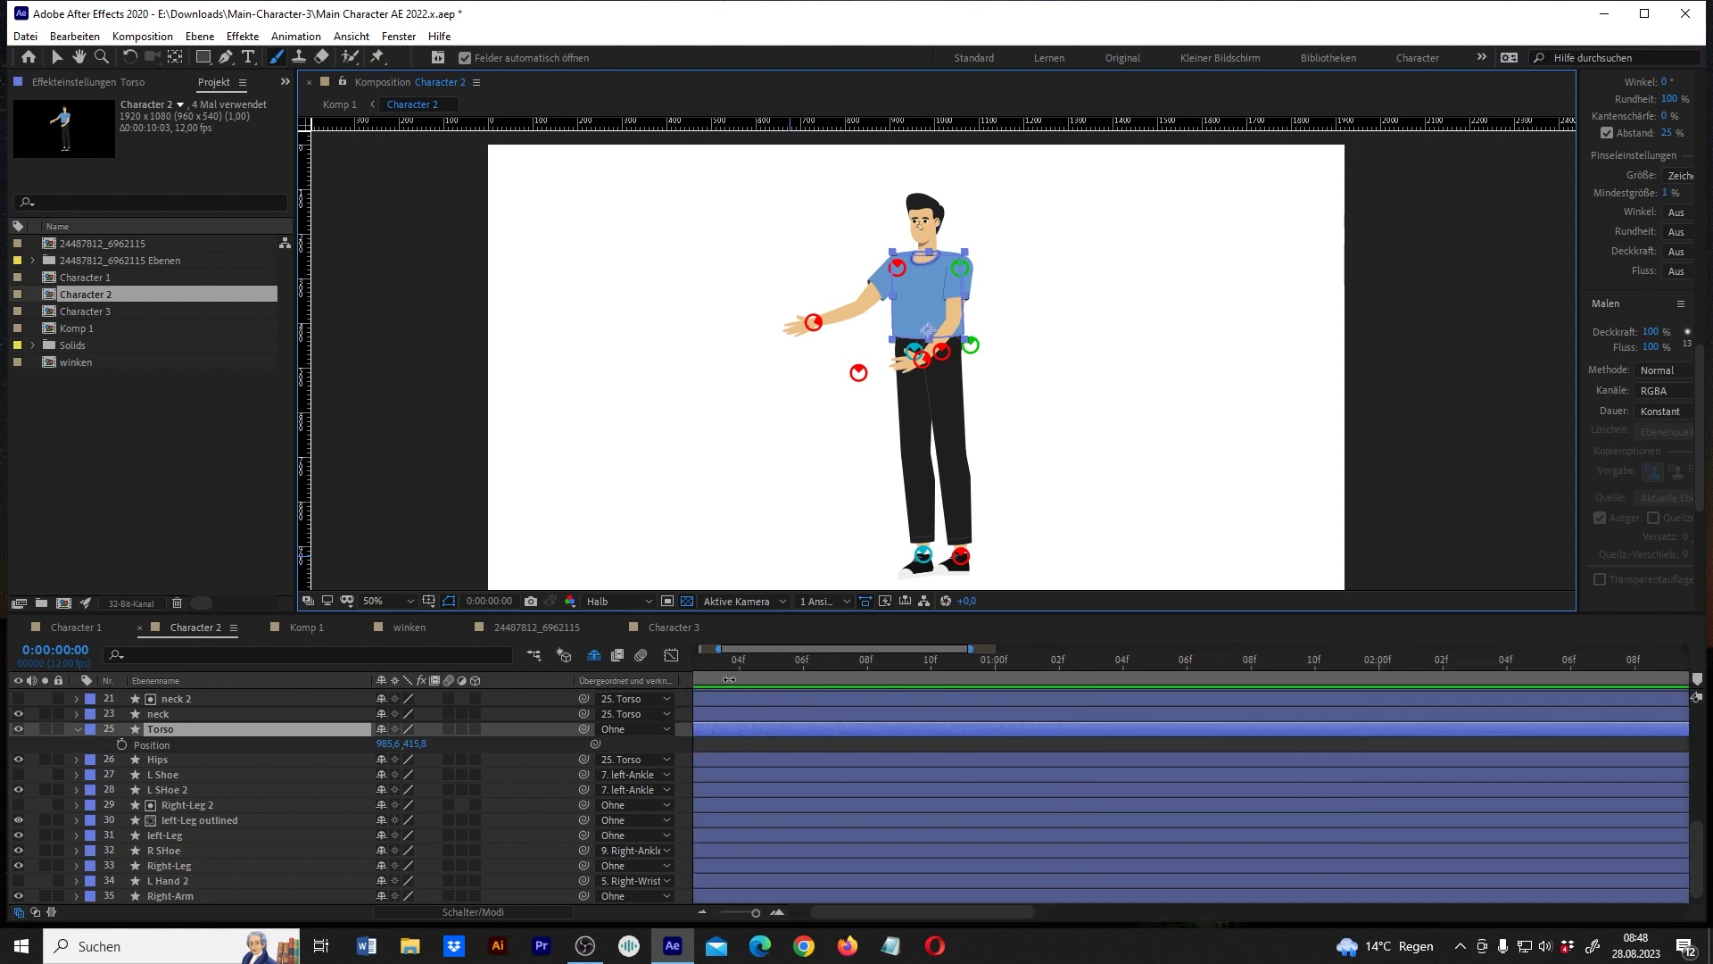
scroll(776, 689, up, 1)
scroll(721, 674, up, 2)
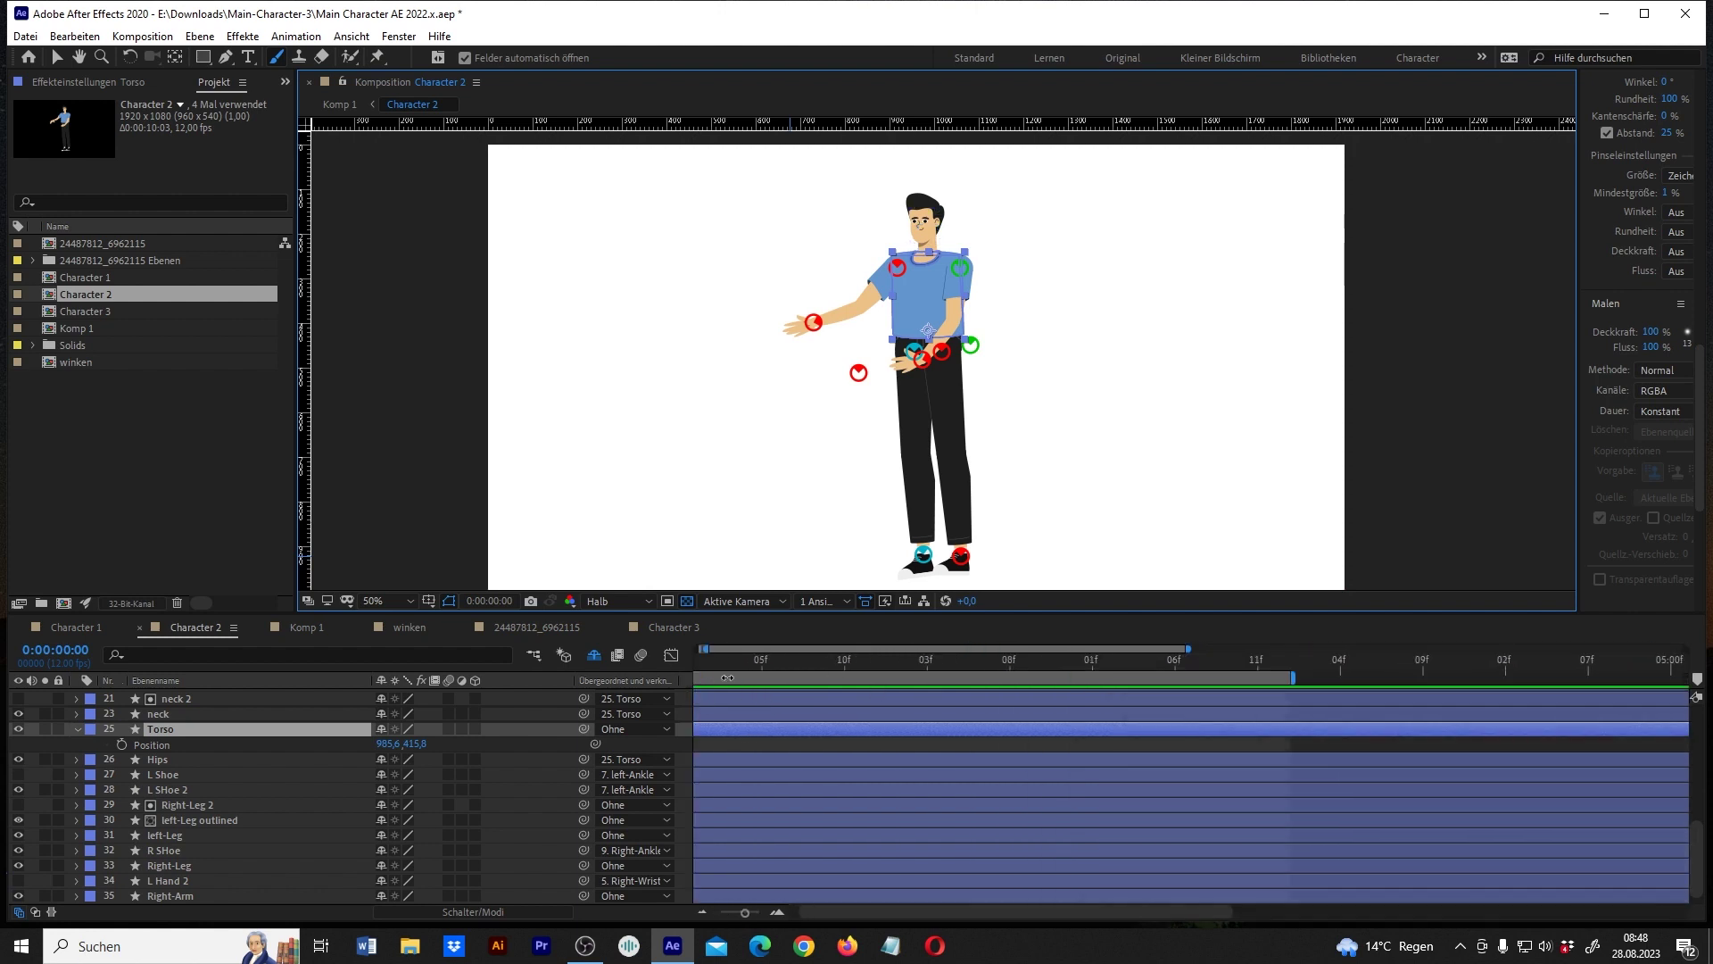
Show time as frame numbers, end the work area at frame 16, and key Torso Position at frame 0.
drag(912, 911, 794, 914)
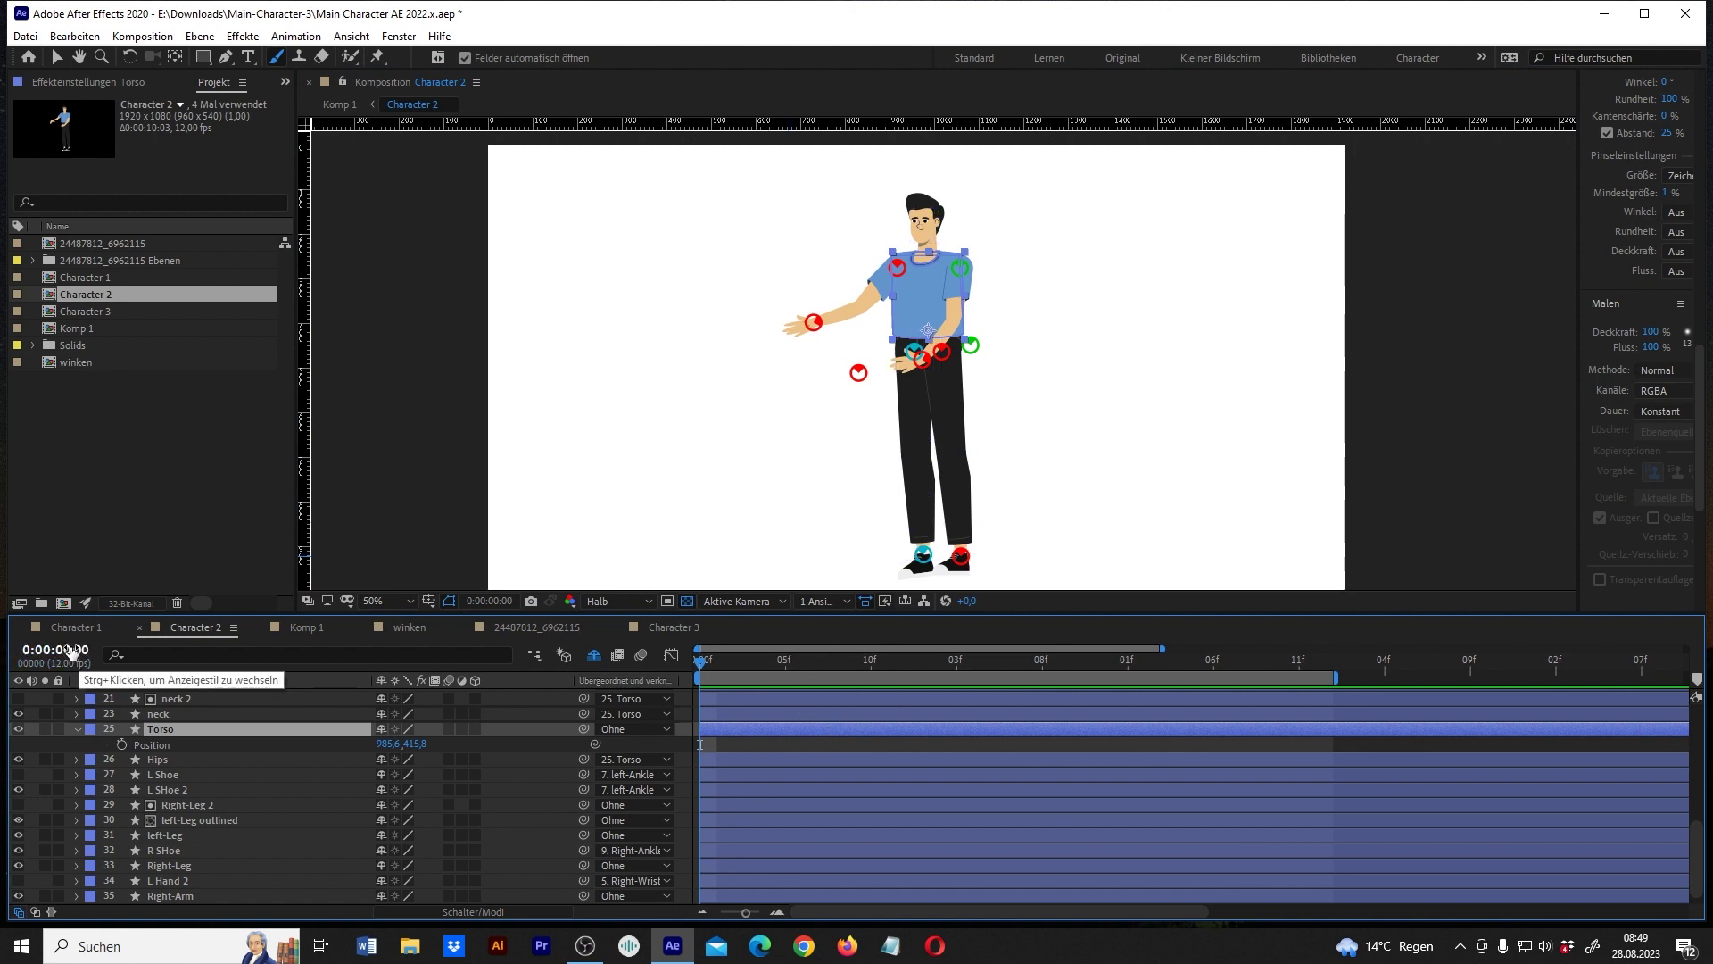
ctrl+click(72, 649)
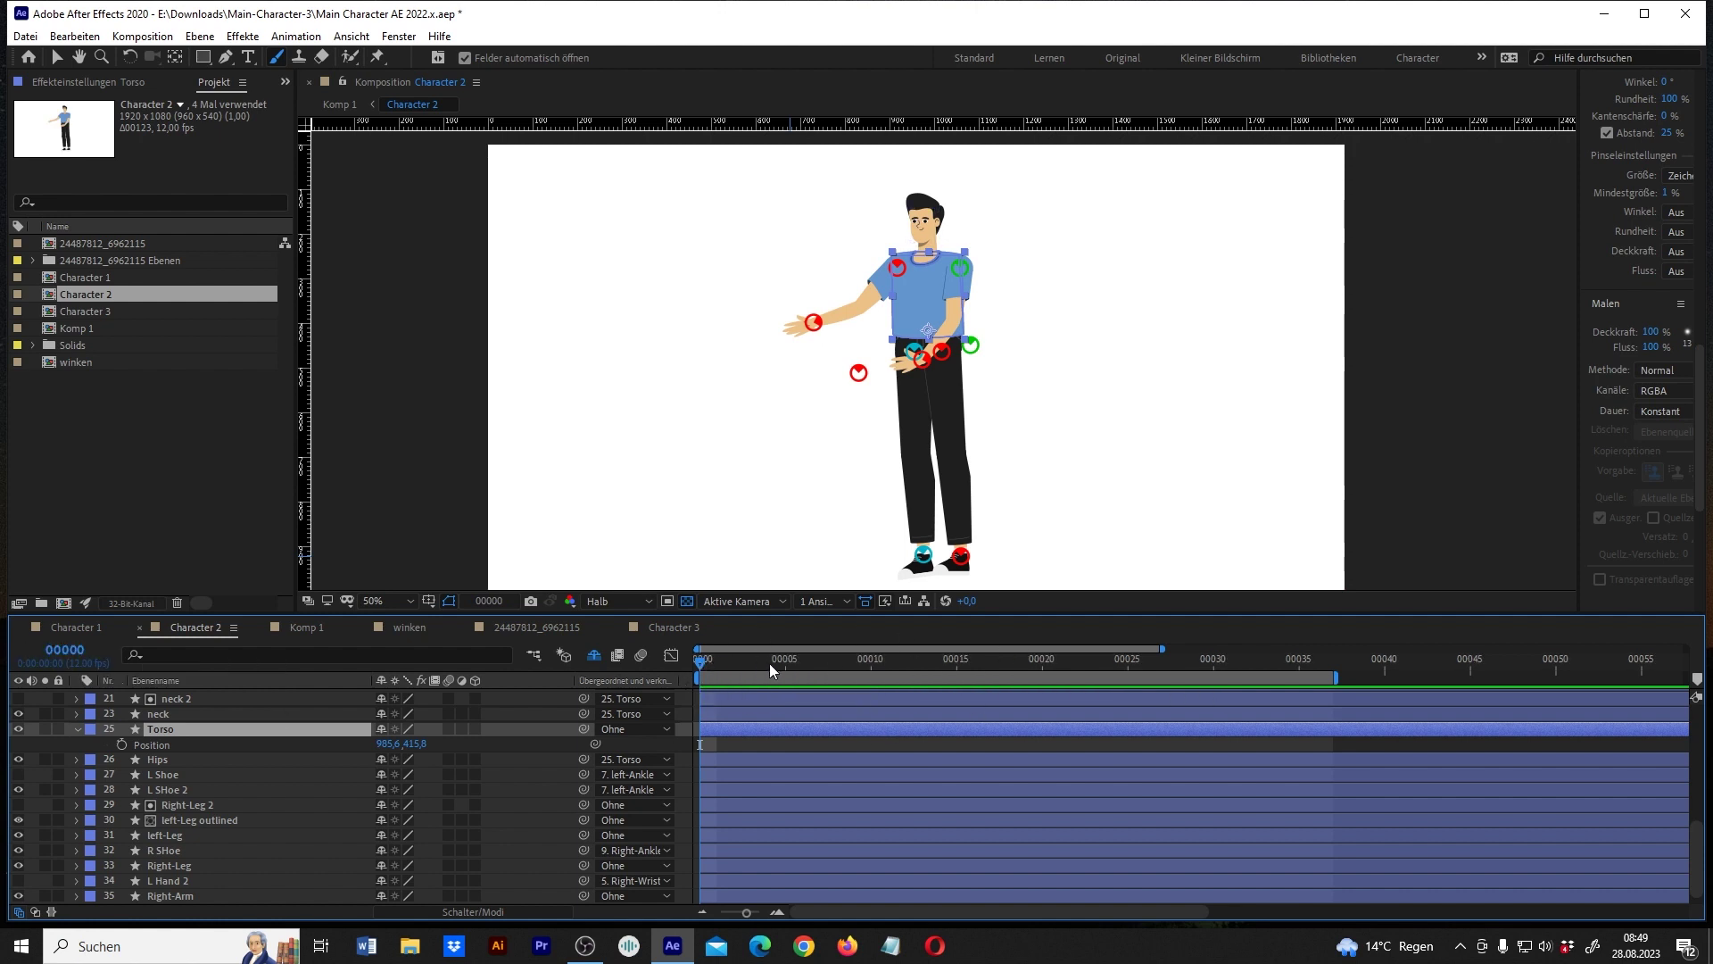
alt+scroll(769, 662, up, 3)
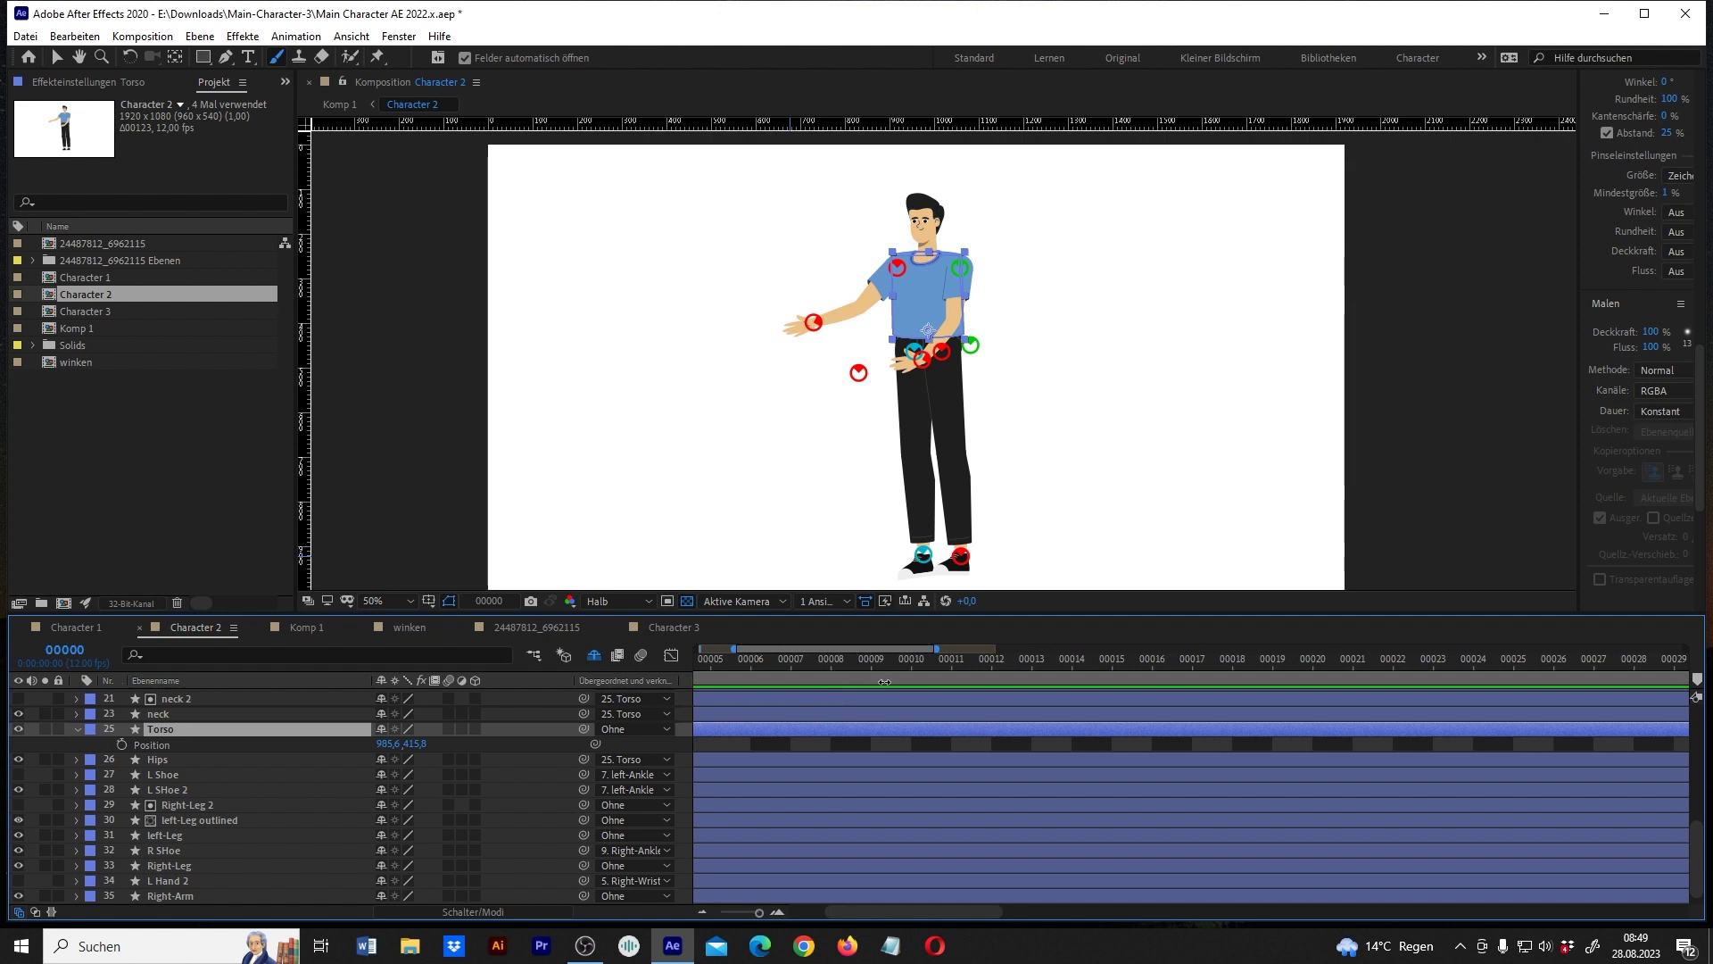
alt+scroll(883, 682, down, 3)
drag(1468, 675, 1035, 681)
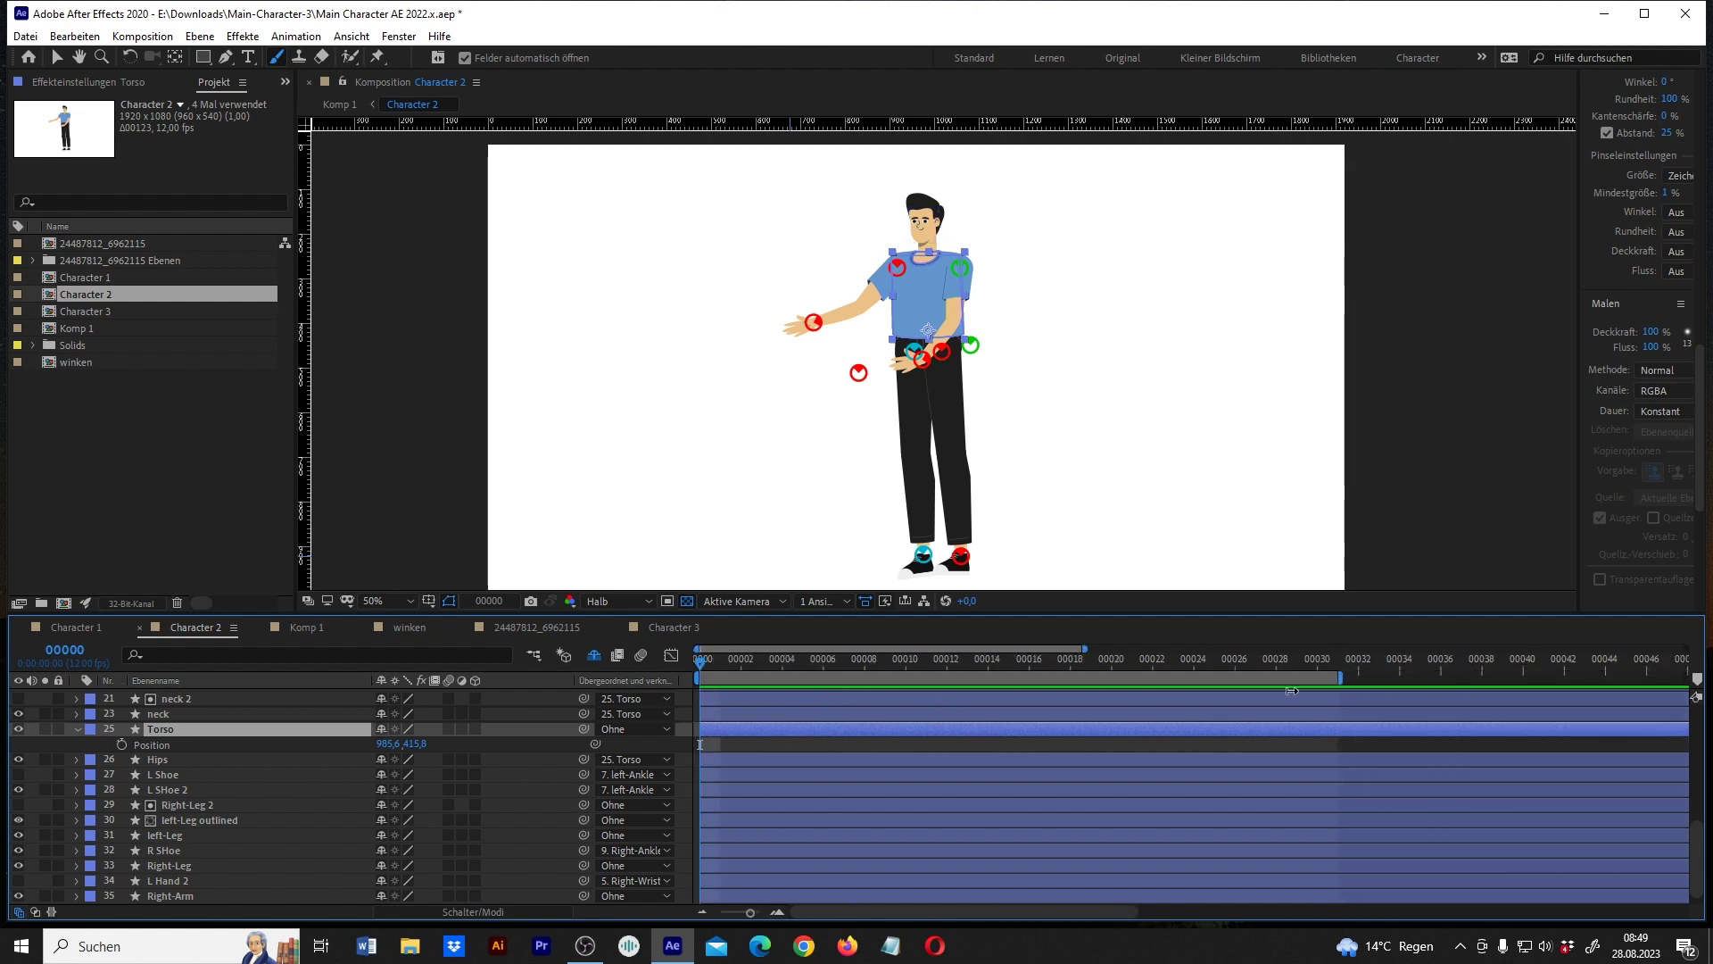
alt+scroll(1486, 697, up, 2)
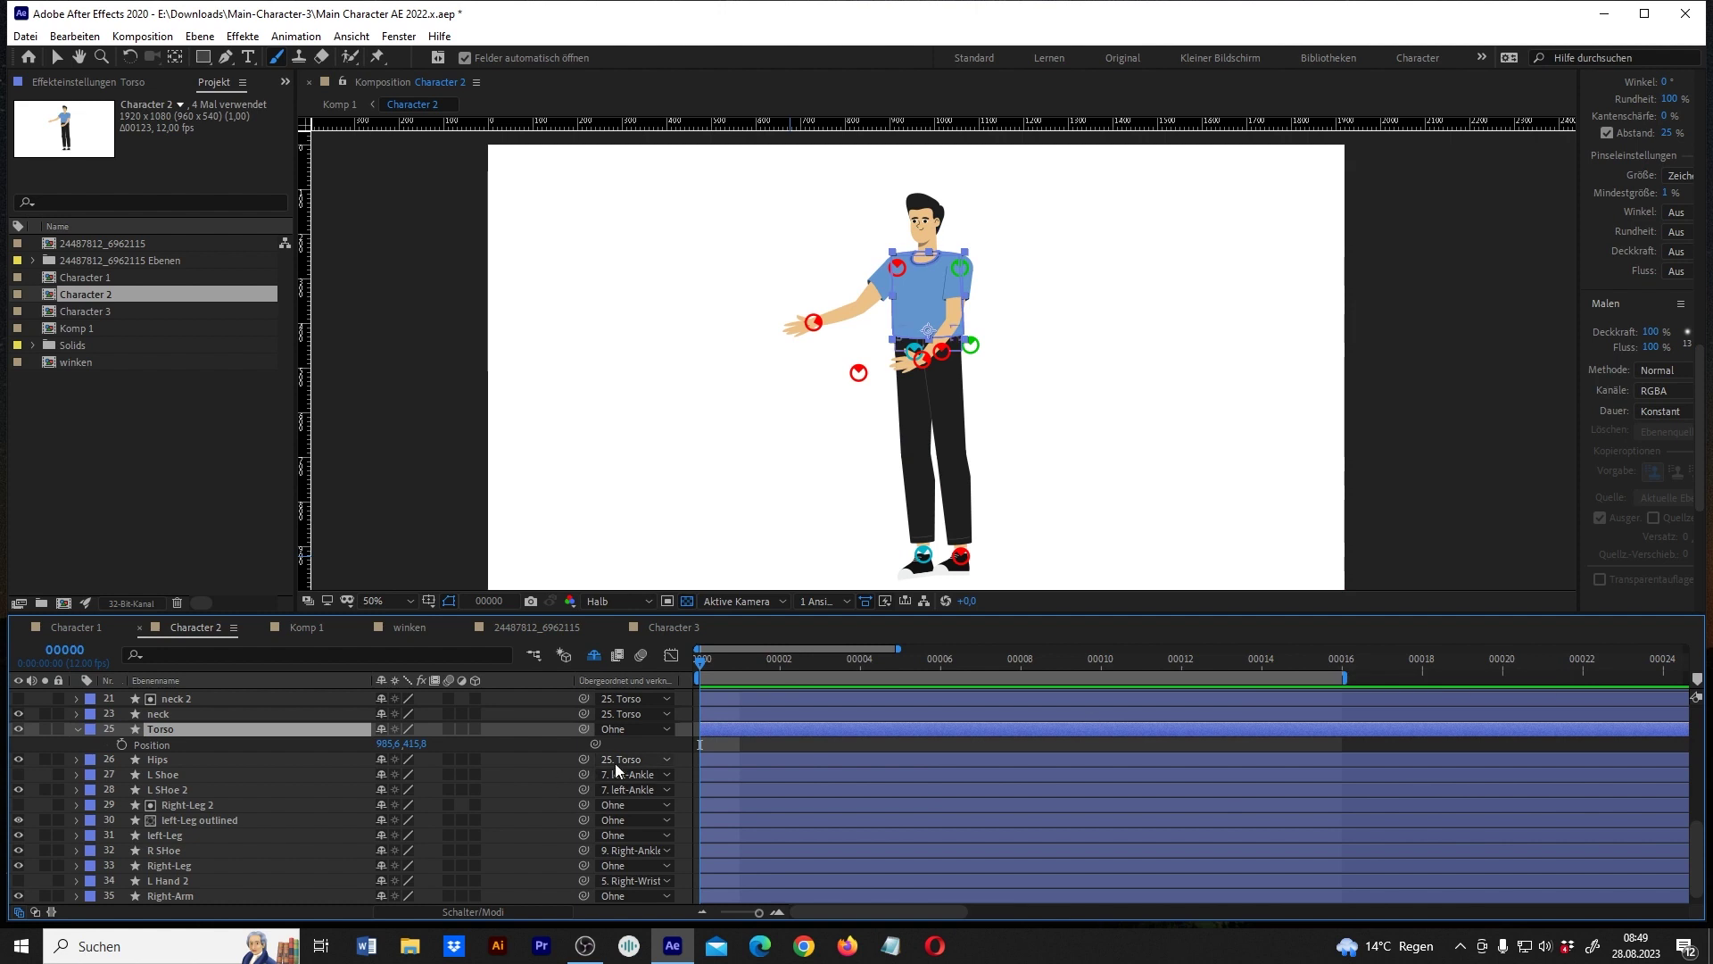
click(121, 745)
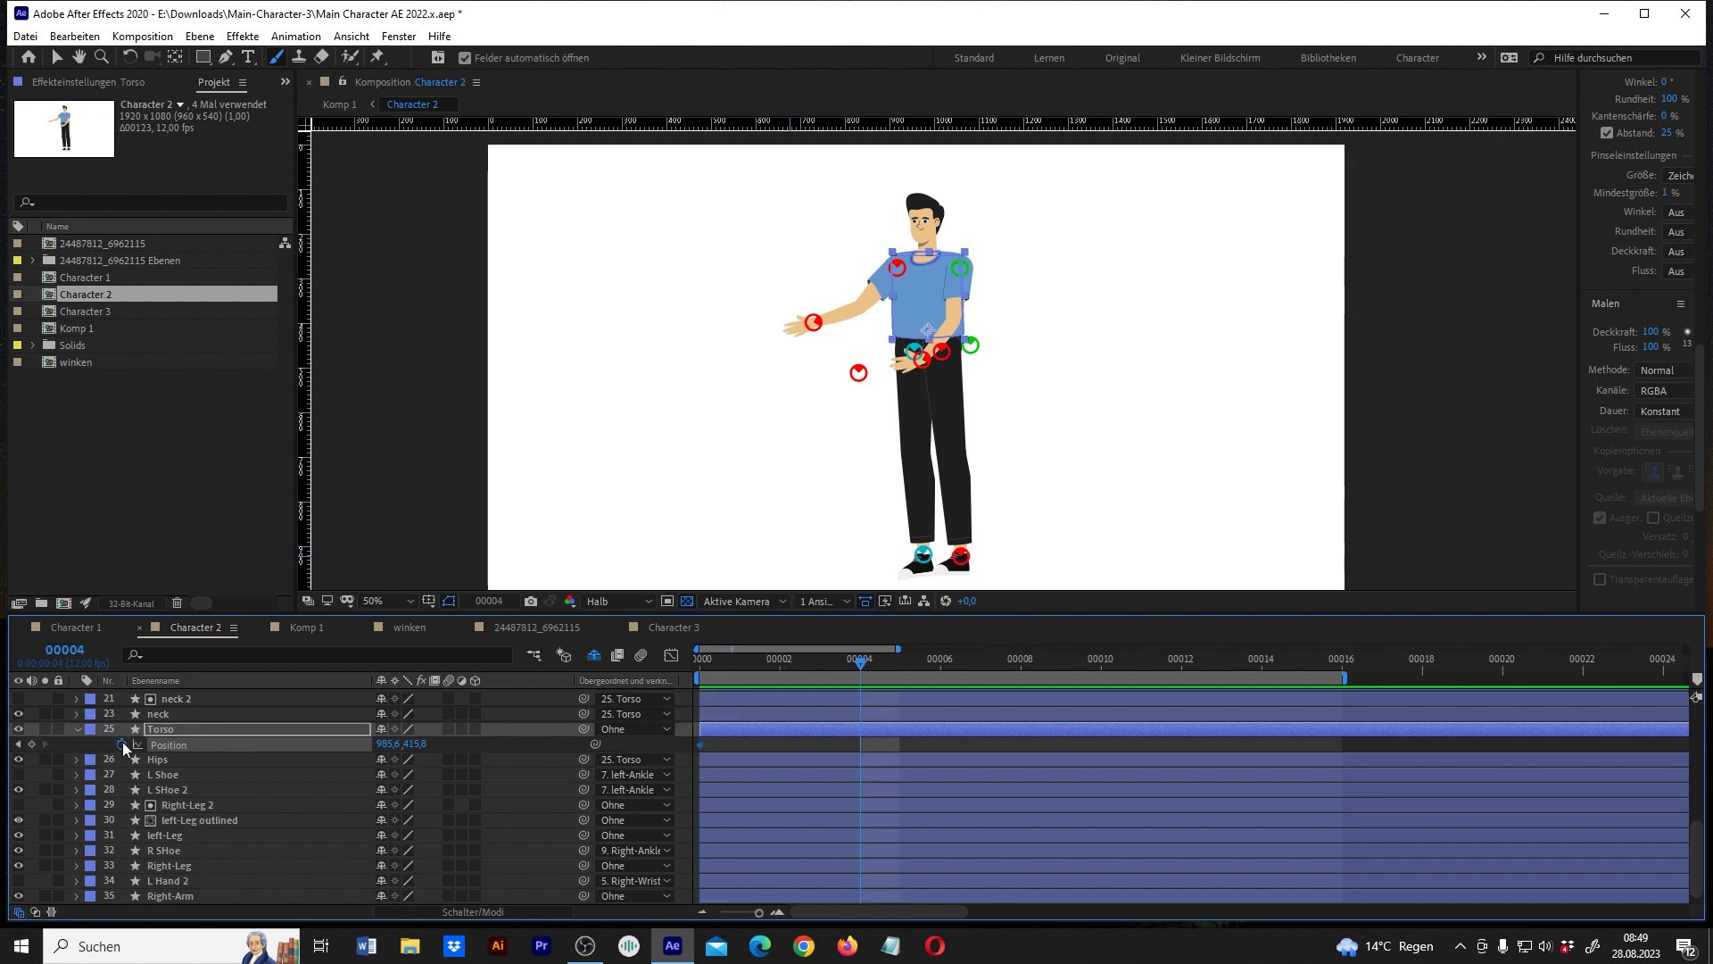
Add Torso Position keyframes at frames 4, 8, 12 and 16.
click(31, 744)
click(1019, 666)
click(31, 744)
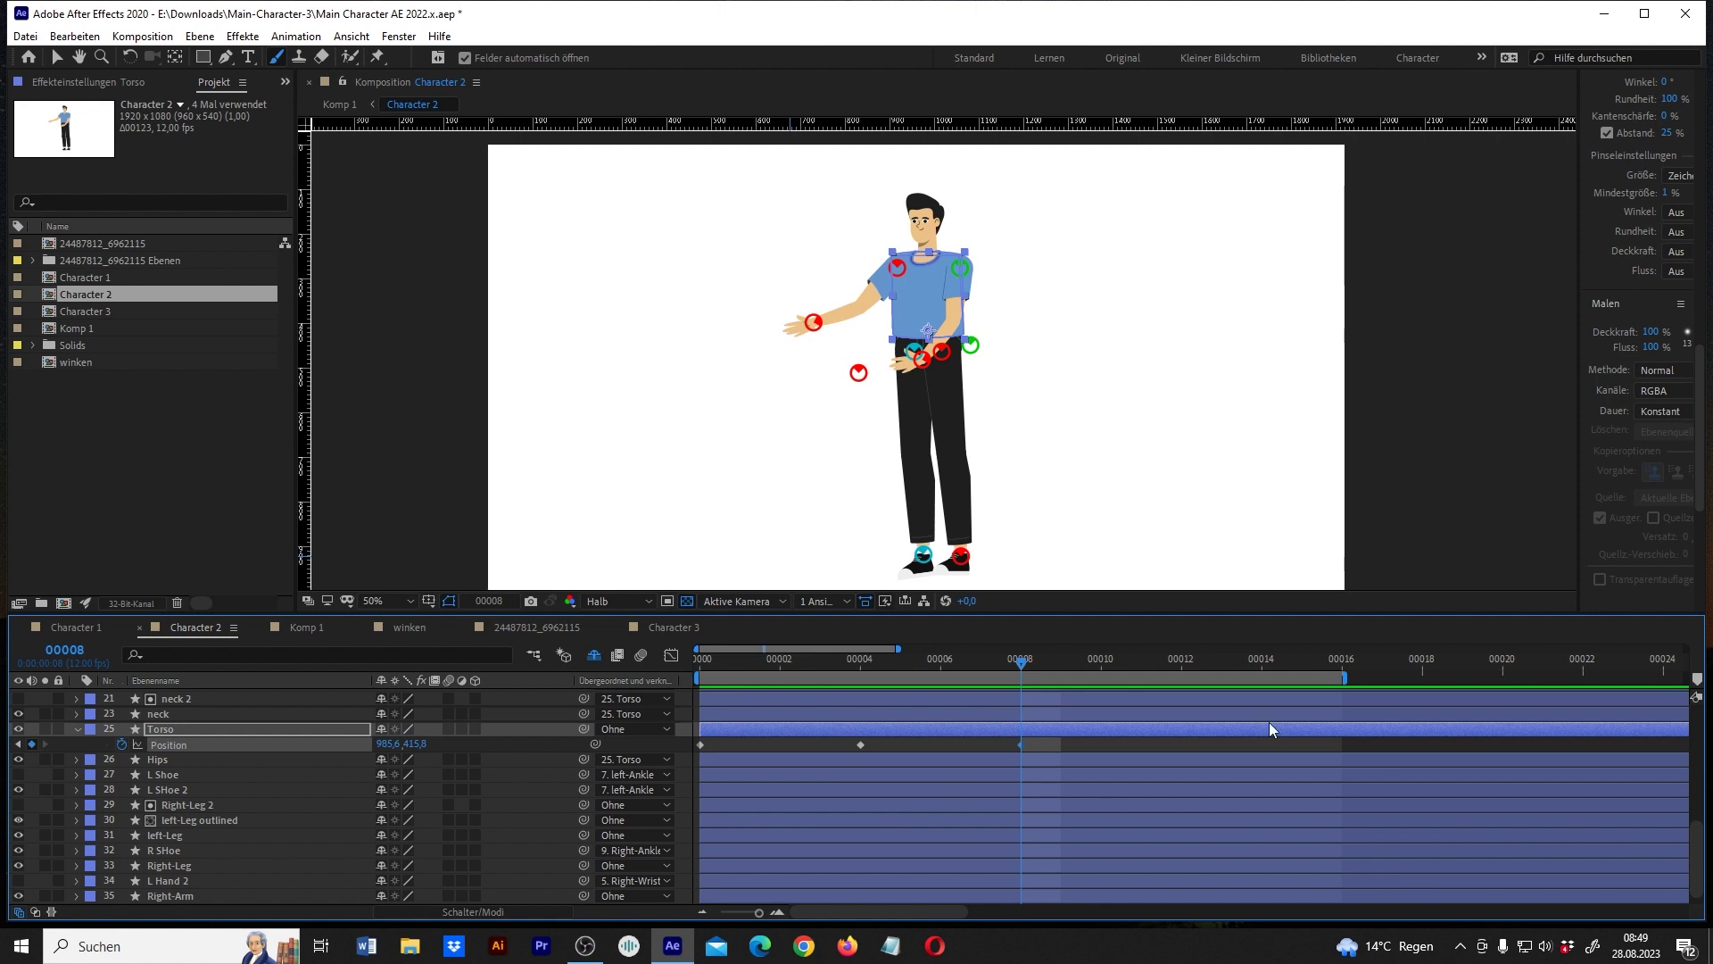
click(1180, 662)
click(31, 744)
click(1338, 662)
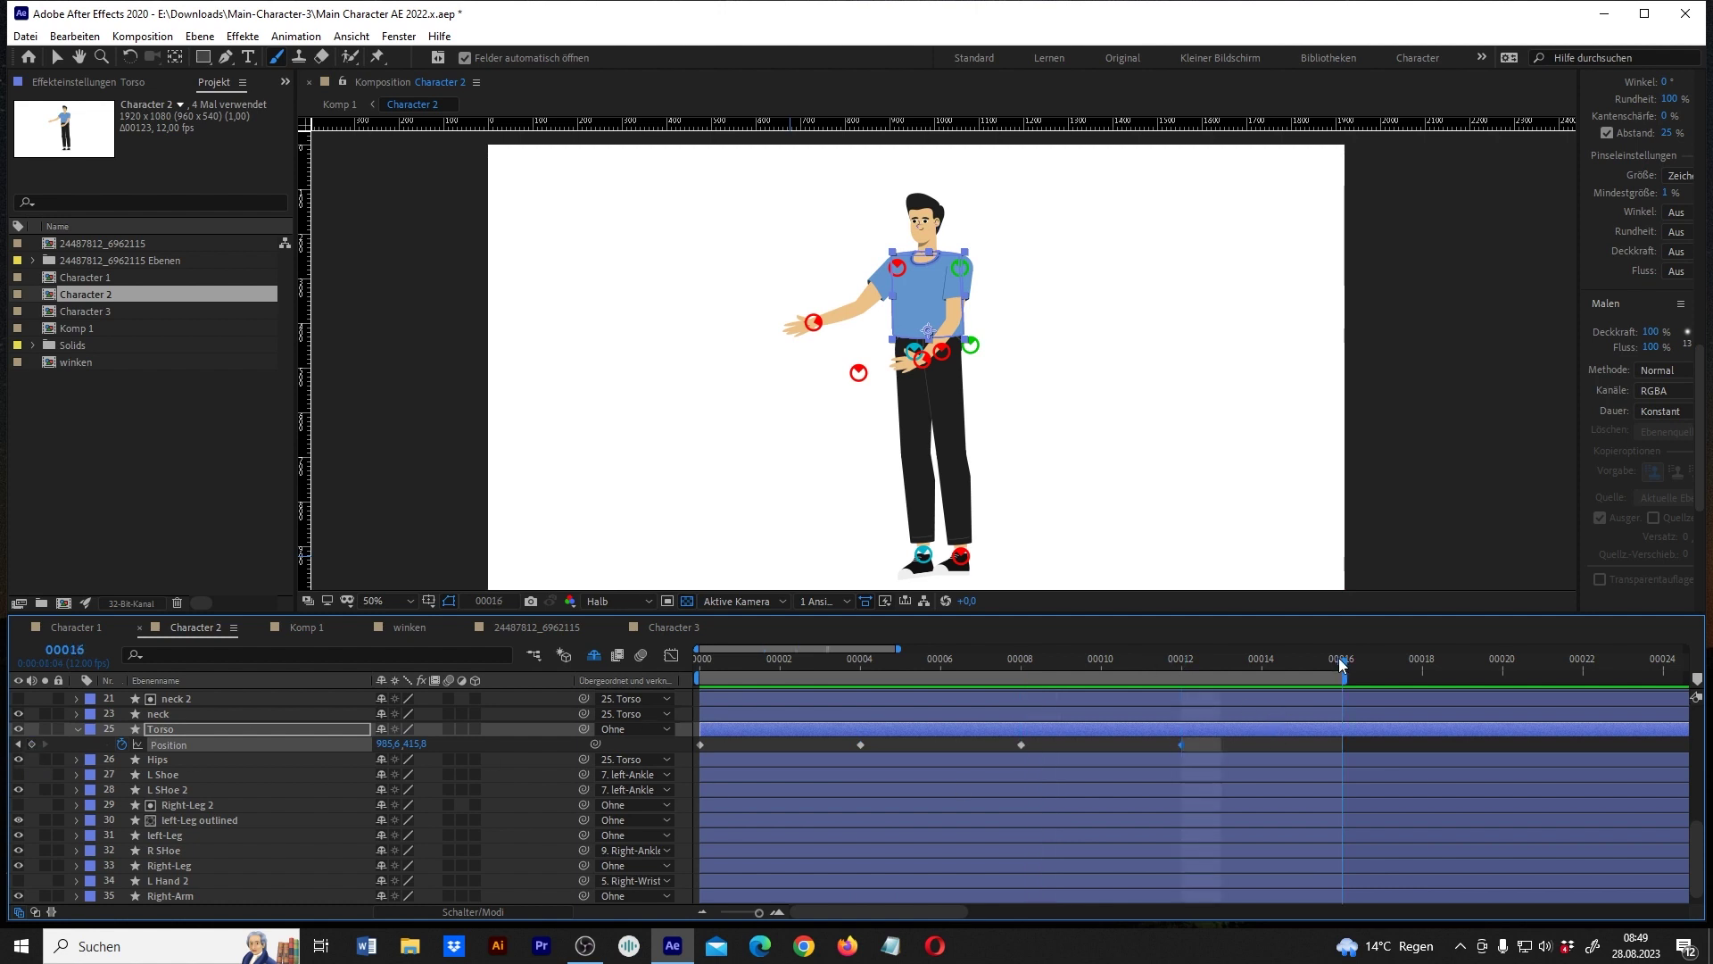
click(31, 744)
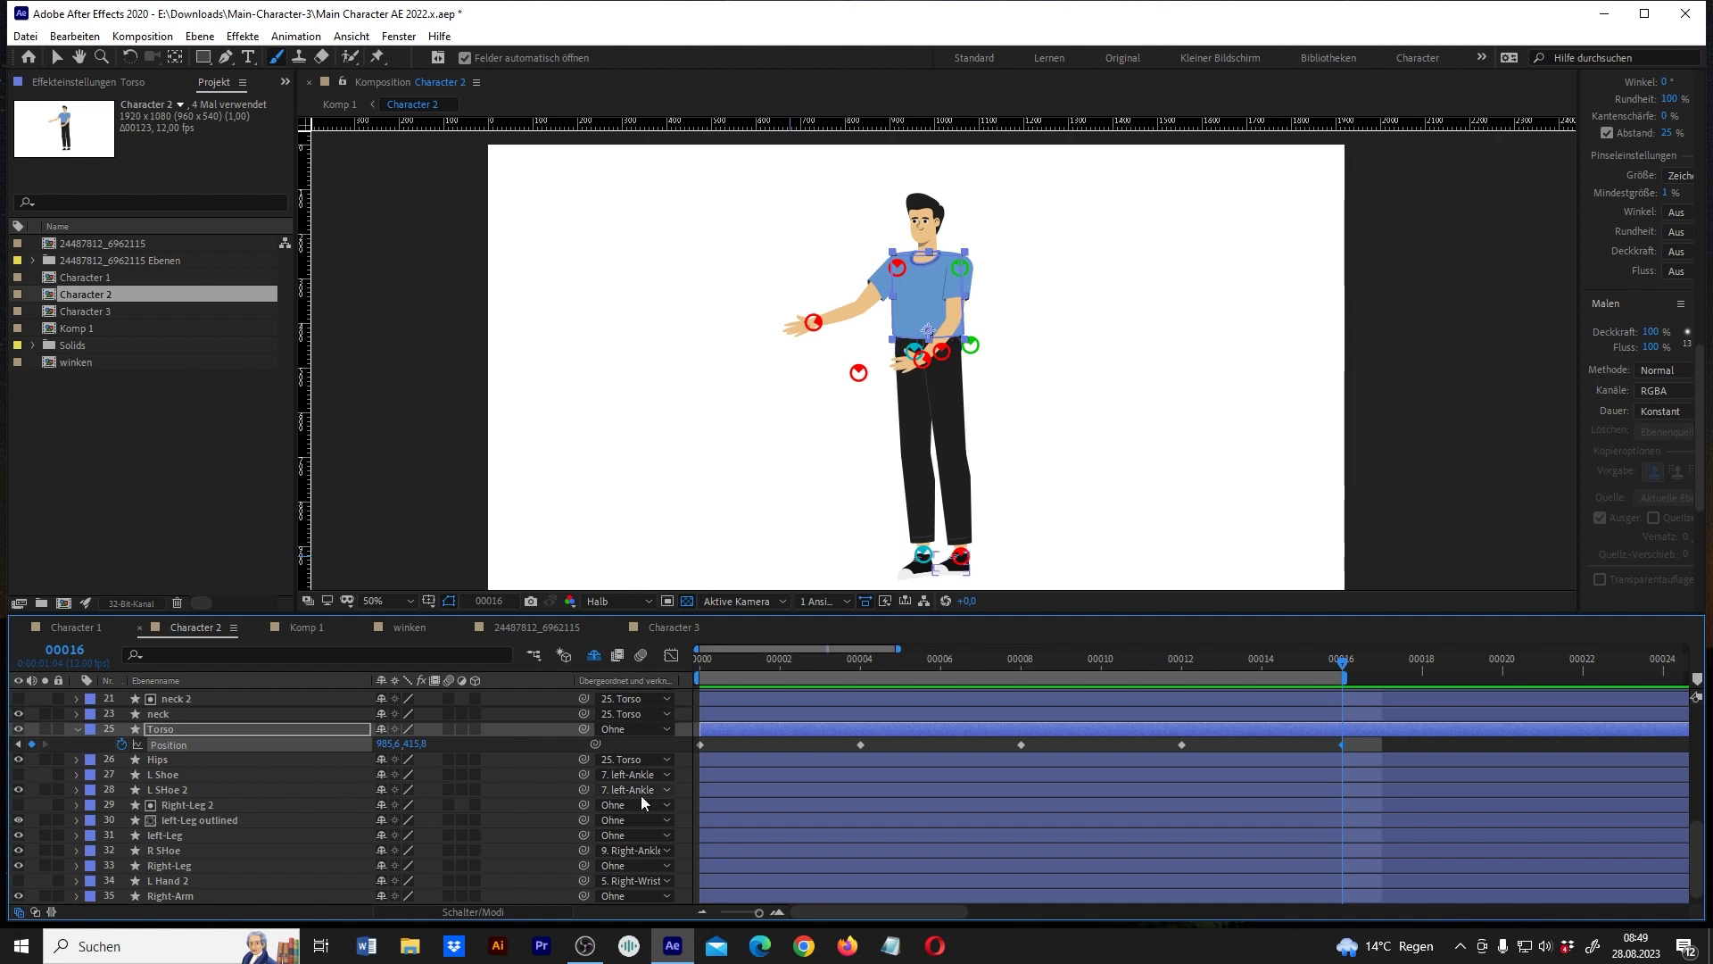
Lower the torso to Y 430 on the frame 0, 8 and 16 keyframes.
drag(1272, 741, 1370, 747)
drag(987, 753, 987, 753)
drag(608, 747, 608, 747)
drag(421, 743, 429, 743)
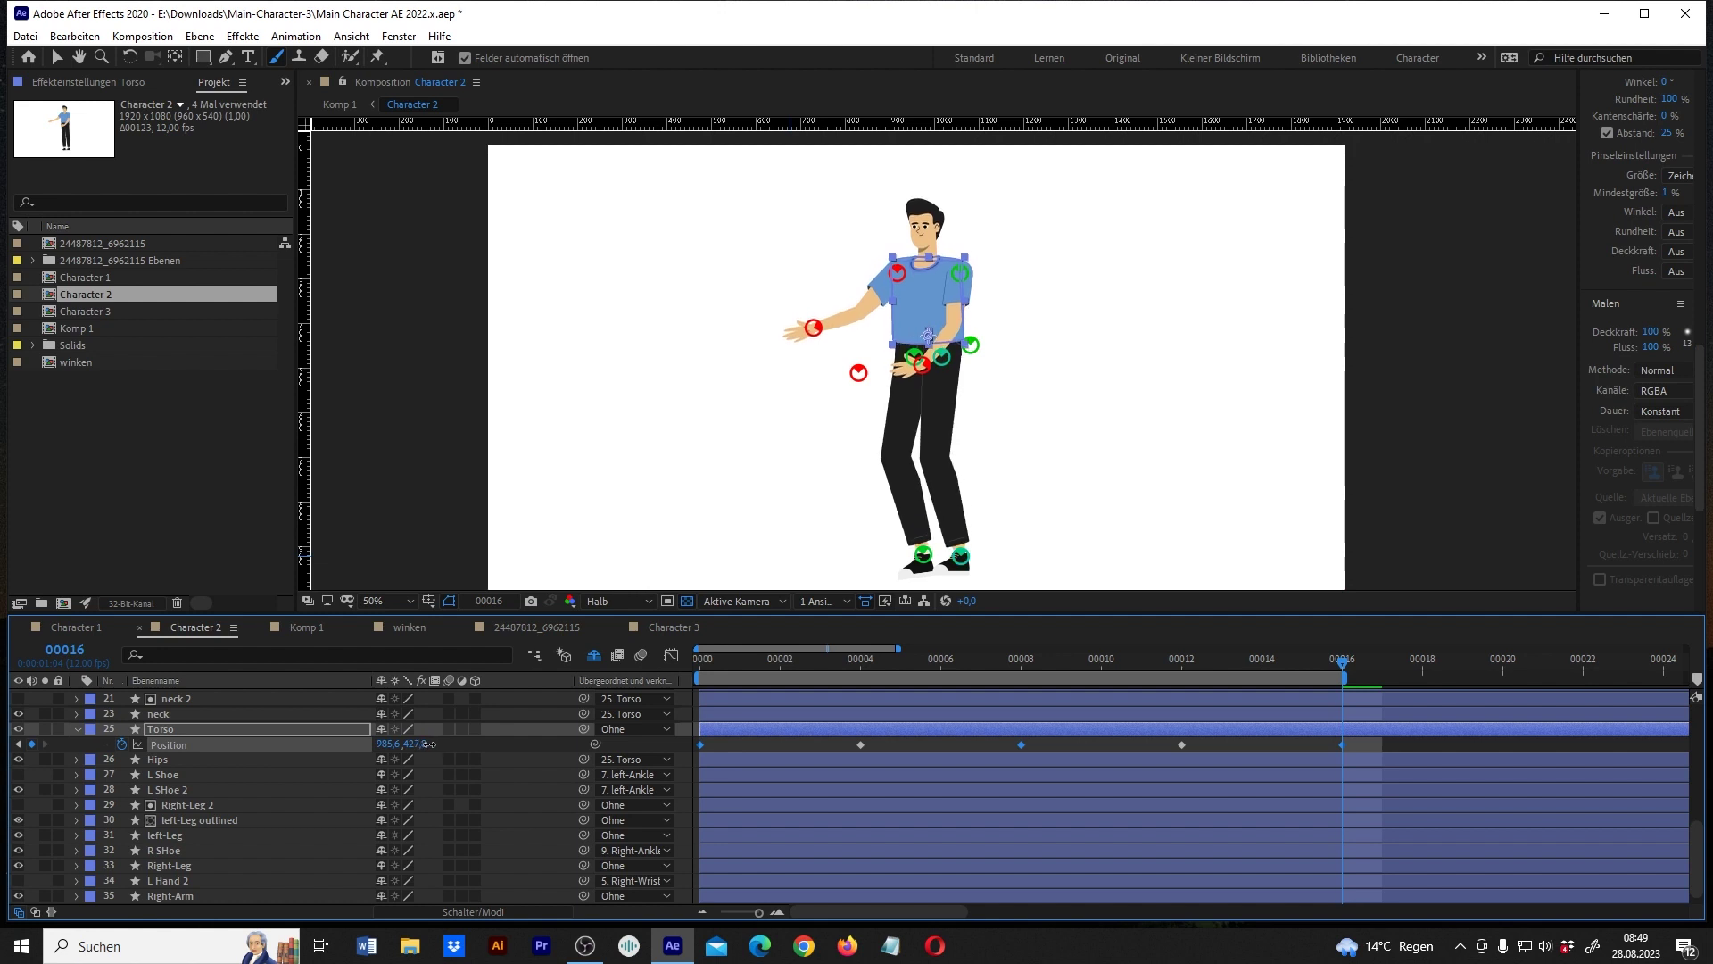
drag(430, 743, 433, 743)
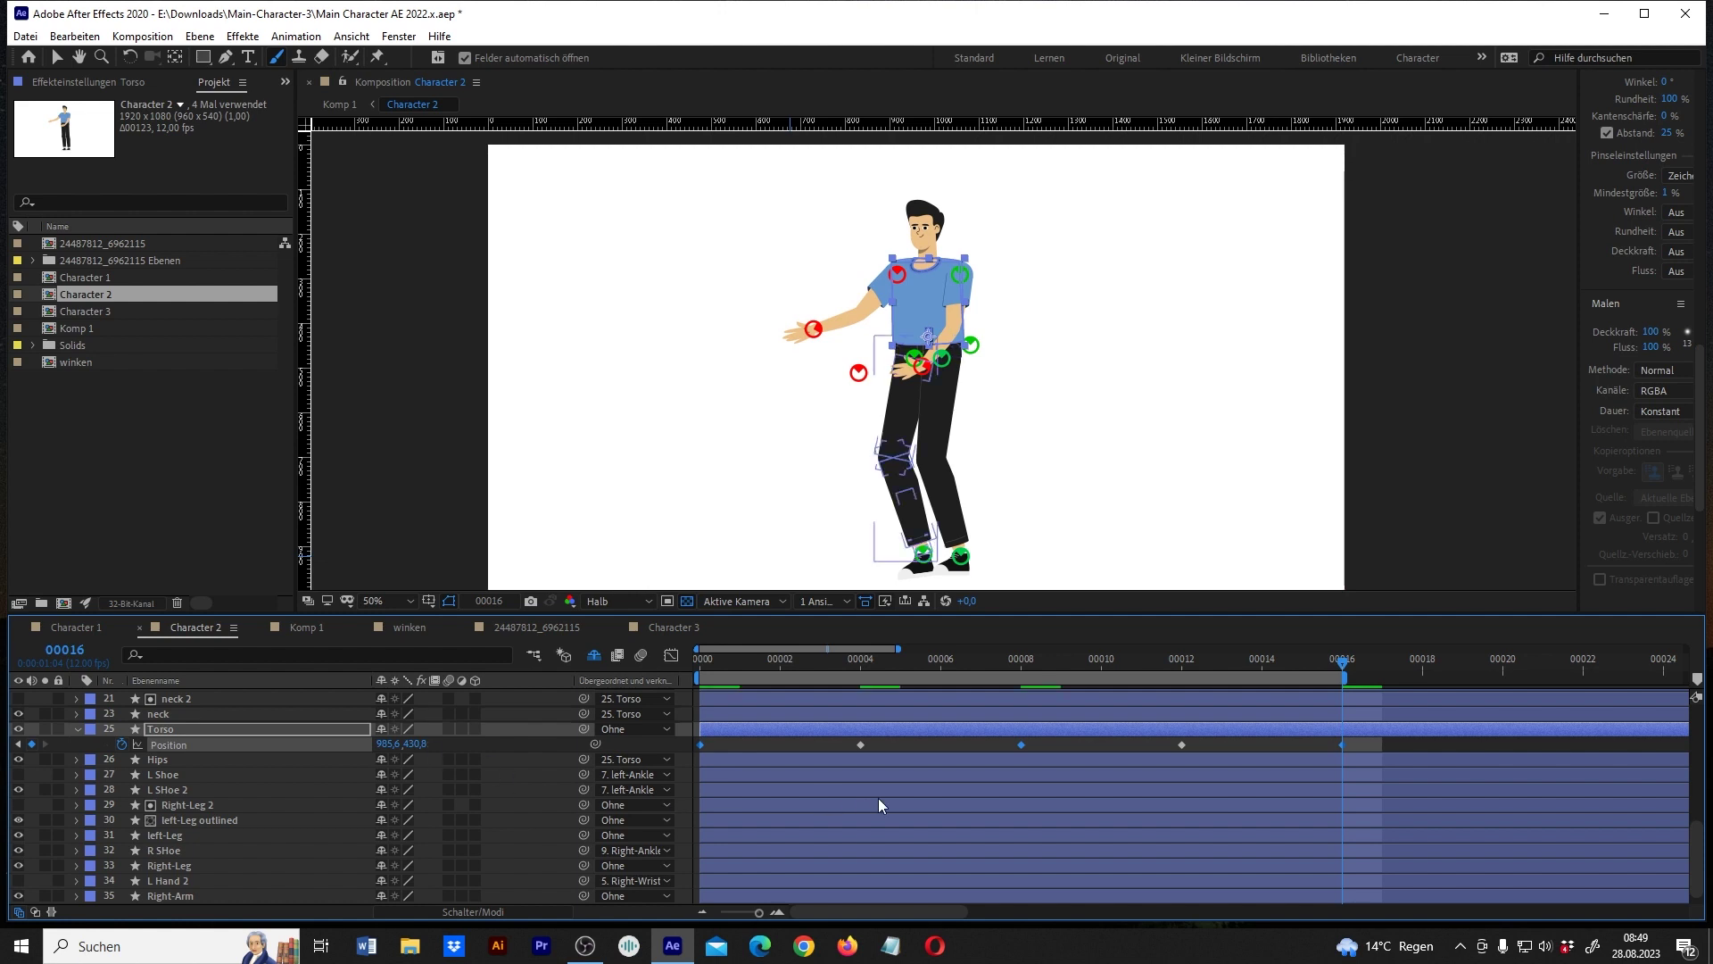
Preview the torso bob from frame 0, then reveal the Rotation property as well.
drag(780, 664, 699, 660)
key(space)
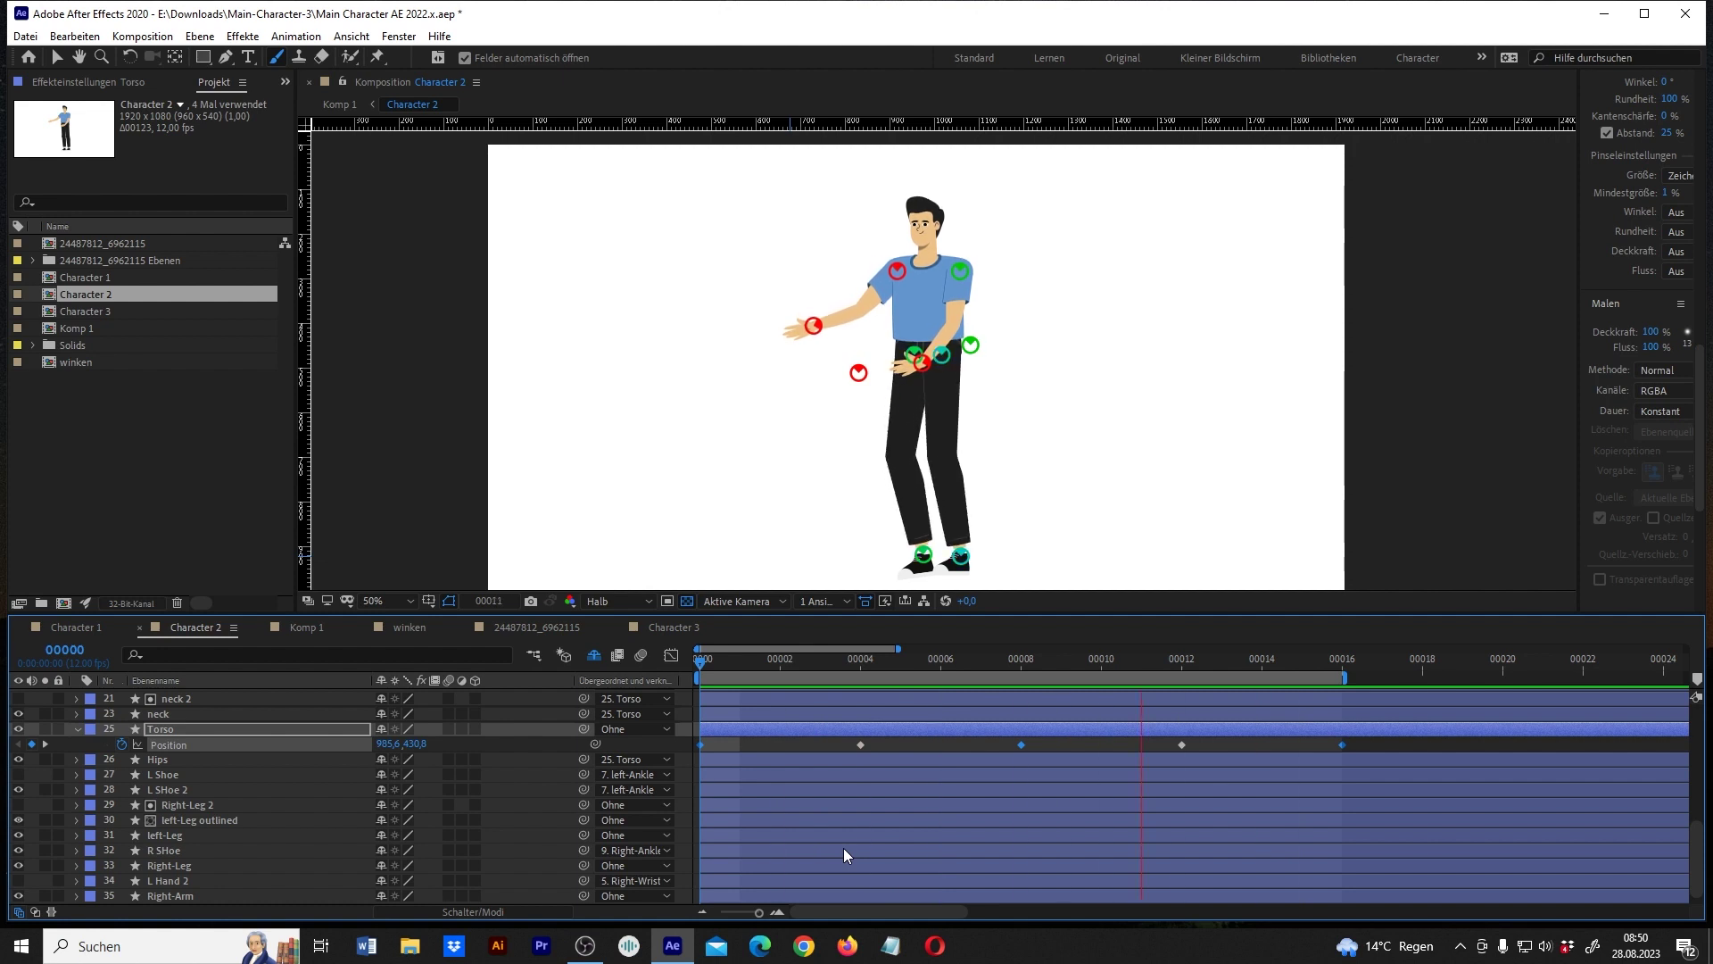
key(space)
click(710, 667)
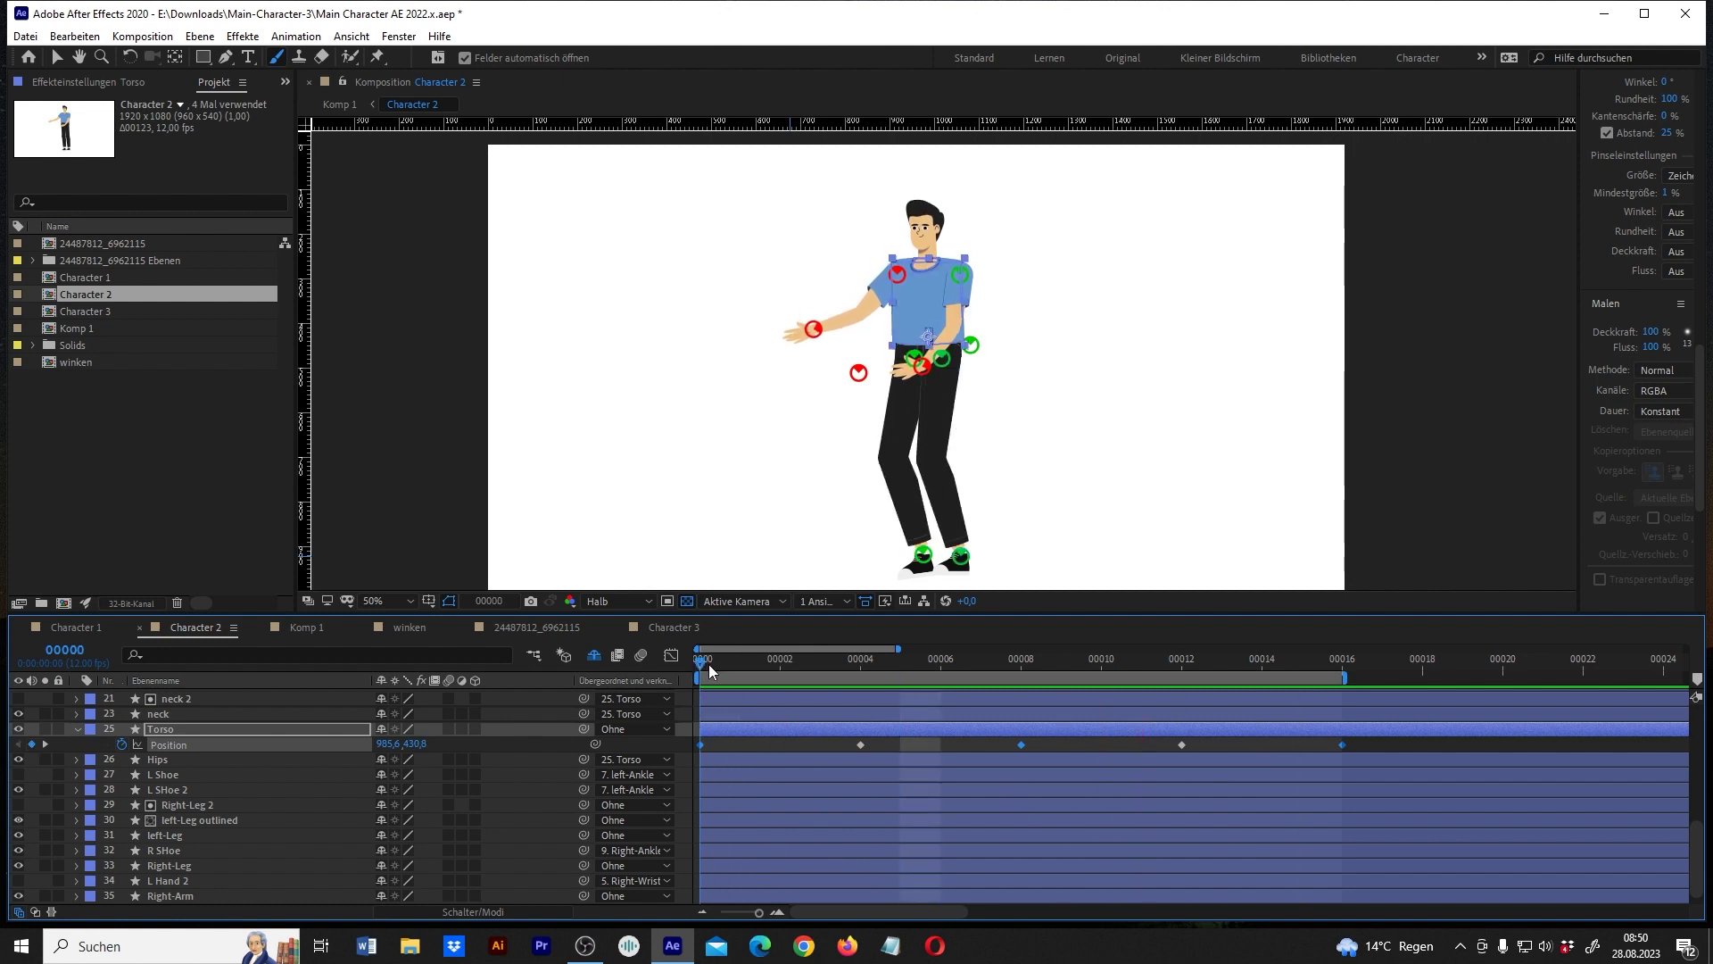
drag(412, 743, 419, 743)
key(space)
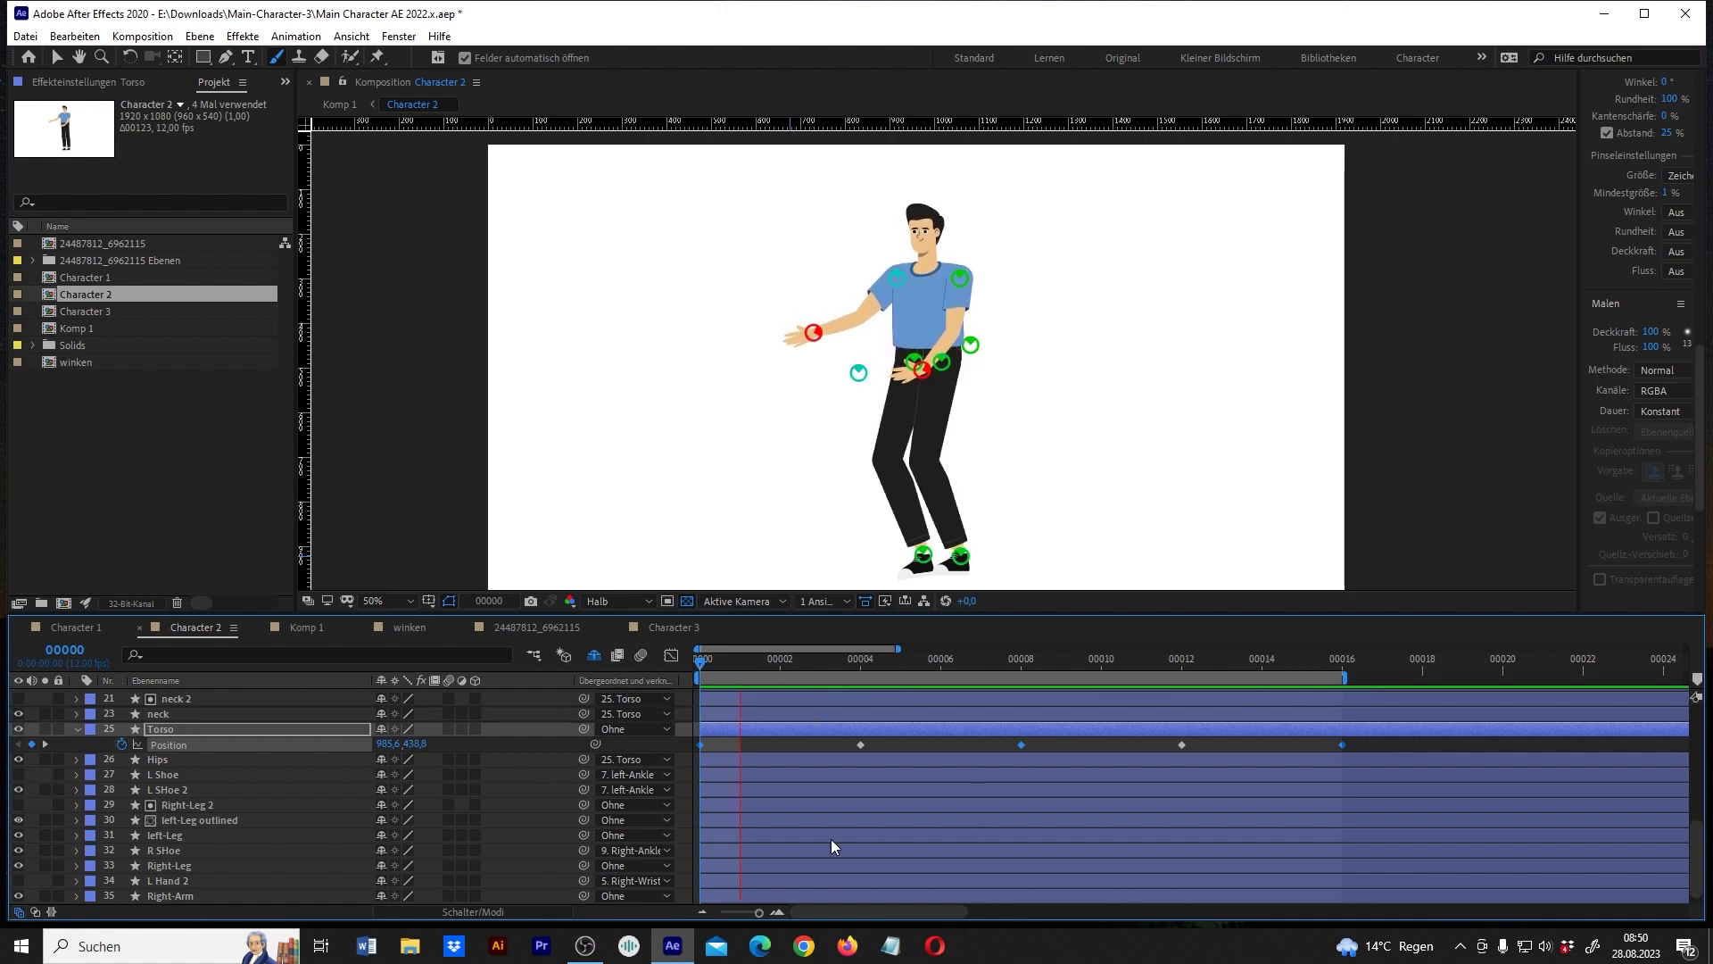
key(space)
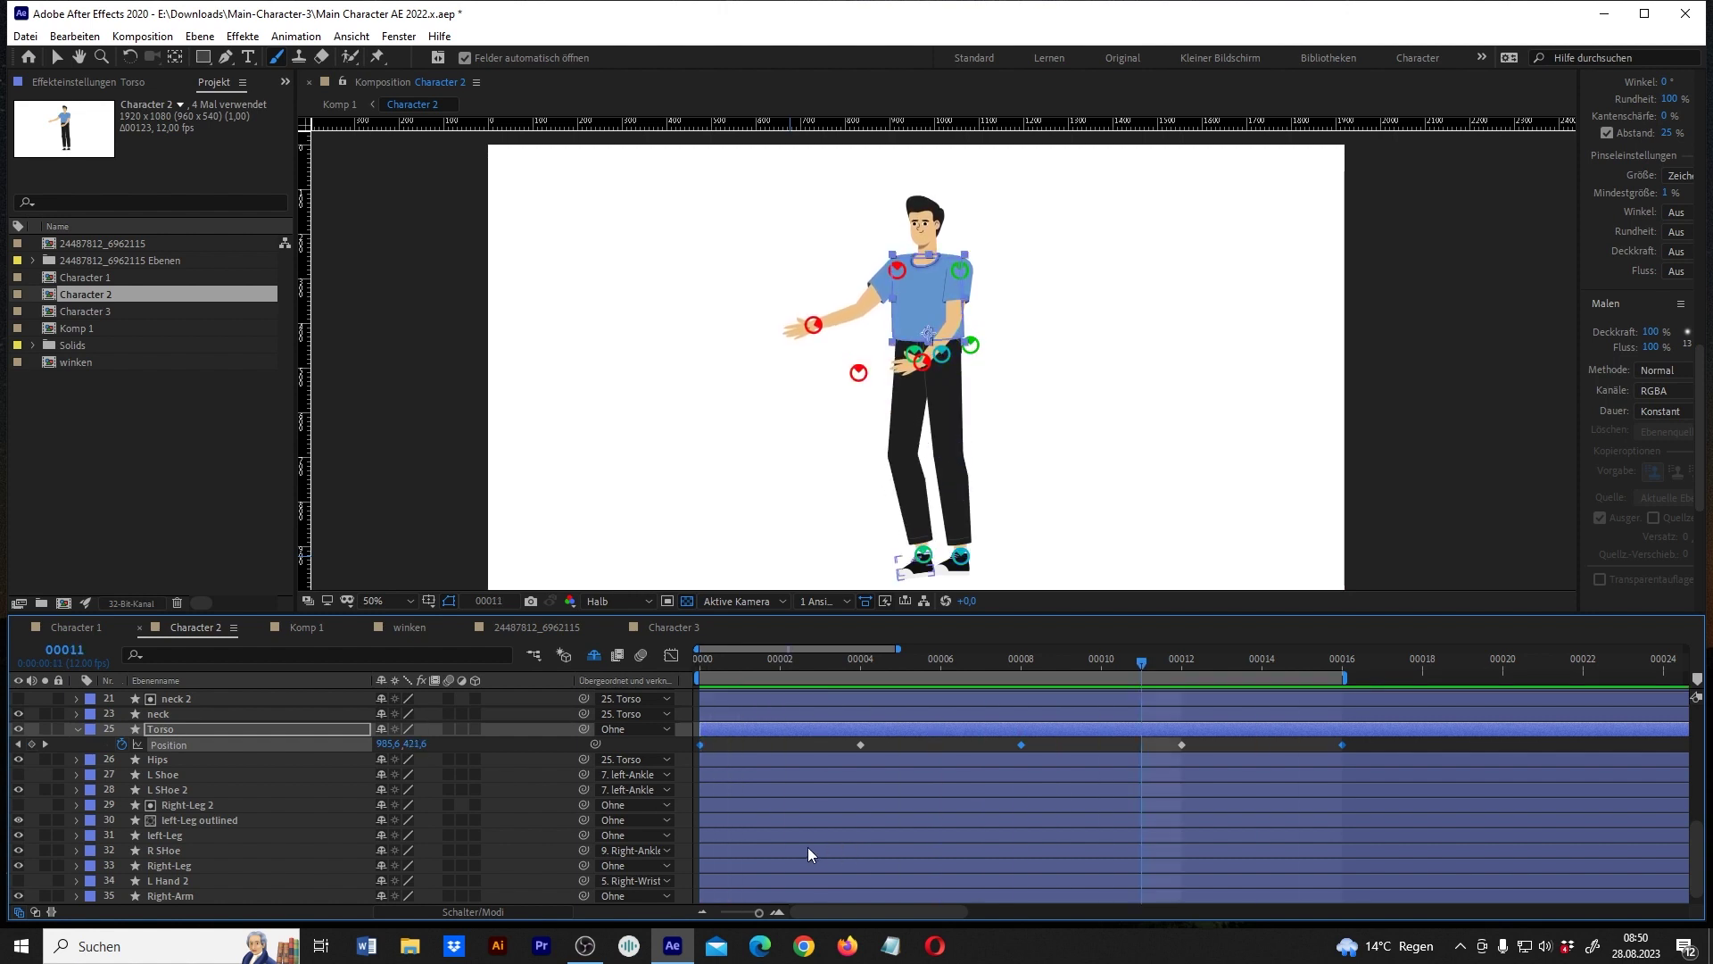
key(shift+r)
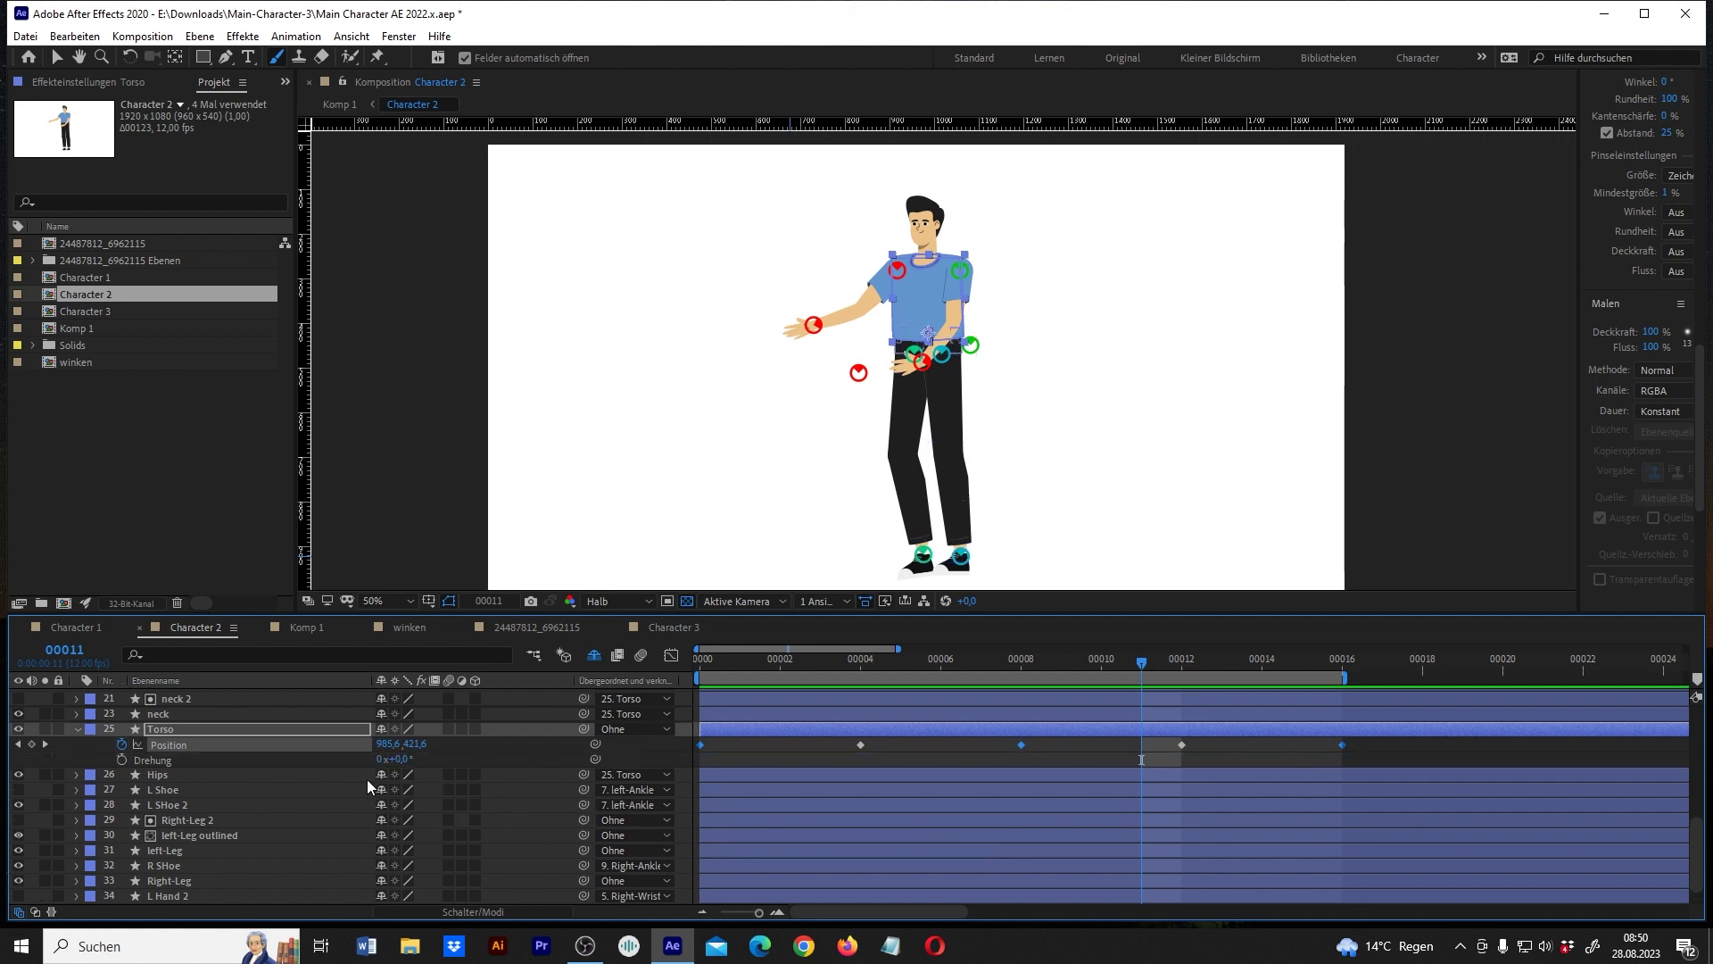
drag(742, 666, 705, 664)
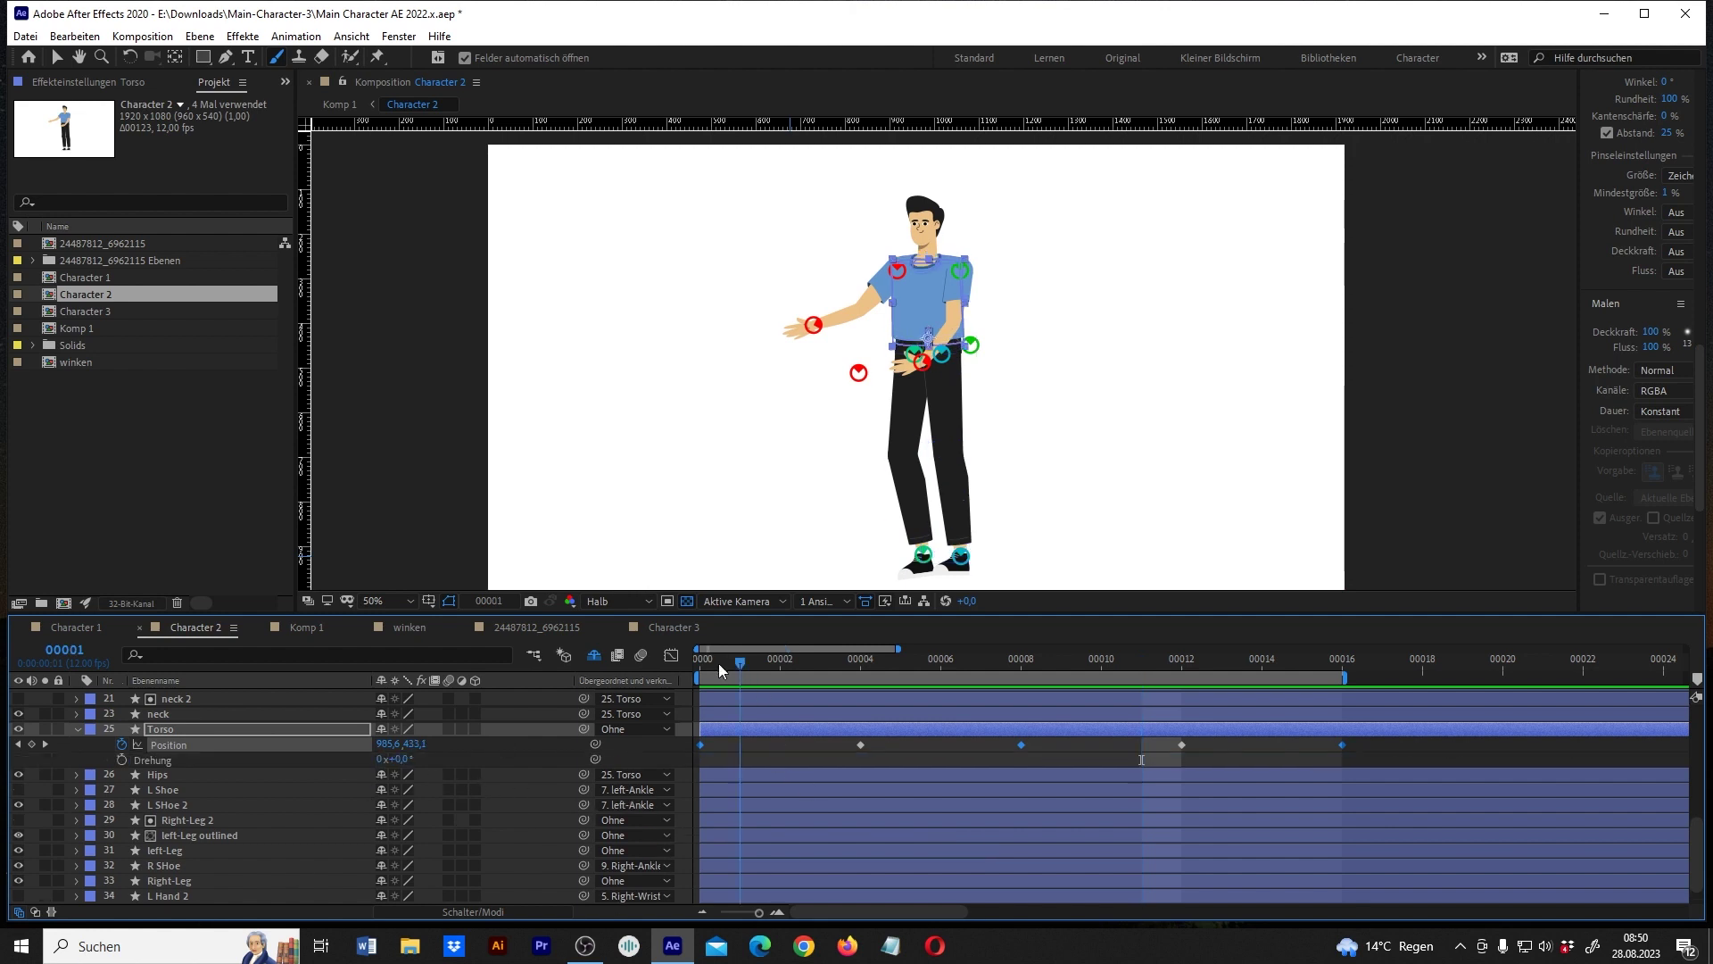
Add Torso Rotation keyframes at frames 0, 4, 8, 12 and 16.
click(121, 759)
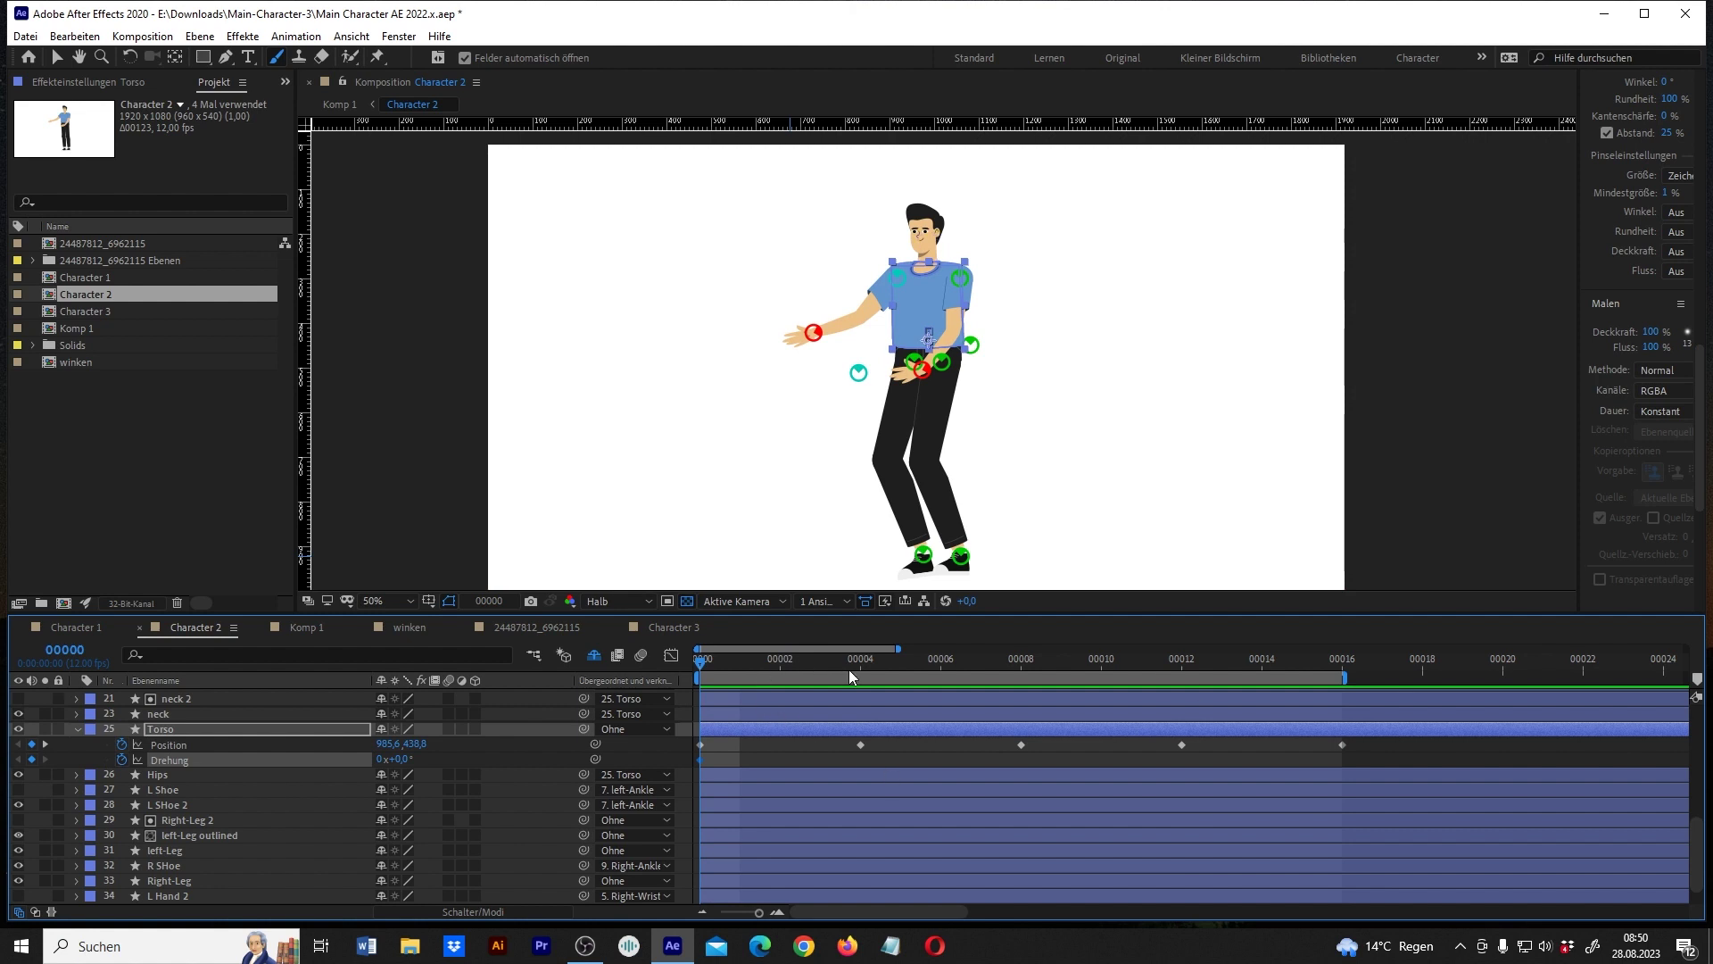
click(45, 744)
click(31, 759)
click(45, 744)
click(31, 759)
click(44, 744)
click(31, 759)
click(31, 760)
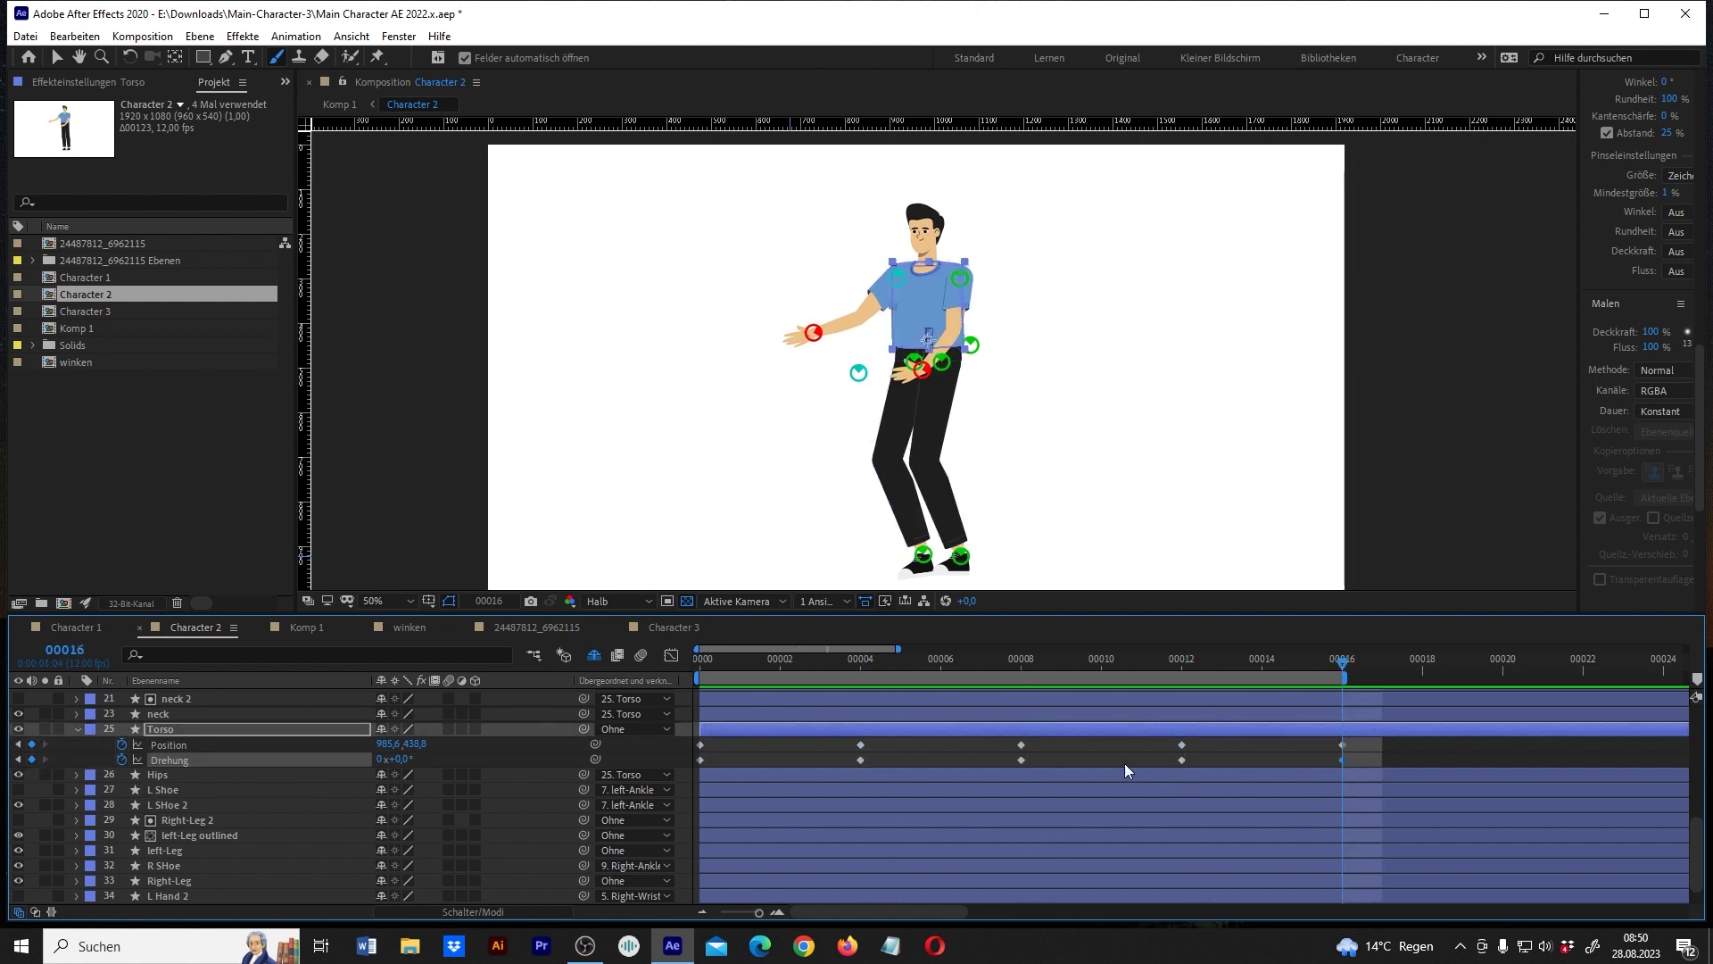
Tilt the torso to -3° on the selected rotation keyframes and preview it.
drag(1067, 762, 998, 772)
drag(397, 758, 396, 758)
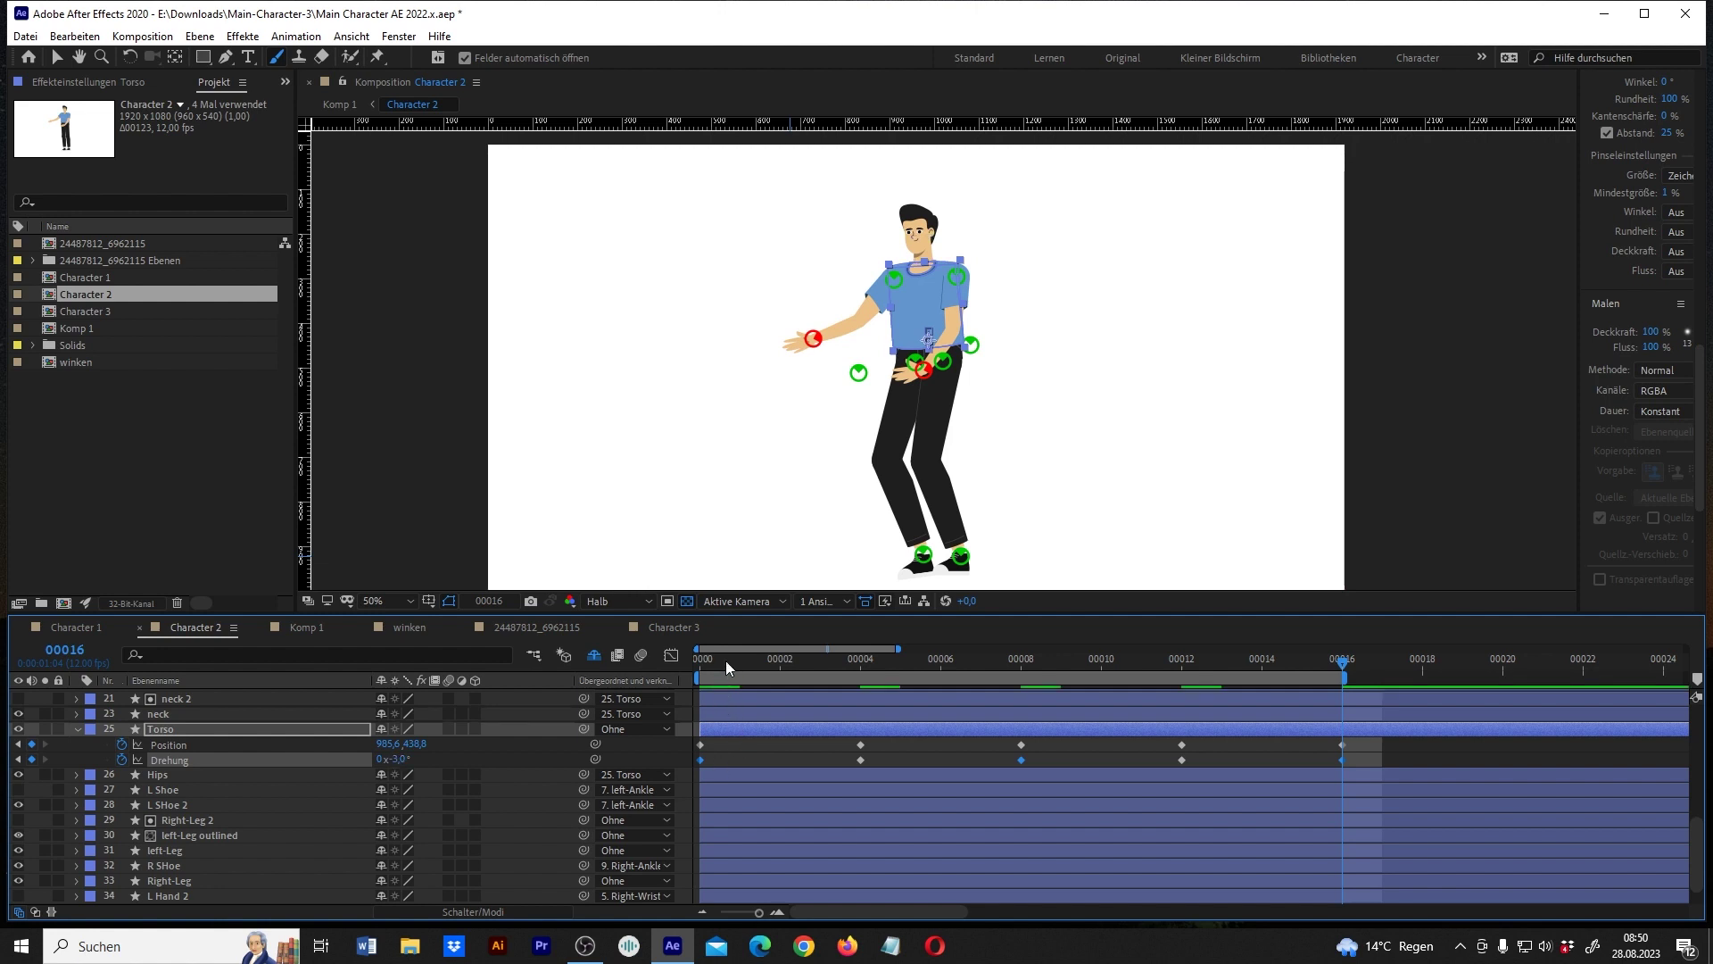
drag(725, 660, 697, 664)
key(space)
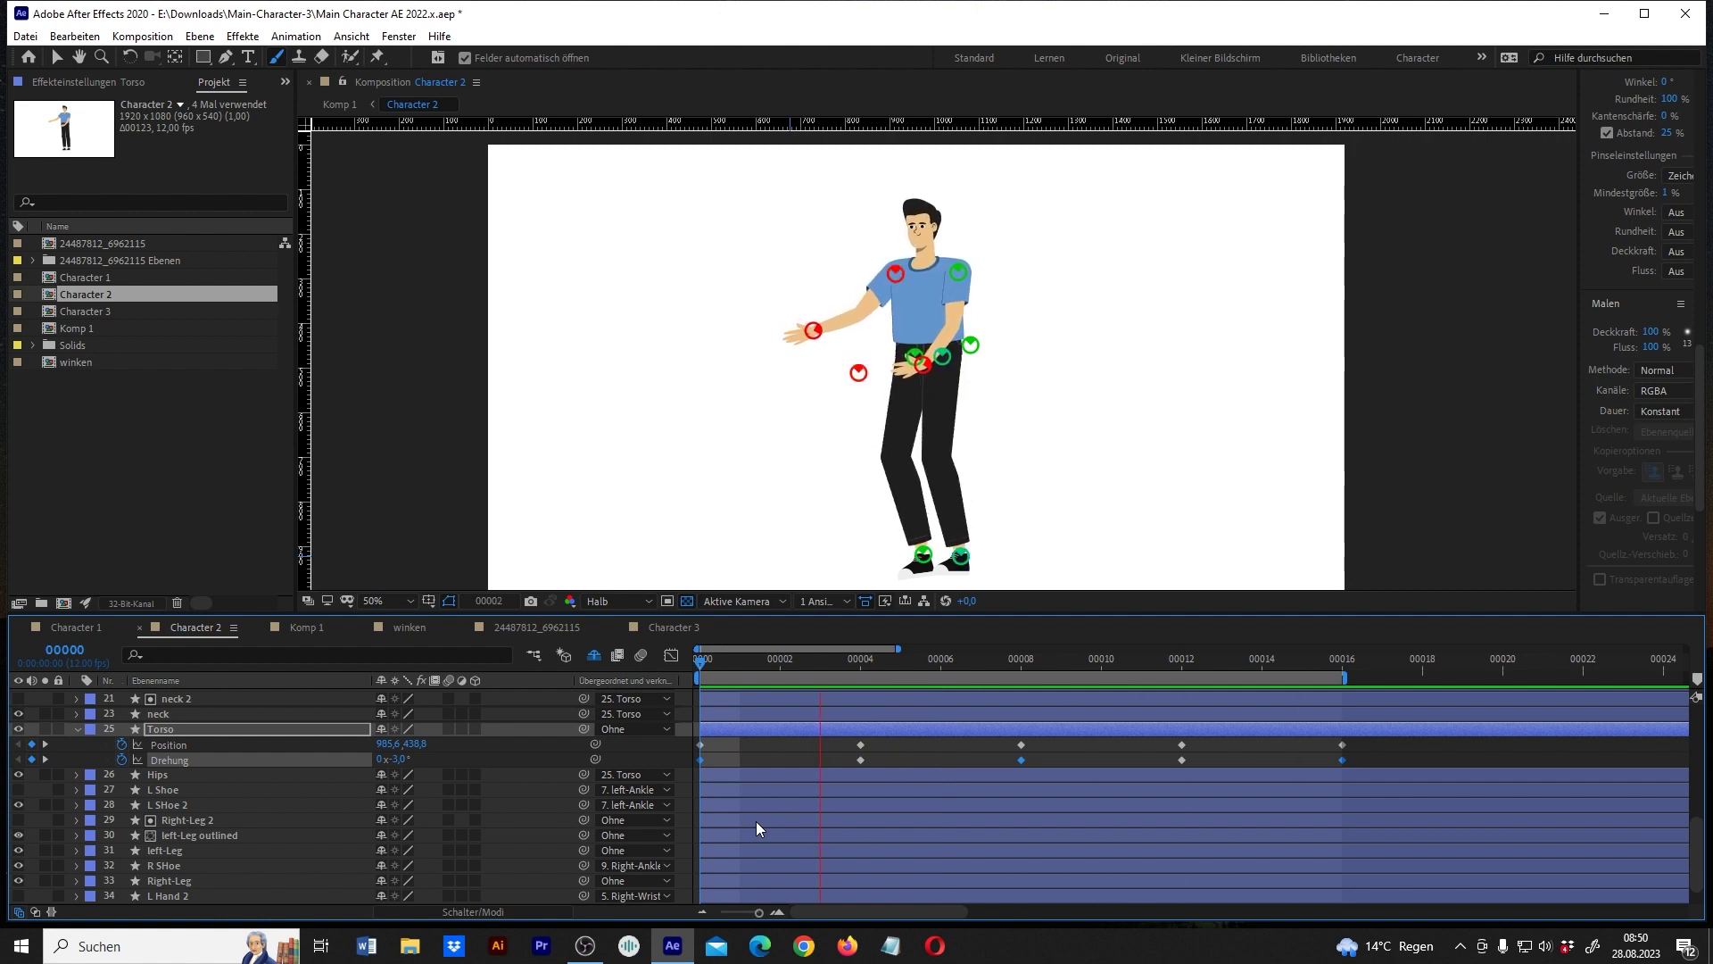
key(space)
Apply easy ease to all Torso keyframes and preview the result.
drag(1383, 746, 673, 757)
key(F9)
click(717, 667)
key(space)
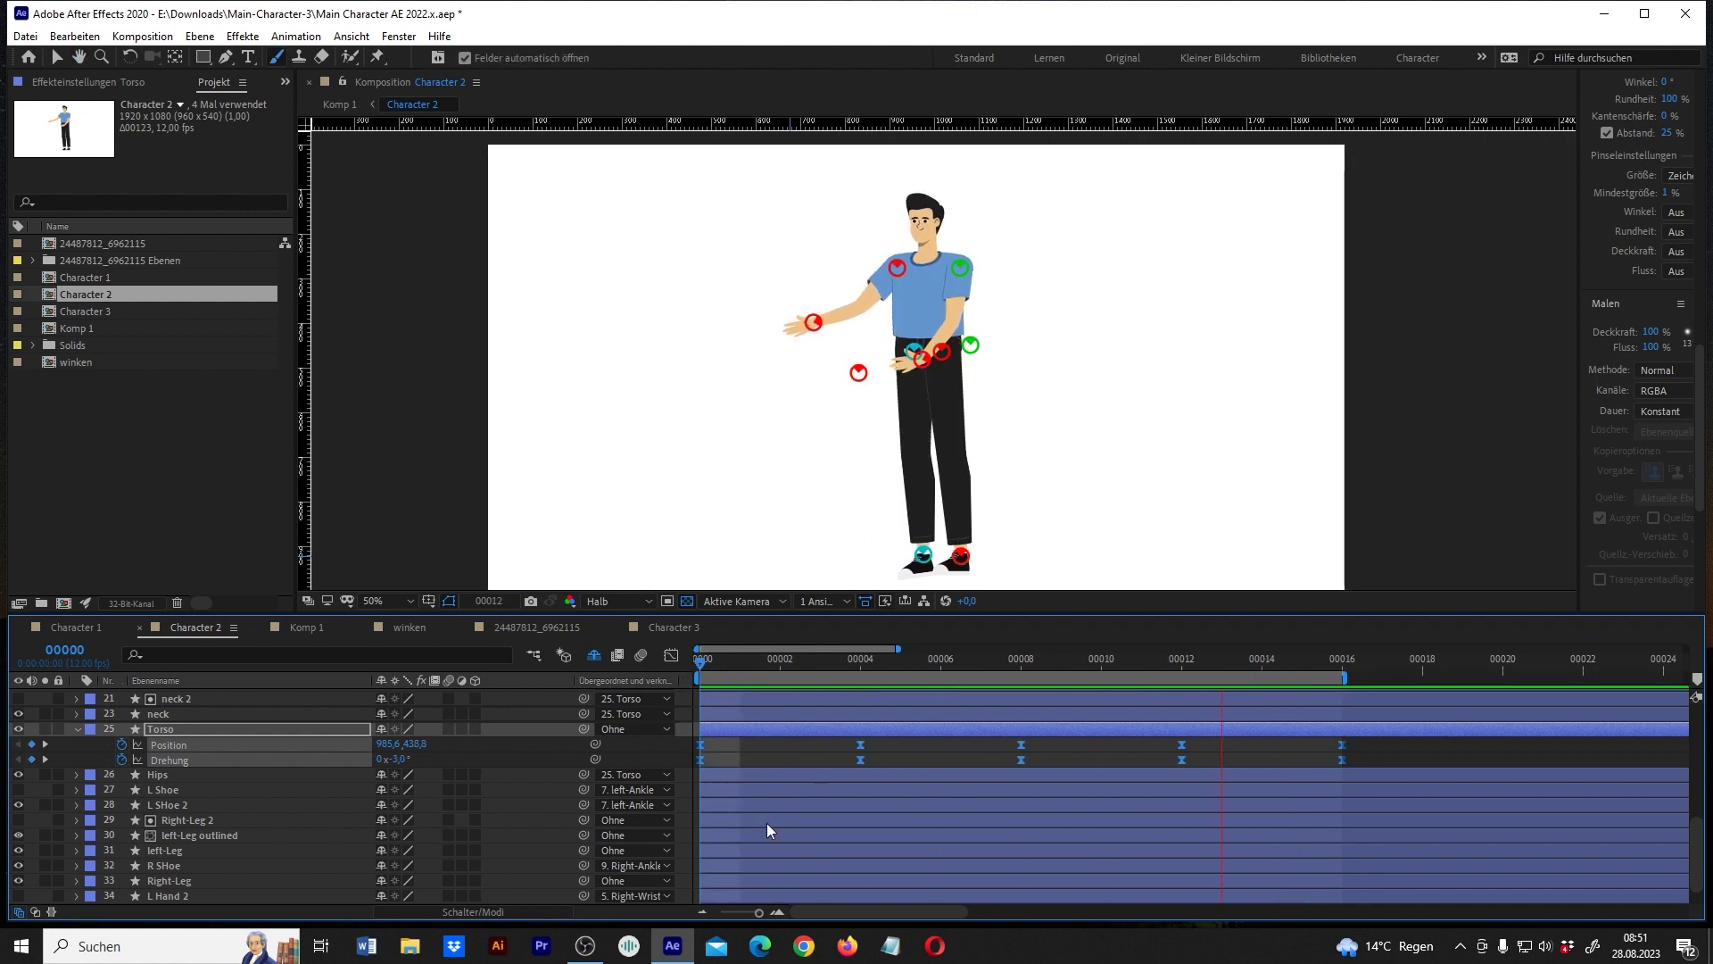
key(space)
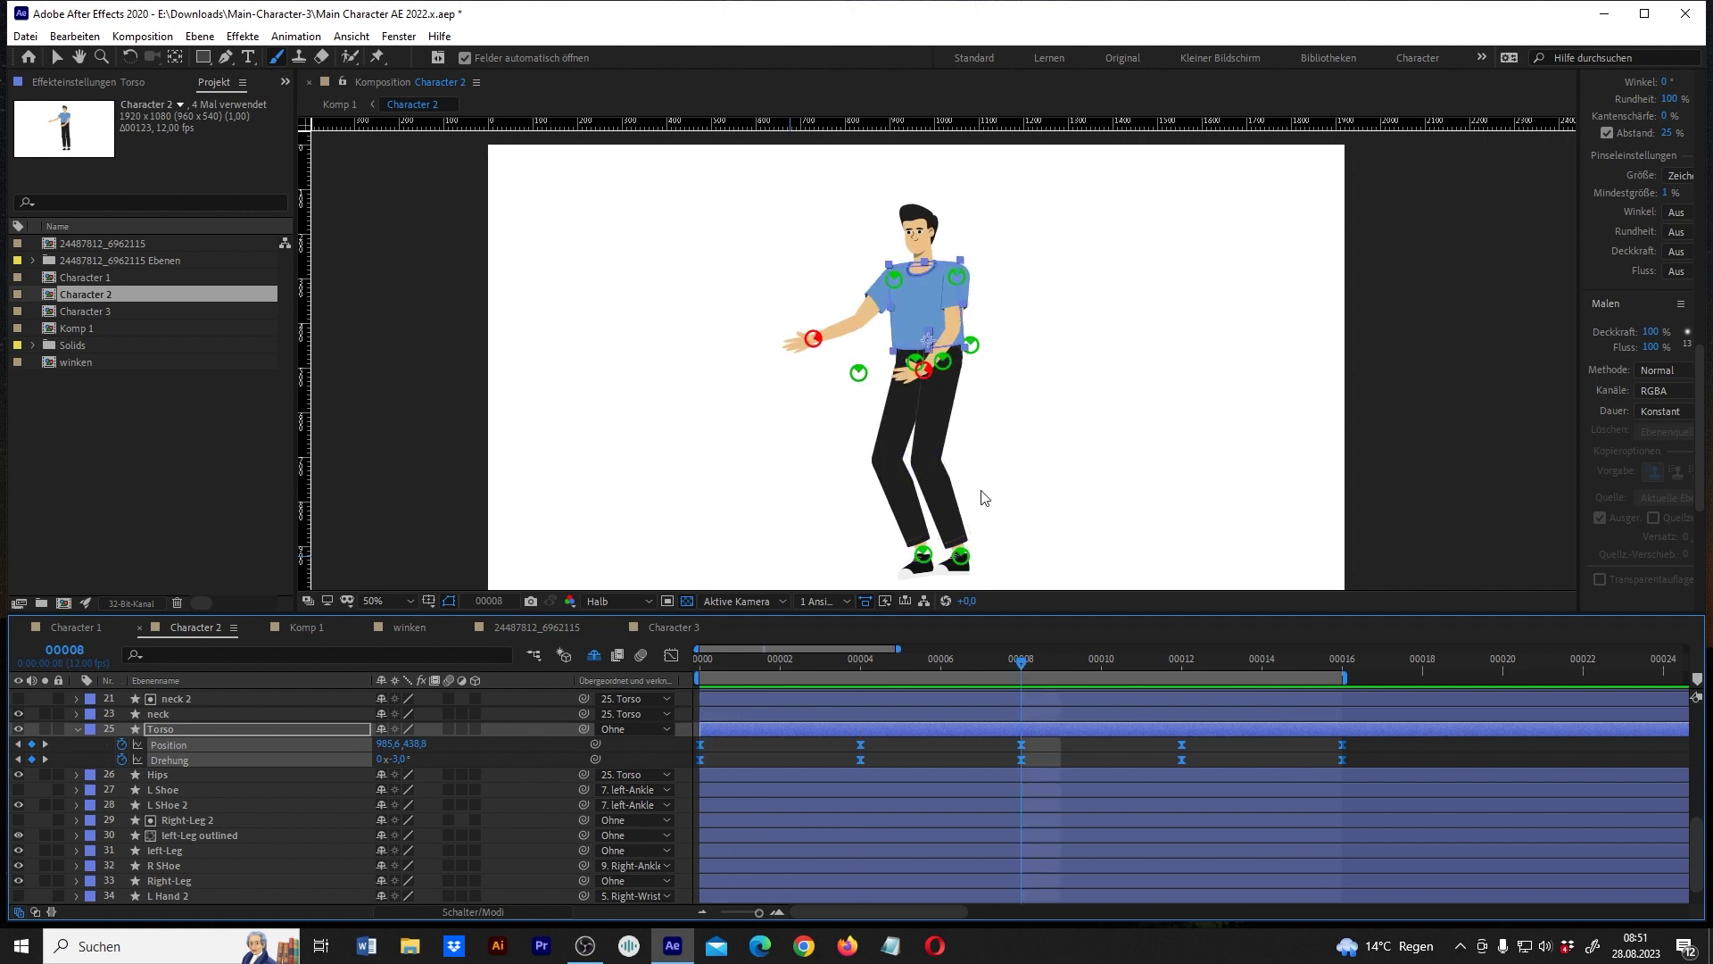
click(961, 562)
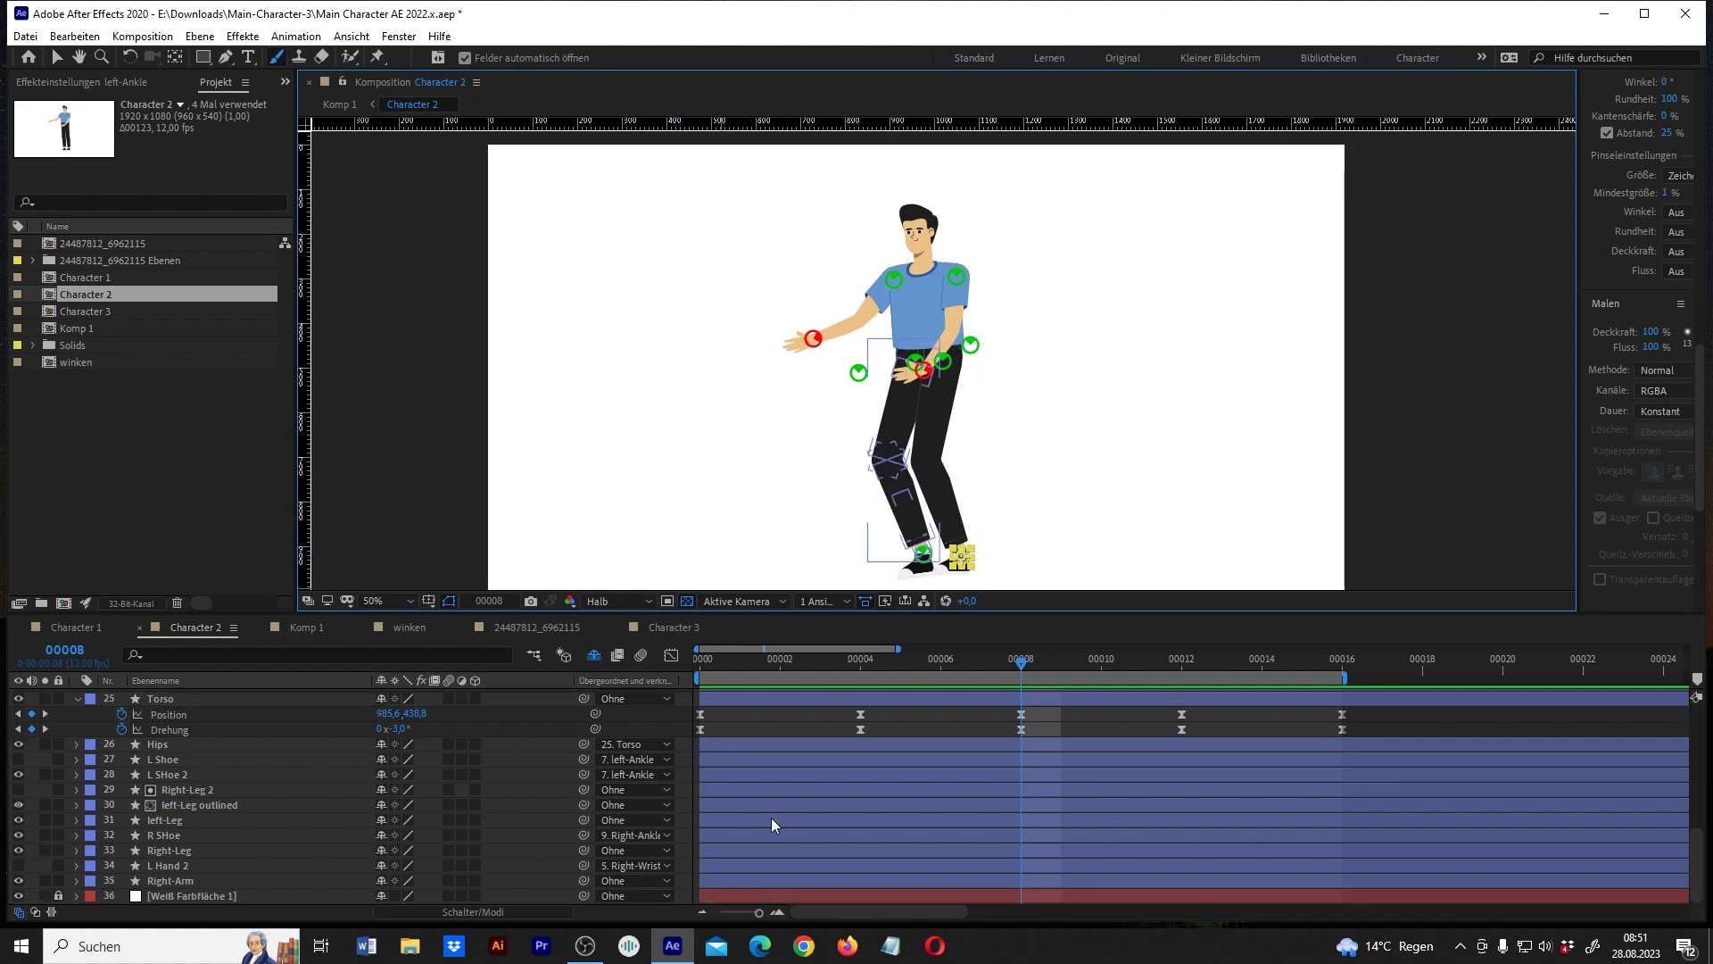
Key the left-Ankle Position at frames 0, 8 and 16.
scroll(906, 785, up, 5)
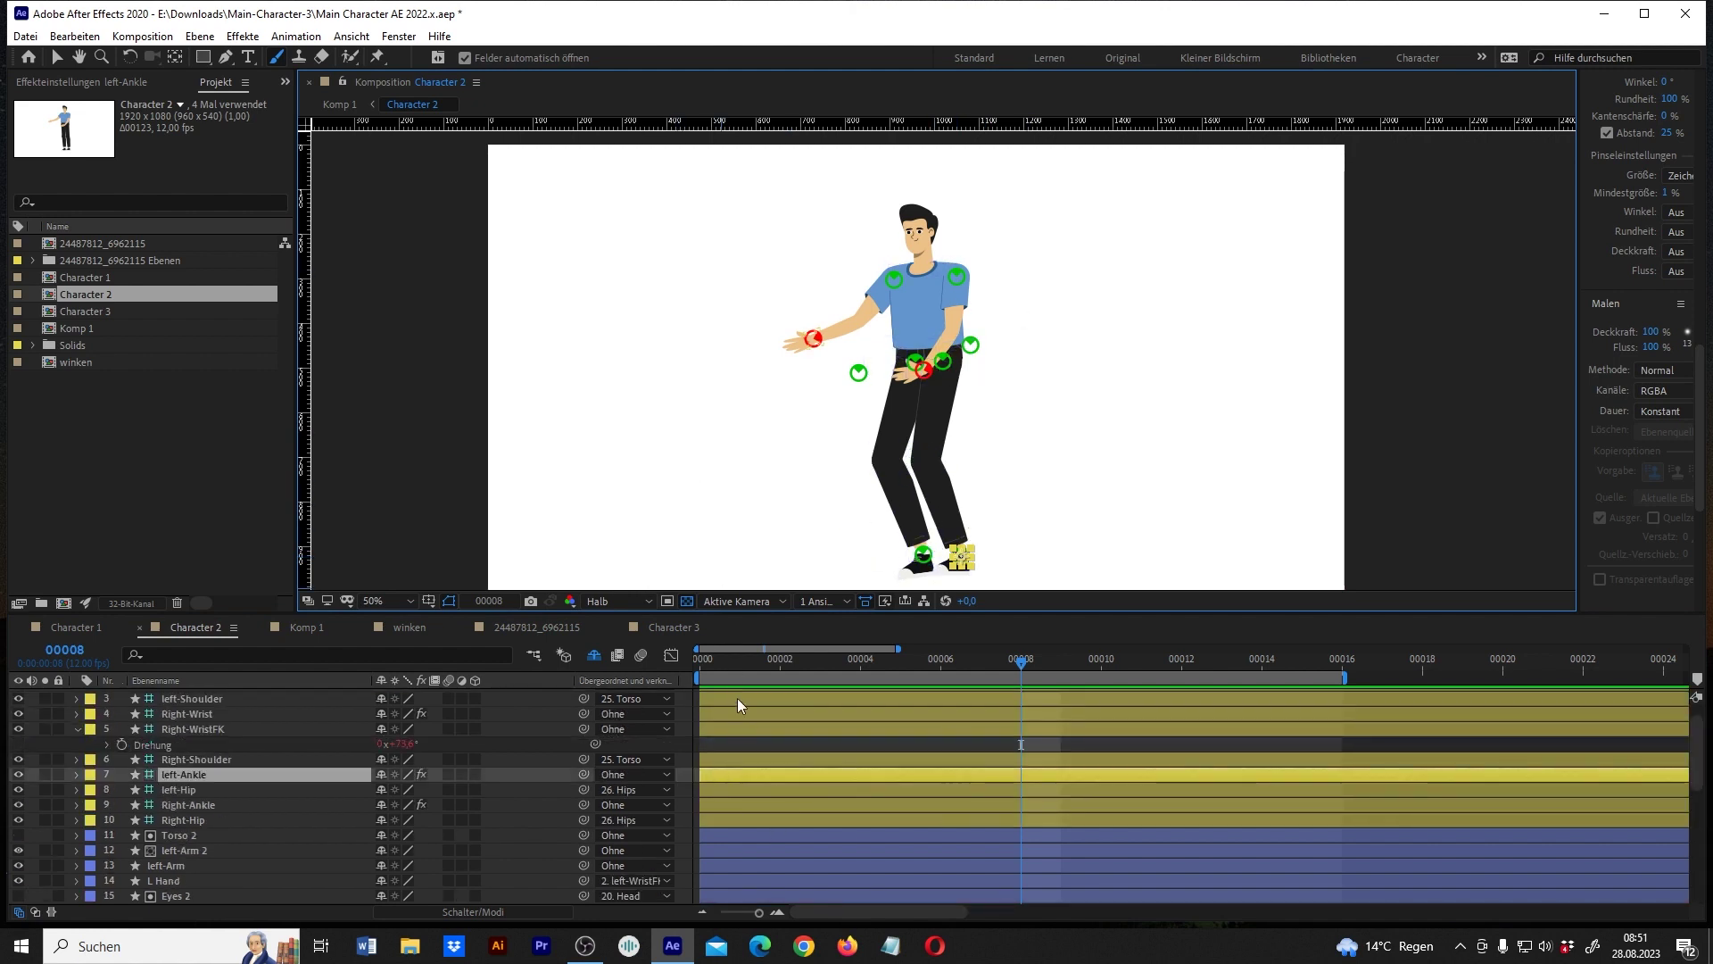
click(701, 666)
key(p)
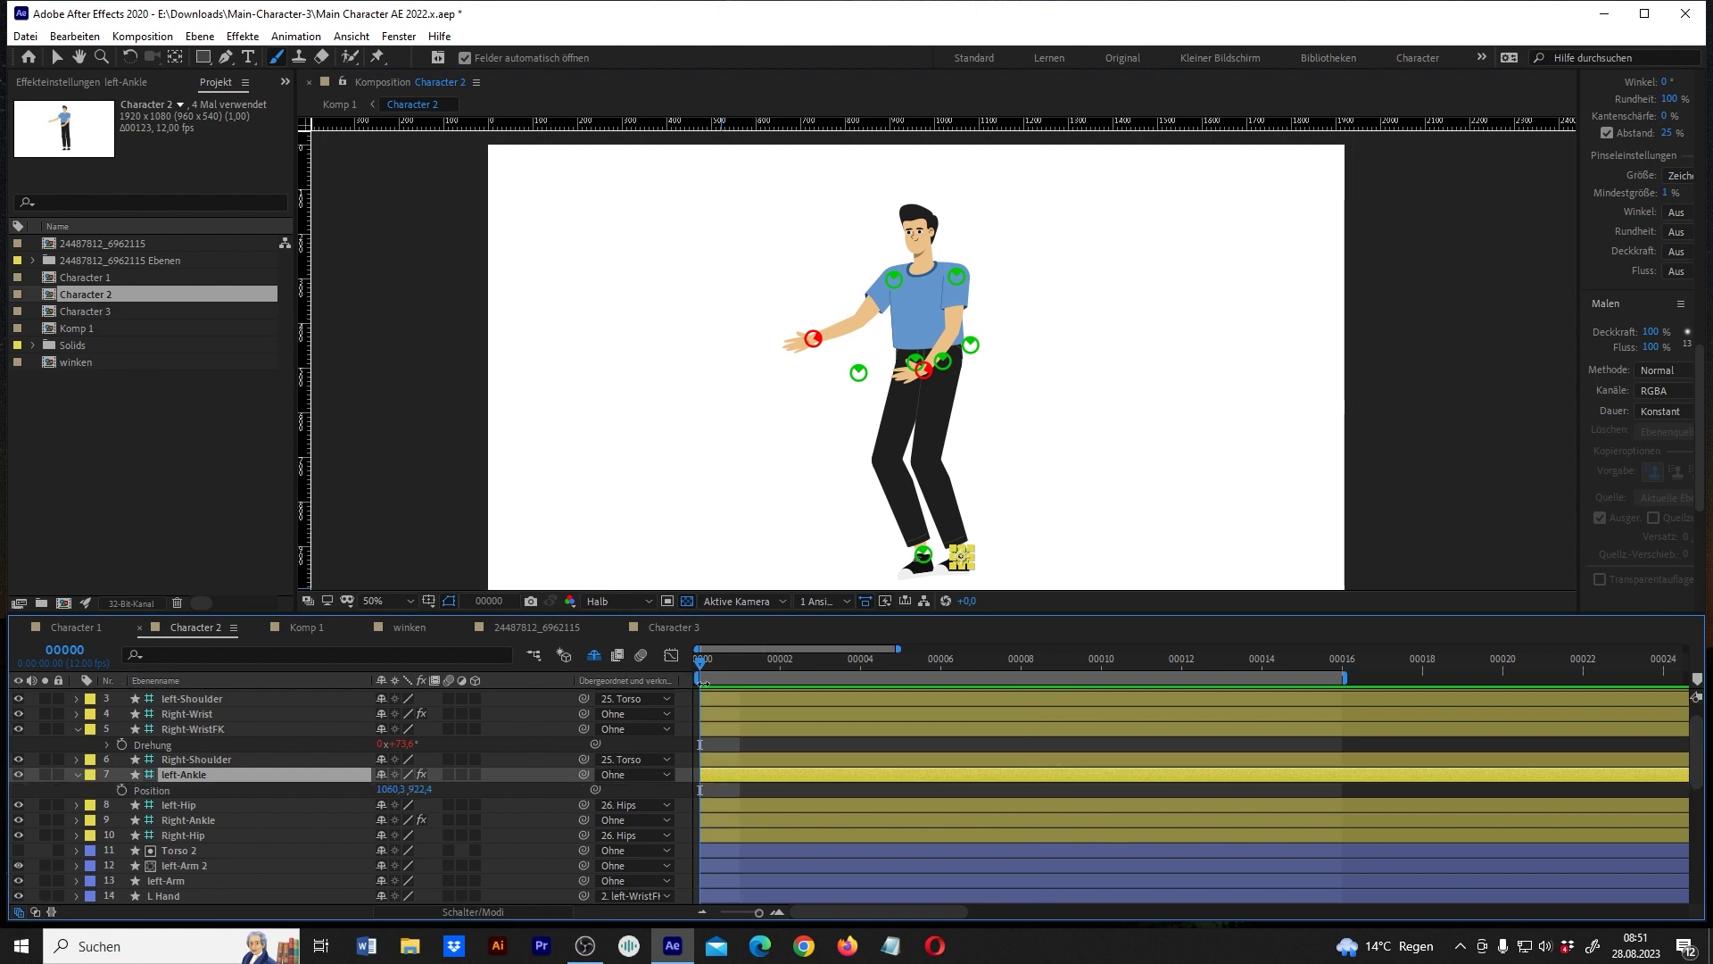
click(123, 792)
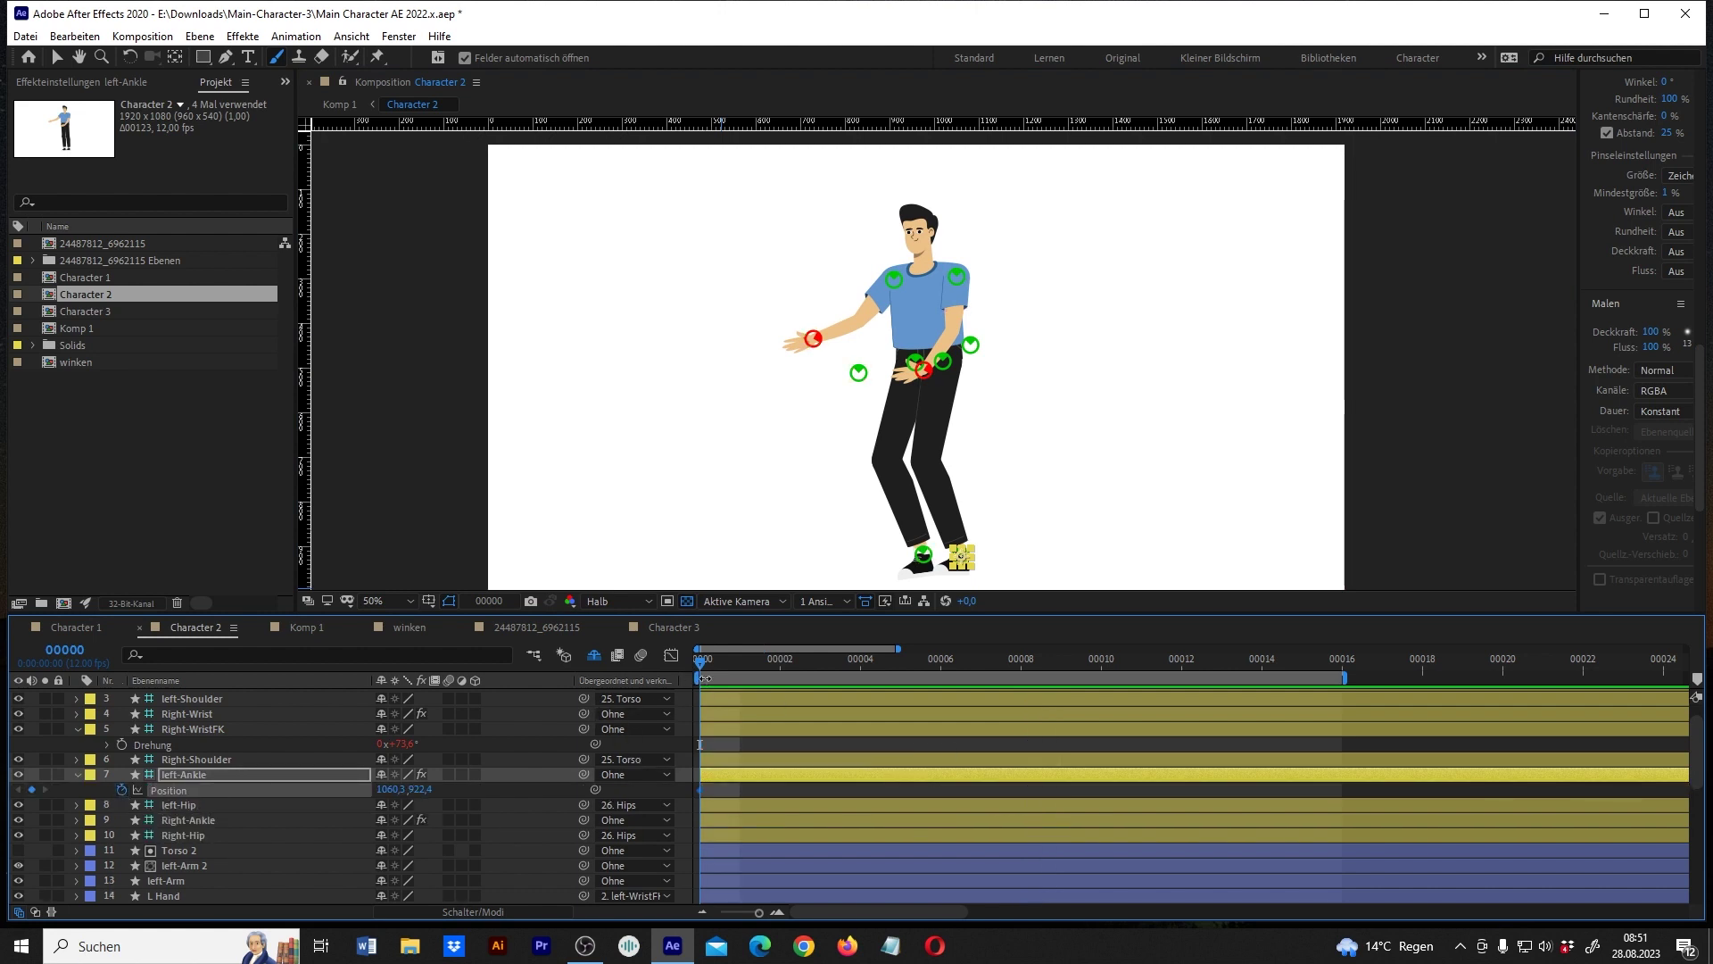
drag(774, 666, 1019, 663)
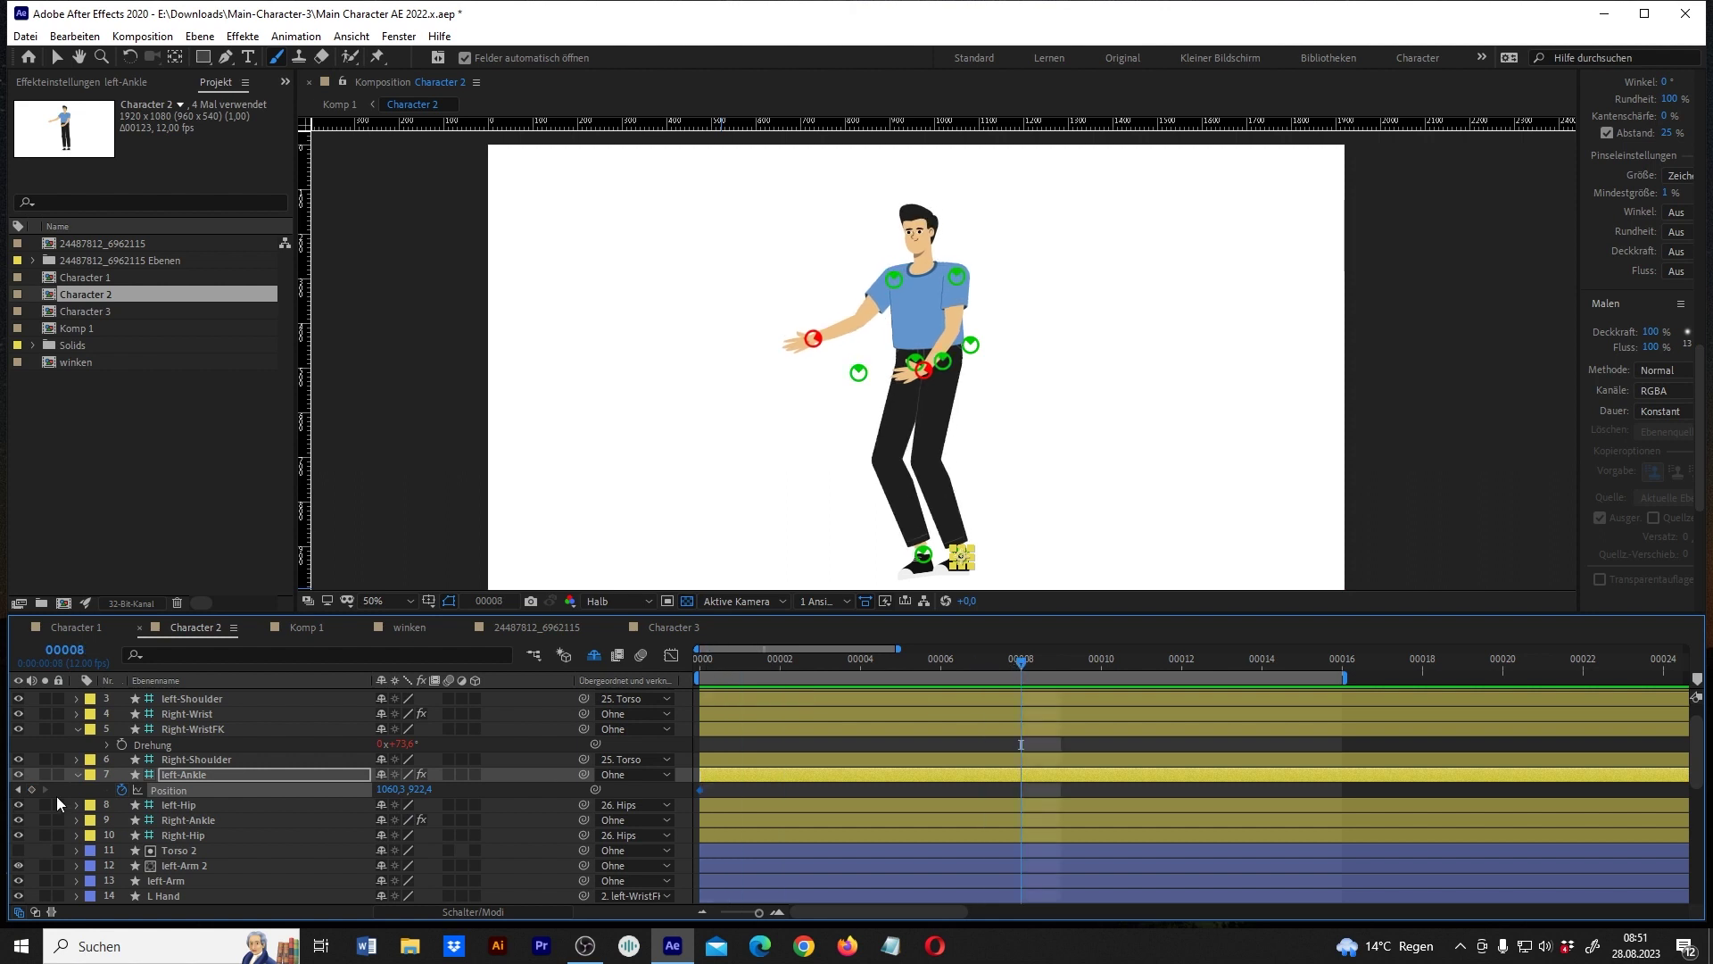
drag(1162, 672, 1341, 671)
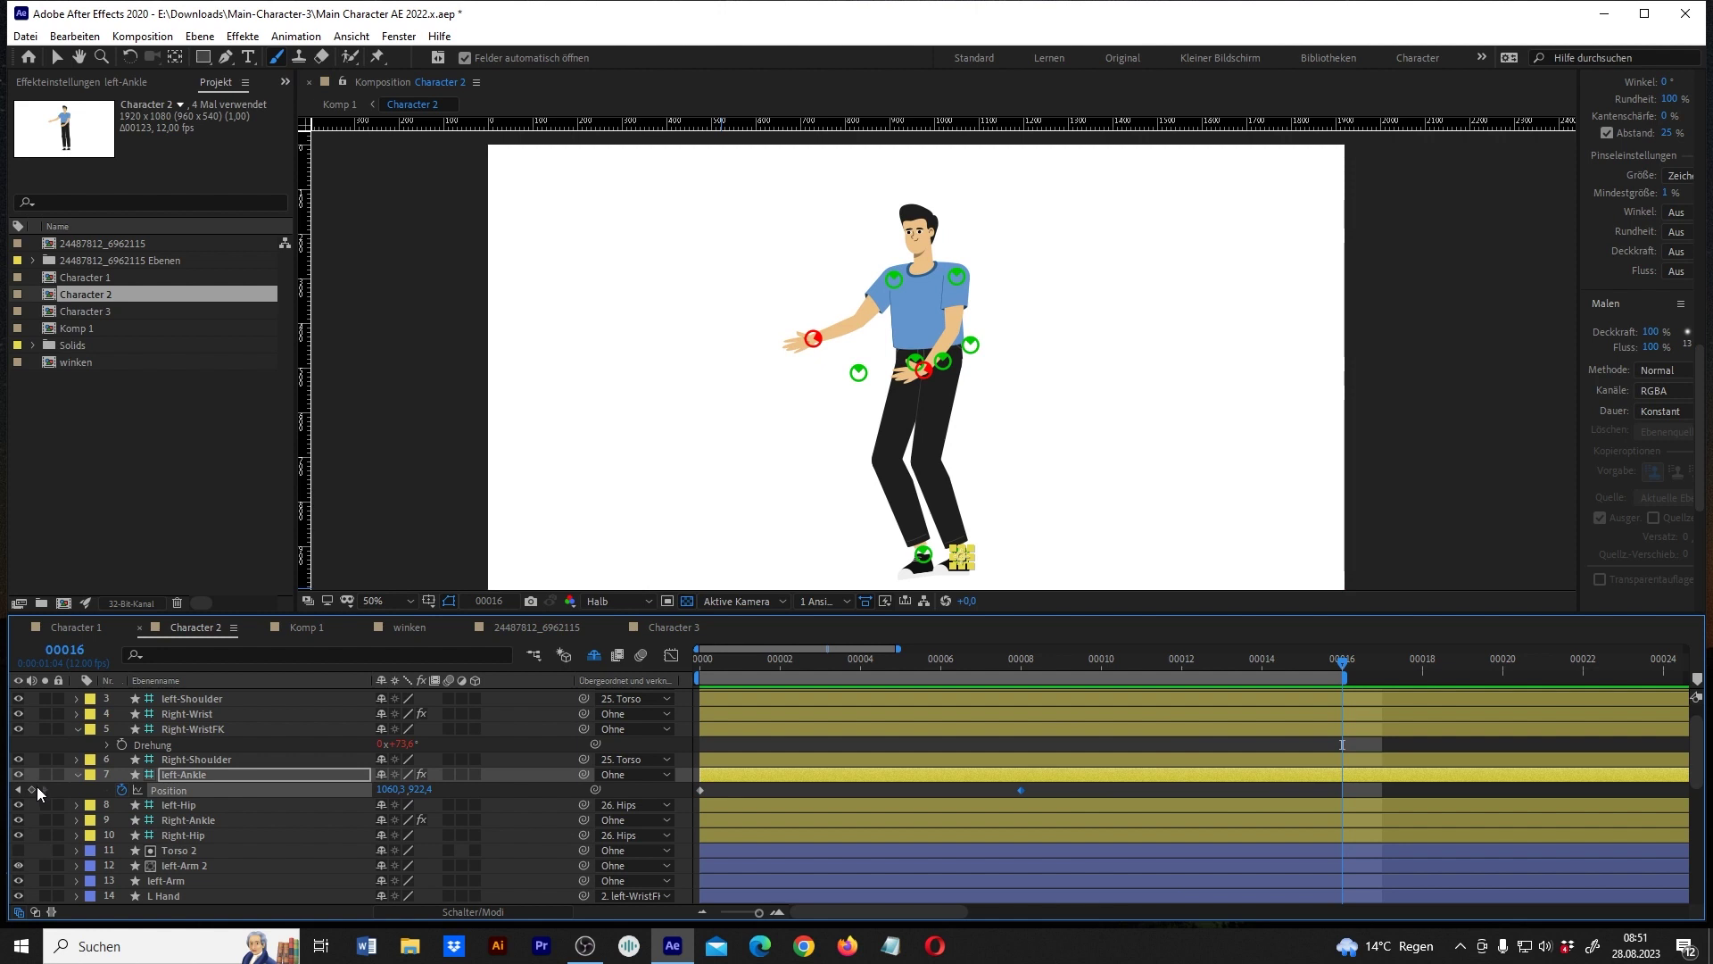
Push the left foot forward at frames 0 and 16 and back at frame 8.
drag(807, 659, 700, 664)
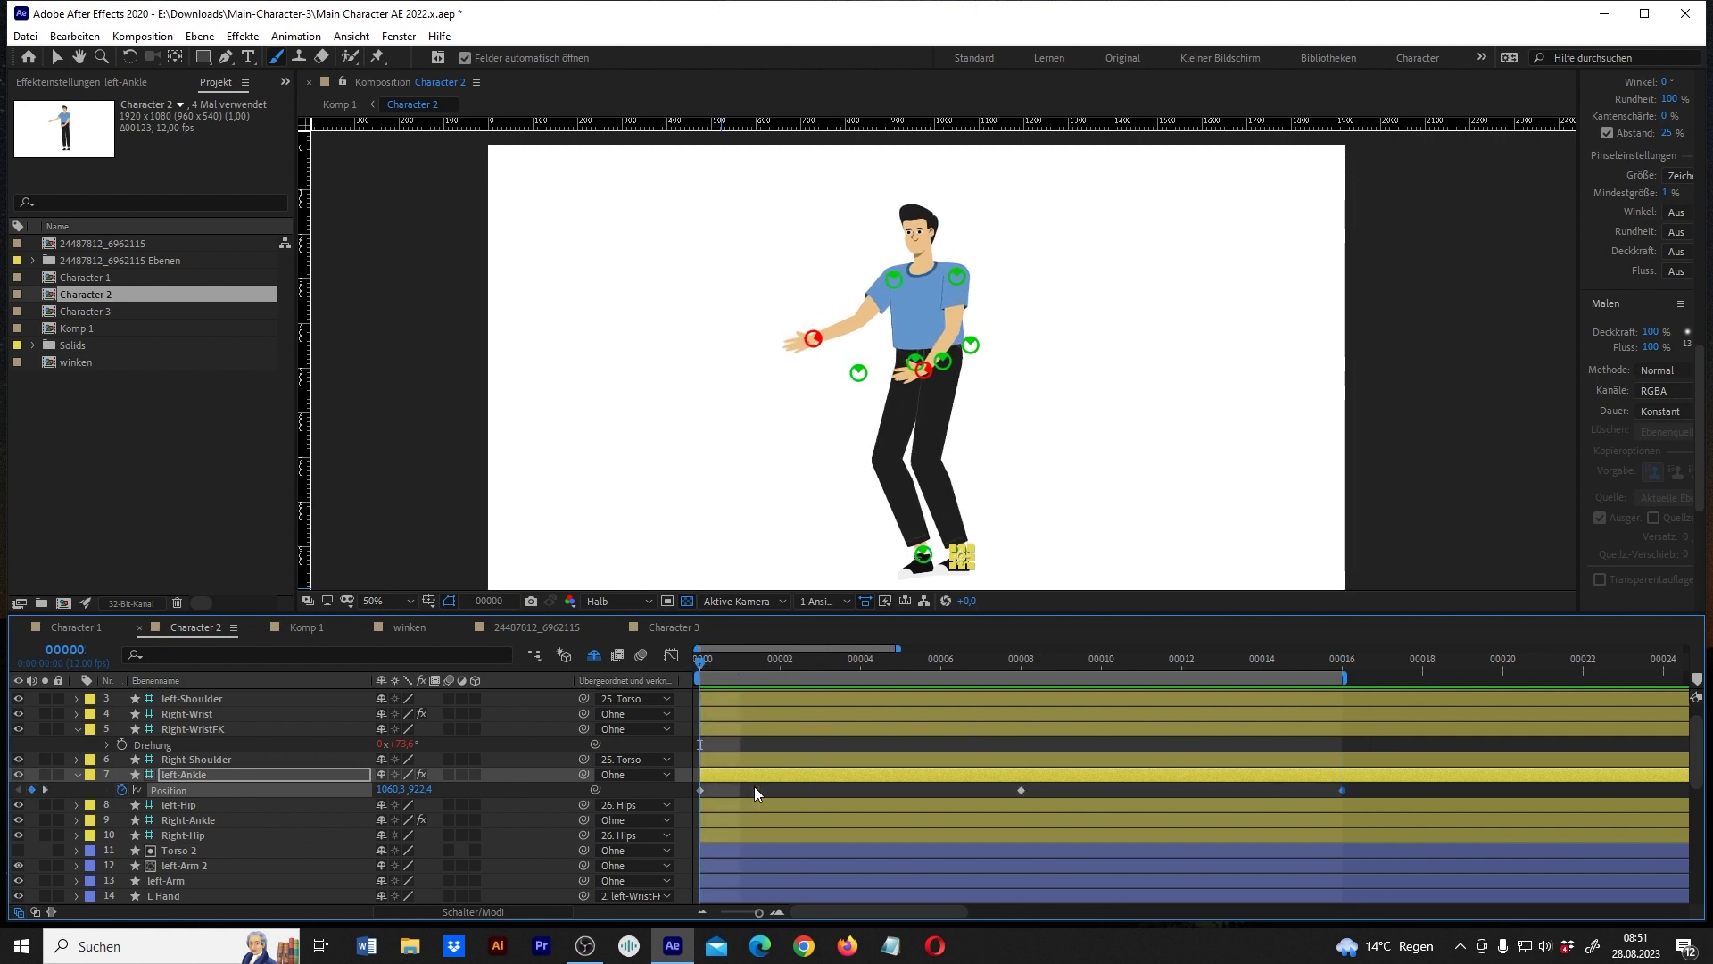
drag(389, 788, 446, 788)
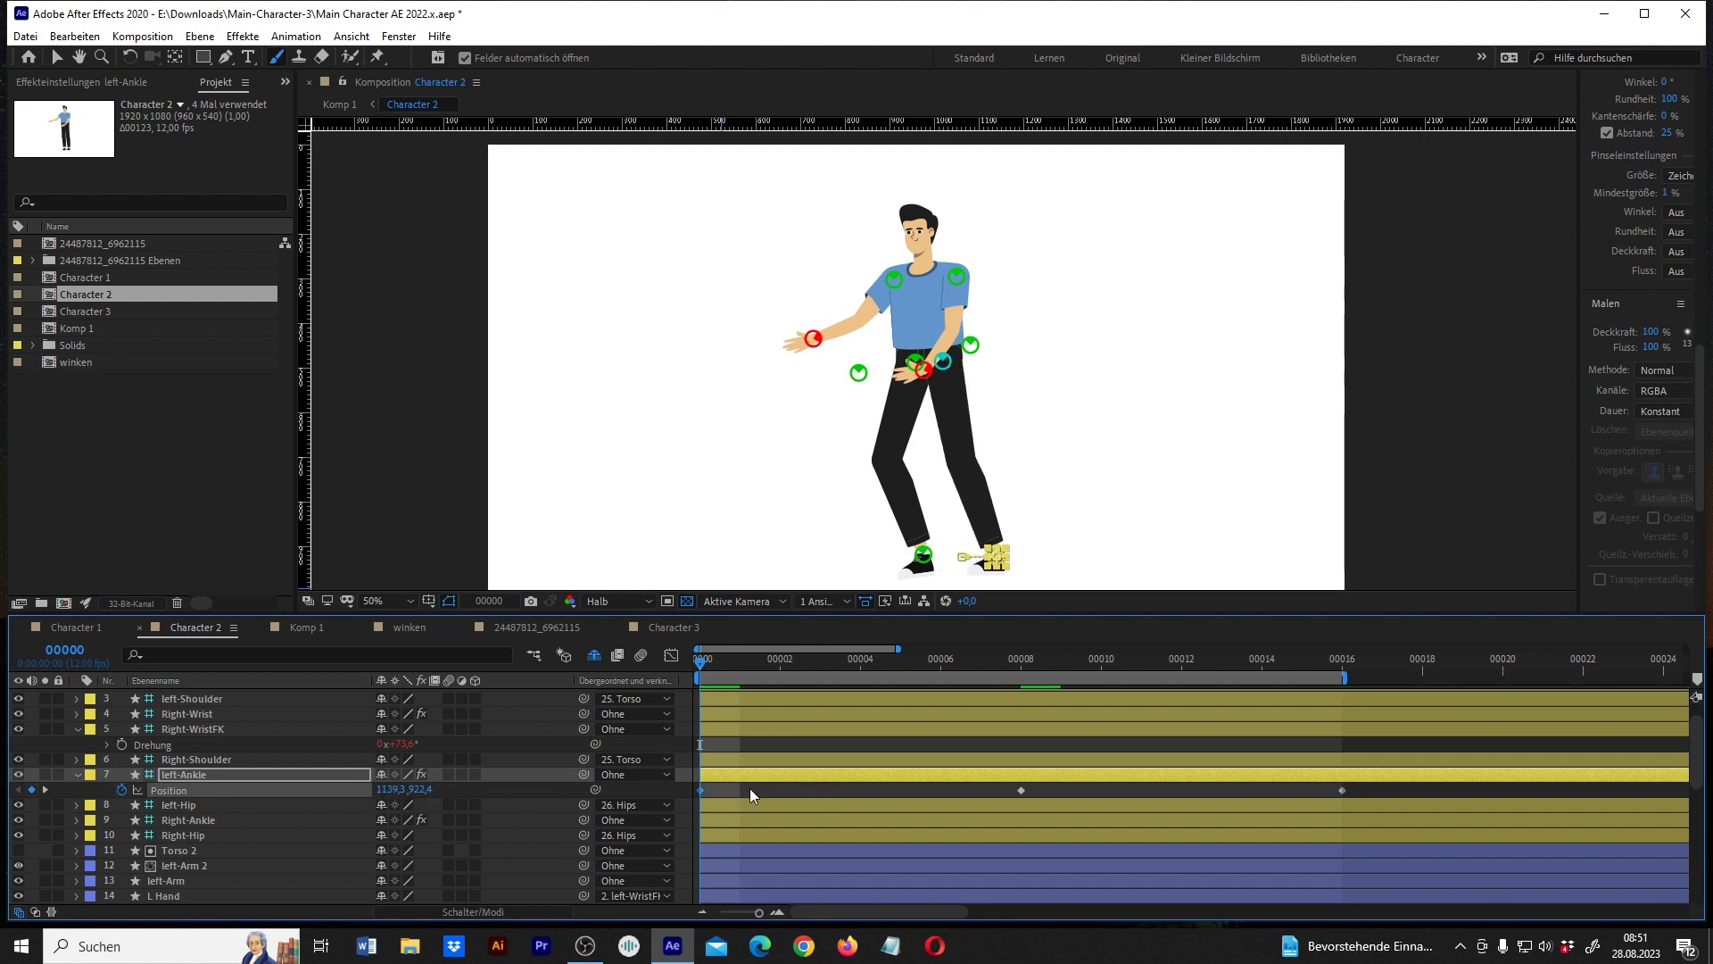
click(1336, 663)
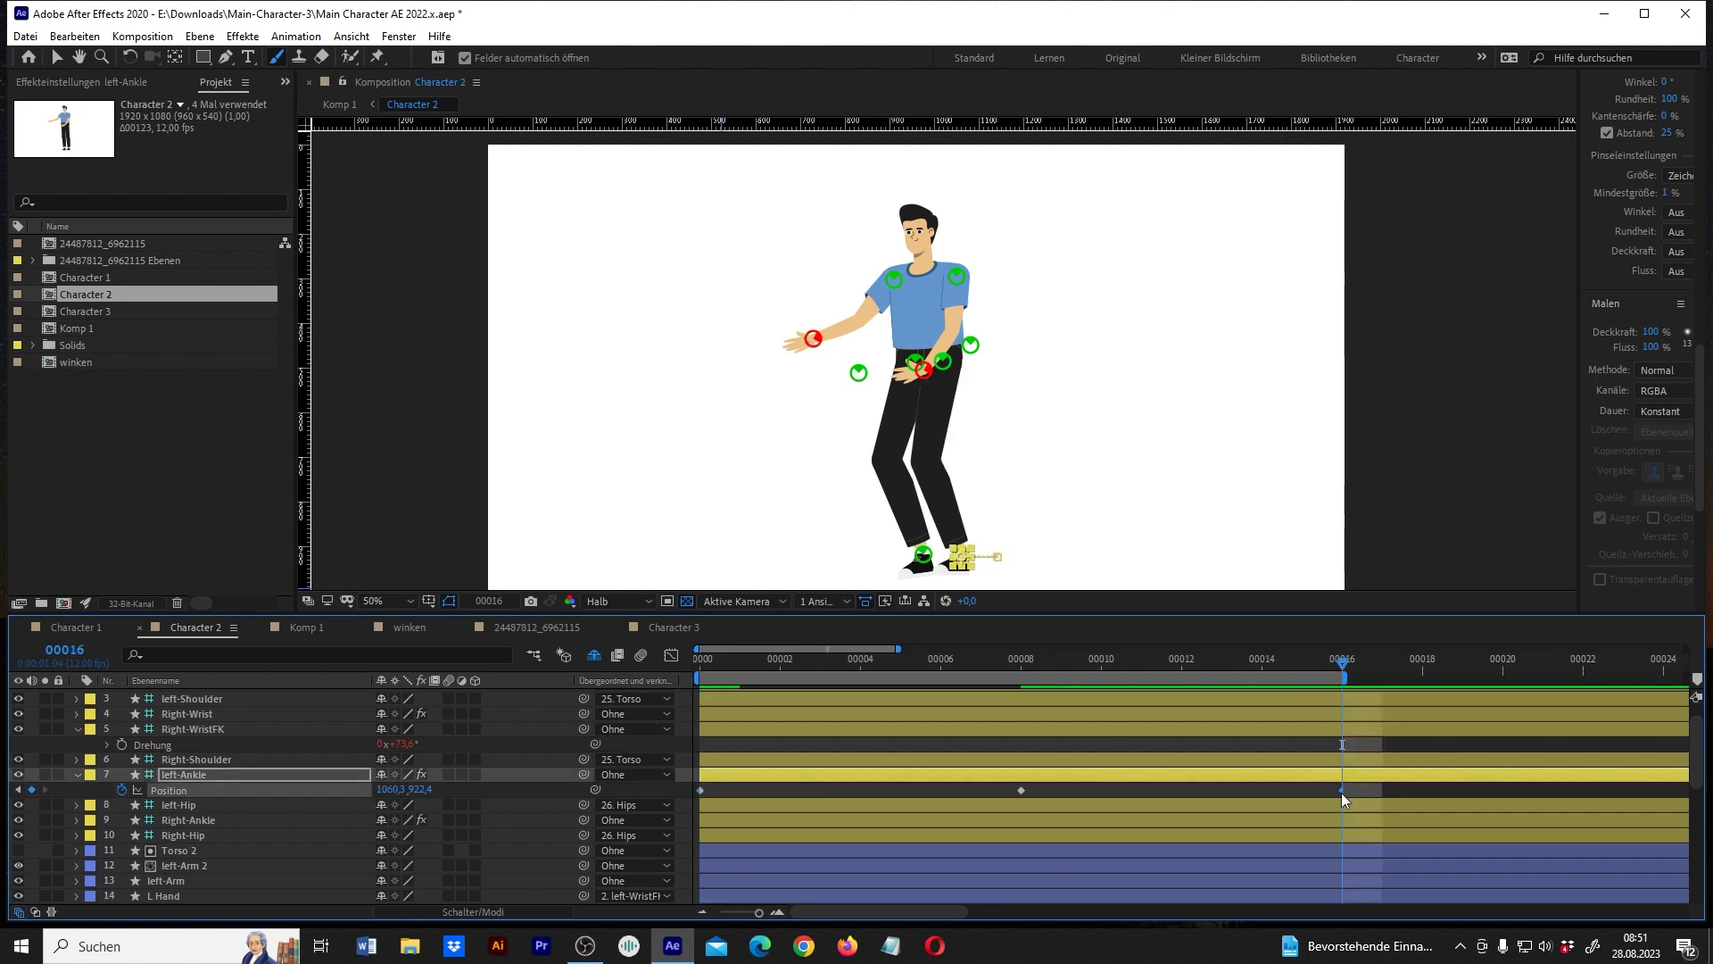
key(ctrl+v)
click(1036, 661)
drag(430, 792, 205, 755)
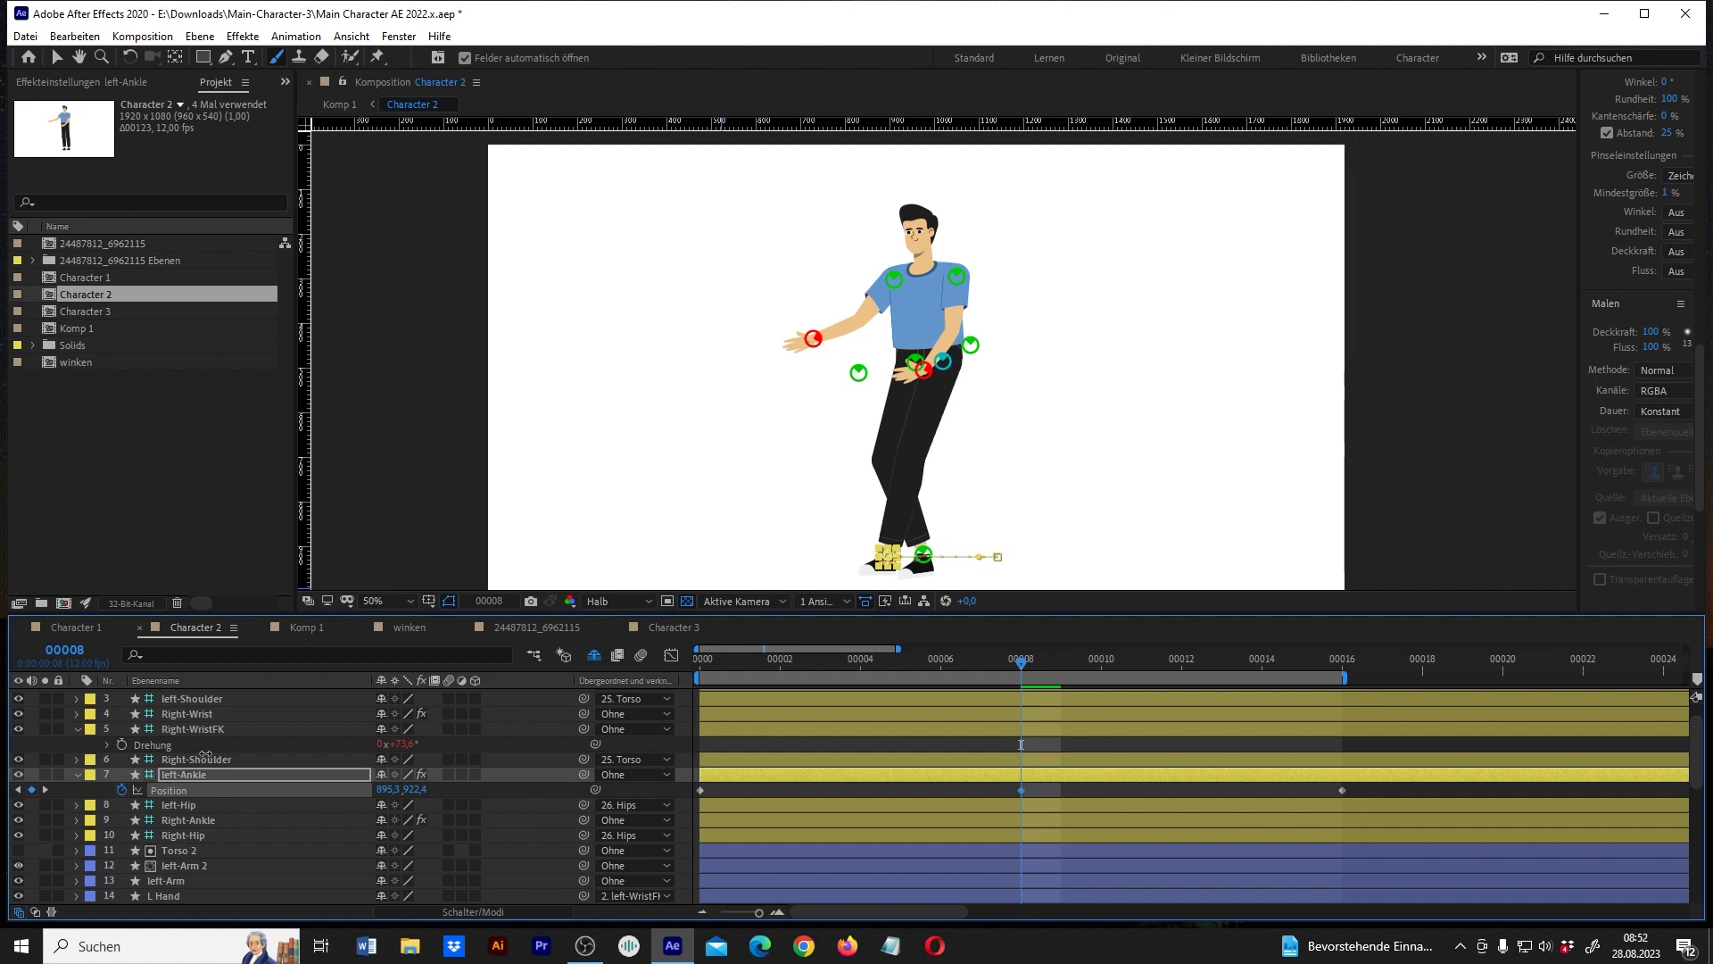
Lift the left ankle control upward at frame 2 so the foot arcs.
drag(778, 667, 726, 671)
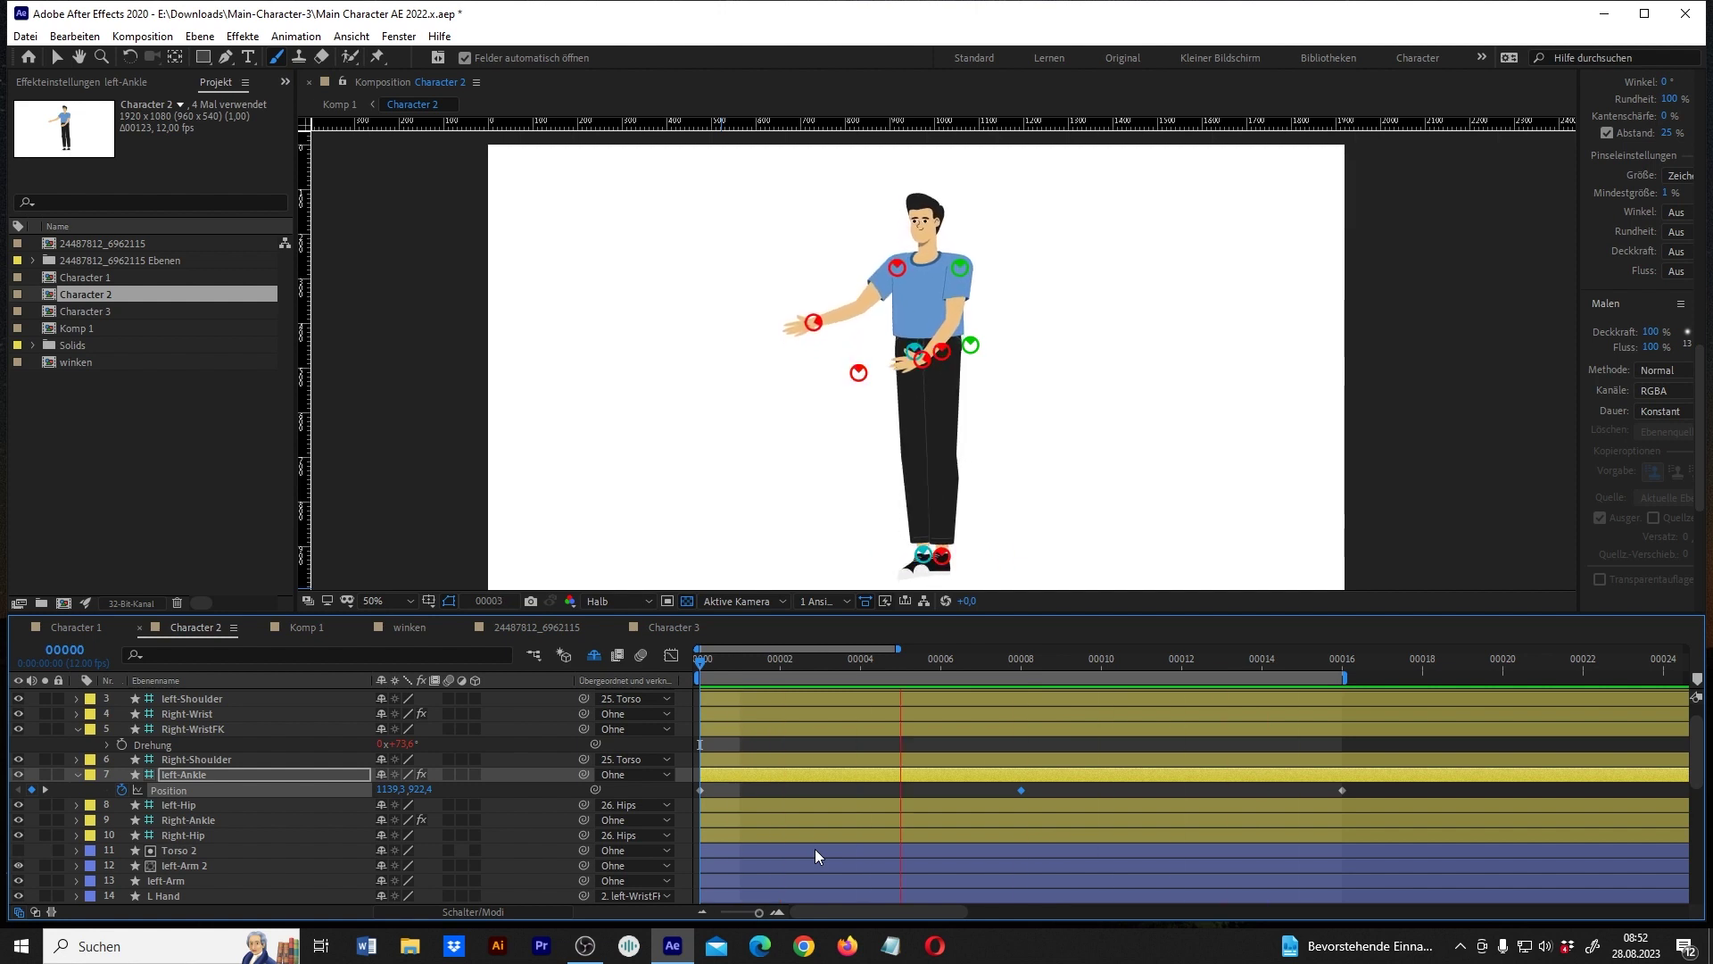
key(space)
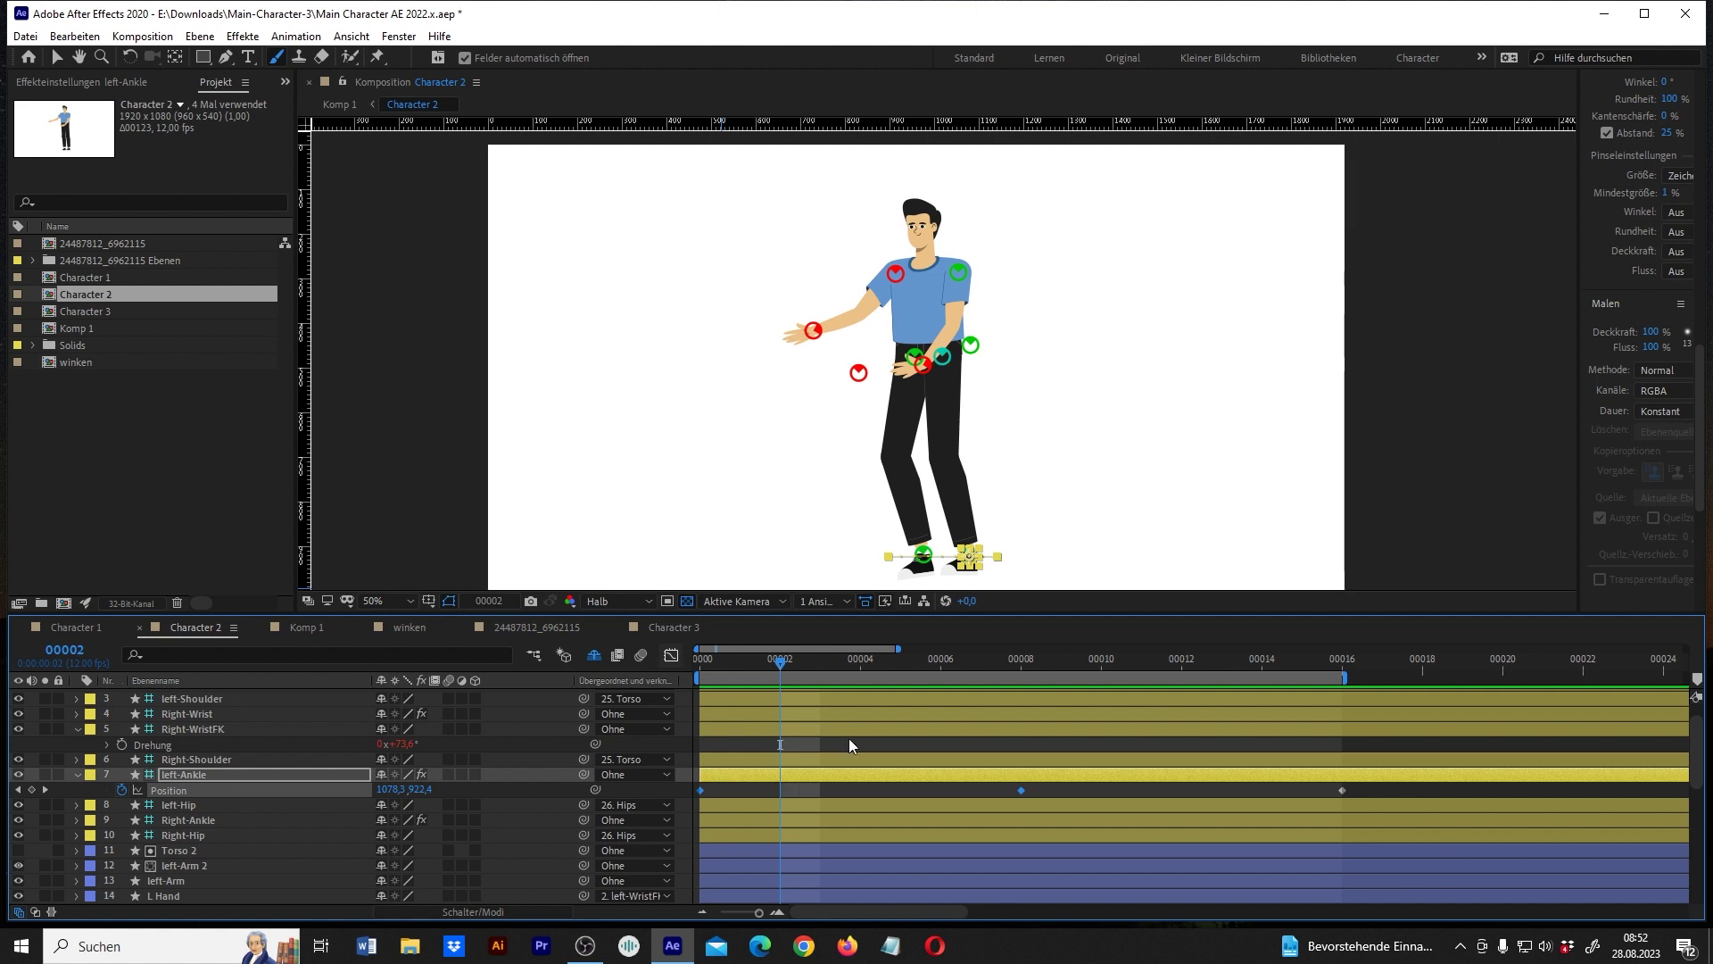
scroll(938, 560, up, 2)
scroll(939, 561, up, 2)
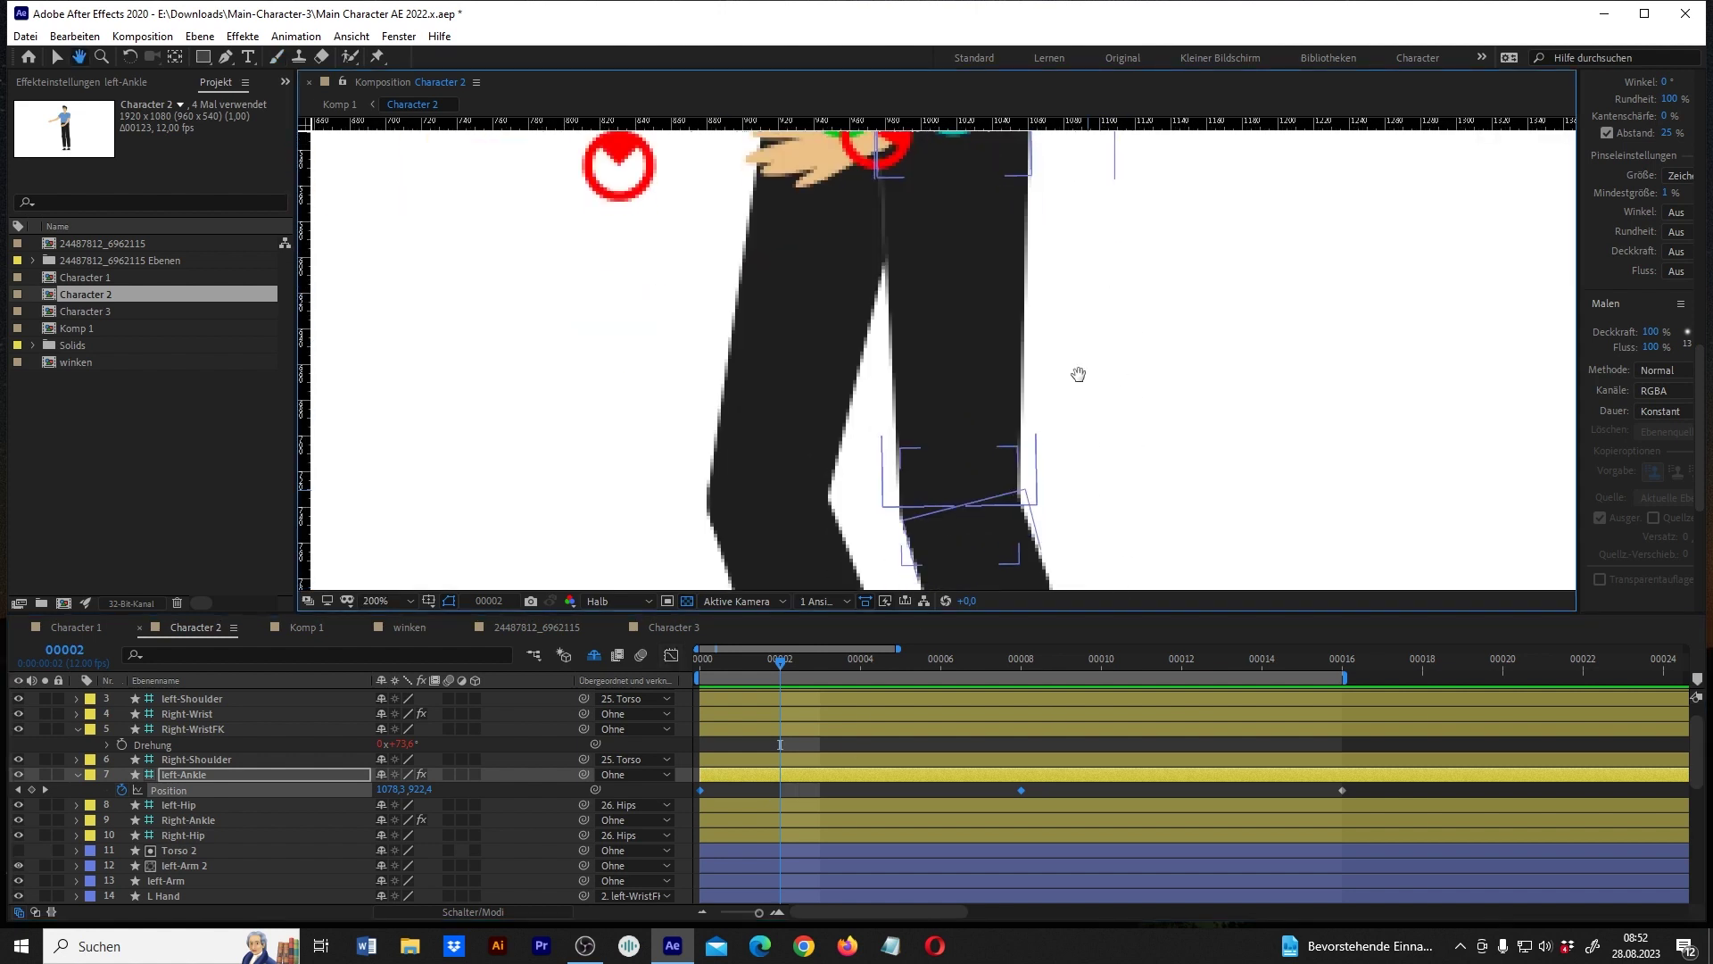
drag(1090, 432, 1060, 500)
key(ctrl+b)
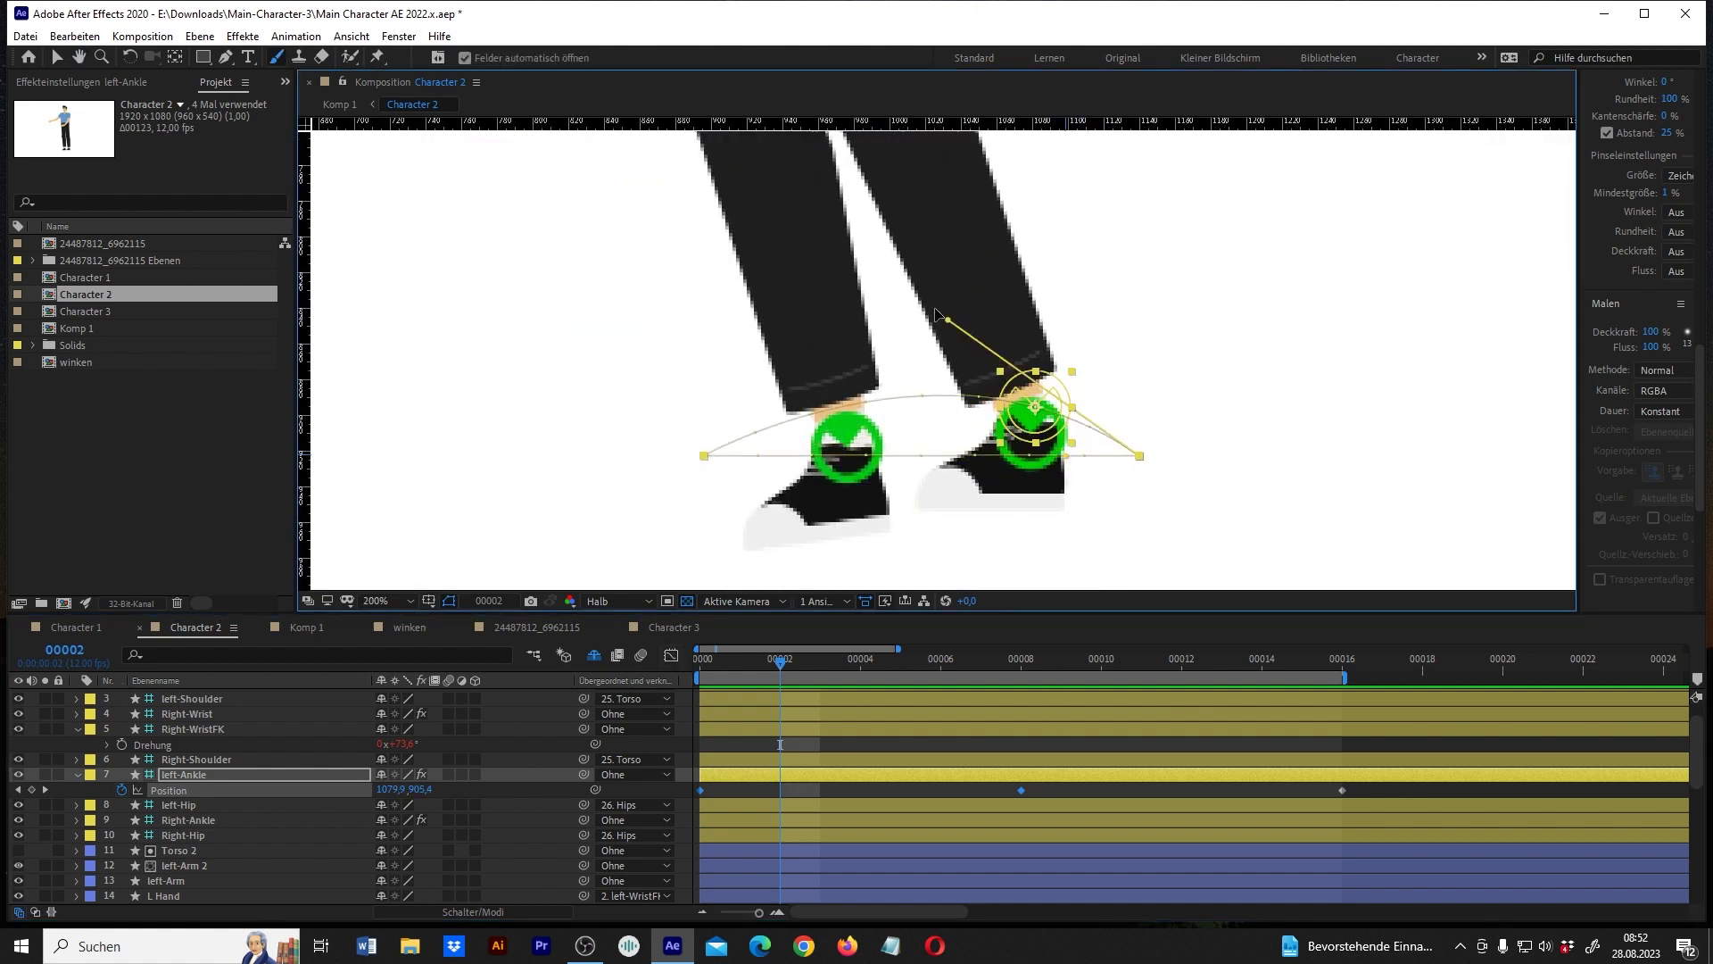
drag(917, 290, 899, 193)
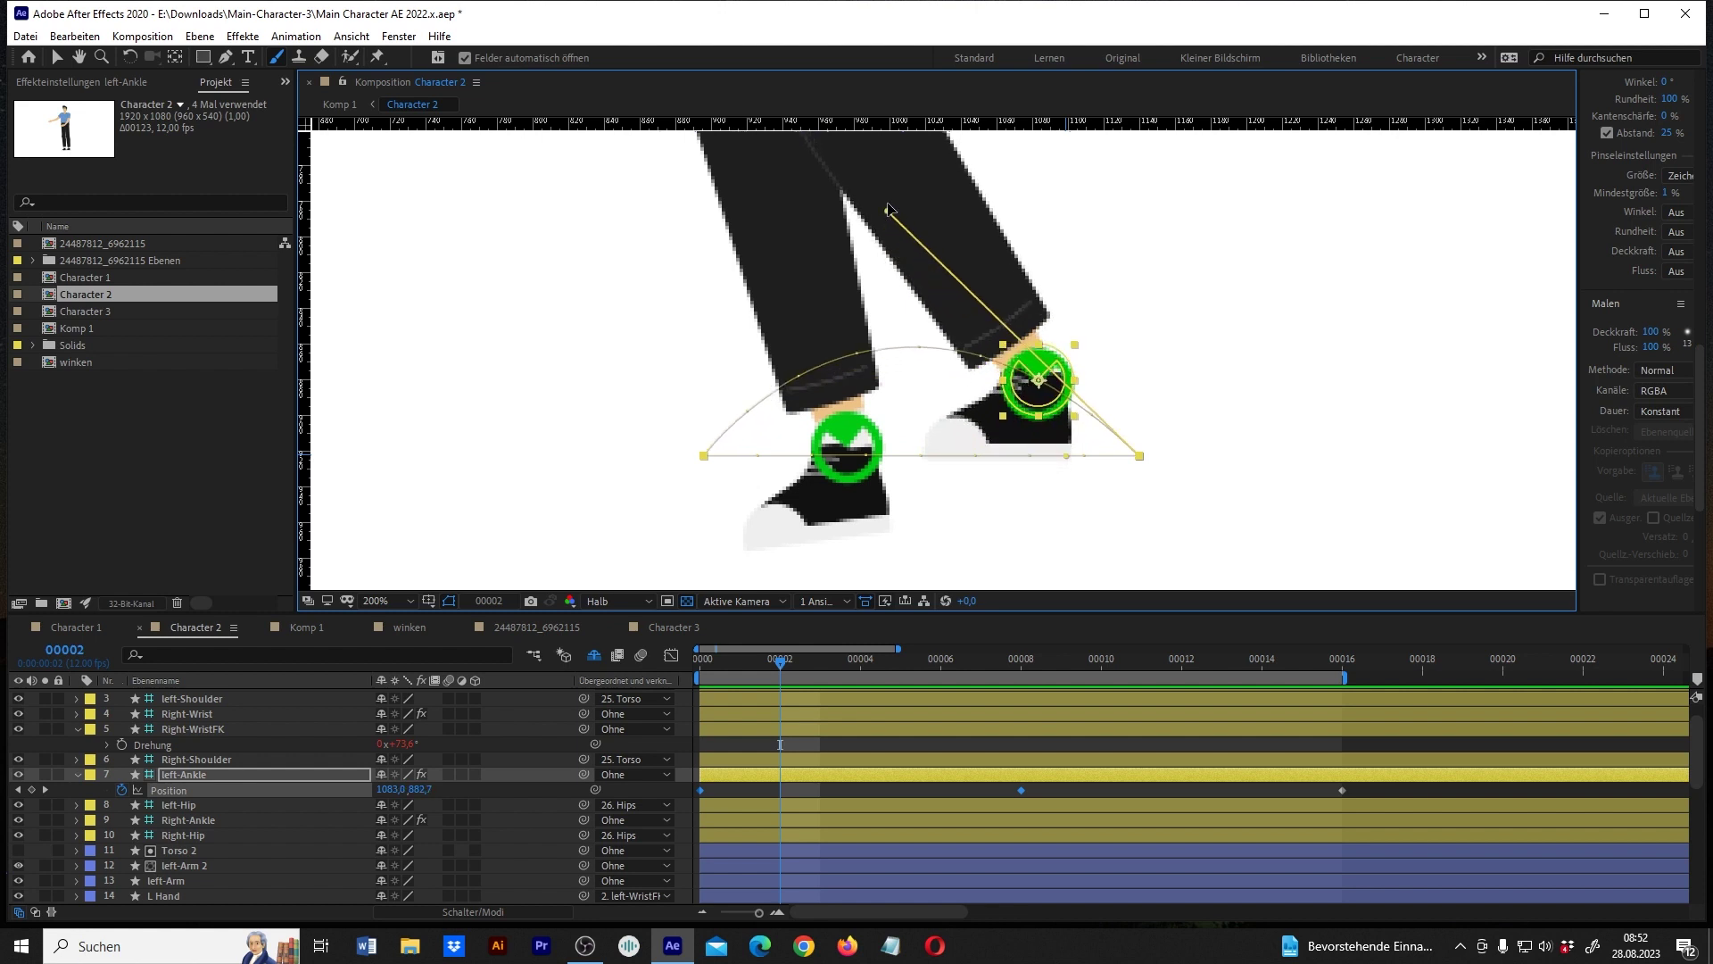
drag(900, 195, 903, 186)
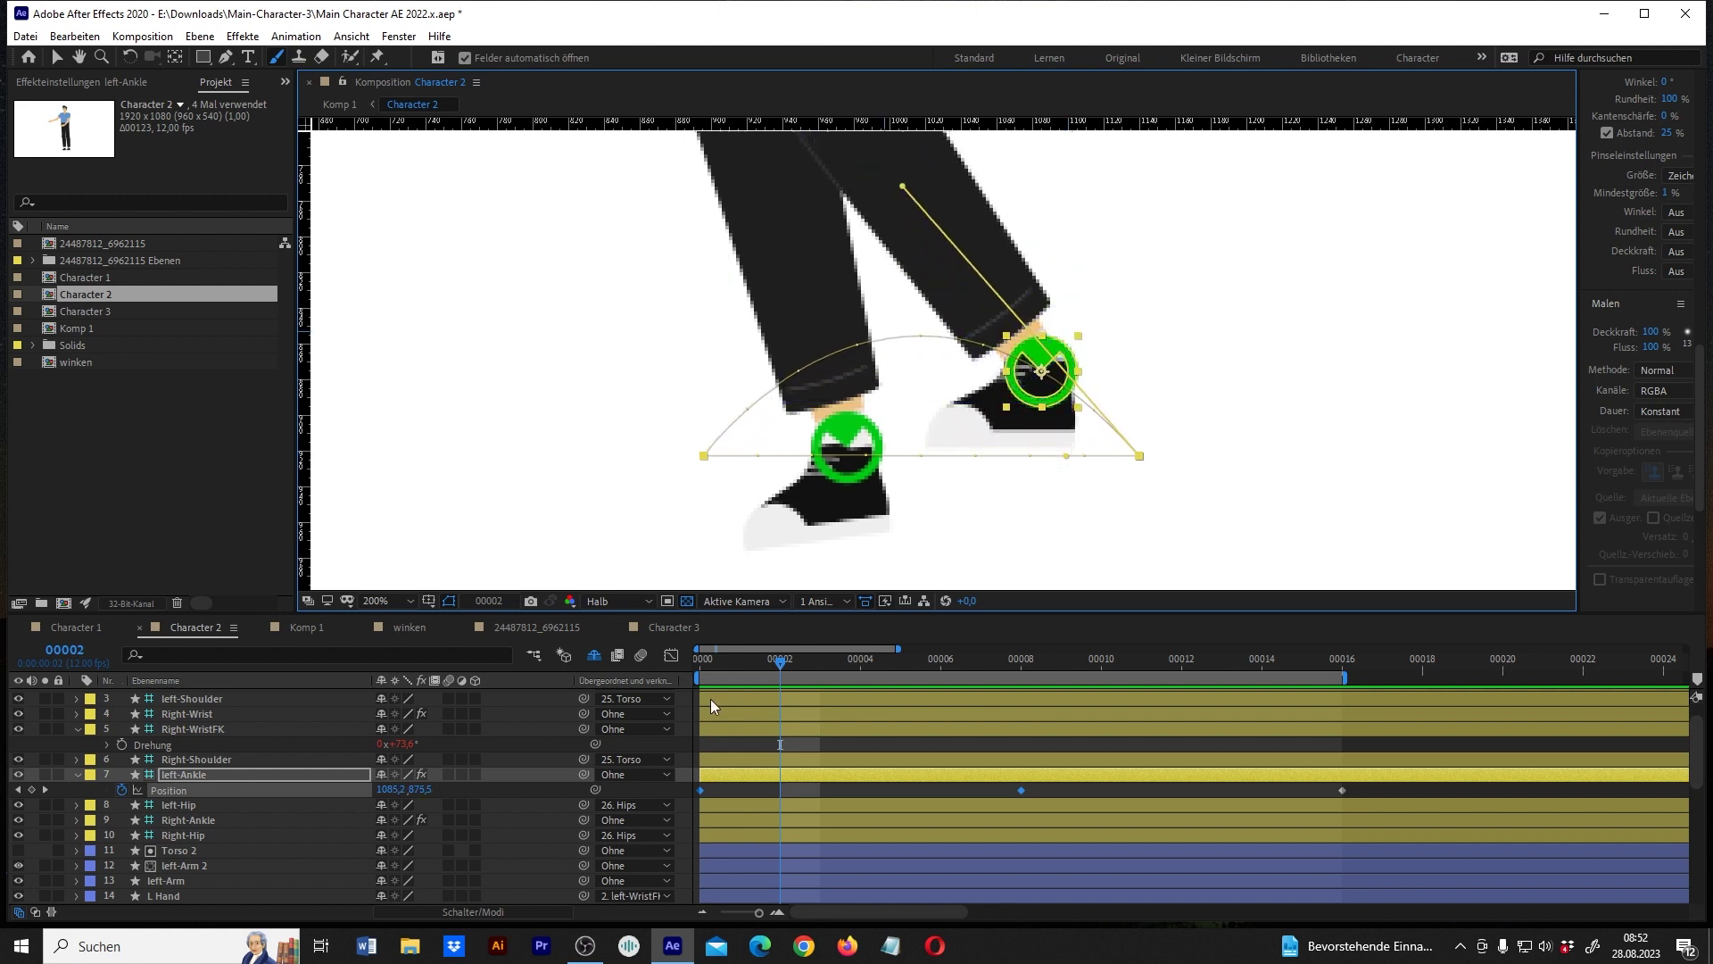
Preview the left foot's step and check the pose at frame 3.
drag(769, 667, 716, 659)
key(space)
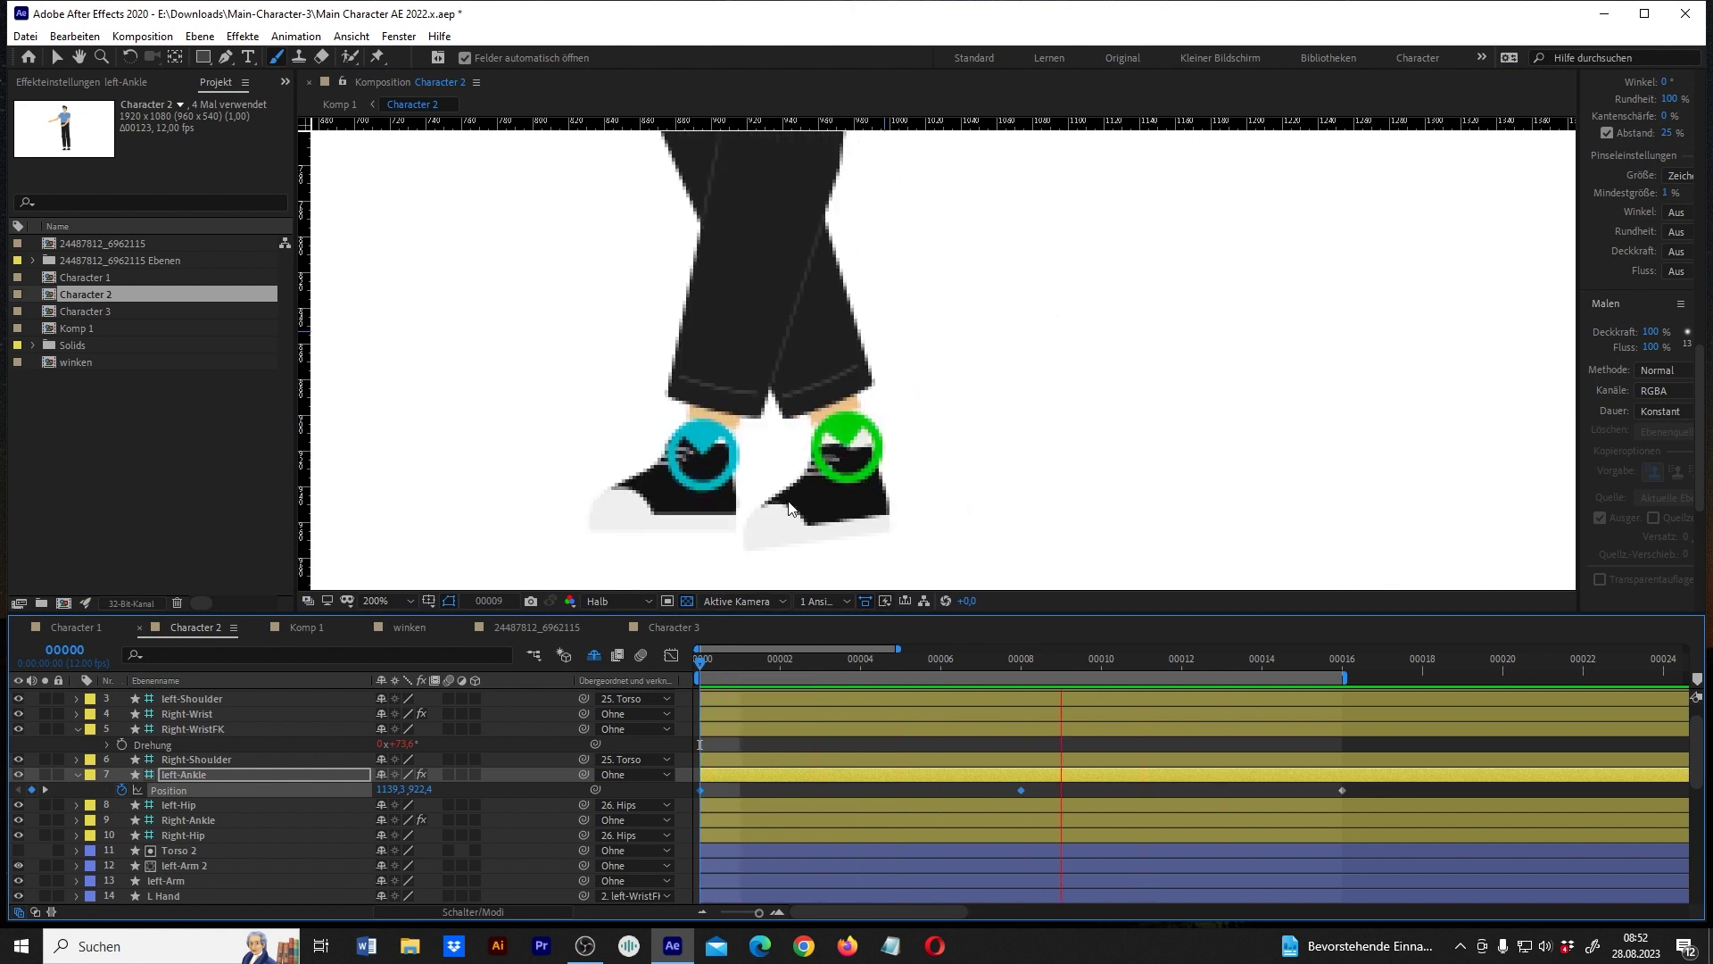
key(space)
key(space)
click(832, 665)
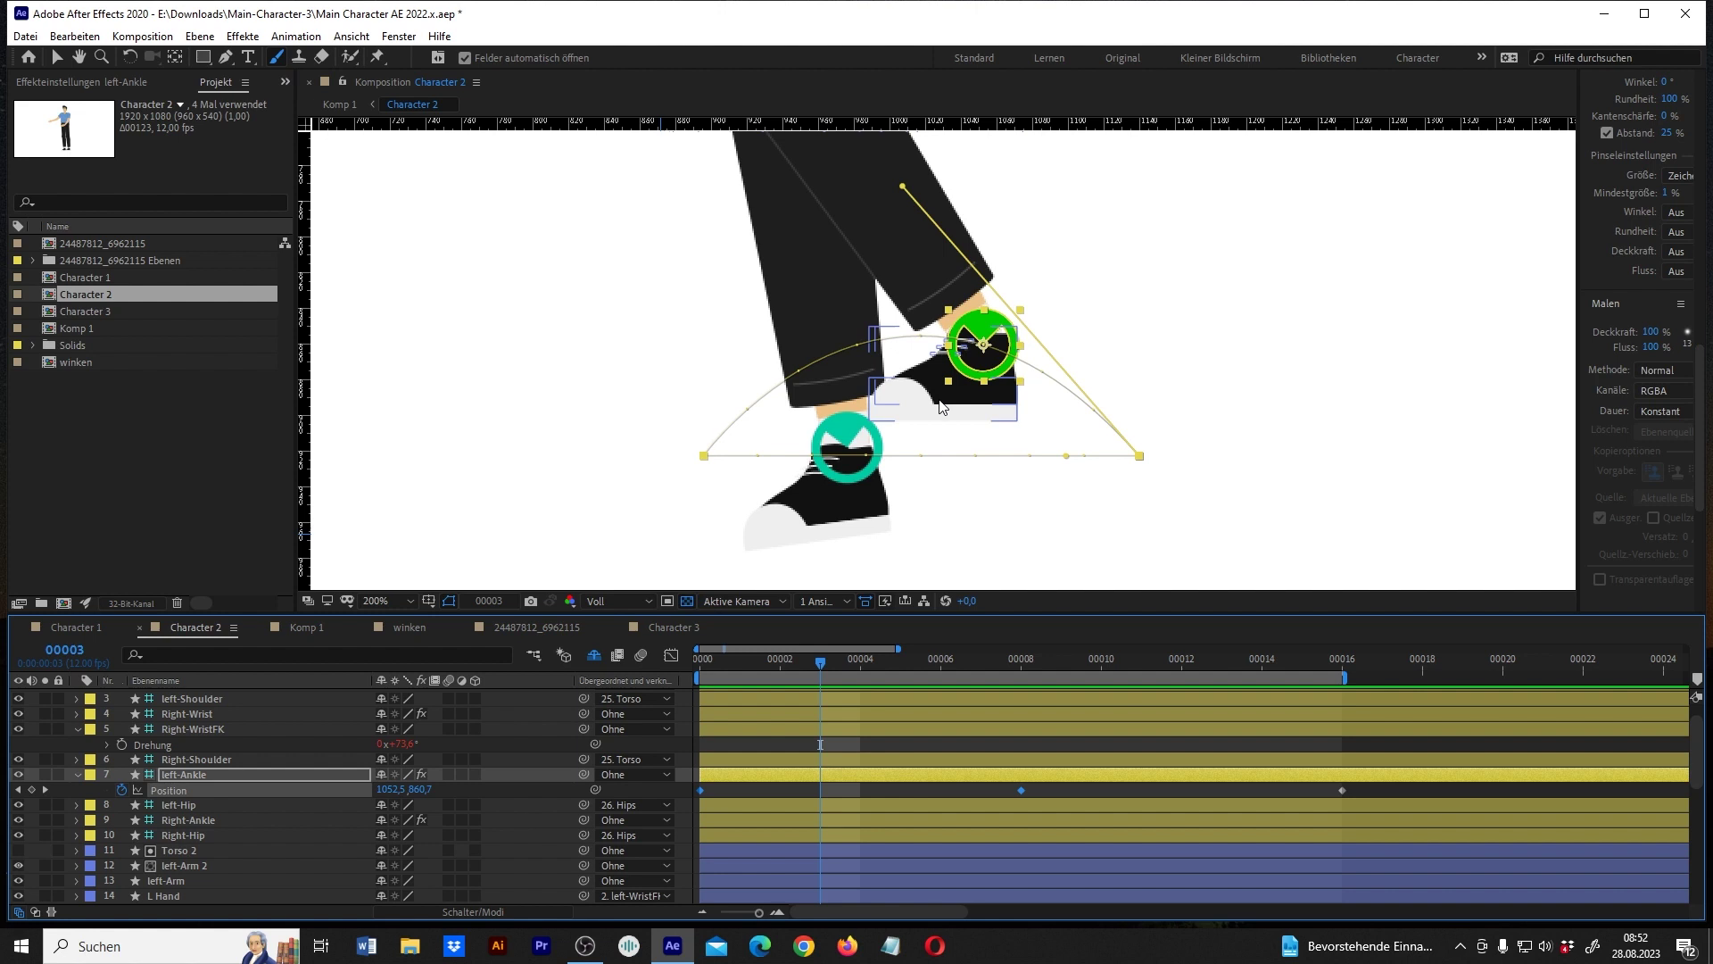
click(888, 397)
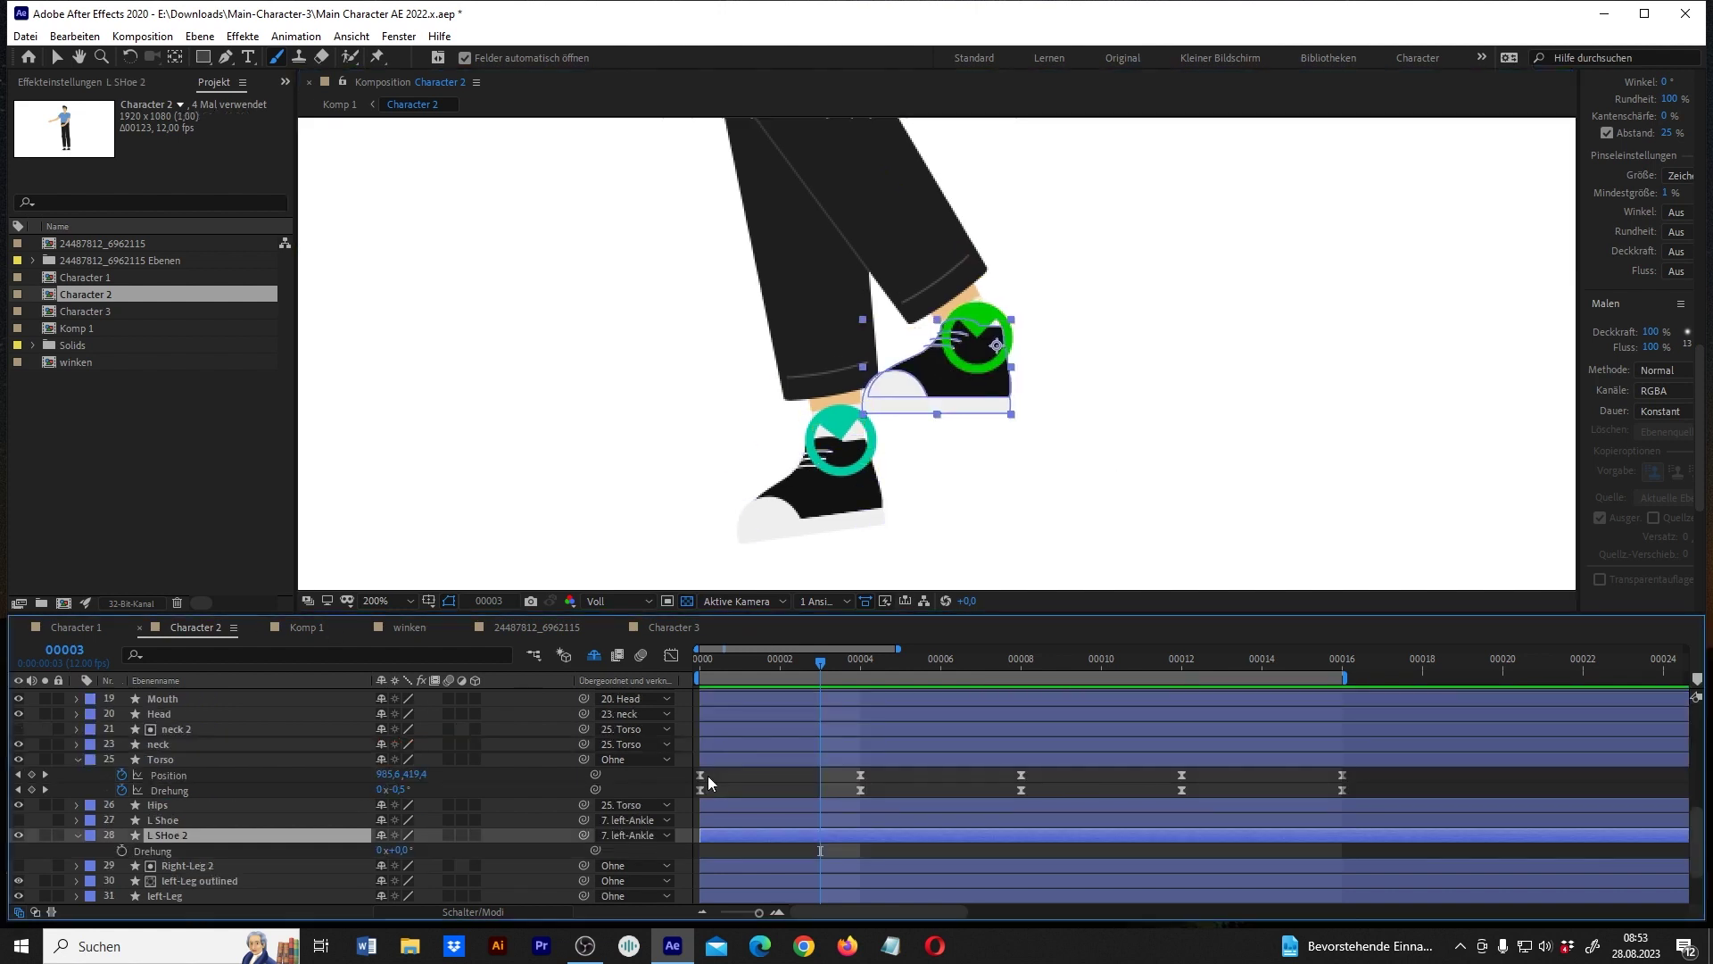
Set L SHoe 2 rotation to -11° at frame 0 and 14° at frame 6.
drag(780, 684, 666, 667)
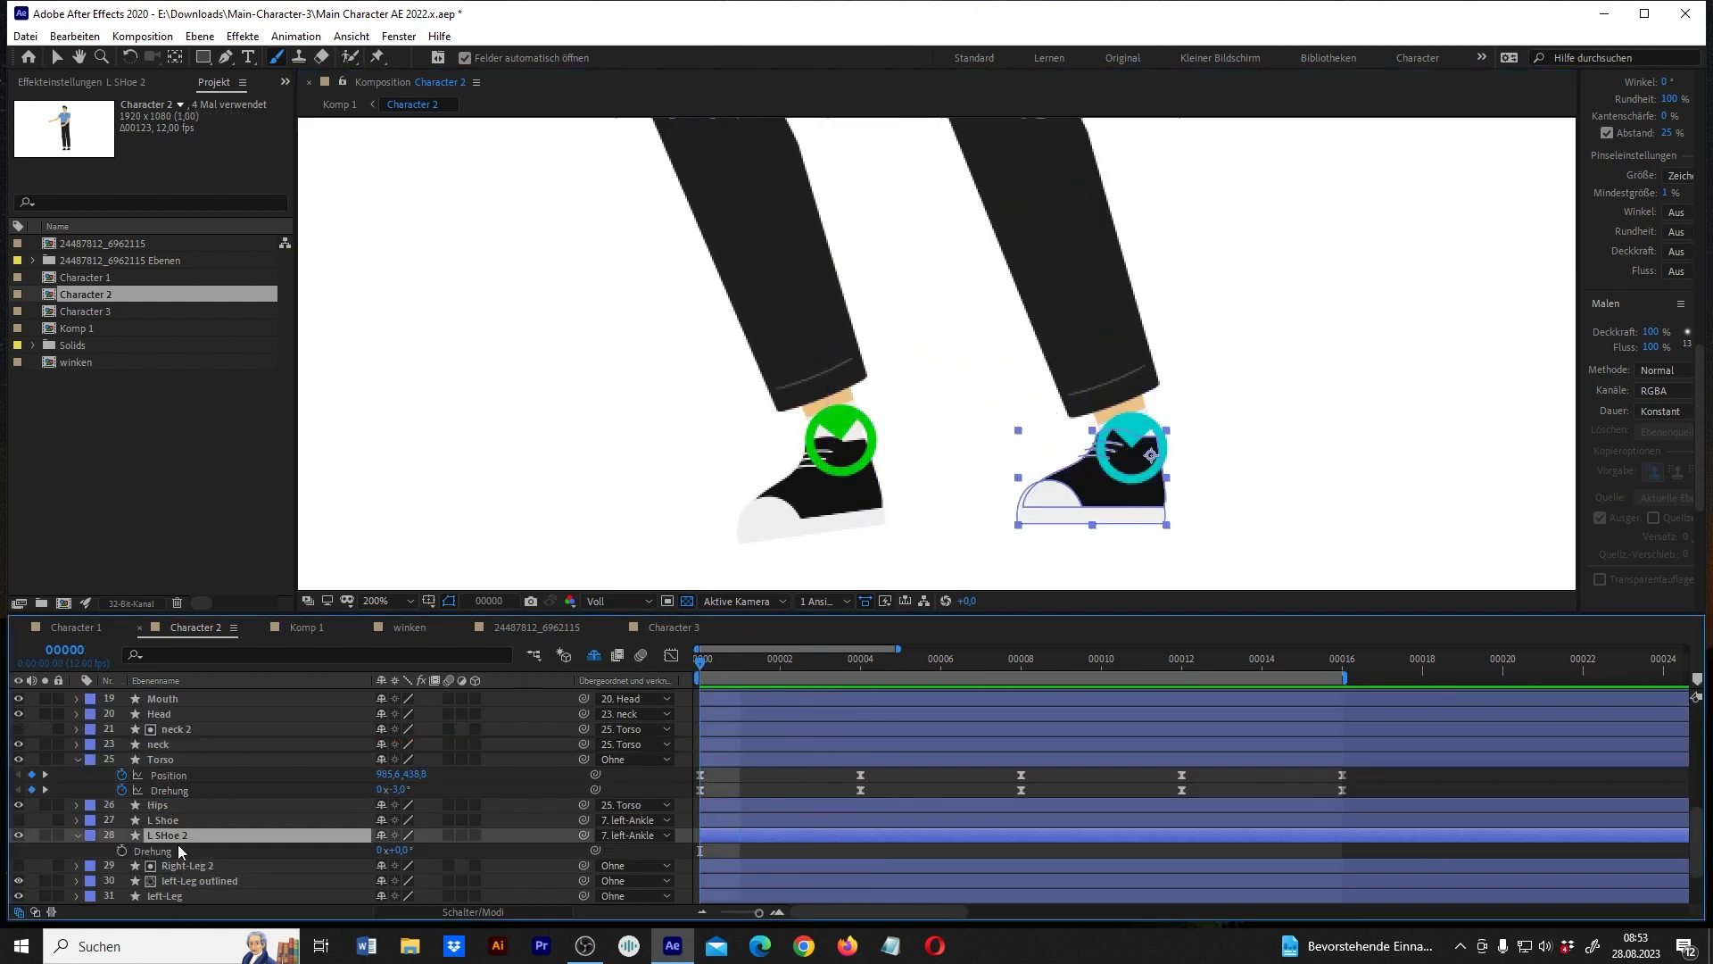
scroll(622, 801, down, 1)
click(738, 668)
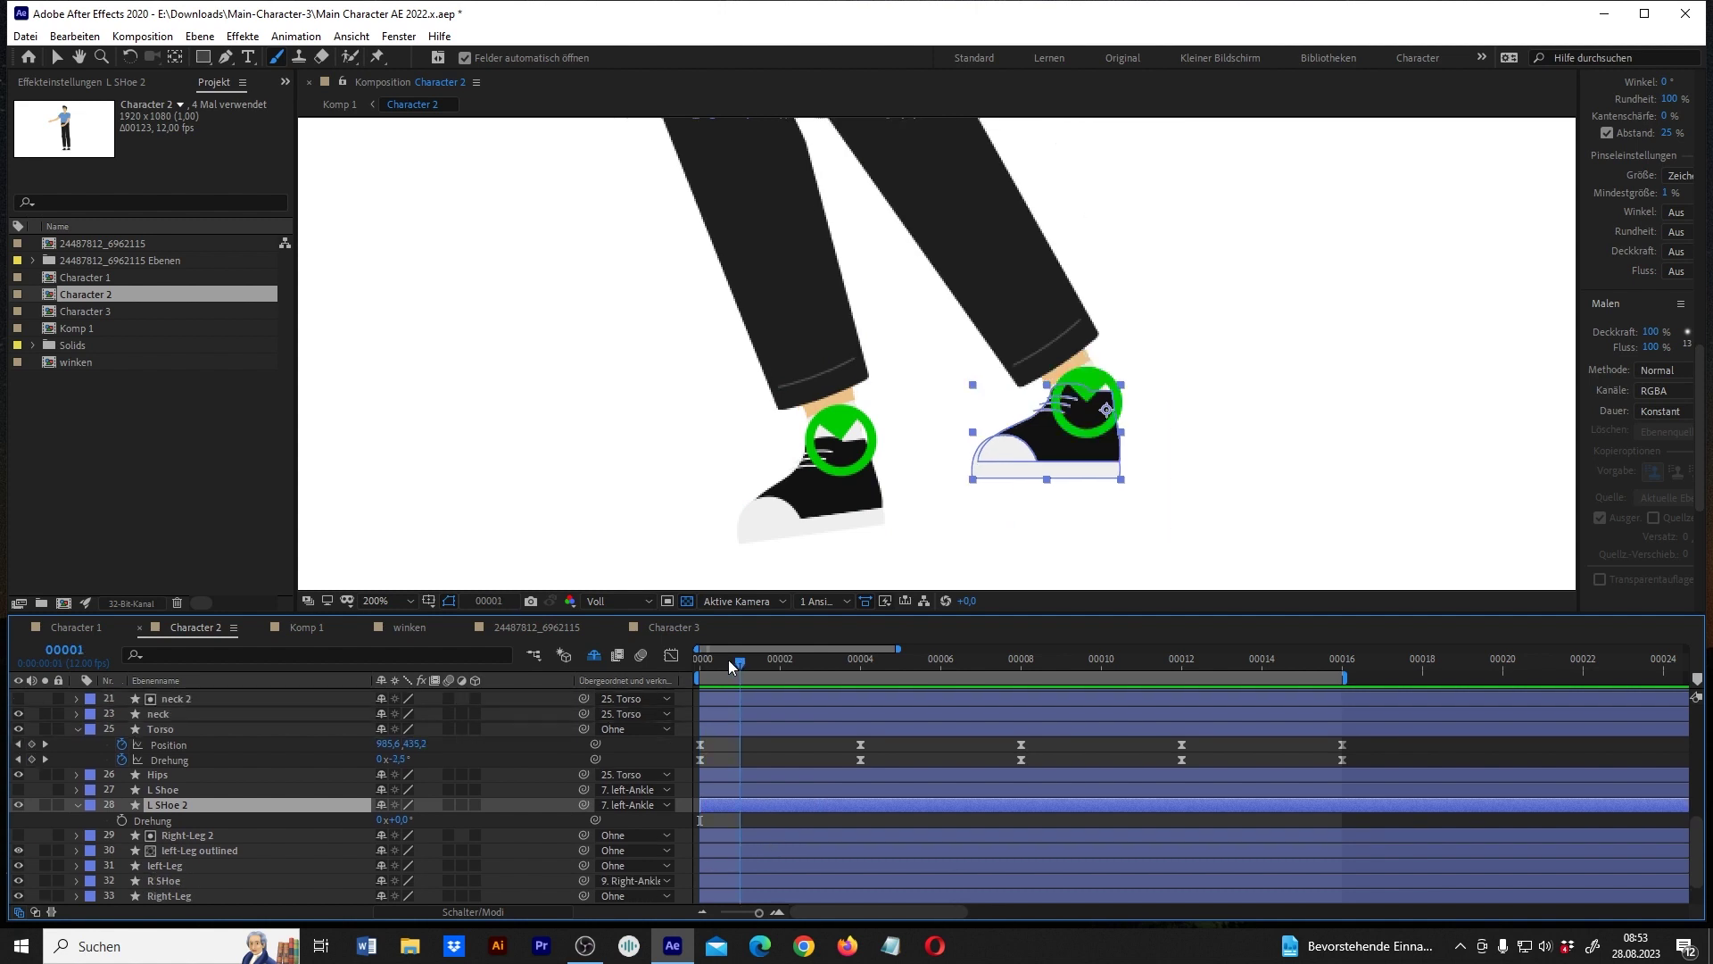
click(708, 660)
drag(730, 661, 719, 664)
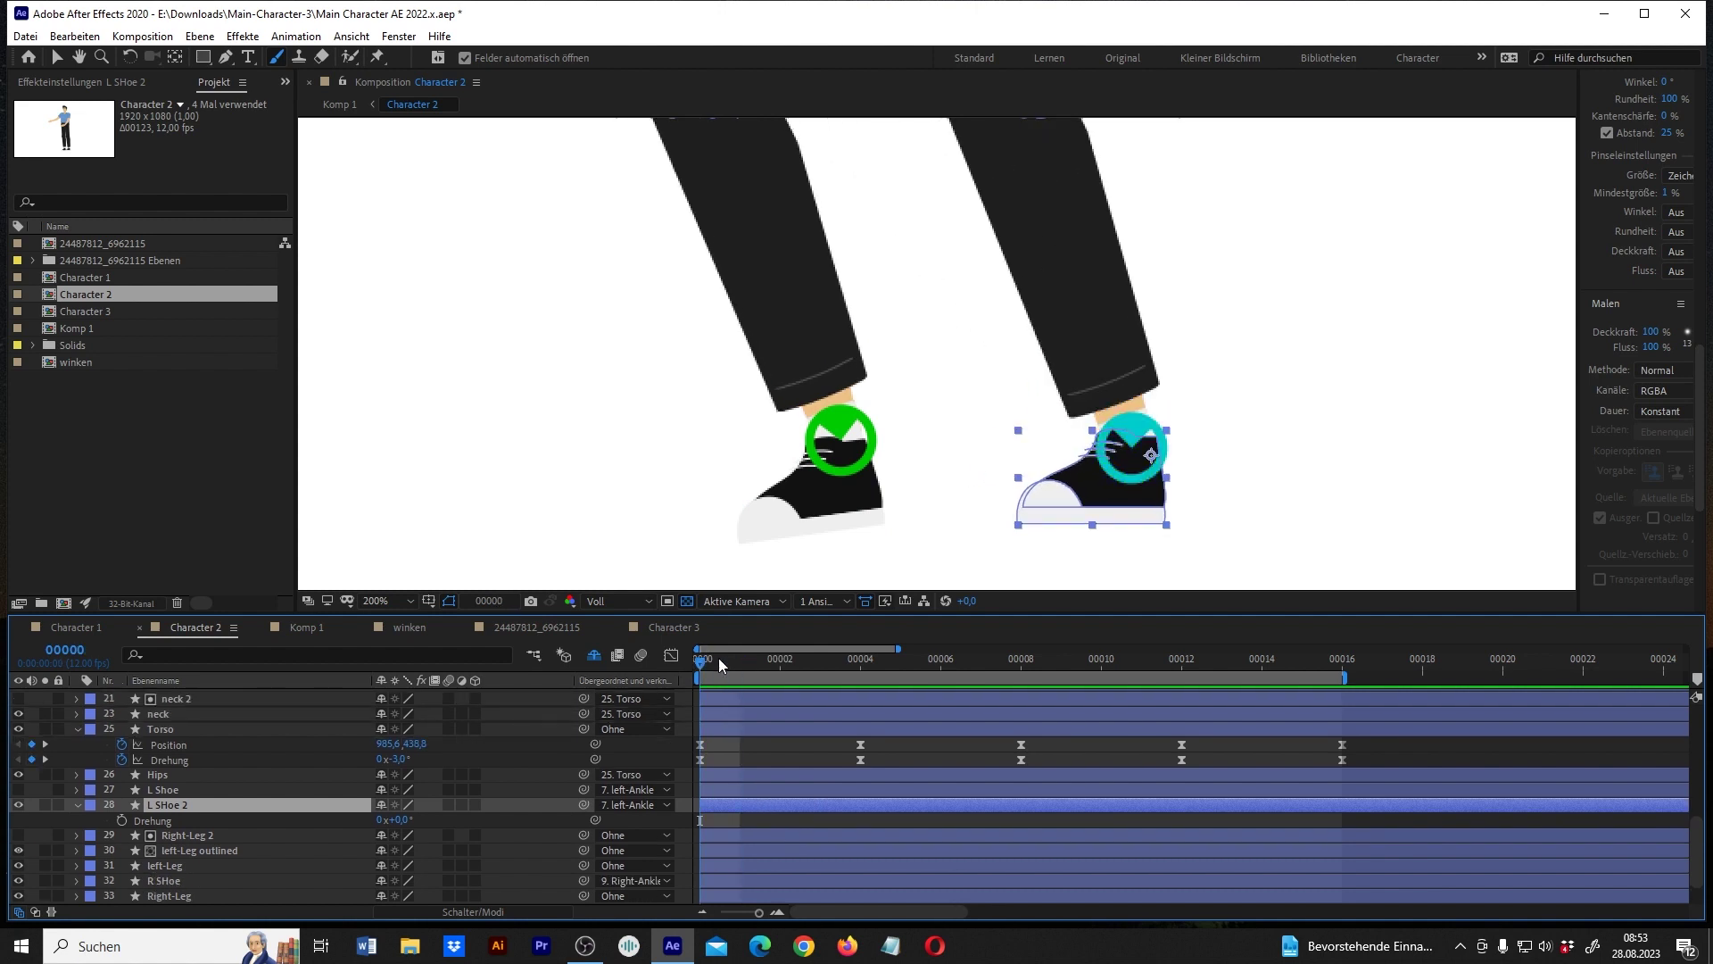
drag(397, 818, 375, 818)
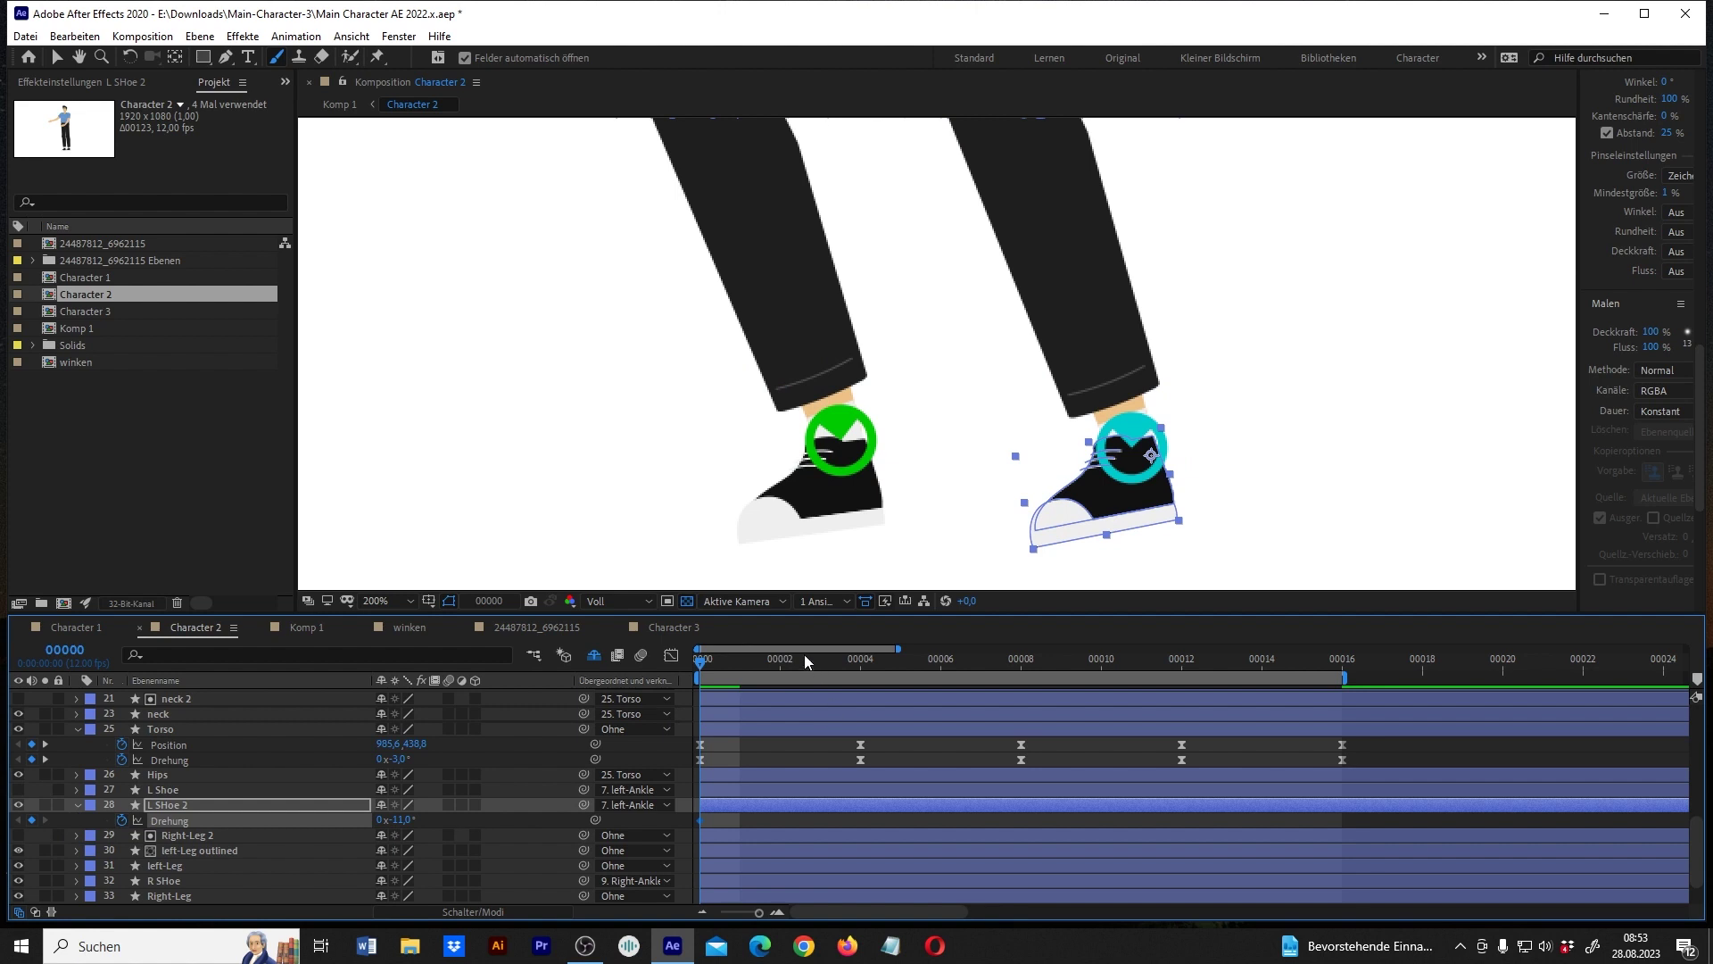
drag(760, 662, 947, 667)
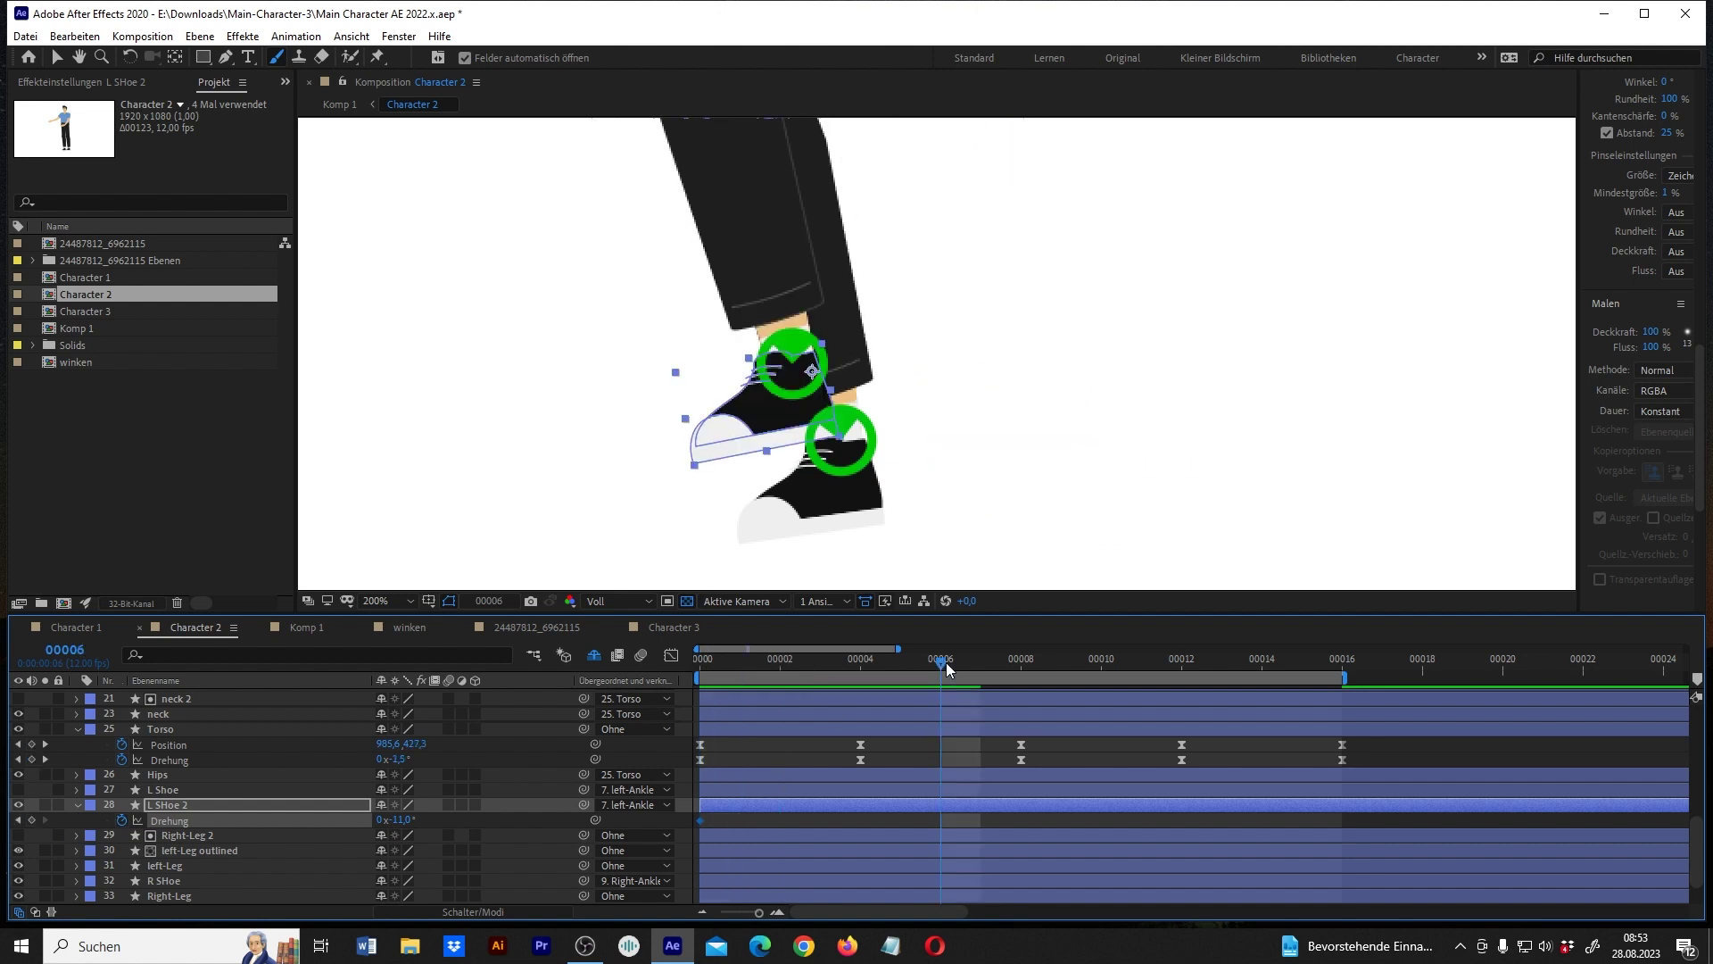
drag(397, 819, 430, 819)
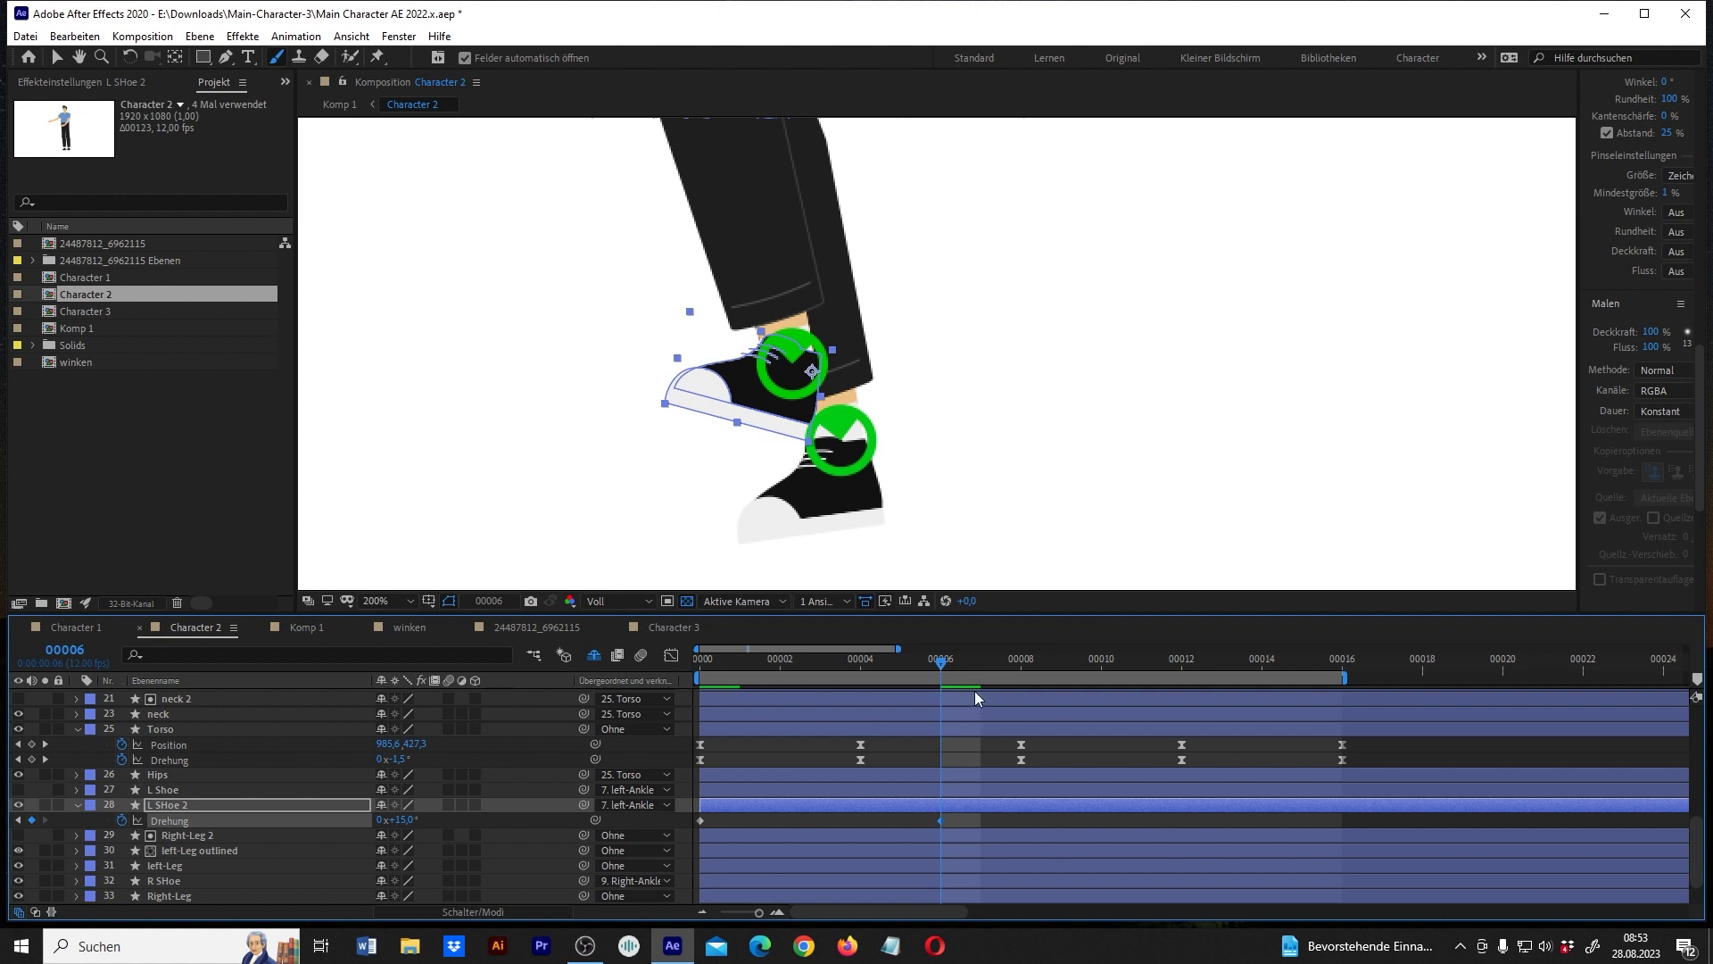
drag(969, 666, 1047, 672)
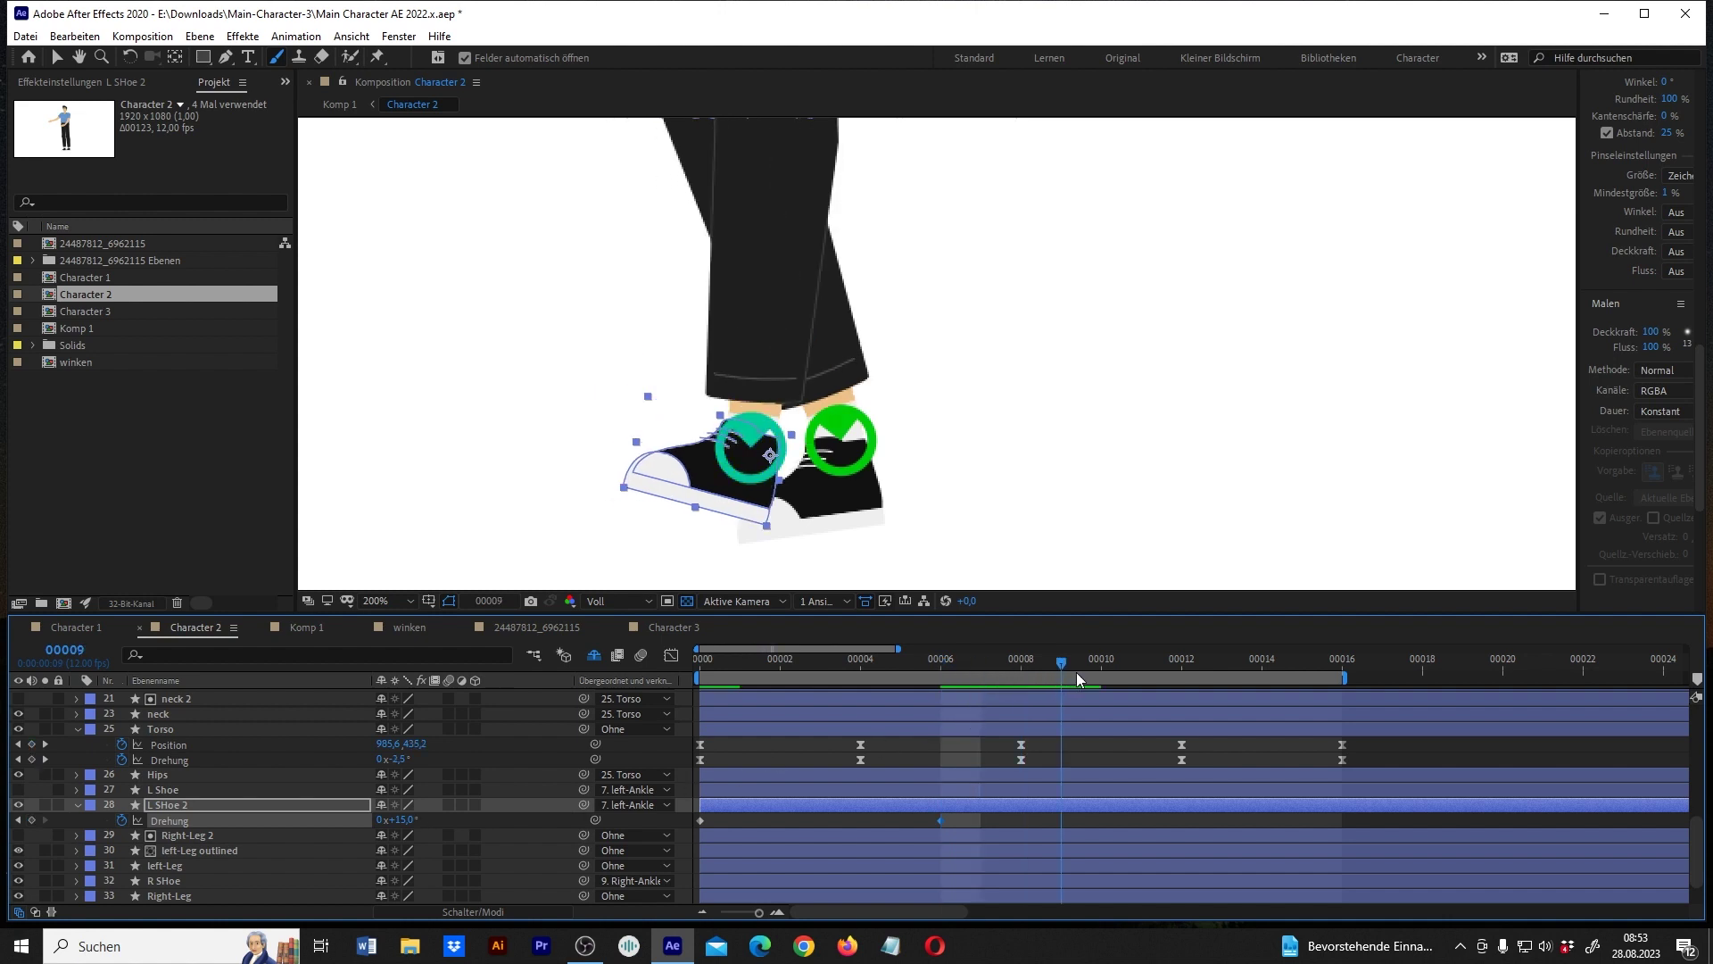
drag(1076, 677, 1087, 679)
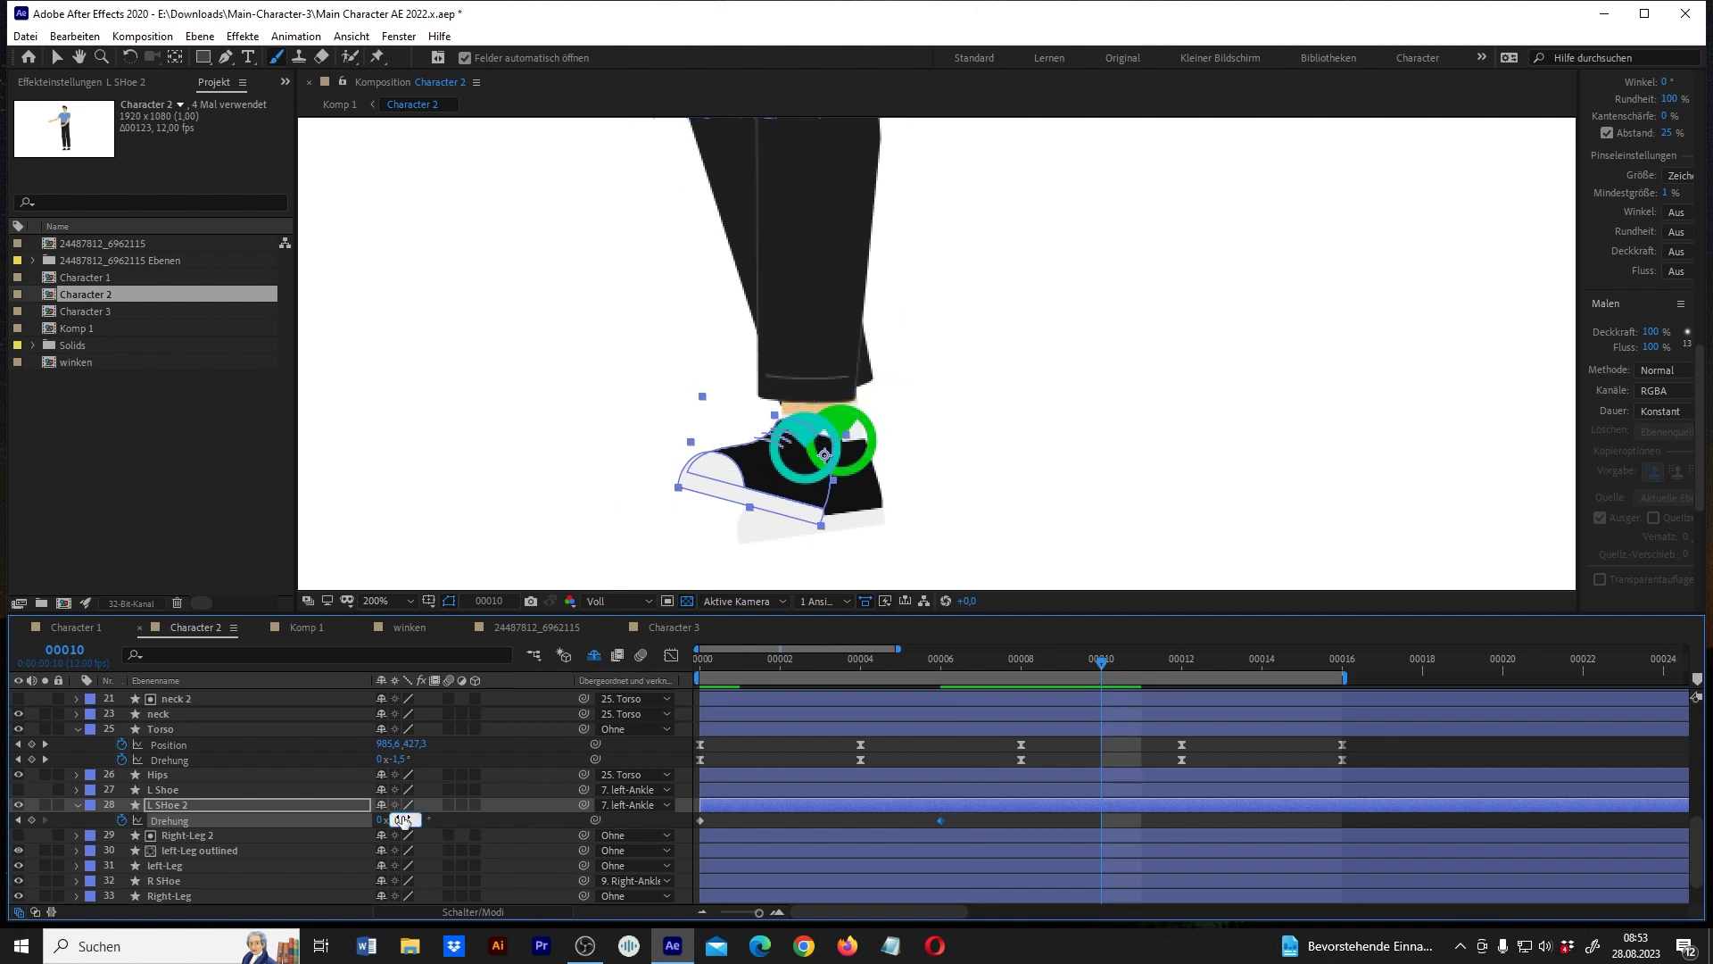
Level the shoe to 0° at frame 10 and preview the shoe animation.
key(Return)
drag(977, 659, 677, 675)
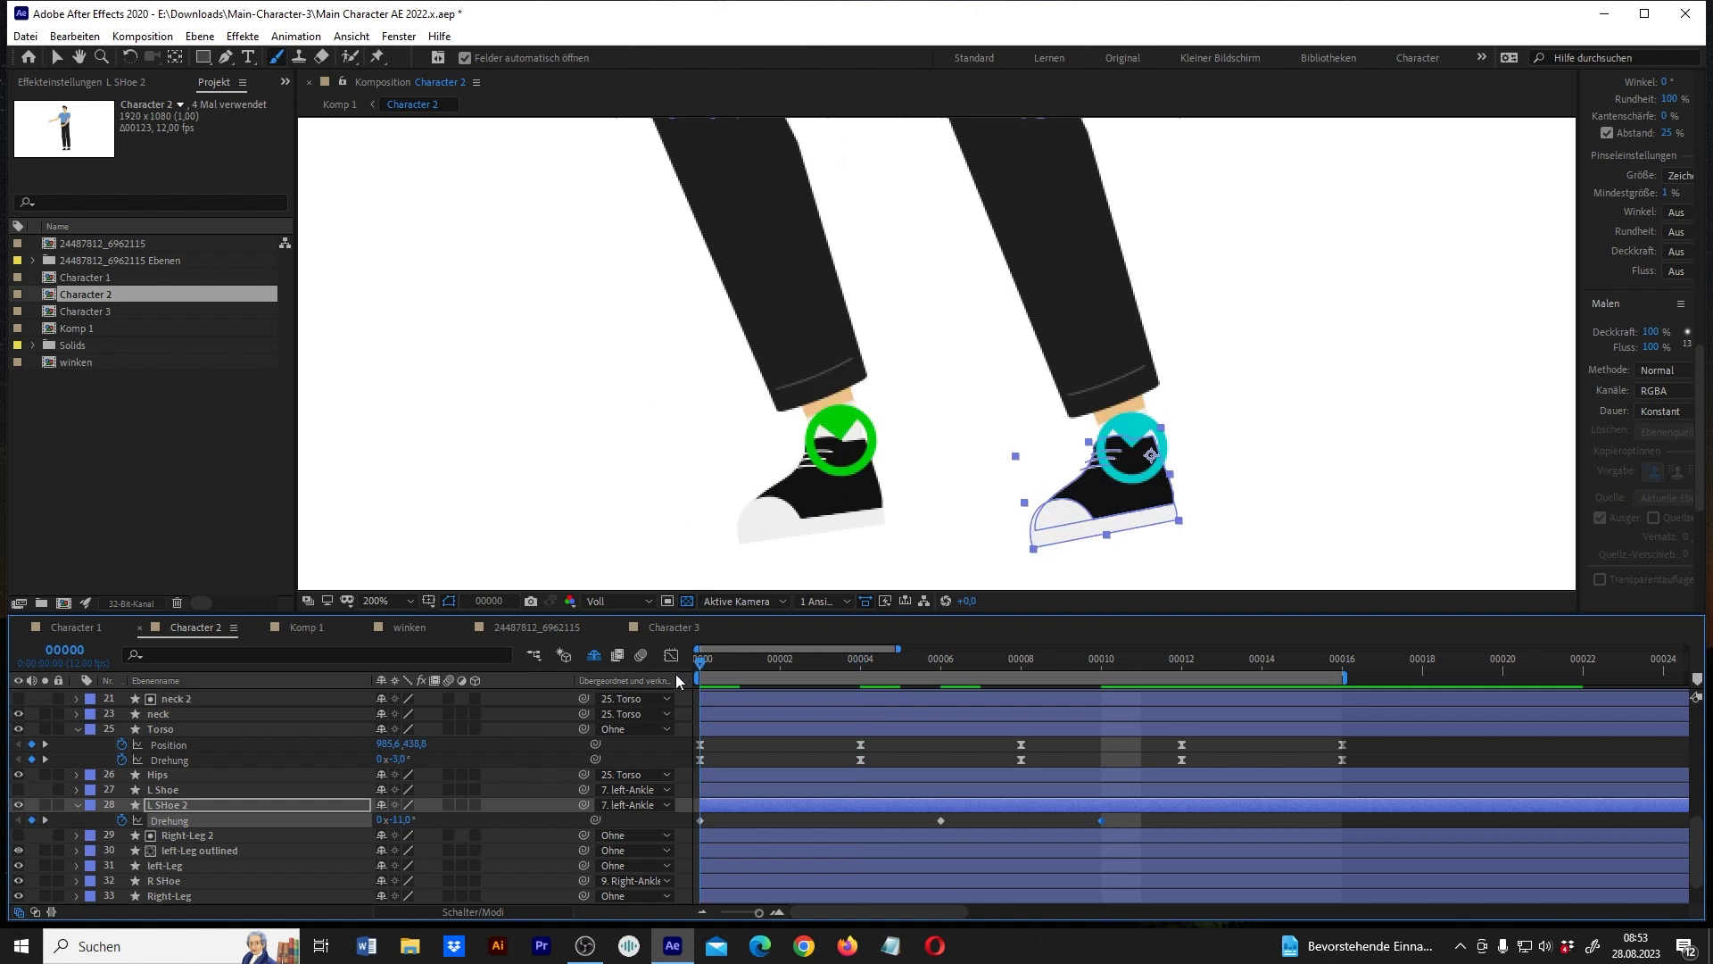
key(space)
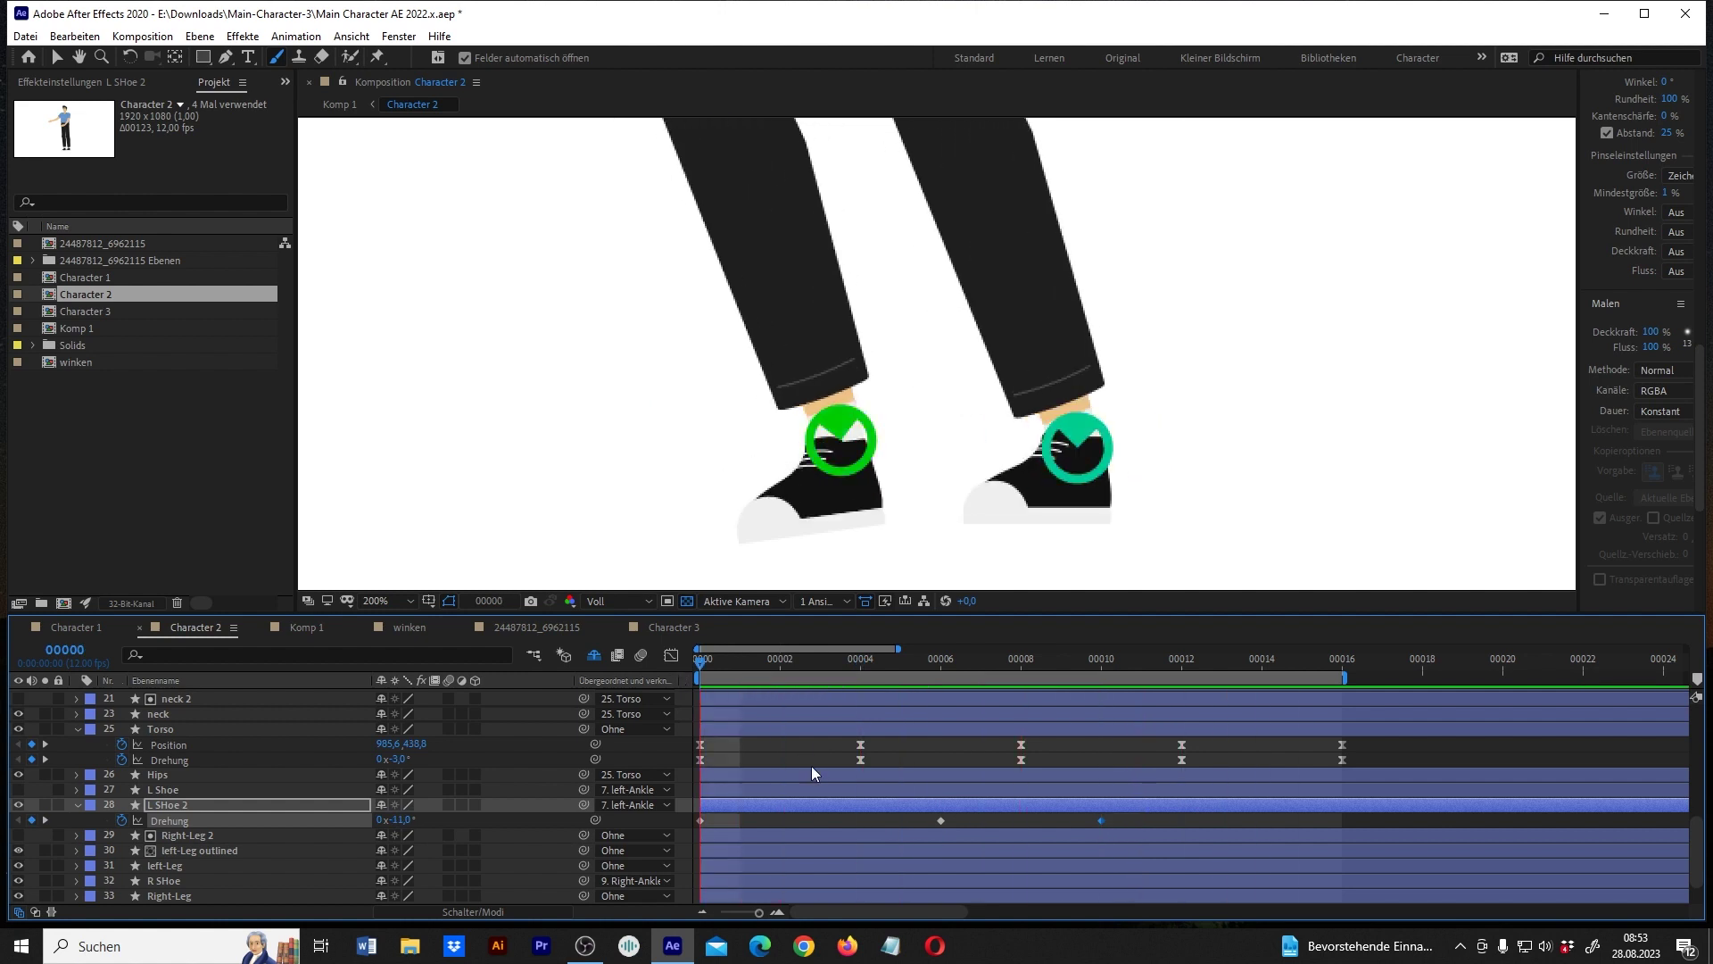
key(space)
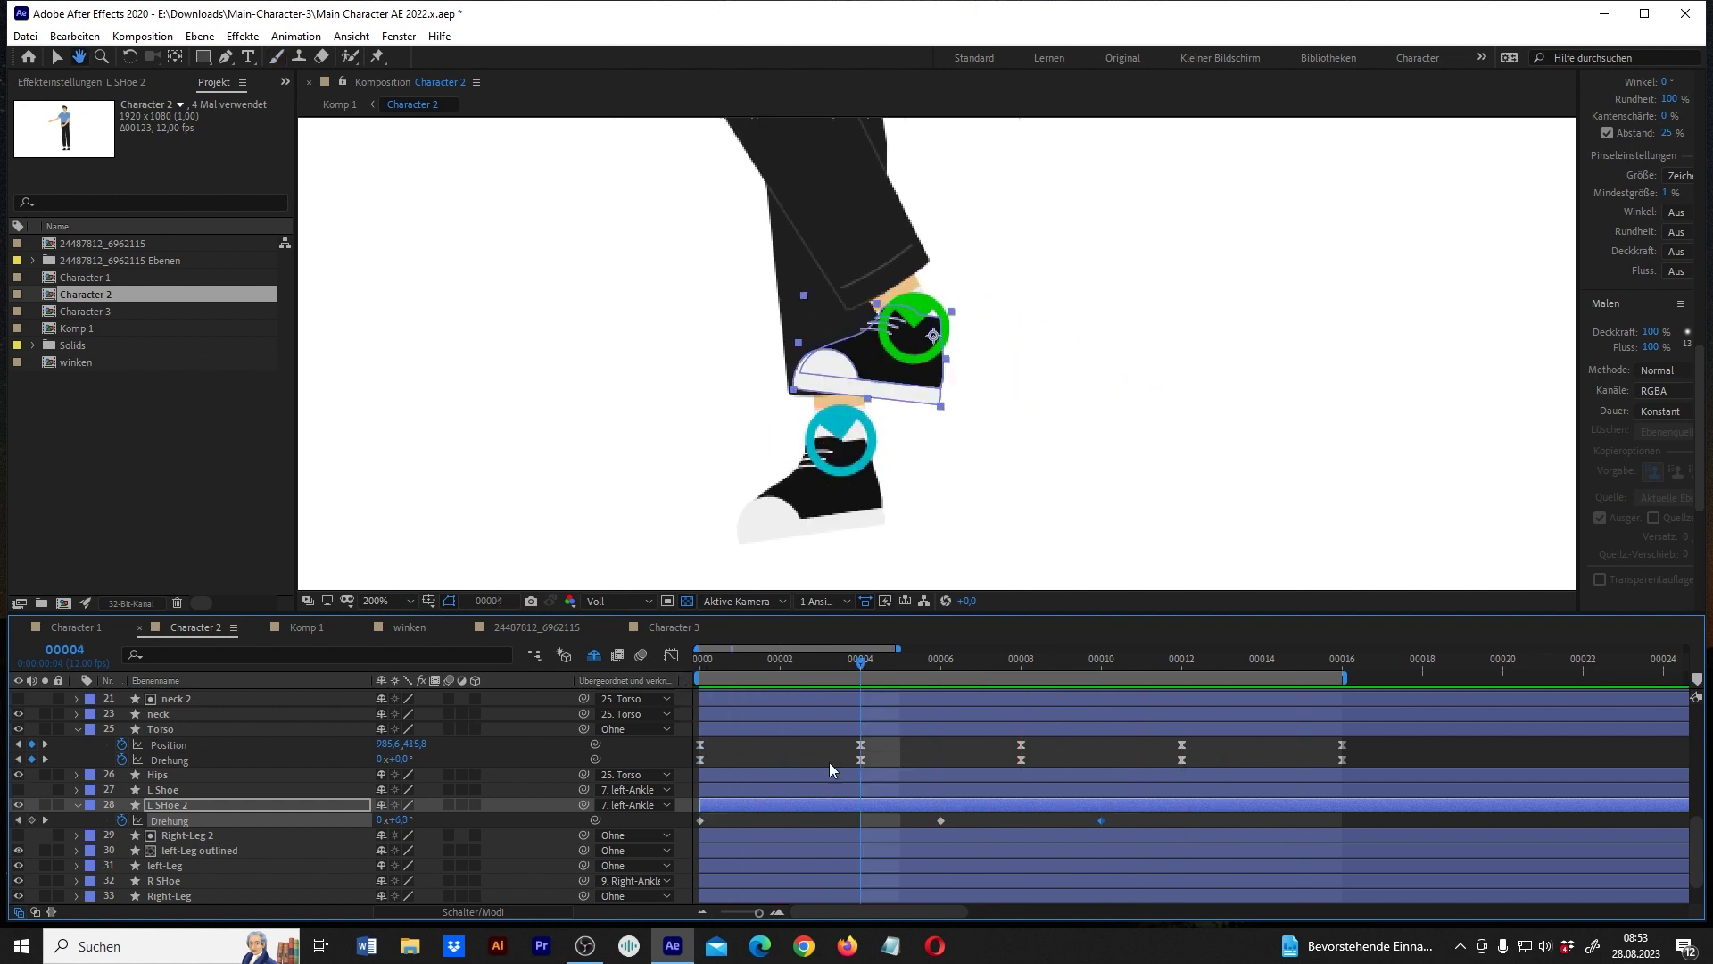
Re-enter -11° as the shoe's rotation on the first frame.
drag(860, 659, 1221, 656)
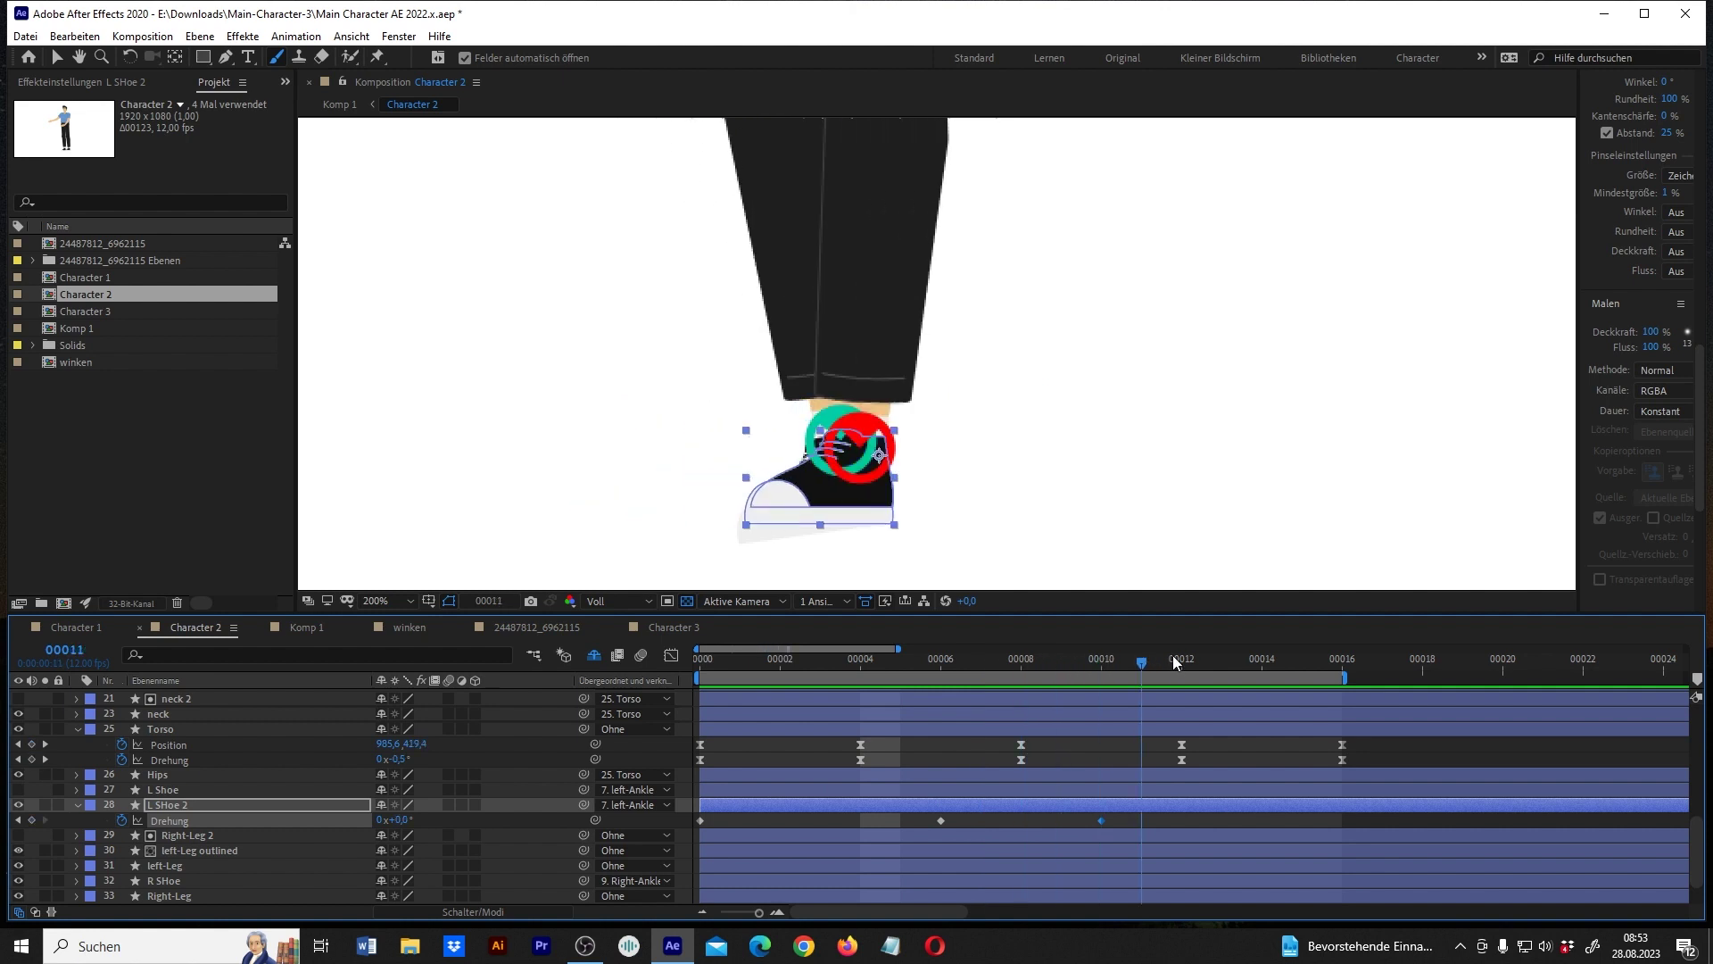
drag(1260, 664, 1289, 660)
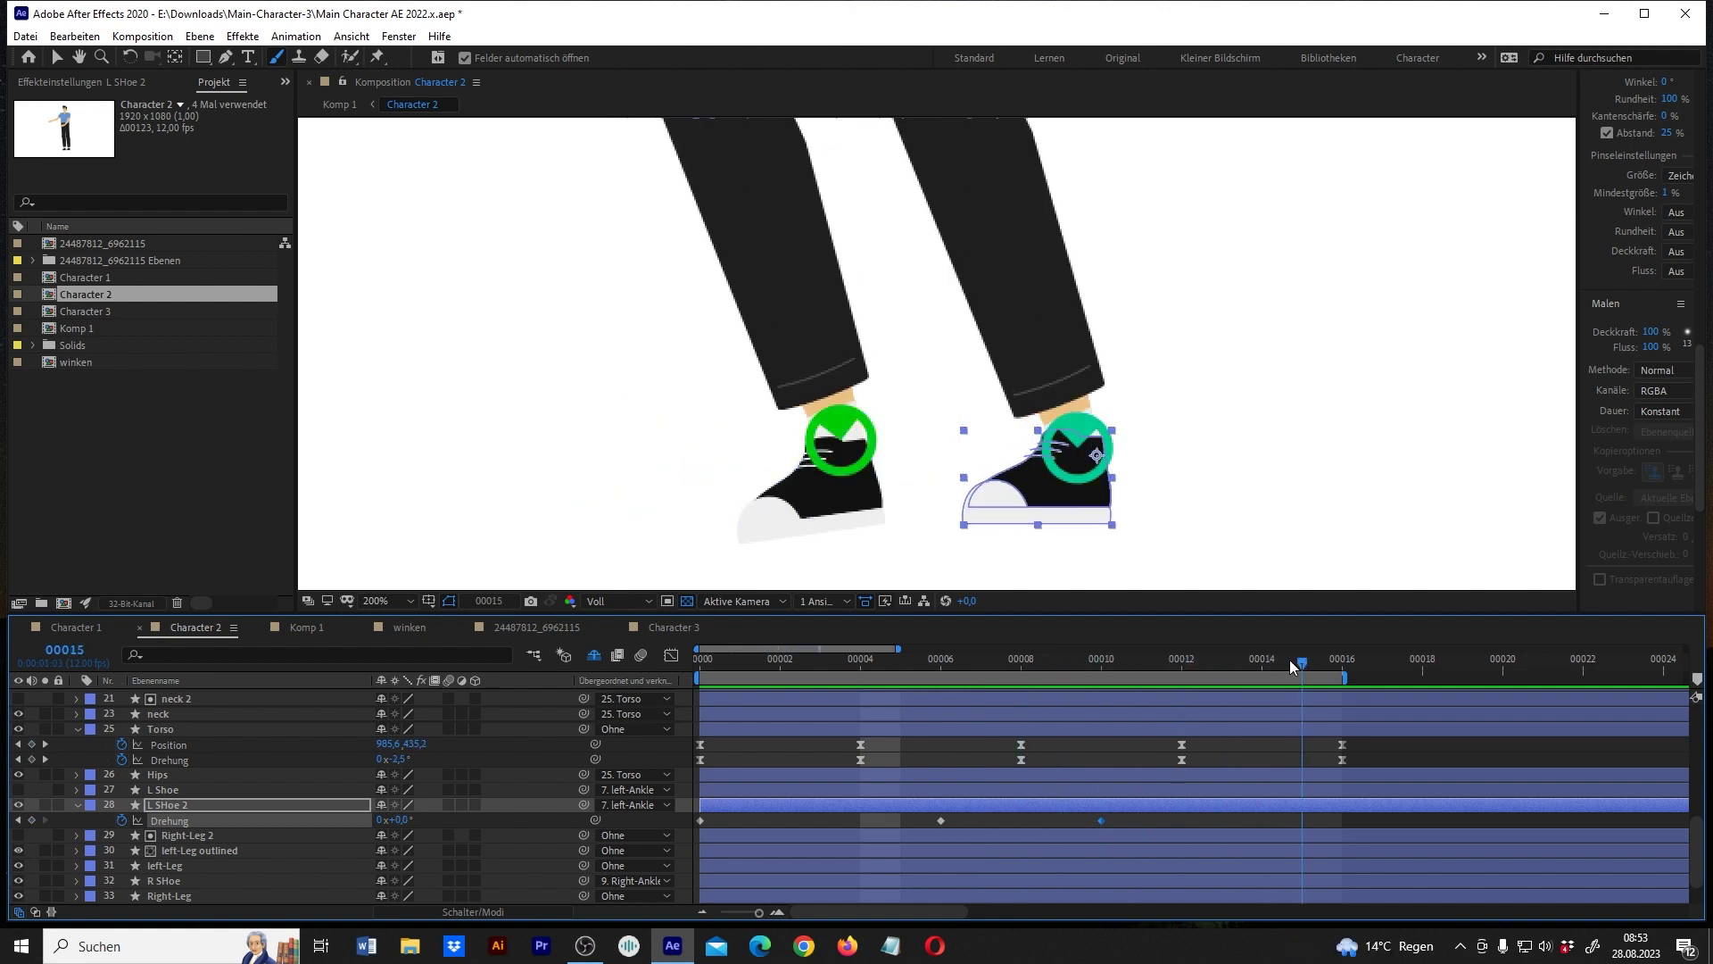
key(Home)
click(401, 819)
key(Return)
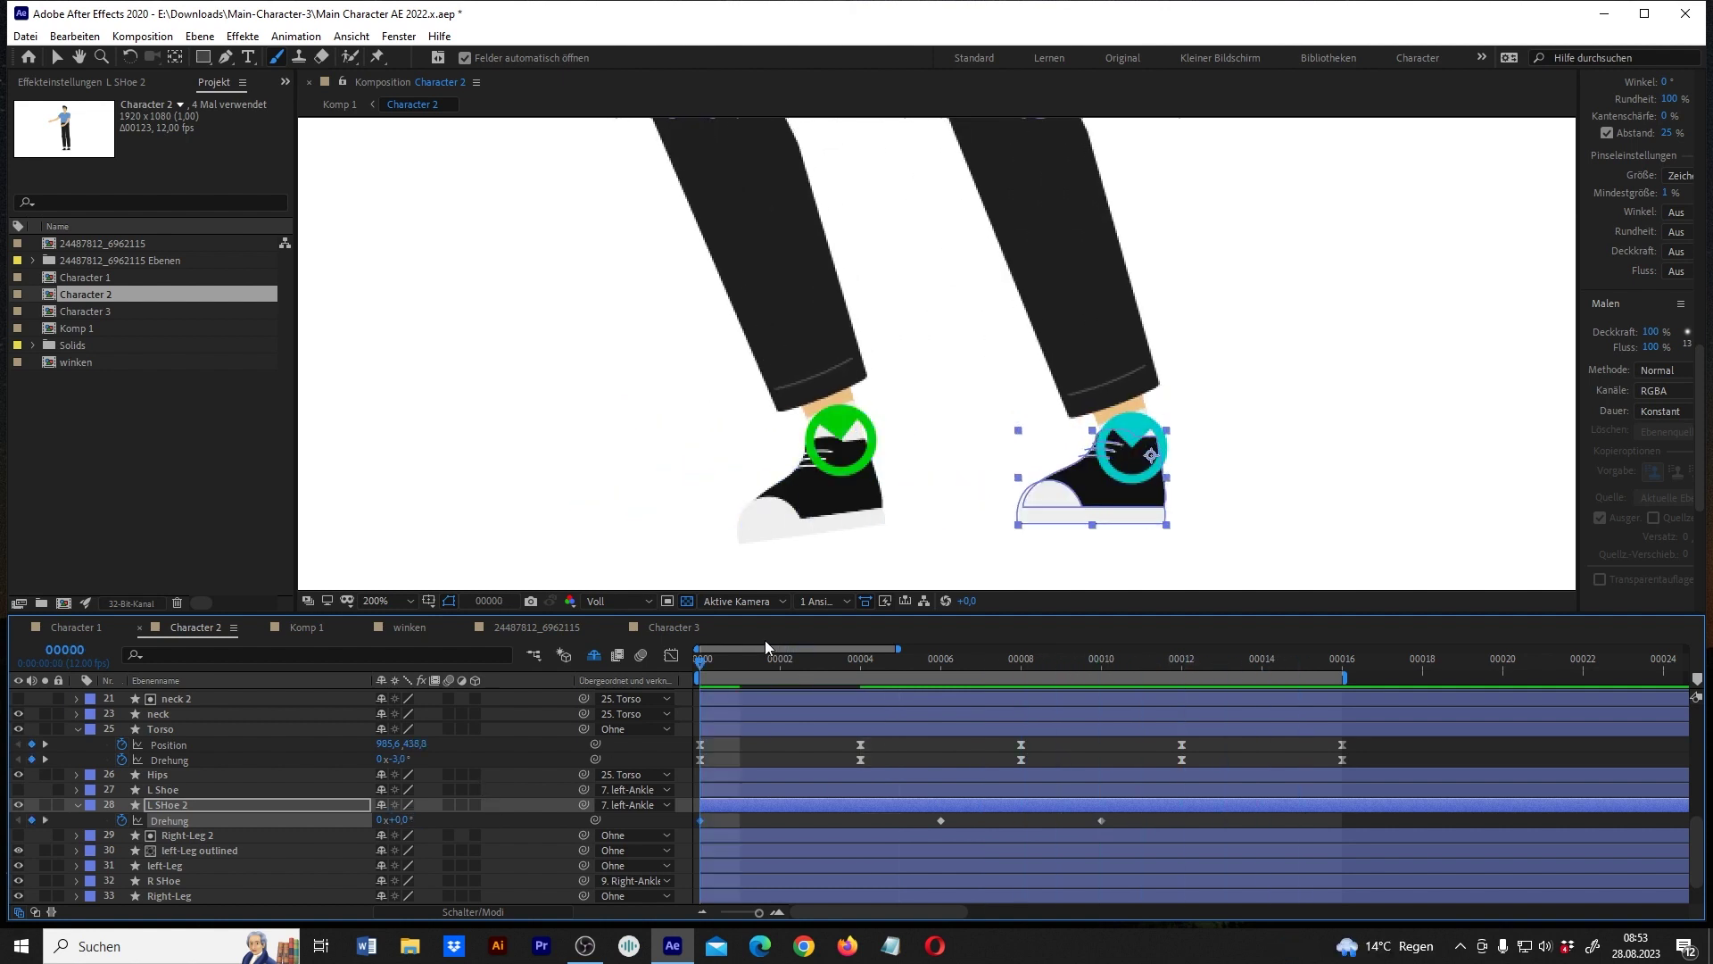
Adjust the shoe tilt at frame 6, rotate it to -53.7° at frame 2, and preview.
click(781, 661)
drag(827, 675, 980, 675)
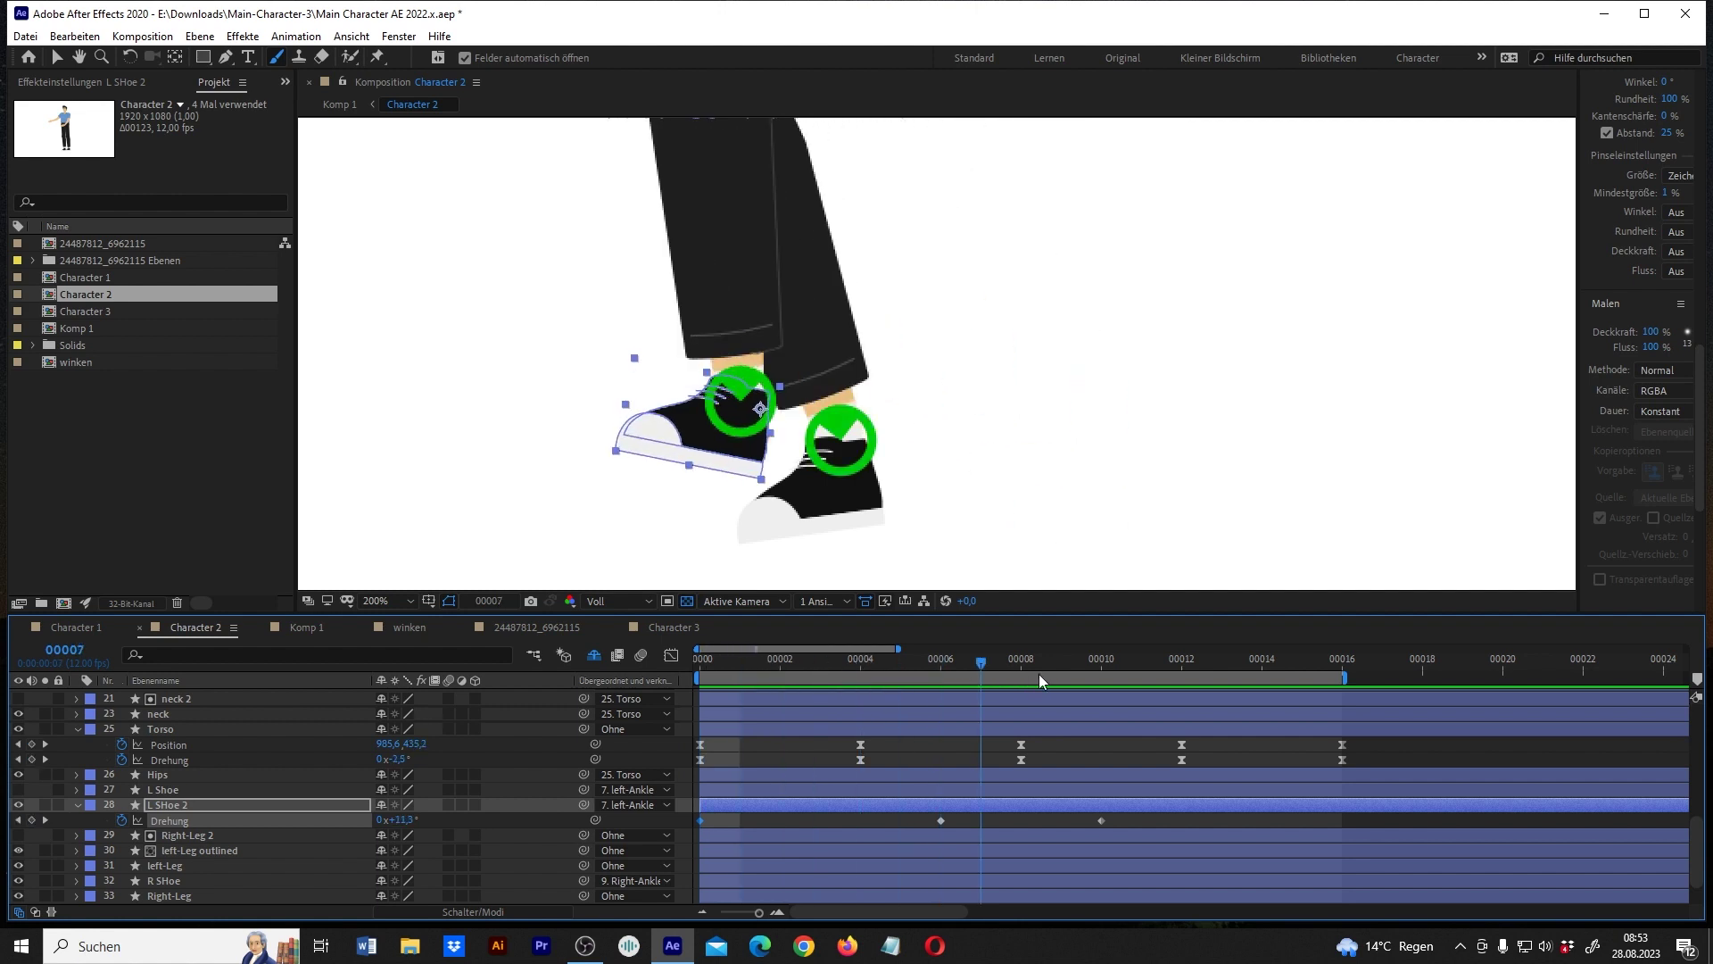
click(941, 683)
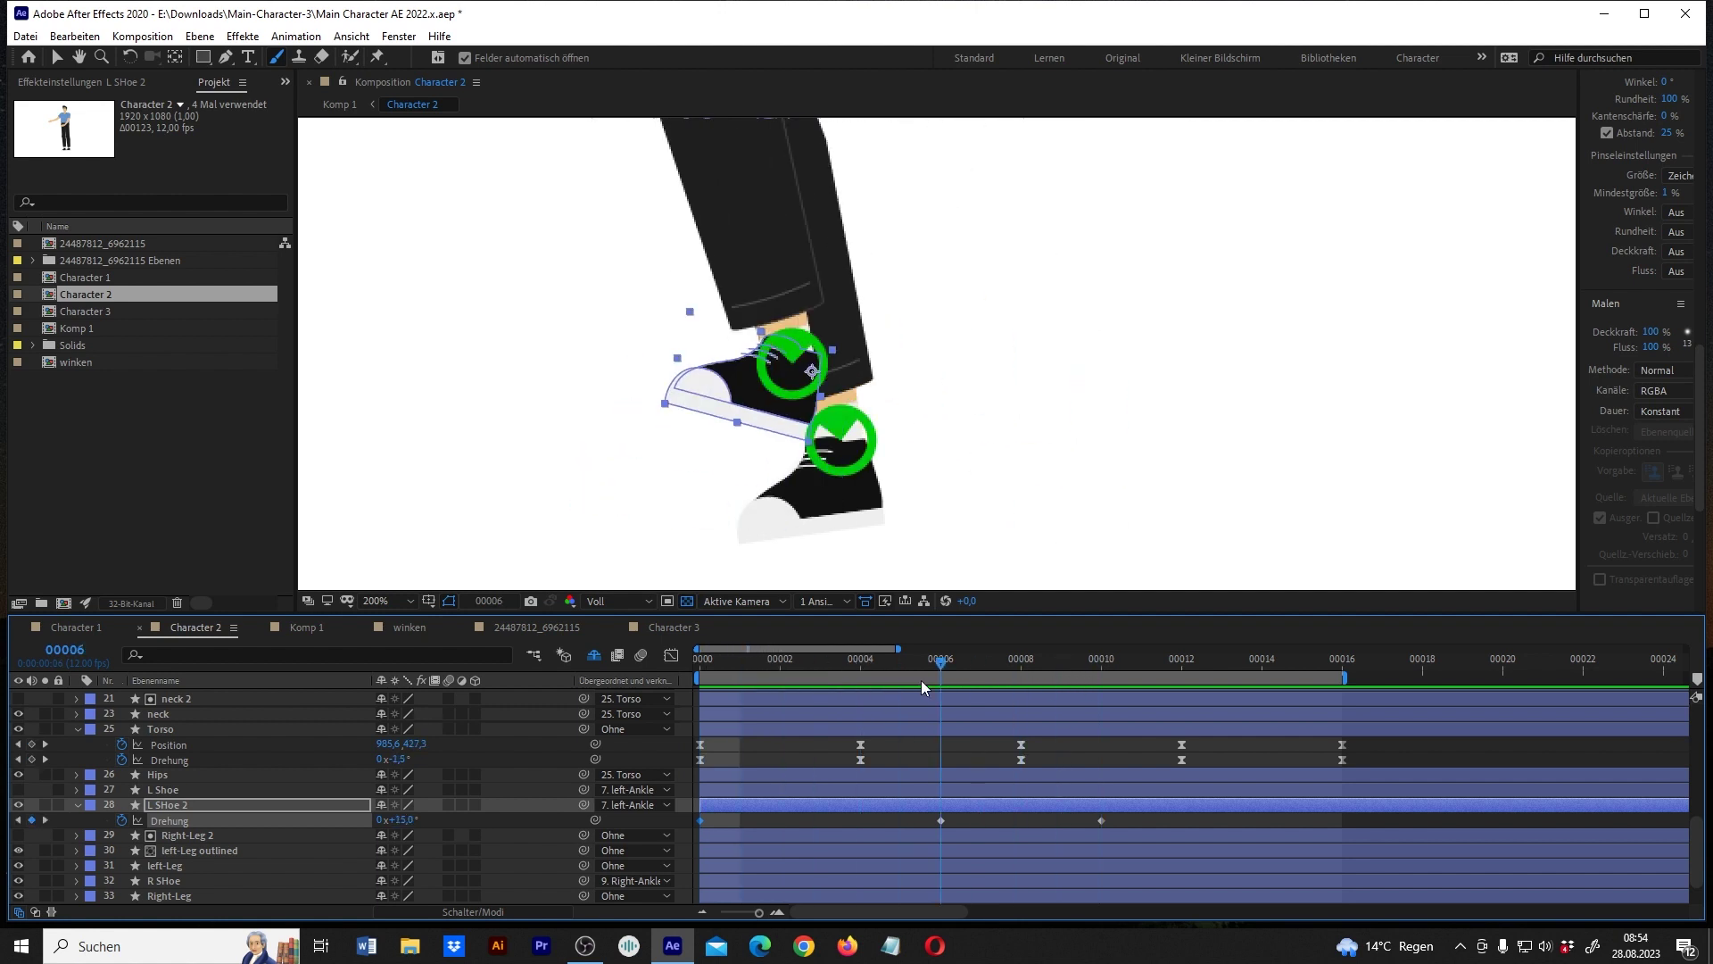
drag(399, 819, 398, 819)
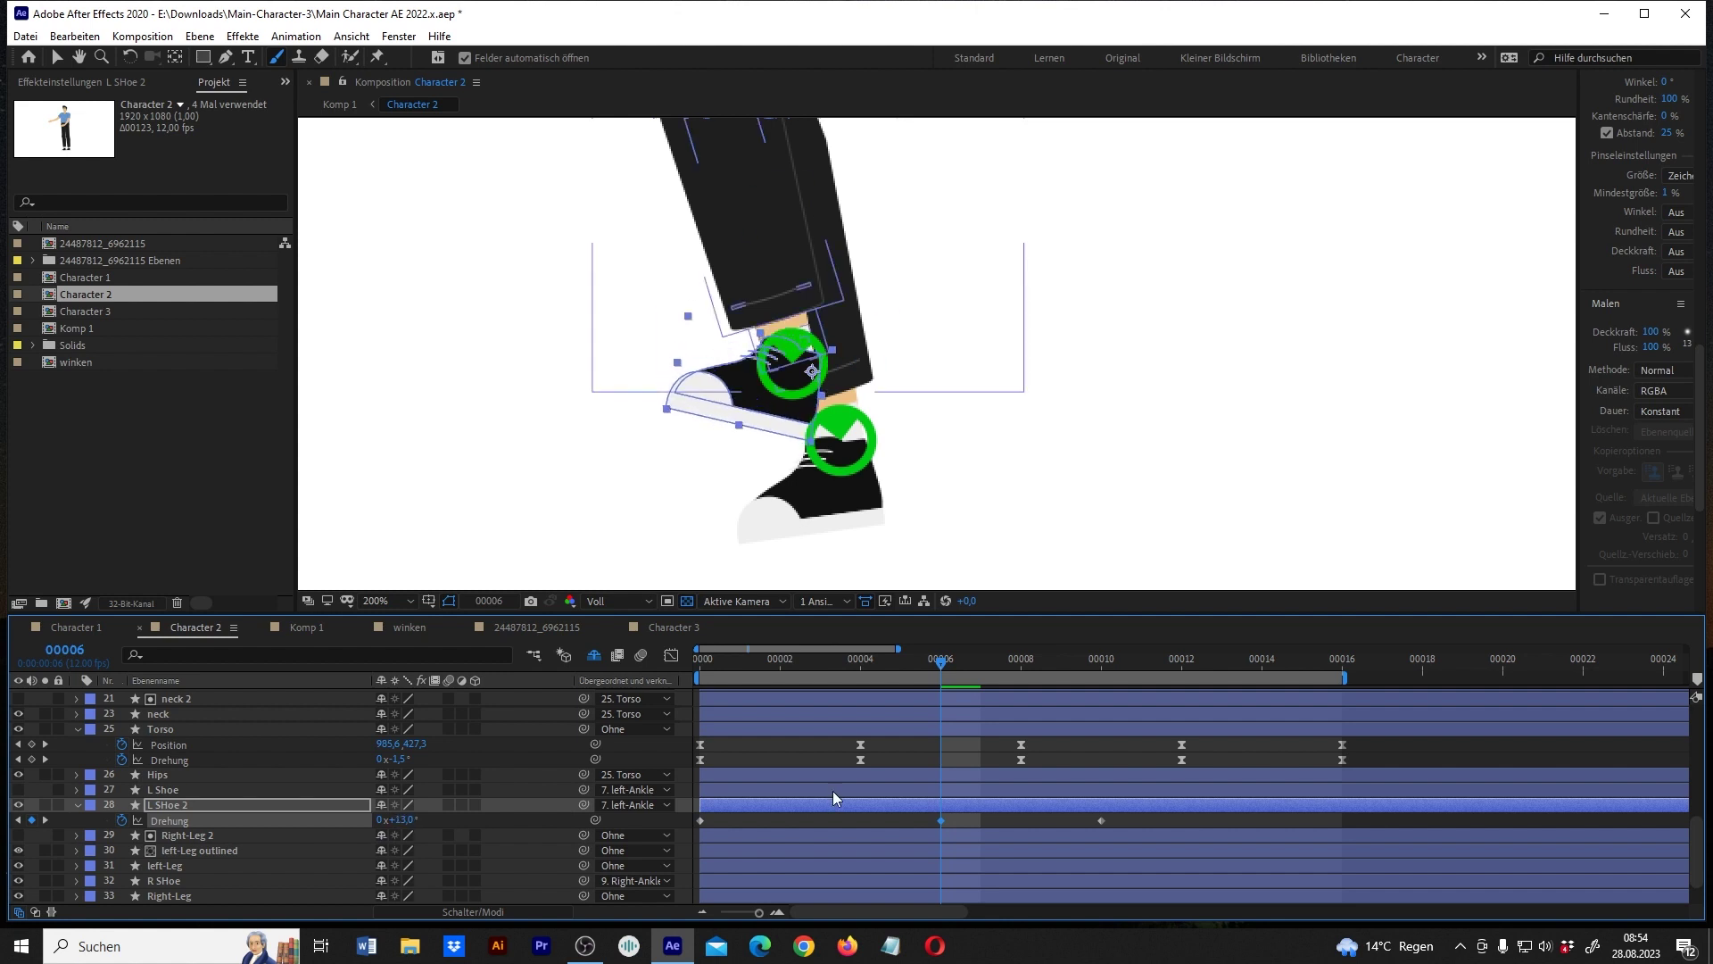
mouse_move(1048, 666)
mouse_down()
mouse_move(1117, 664)
mouse_move(790, 672)
mouse_up()
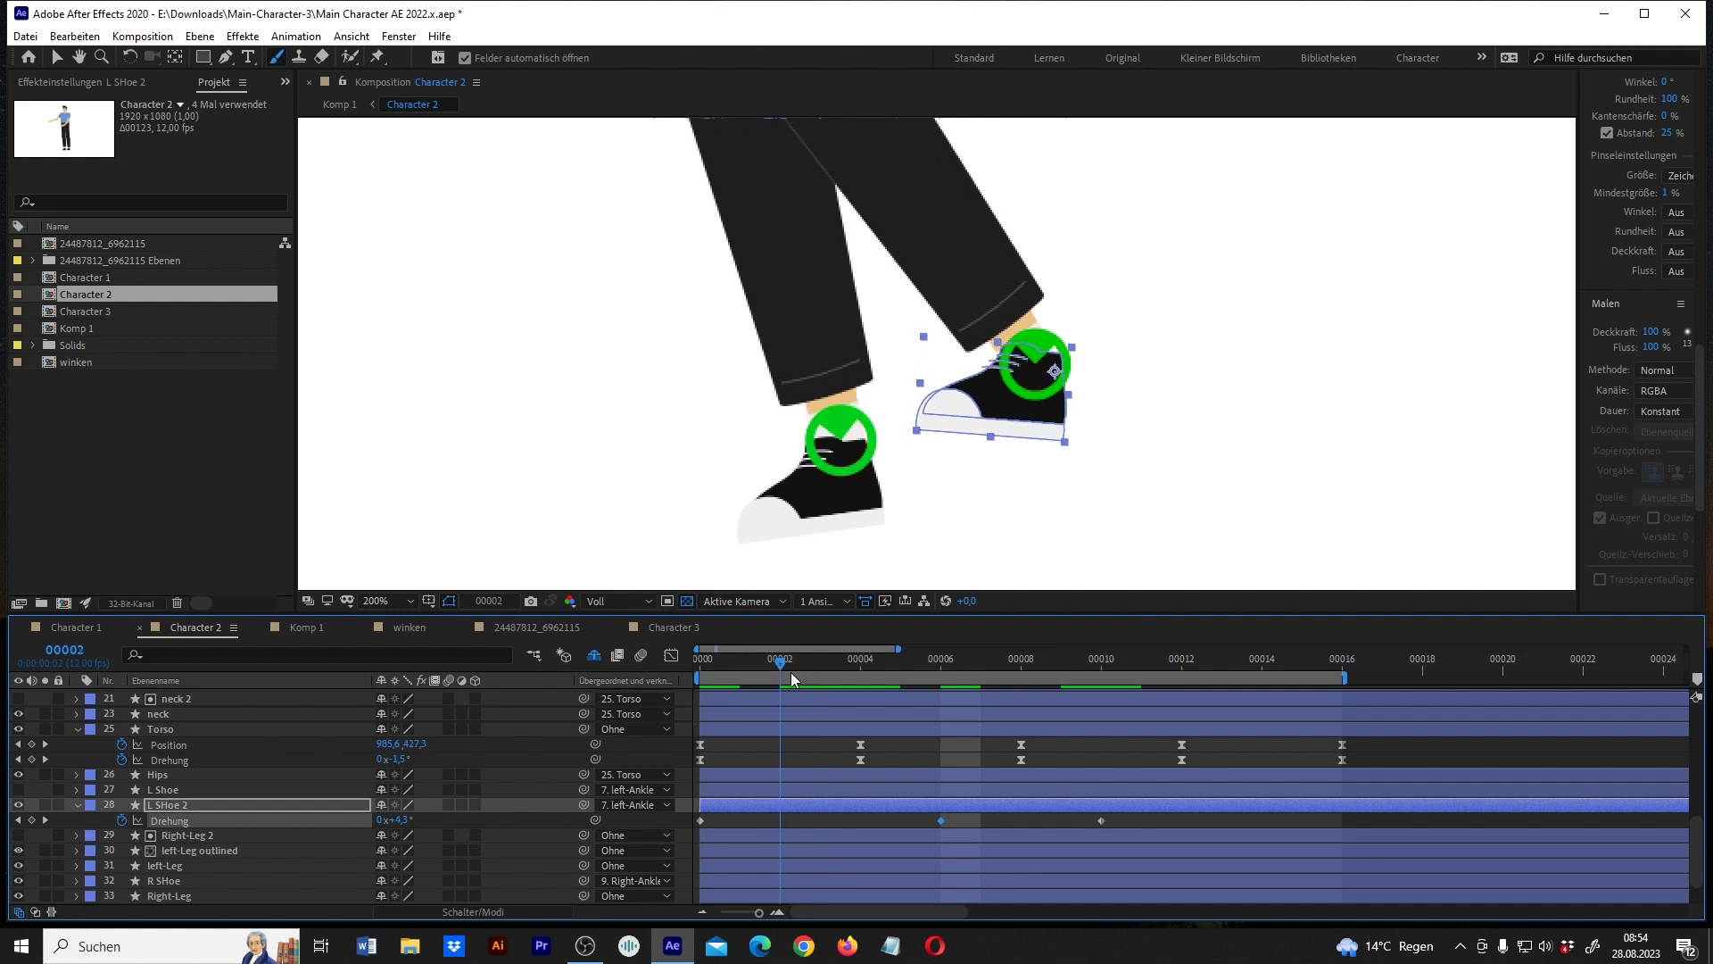
mouse_move(403, 819)
mouse_down()
mouse_move(355, 818)
mouse_move(382, 822)
mouse_up()
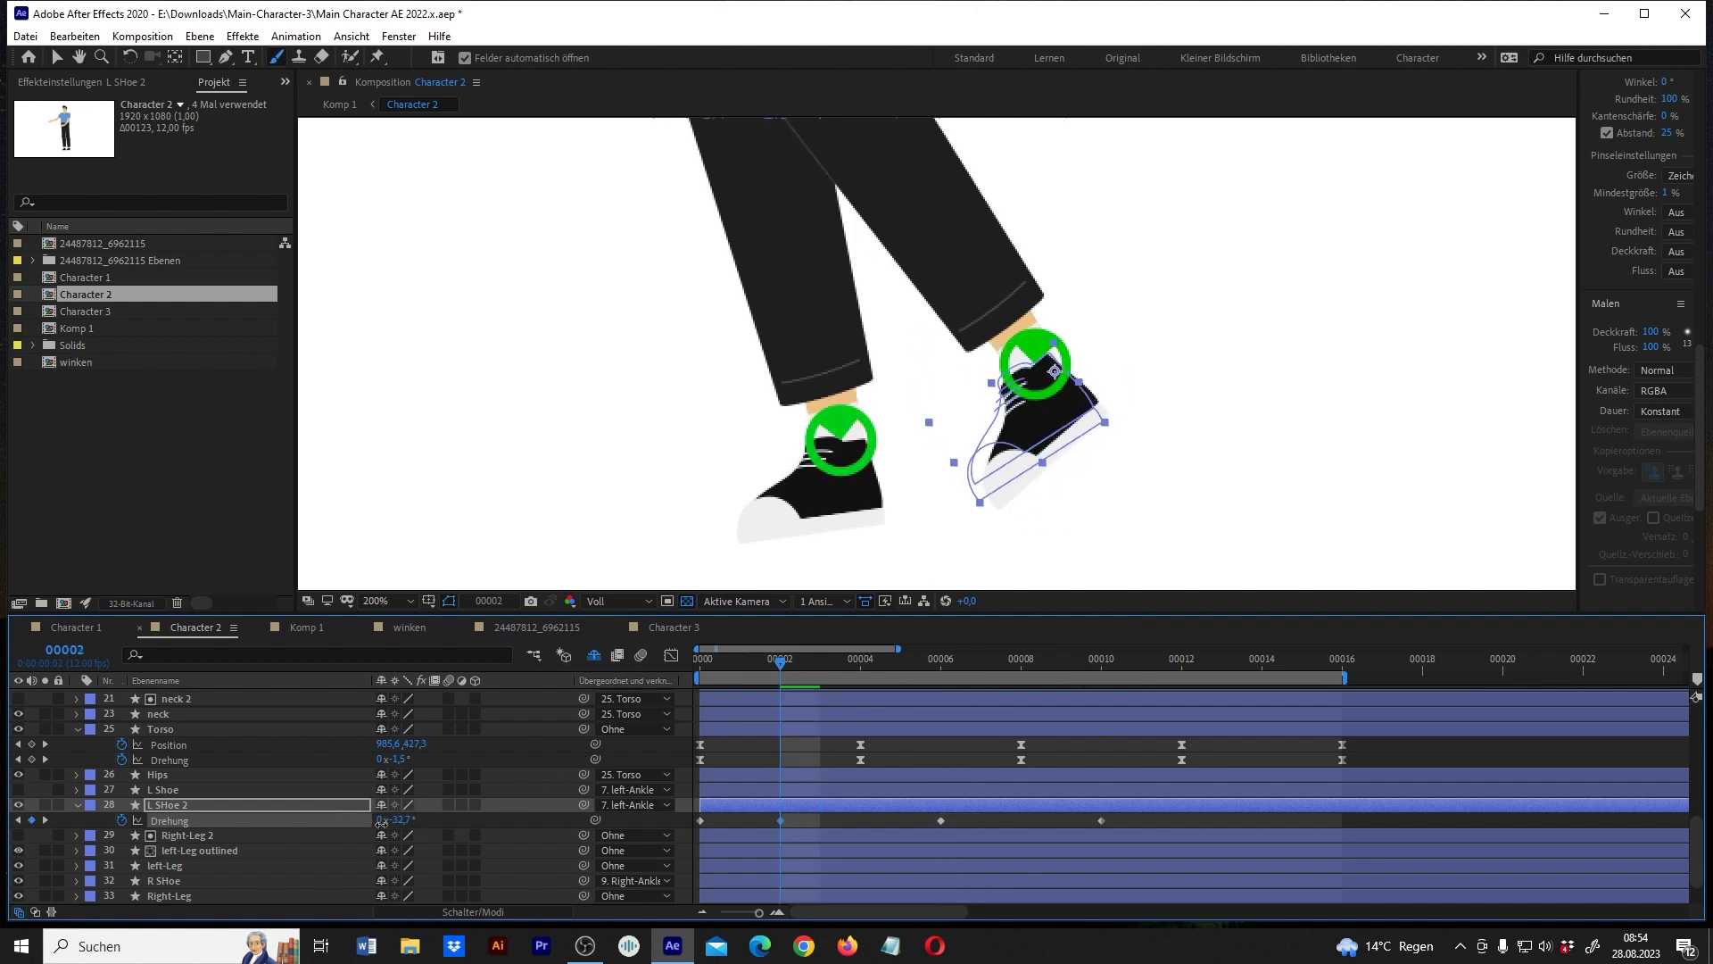
drag(779, 671, 692, 673)
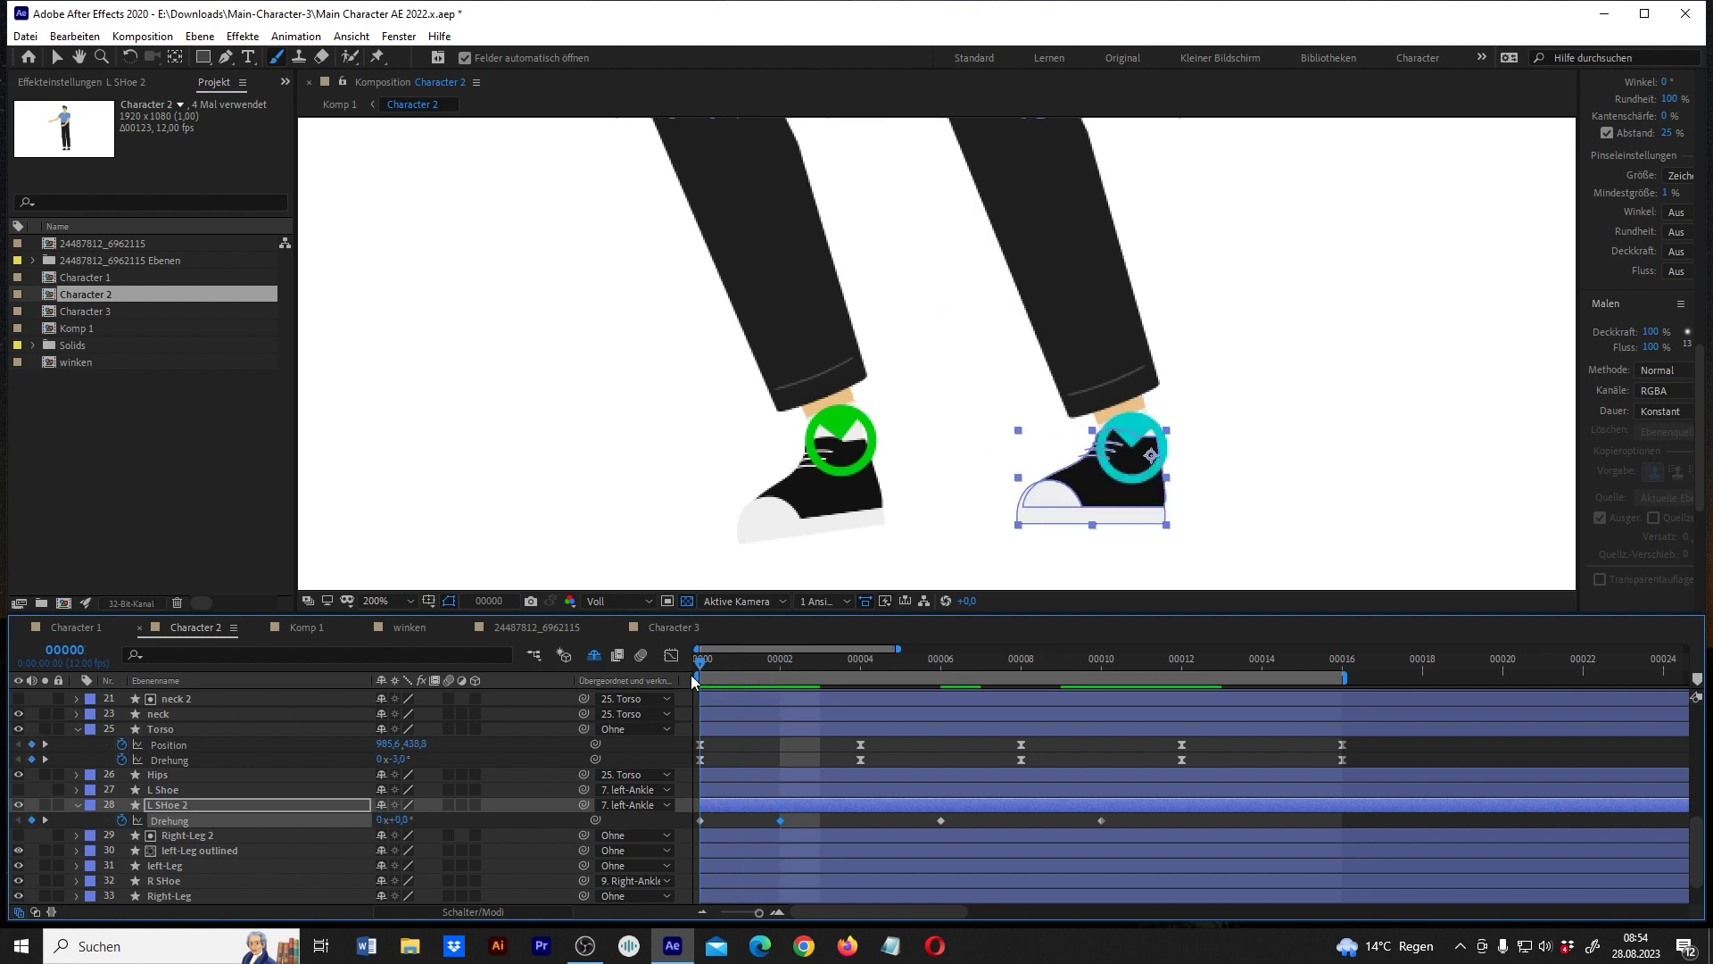
key(space)
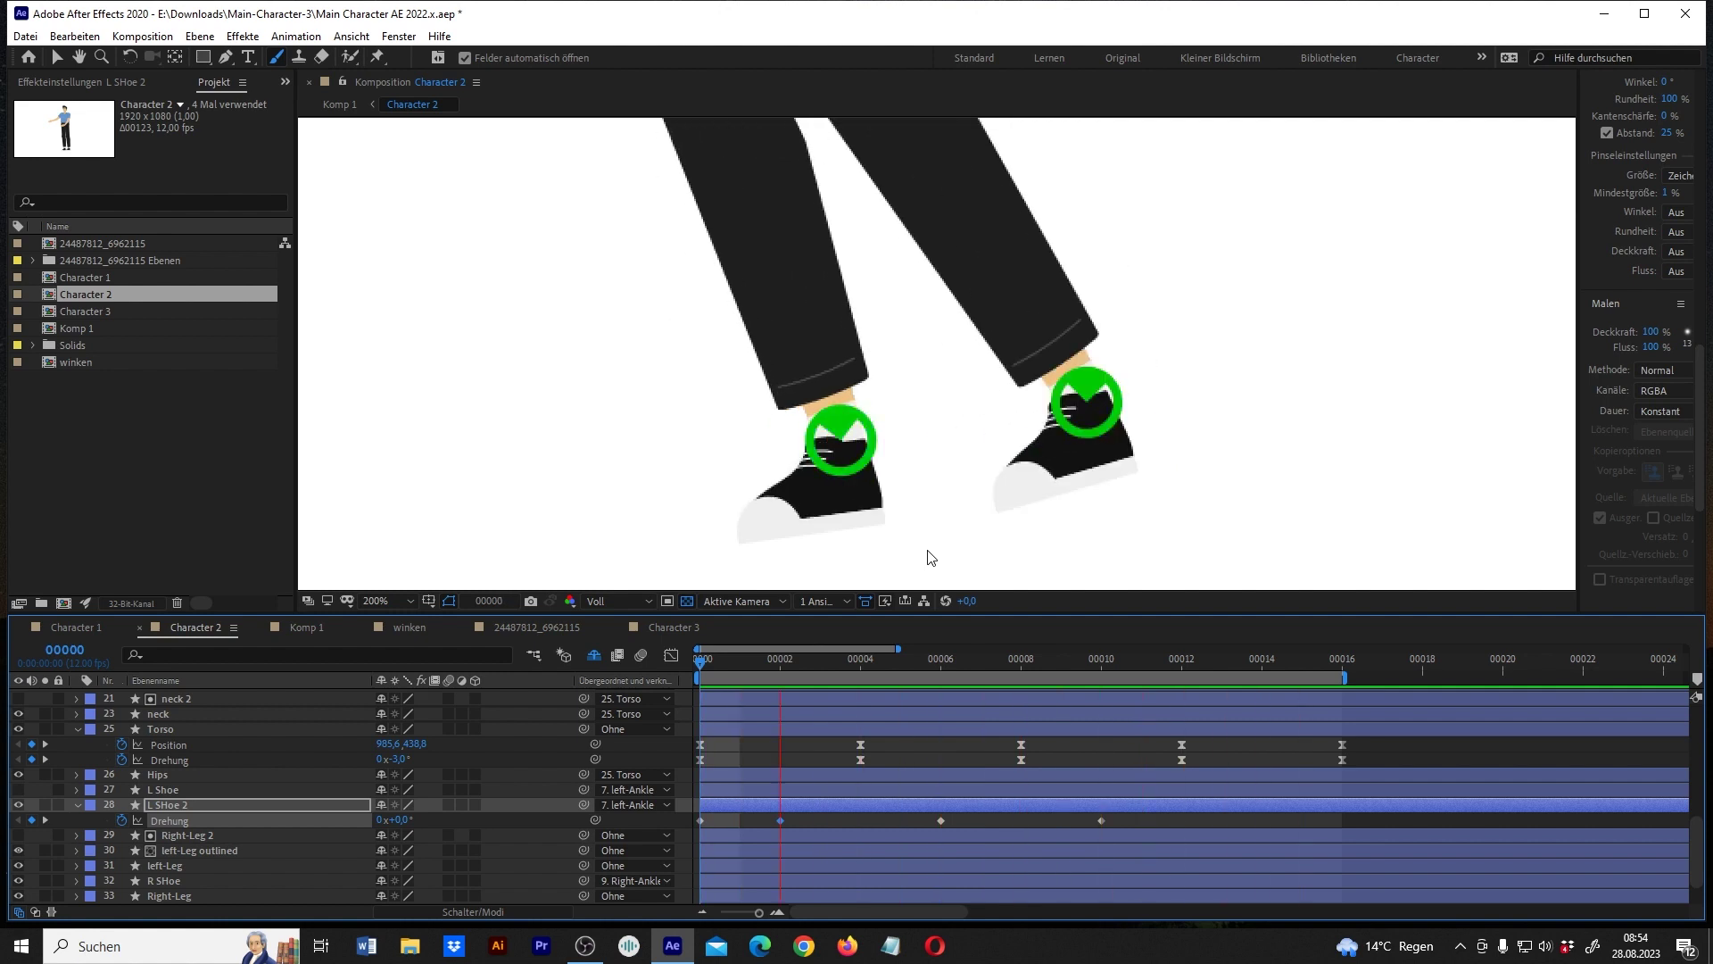
Attach a loopIn() expression, typed as 'loop' and chosen from autocomplete, to L SHoe 2 Rotation.
click(724, 819)
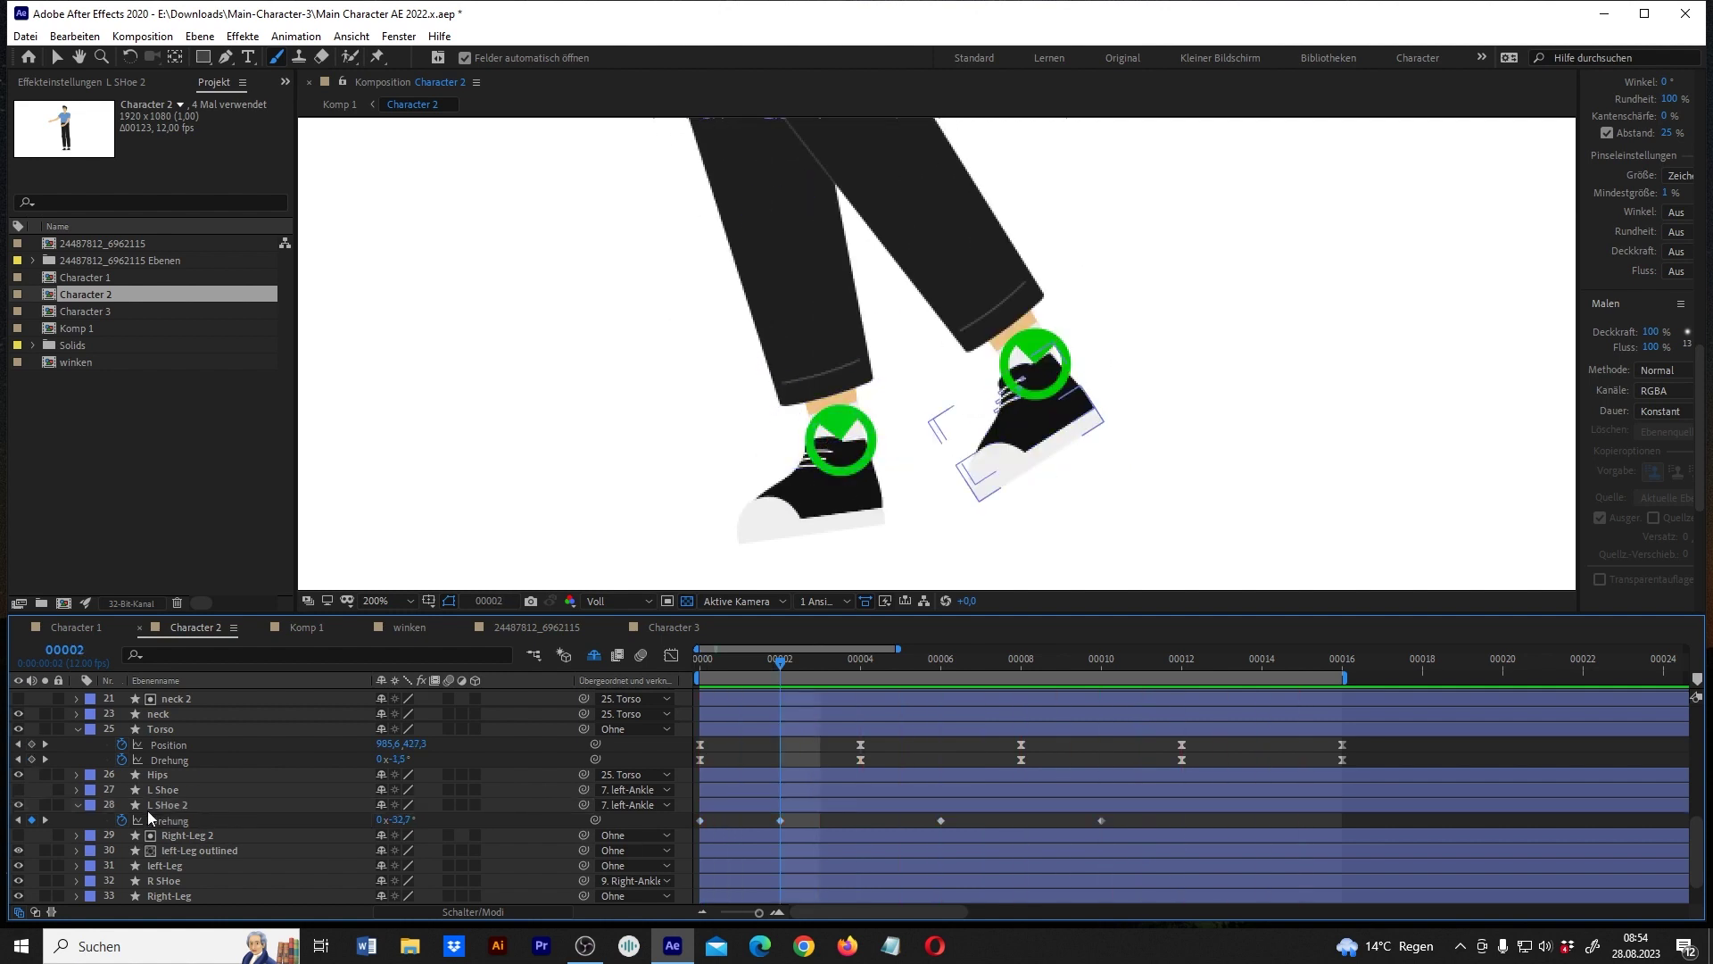
alt+click(121, 820)
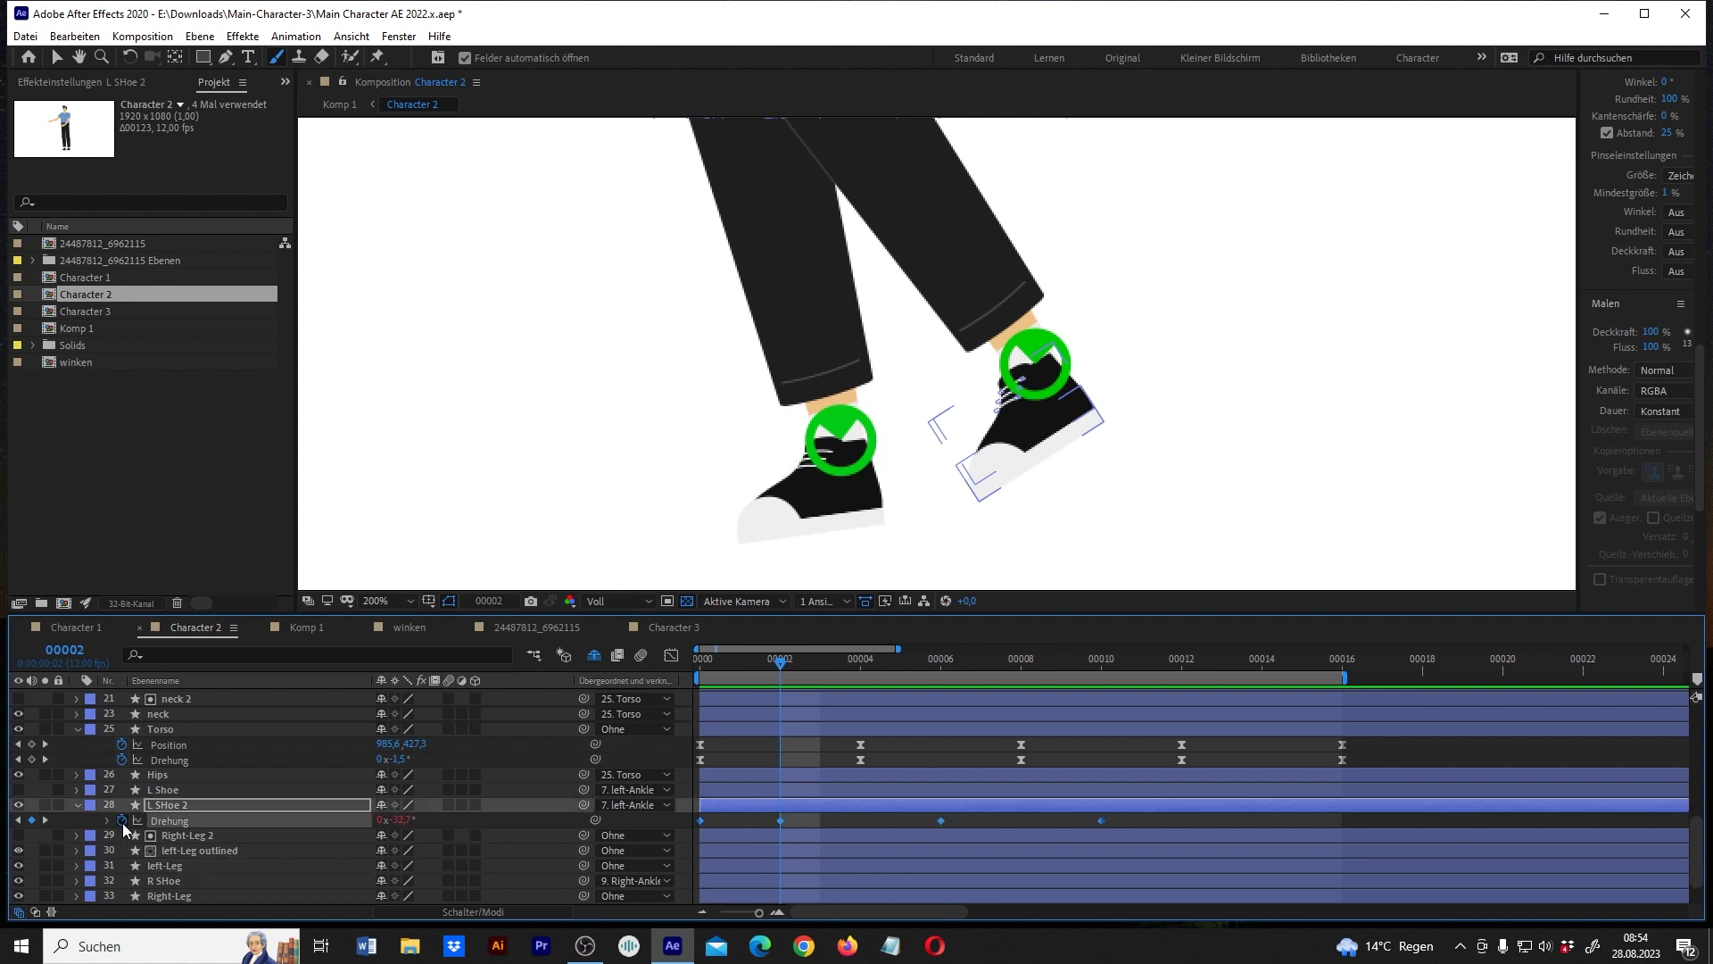
text(loop)
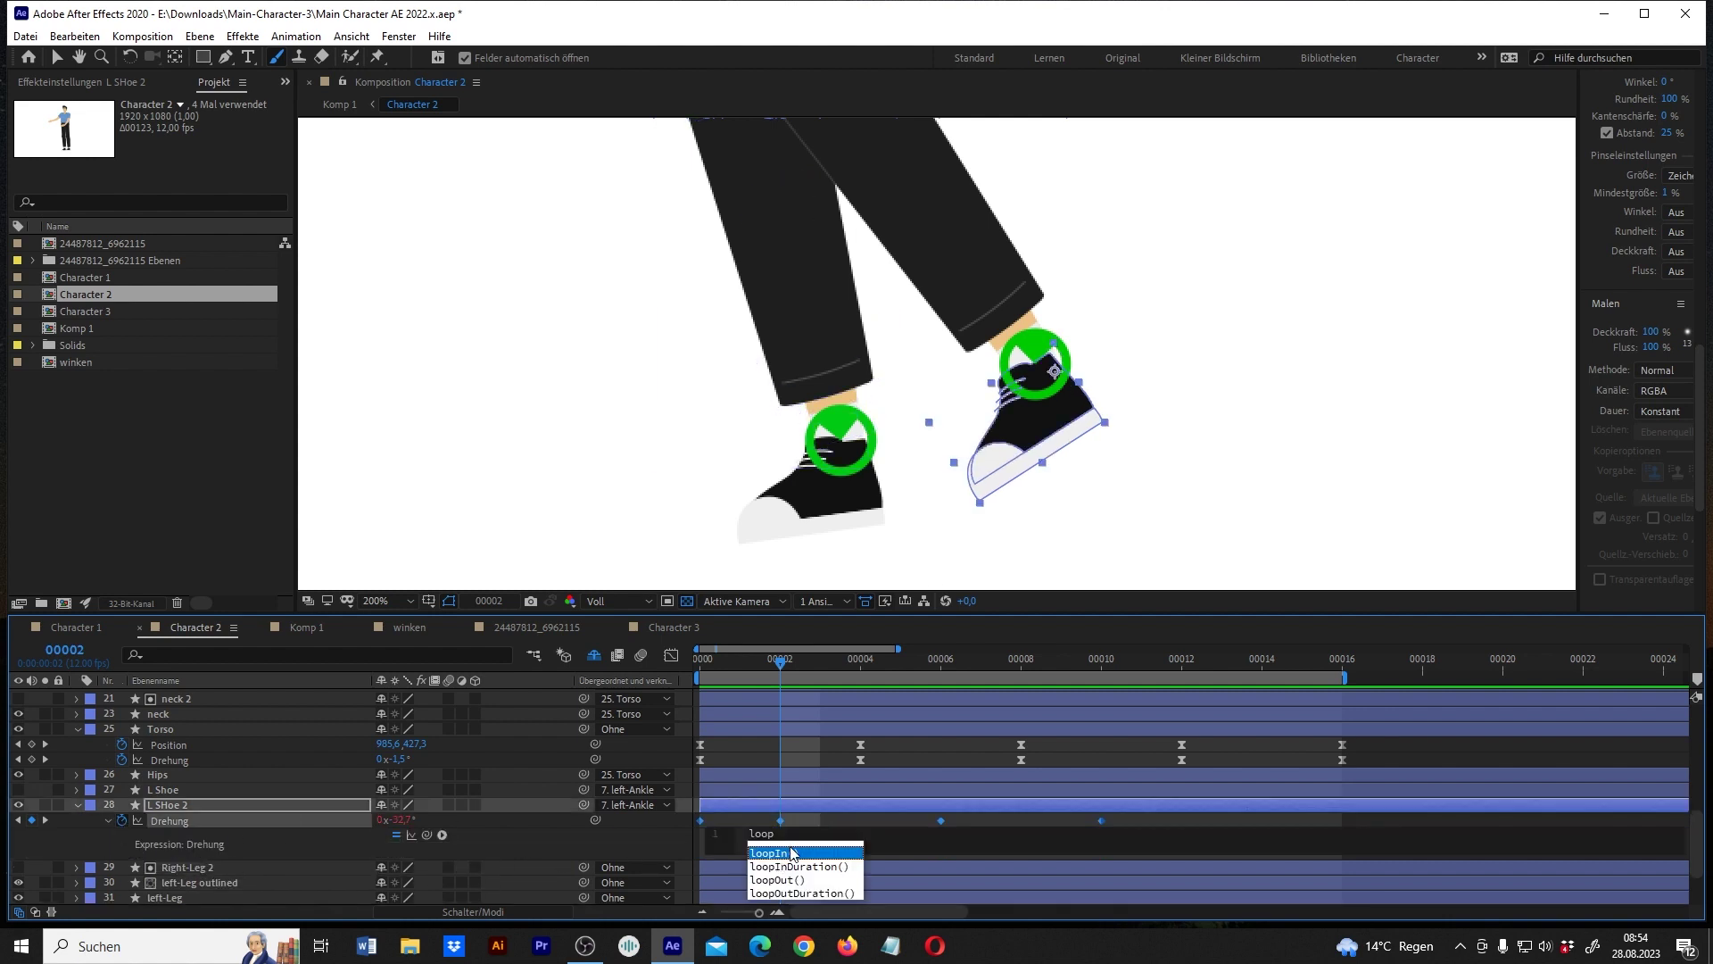
click(790, 852)
click(683, 823)
key(space)
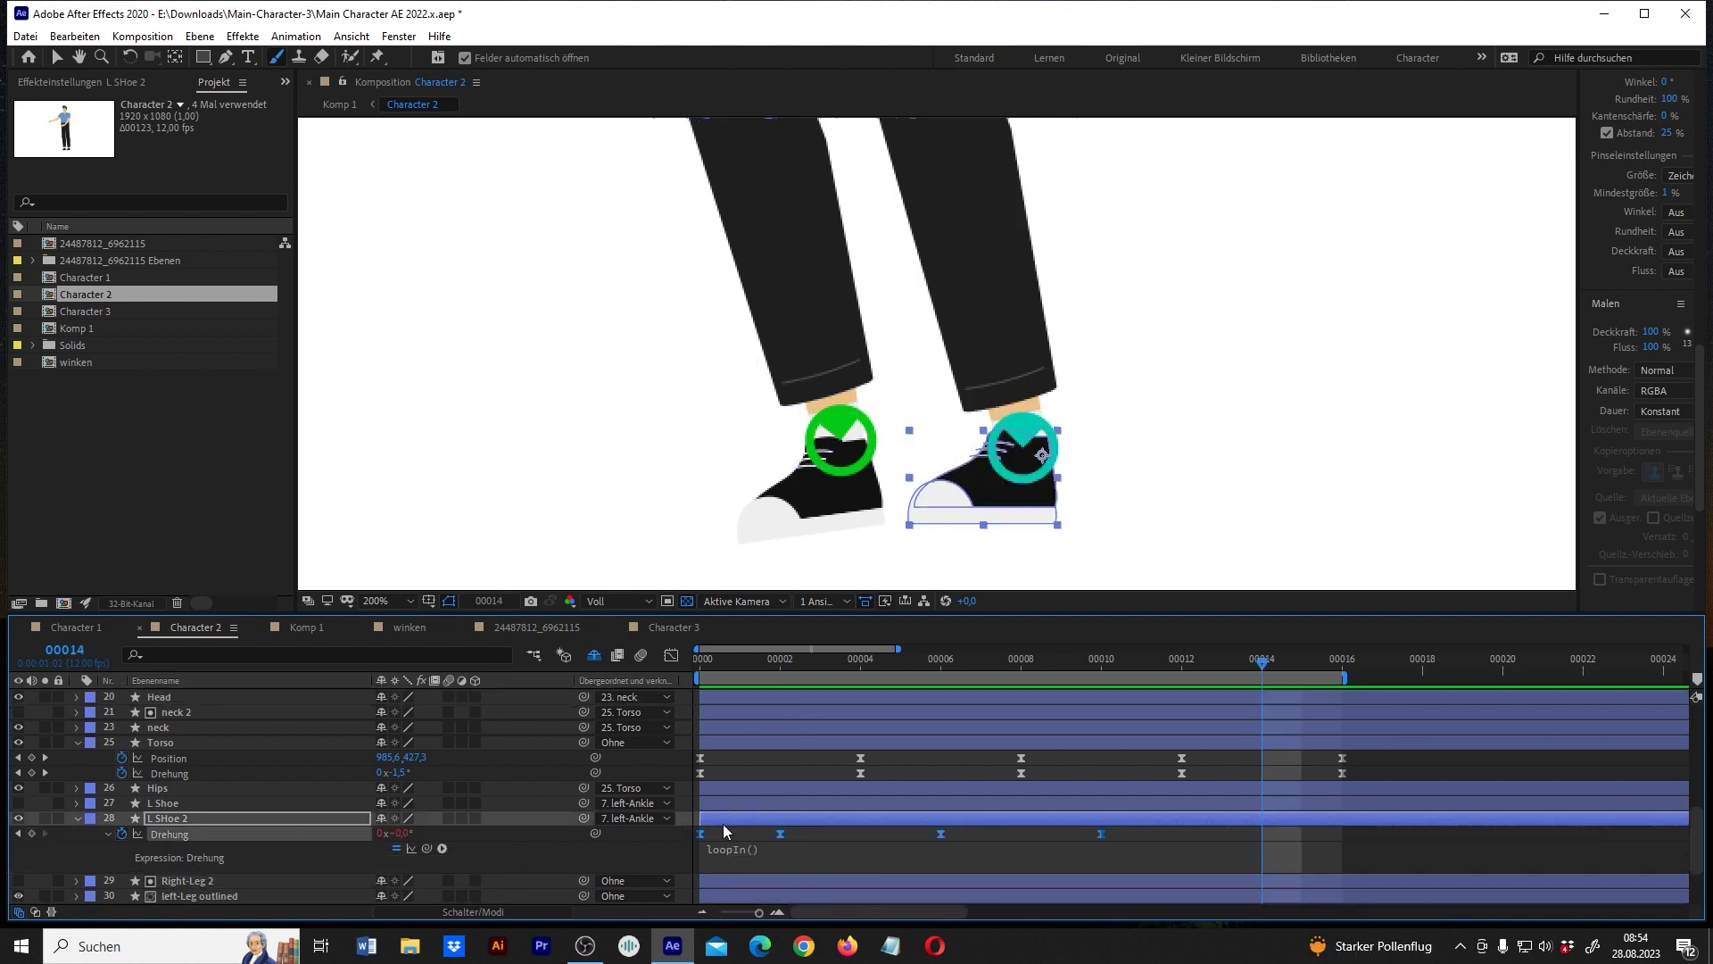
scroll(790, 844, up, 10)
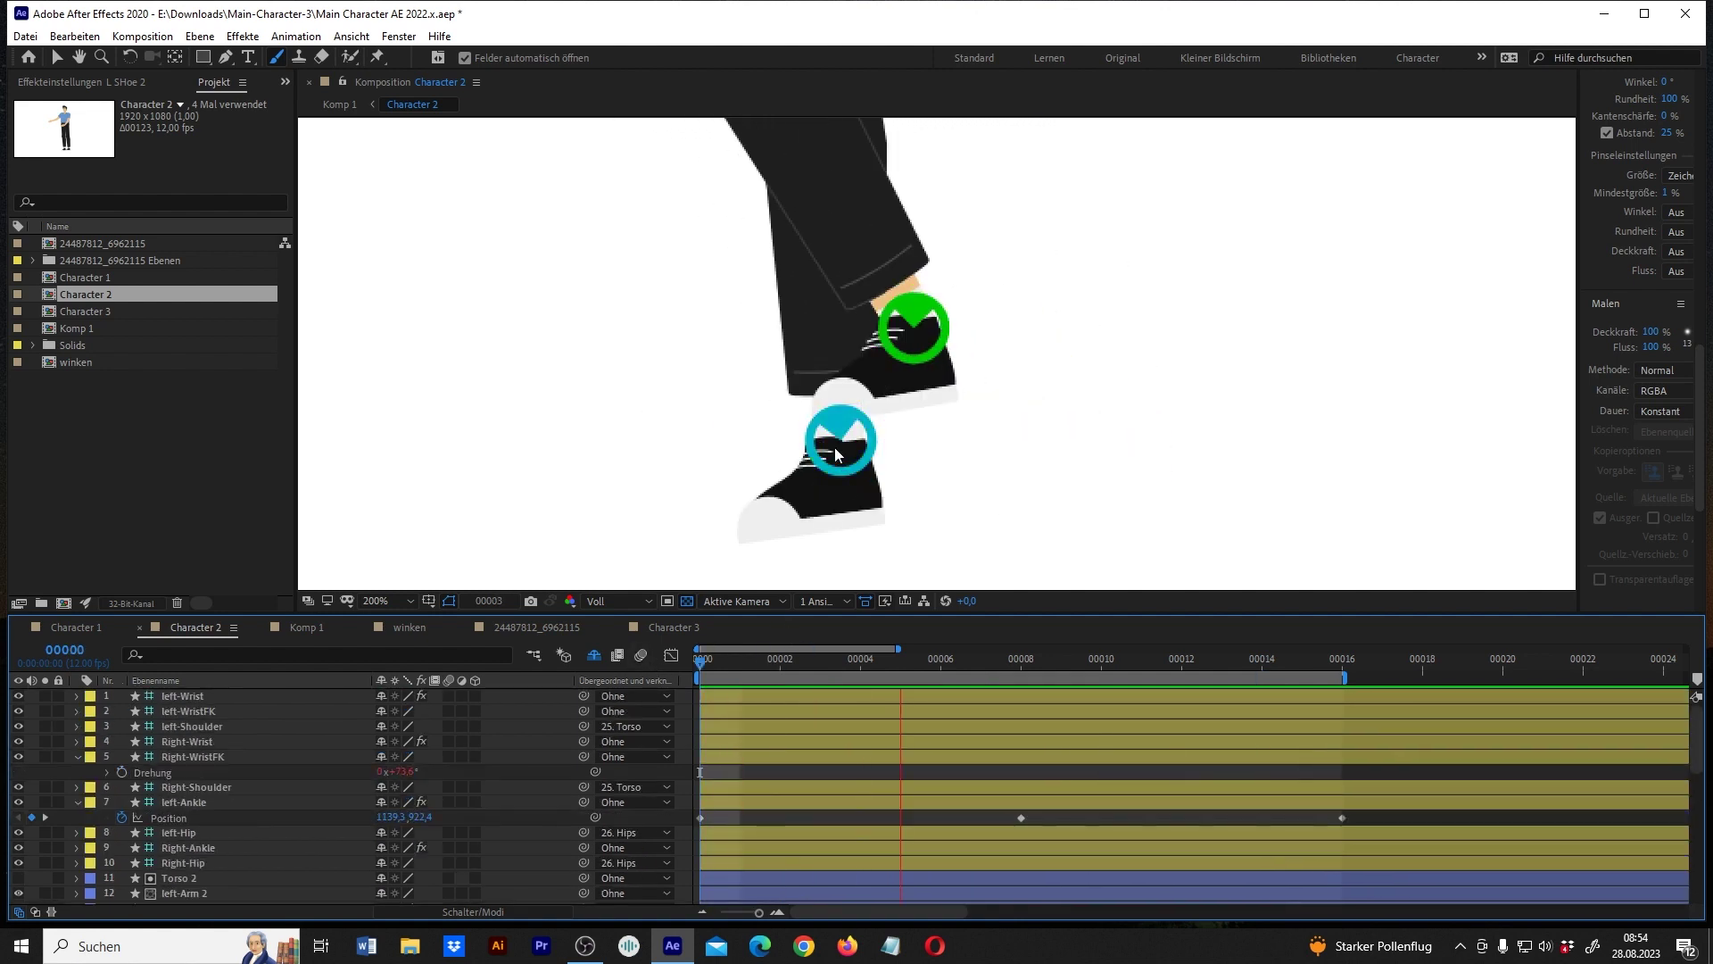
Key the Right-Ankle Position at frames 0, 8 and 16.
scroll(822, 434, down, 5)
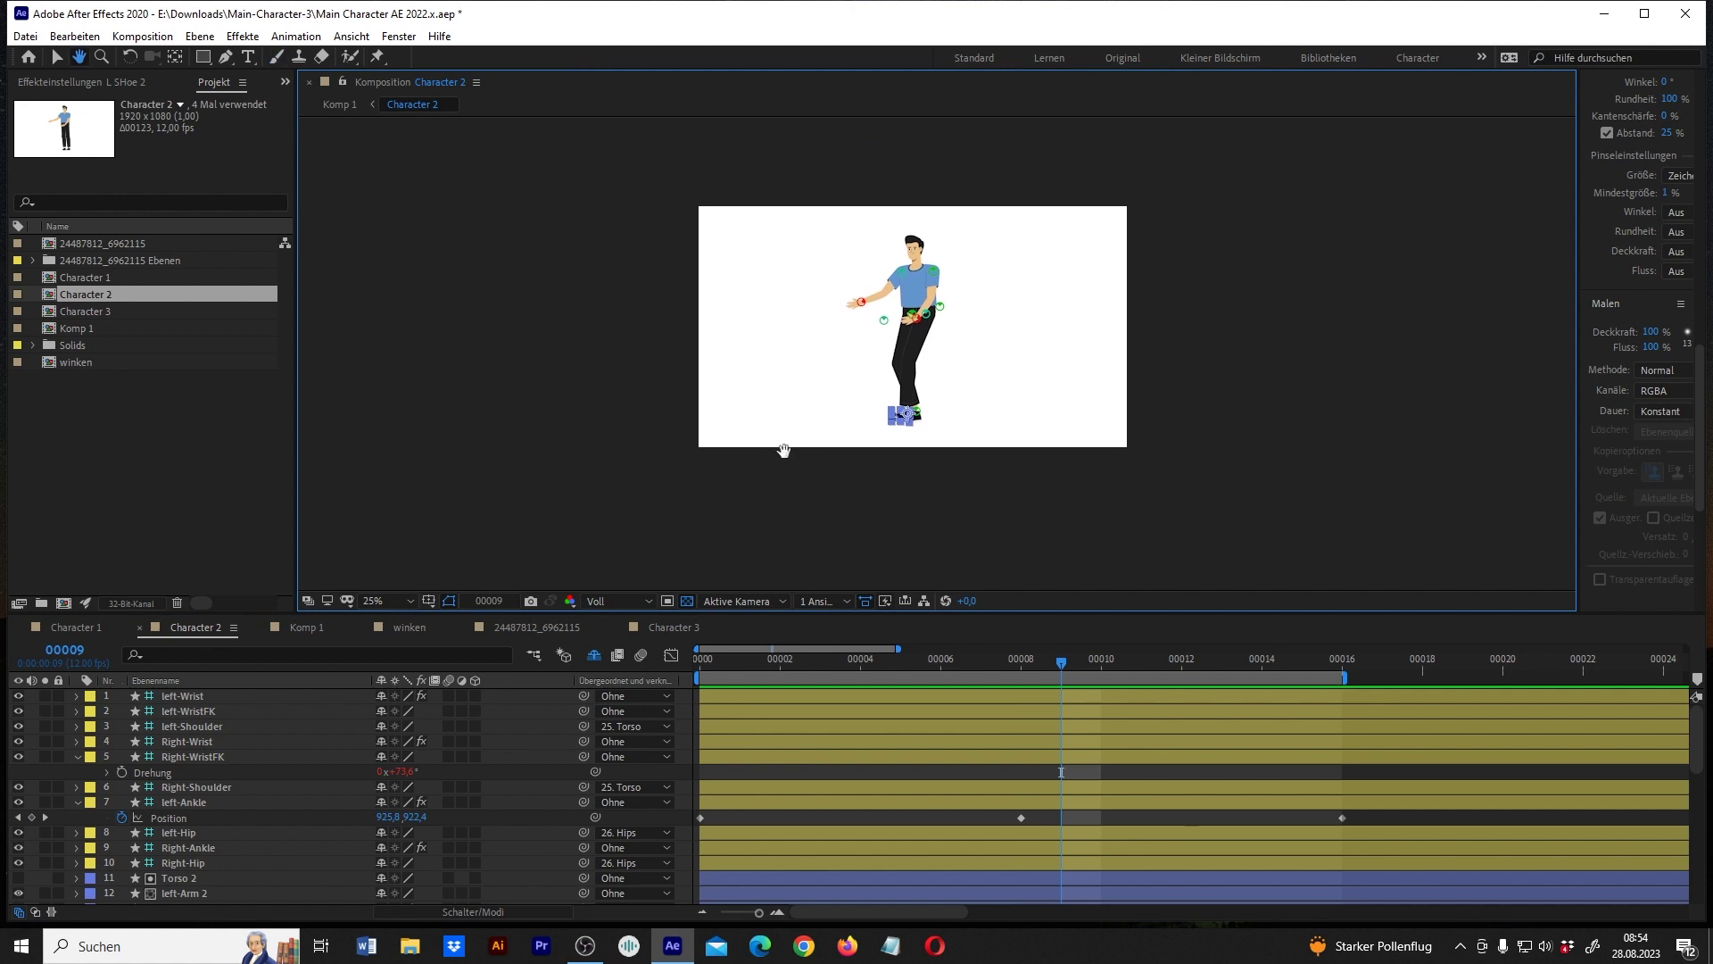
scroll(812, 433, up, 2)
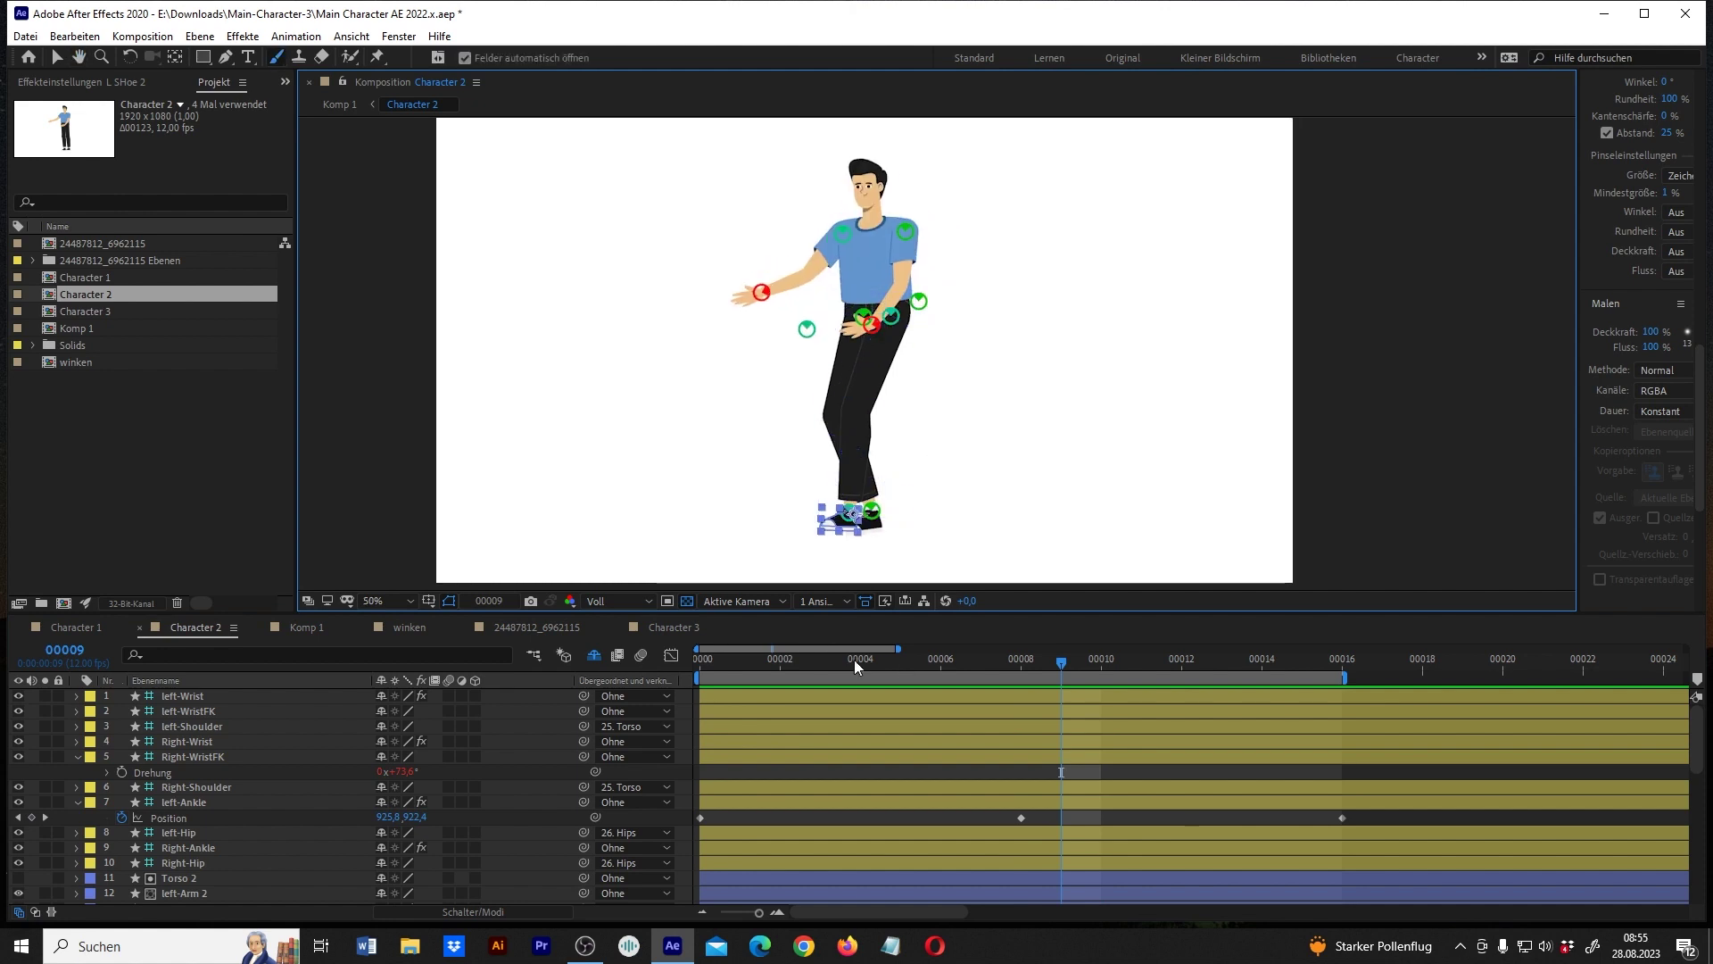
click(874, 514)
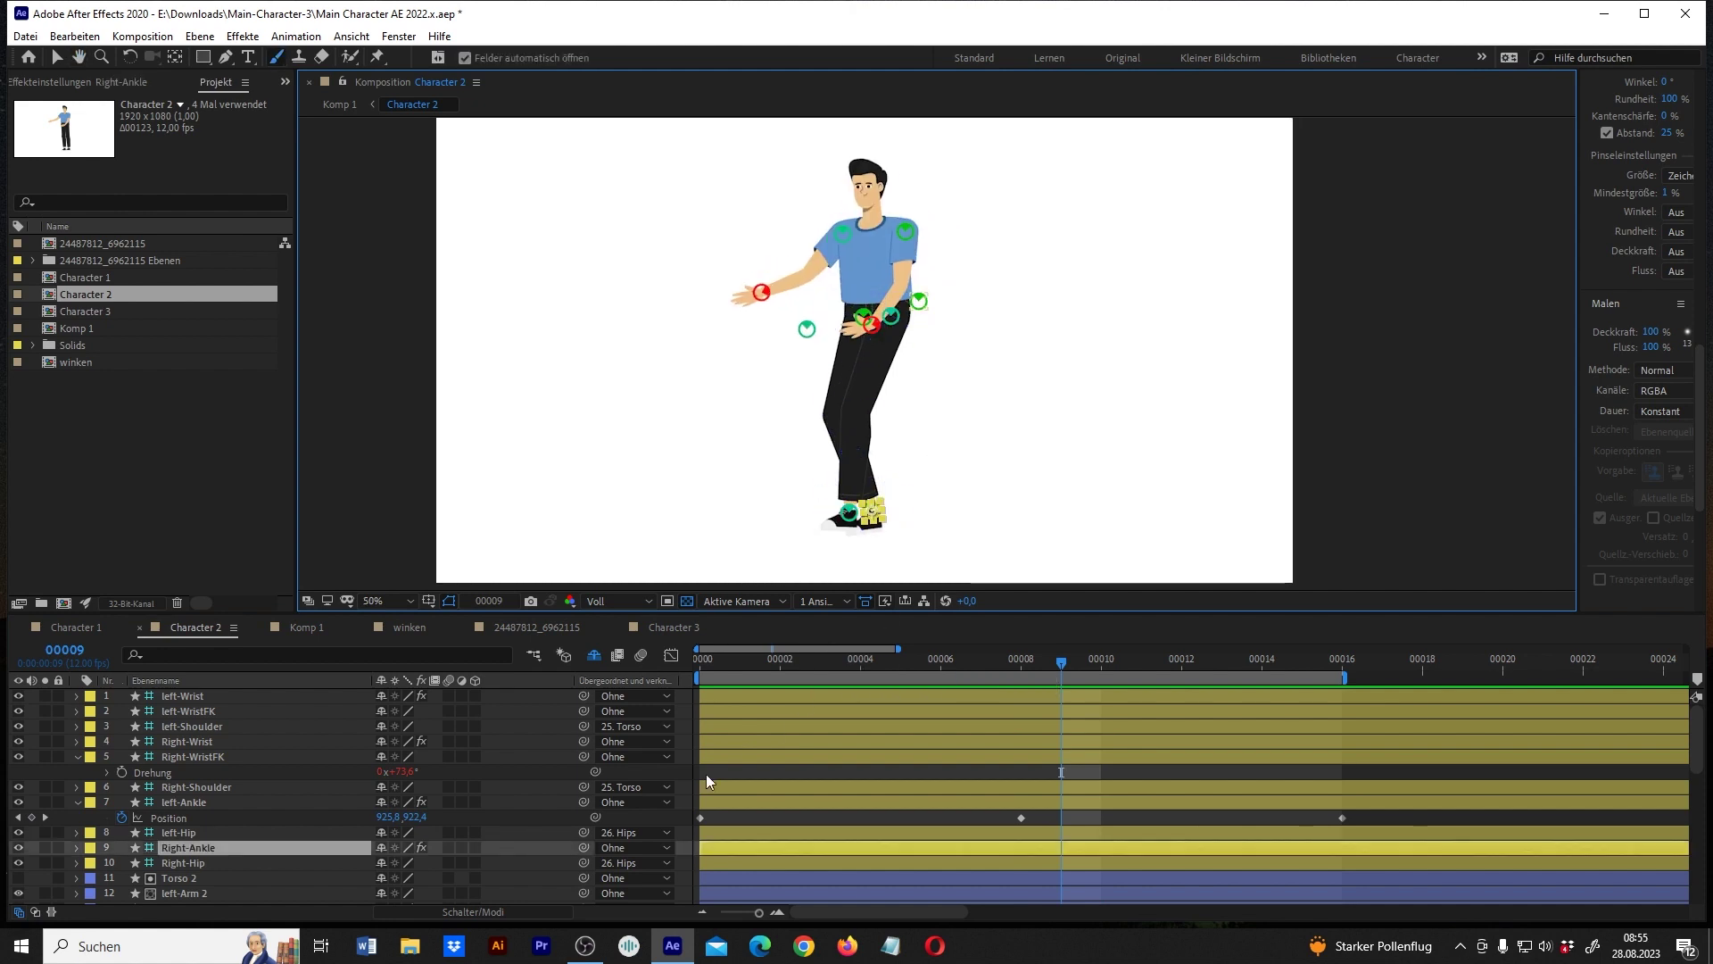
drag(748, 657, 667, 661)
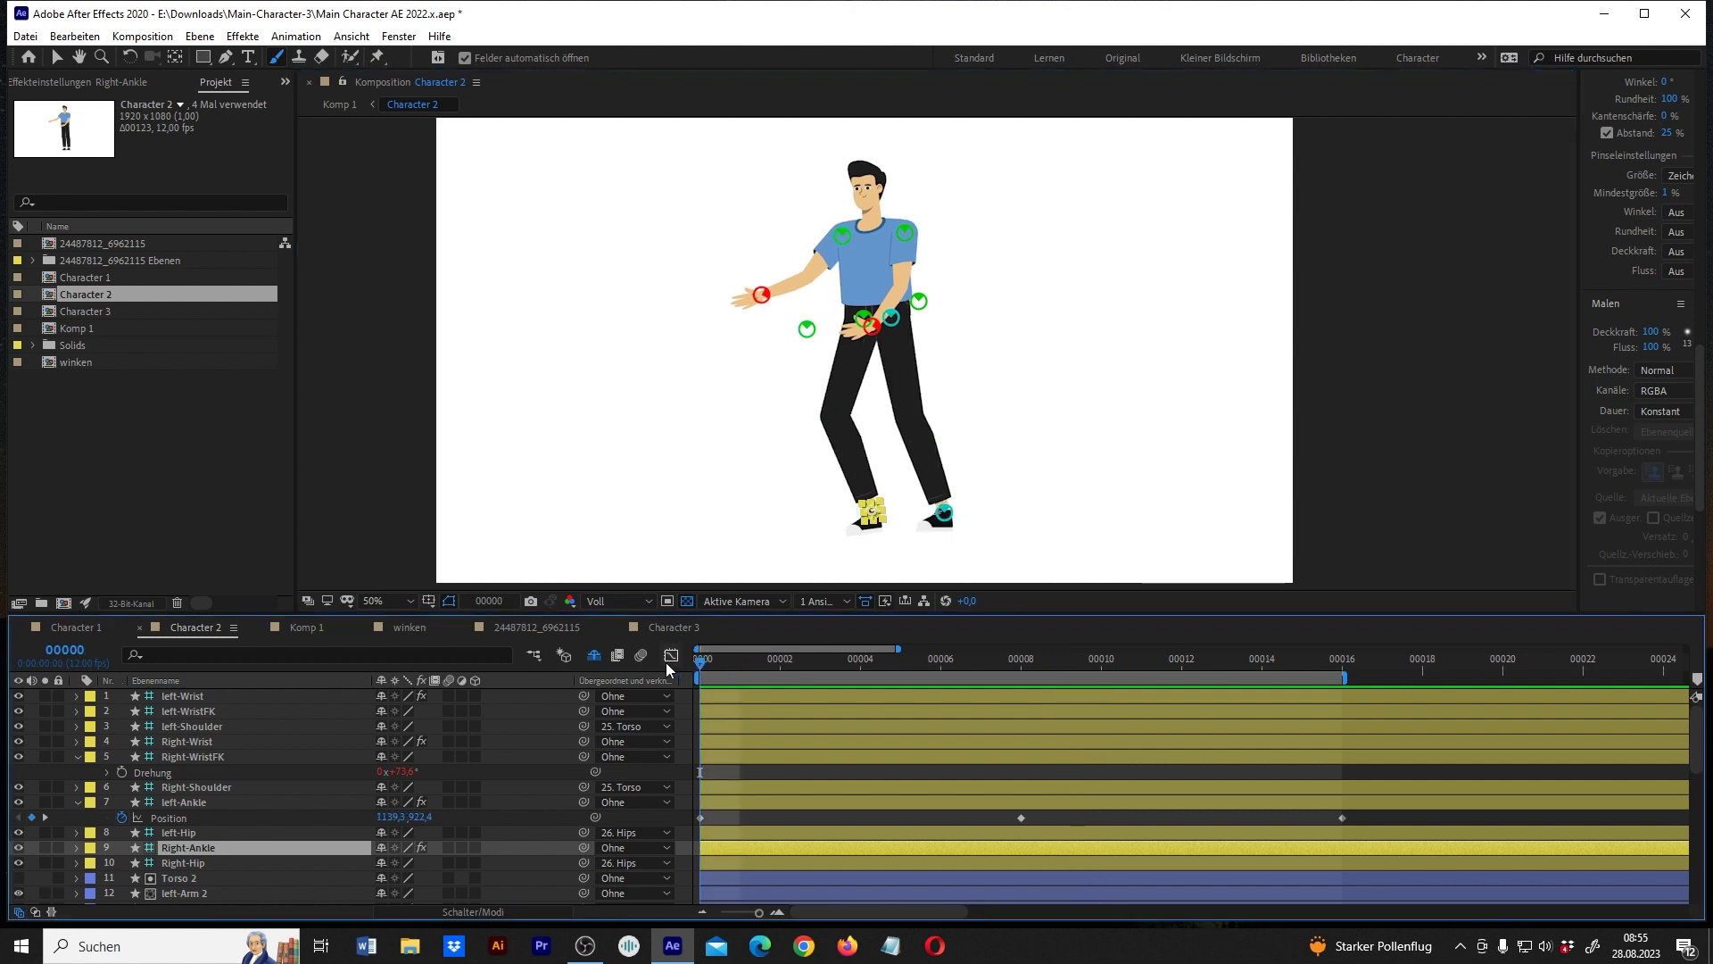
key(p)
click(122, 863)
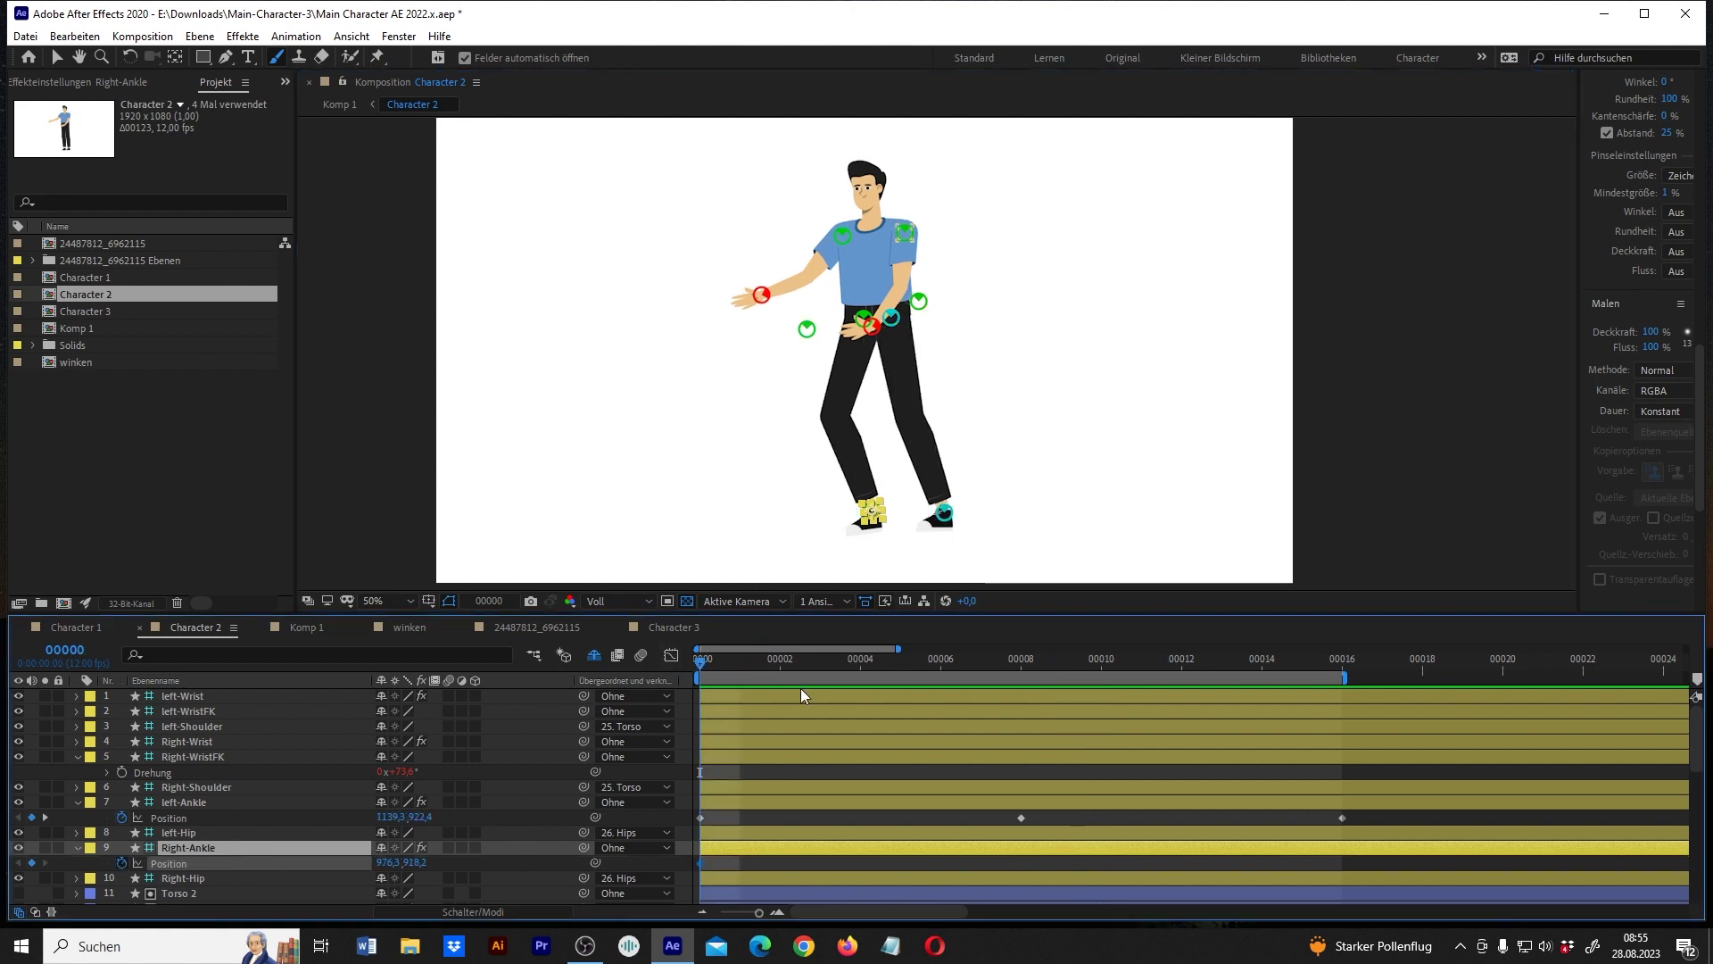
click(1036, 665)
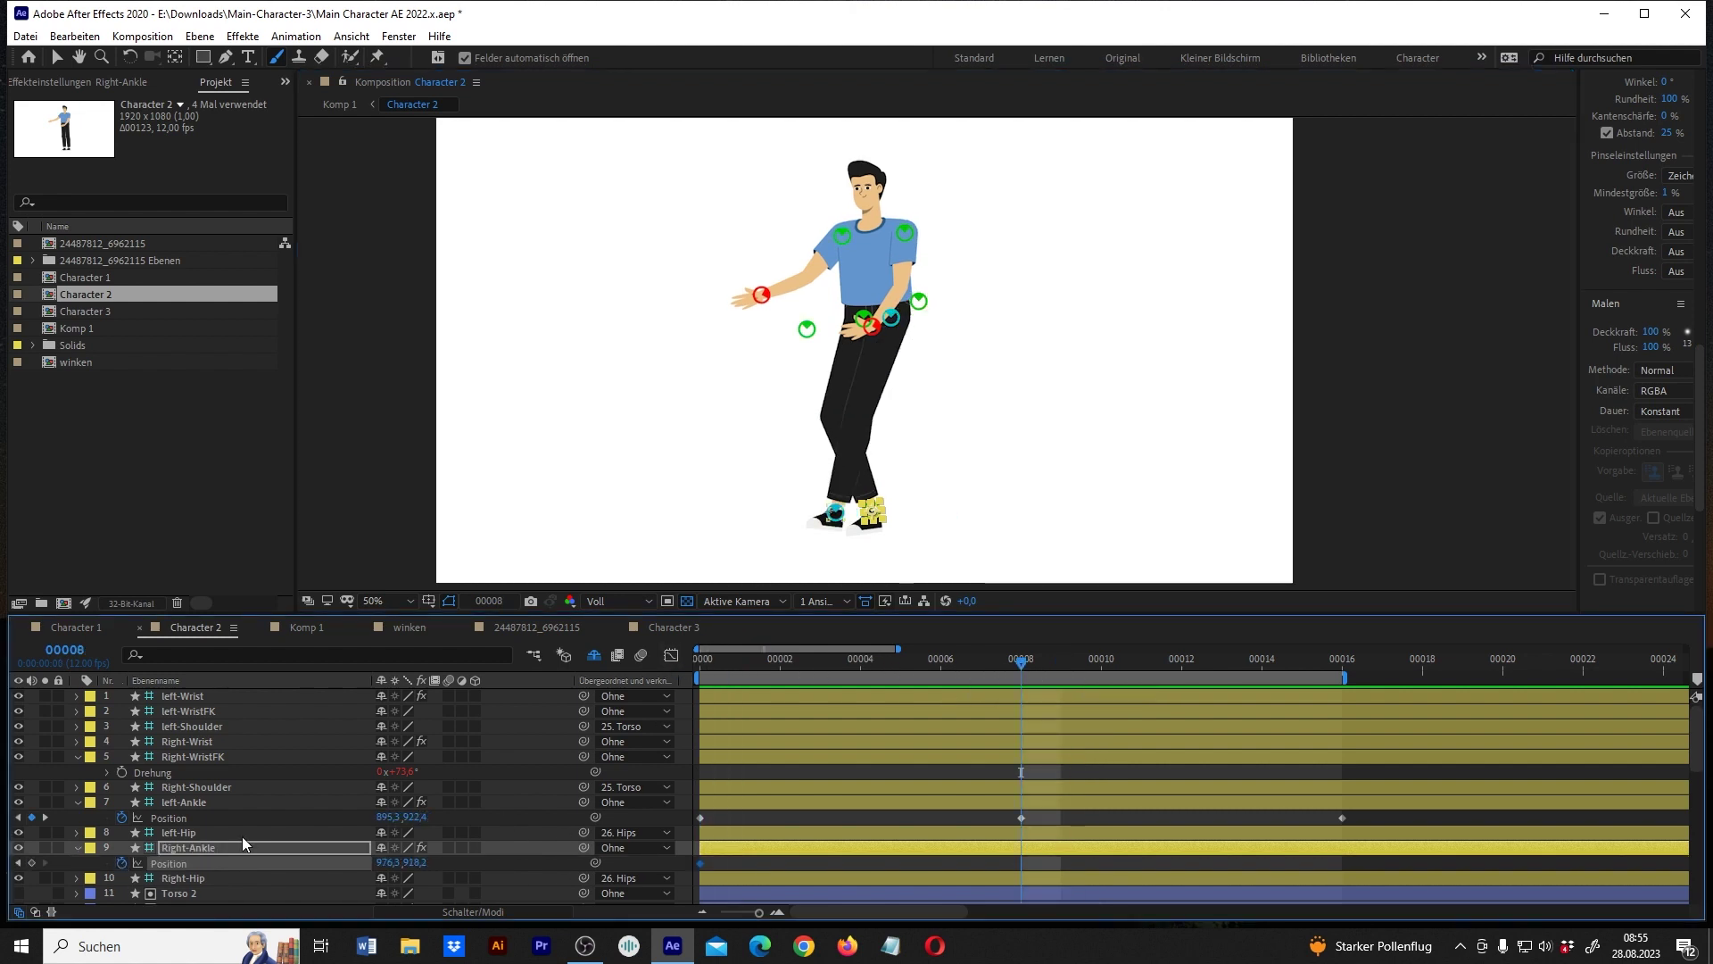
click(1336, 656)
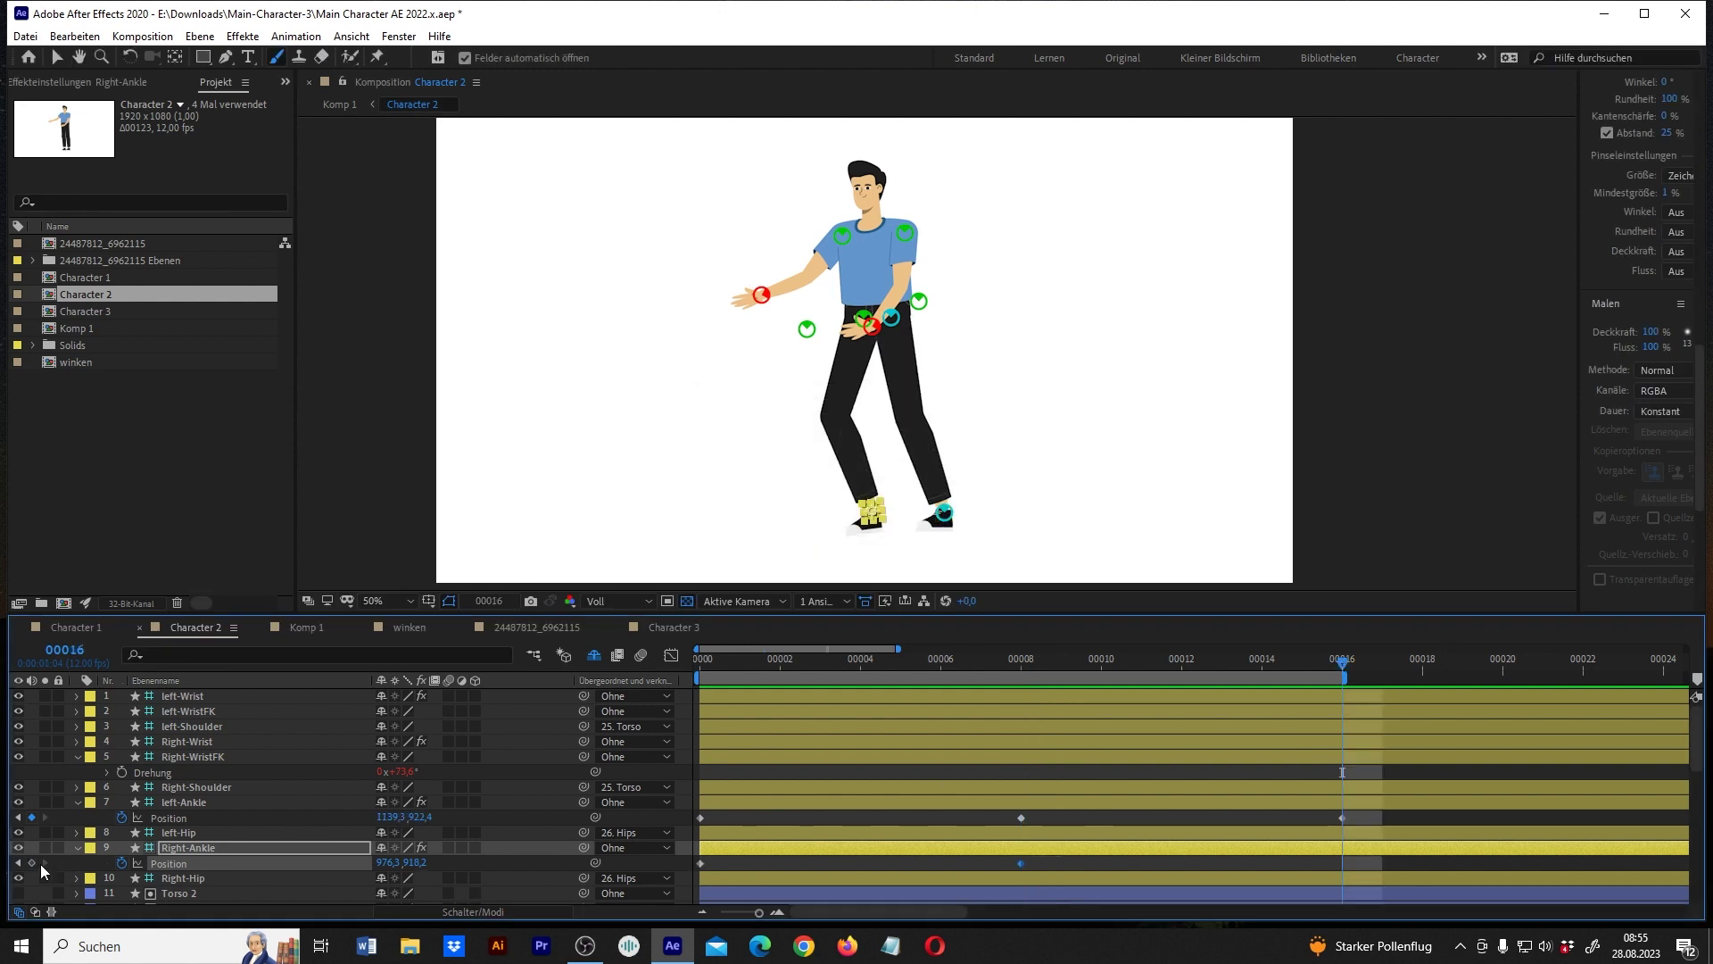
Adjust the right foot at frame 0 and move it to 1123.3, 918.2 at frame 8.
click(688, 657)
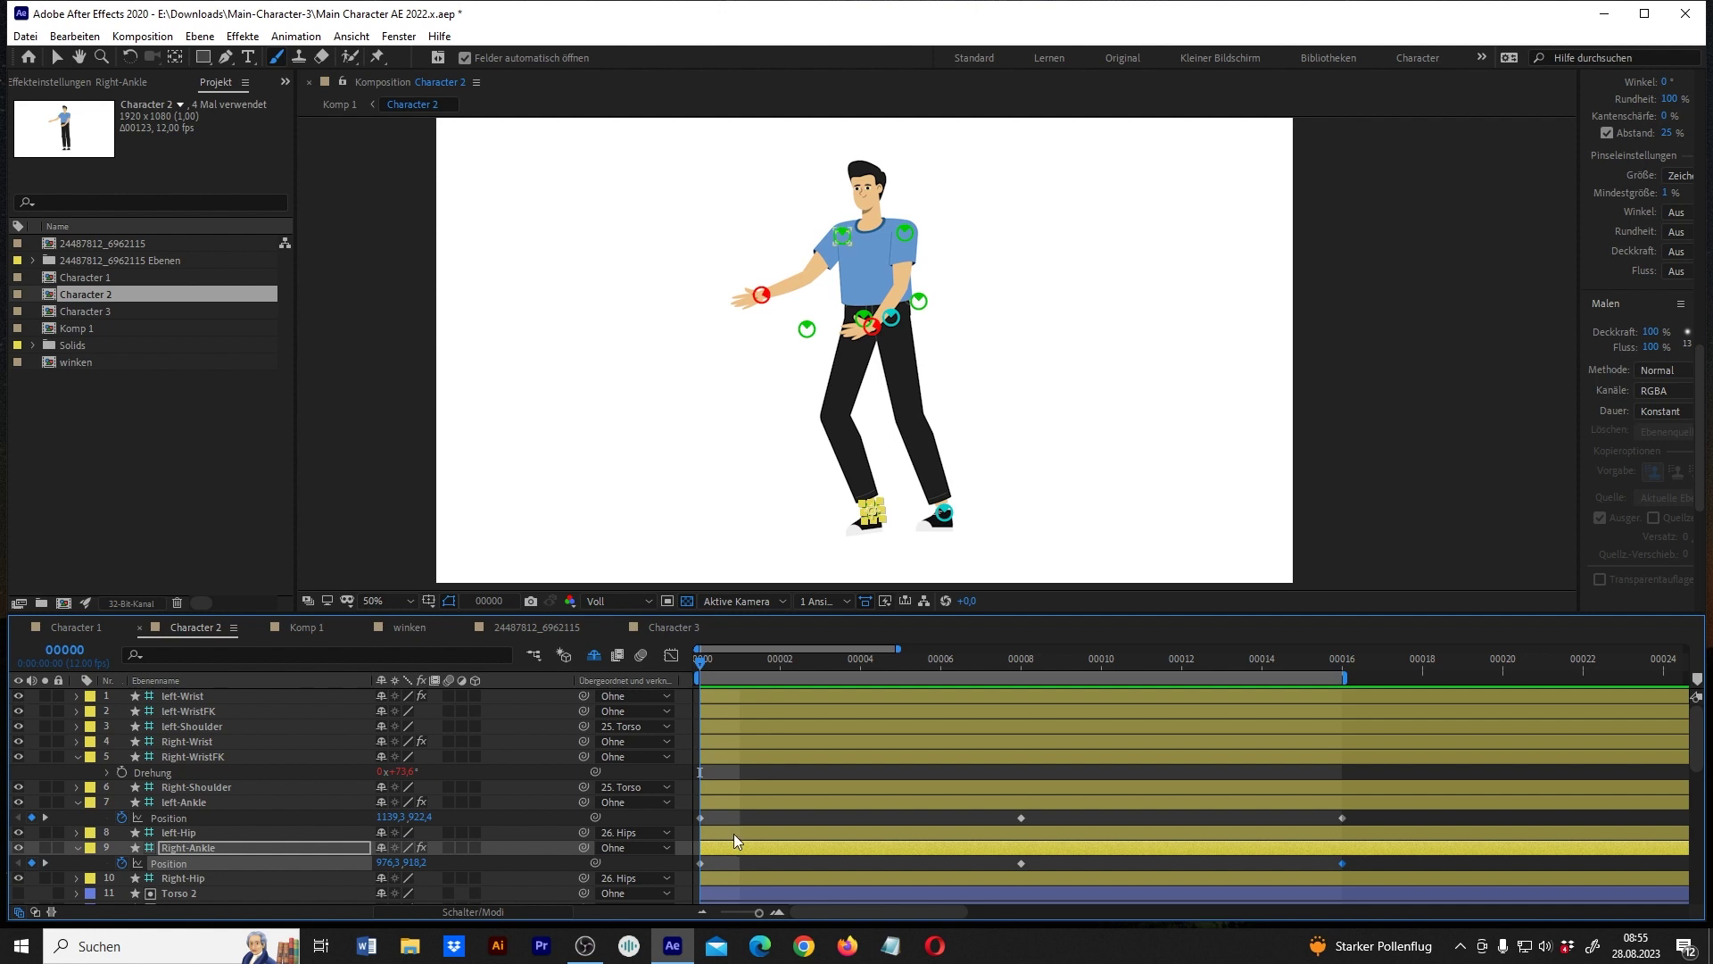
drag(416, 862, 267, 854)
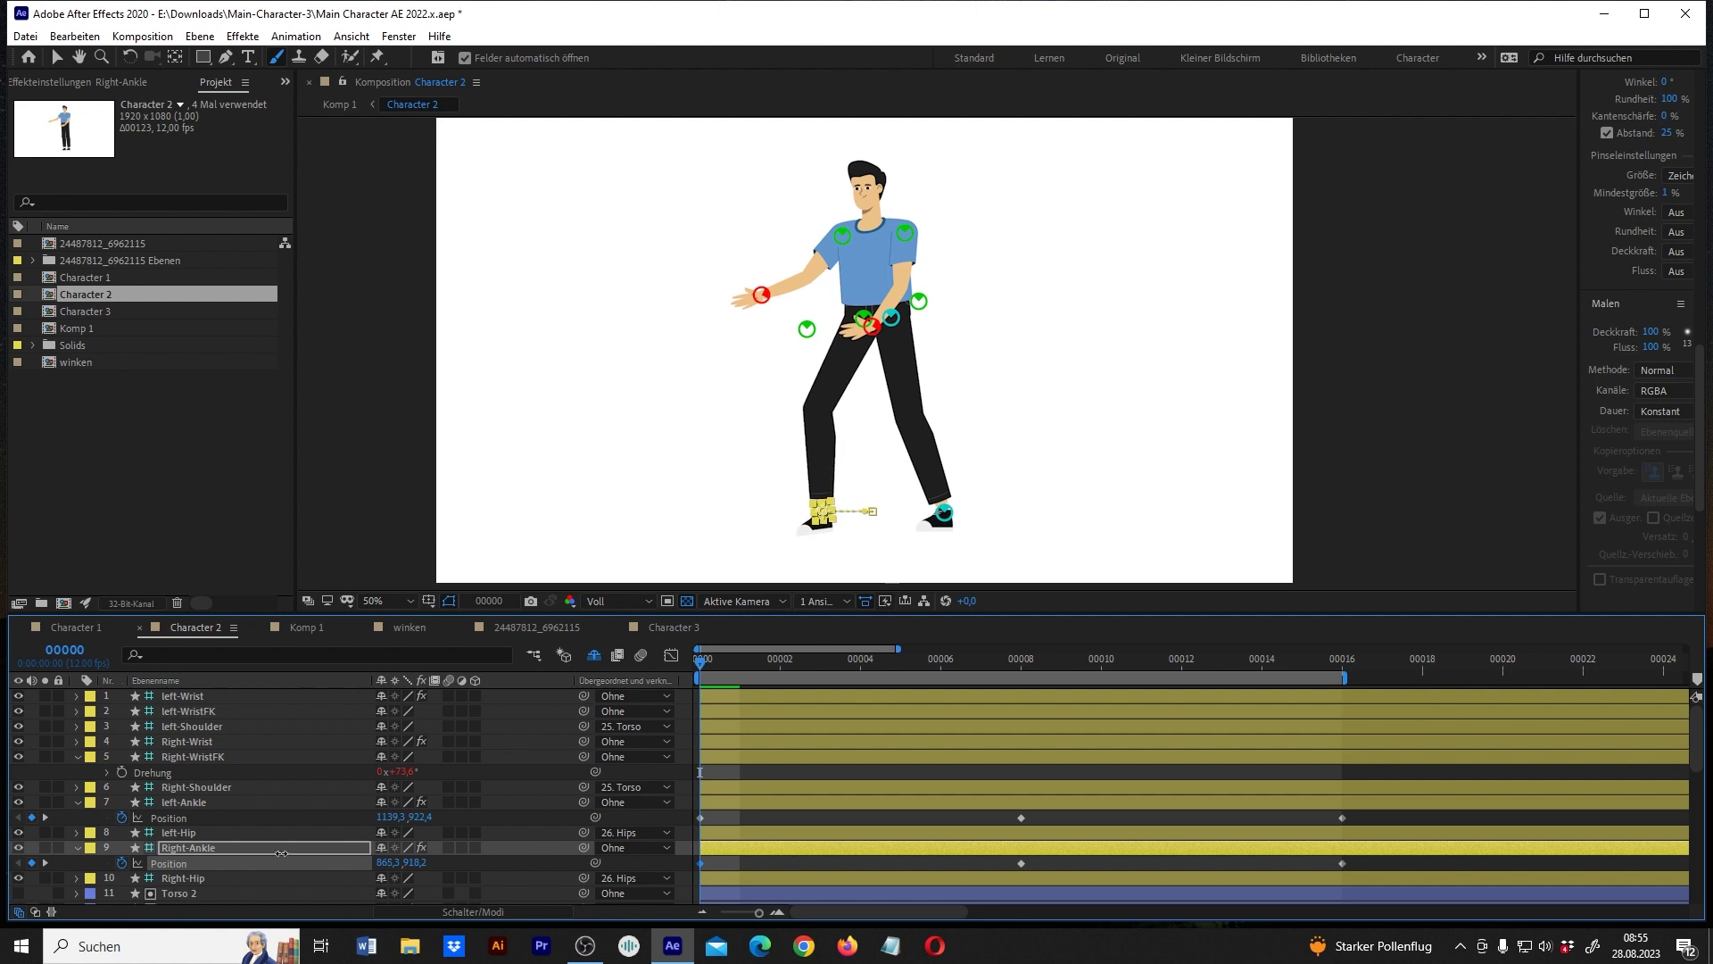
click(1338, 665)
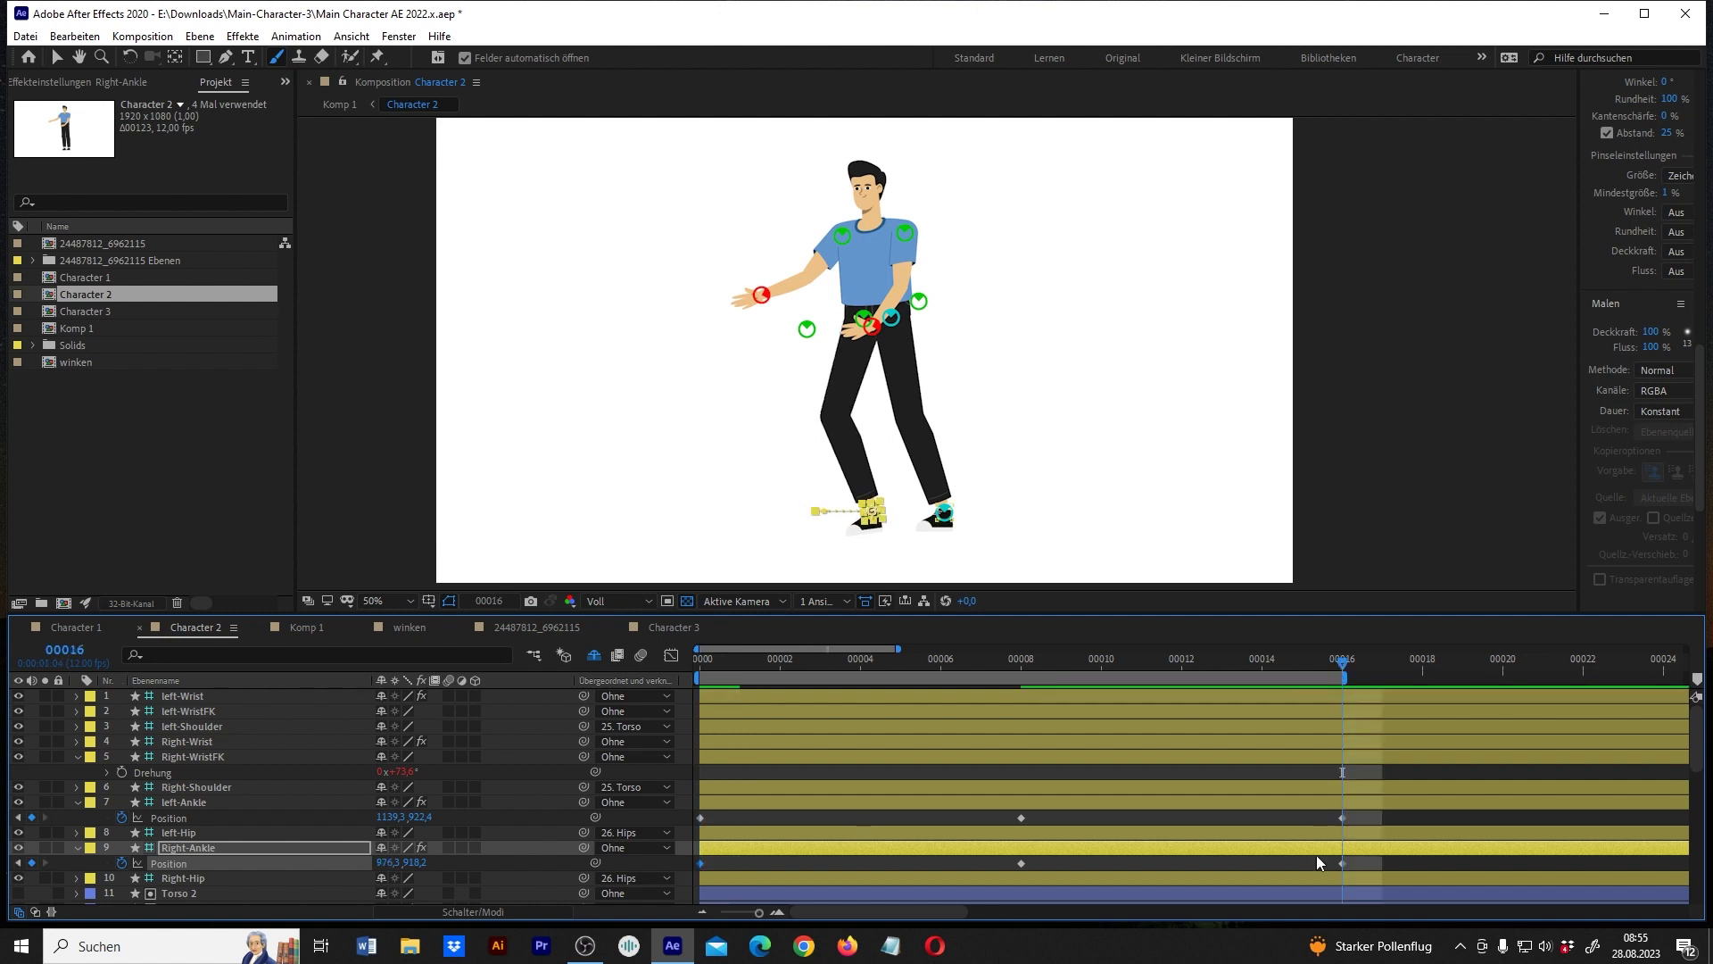
click(1340, 863)
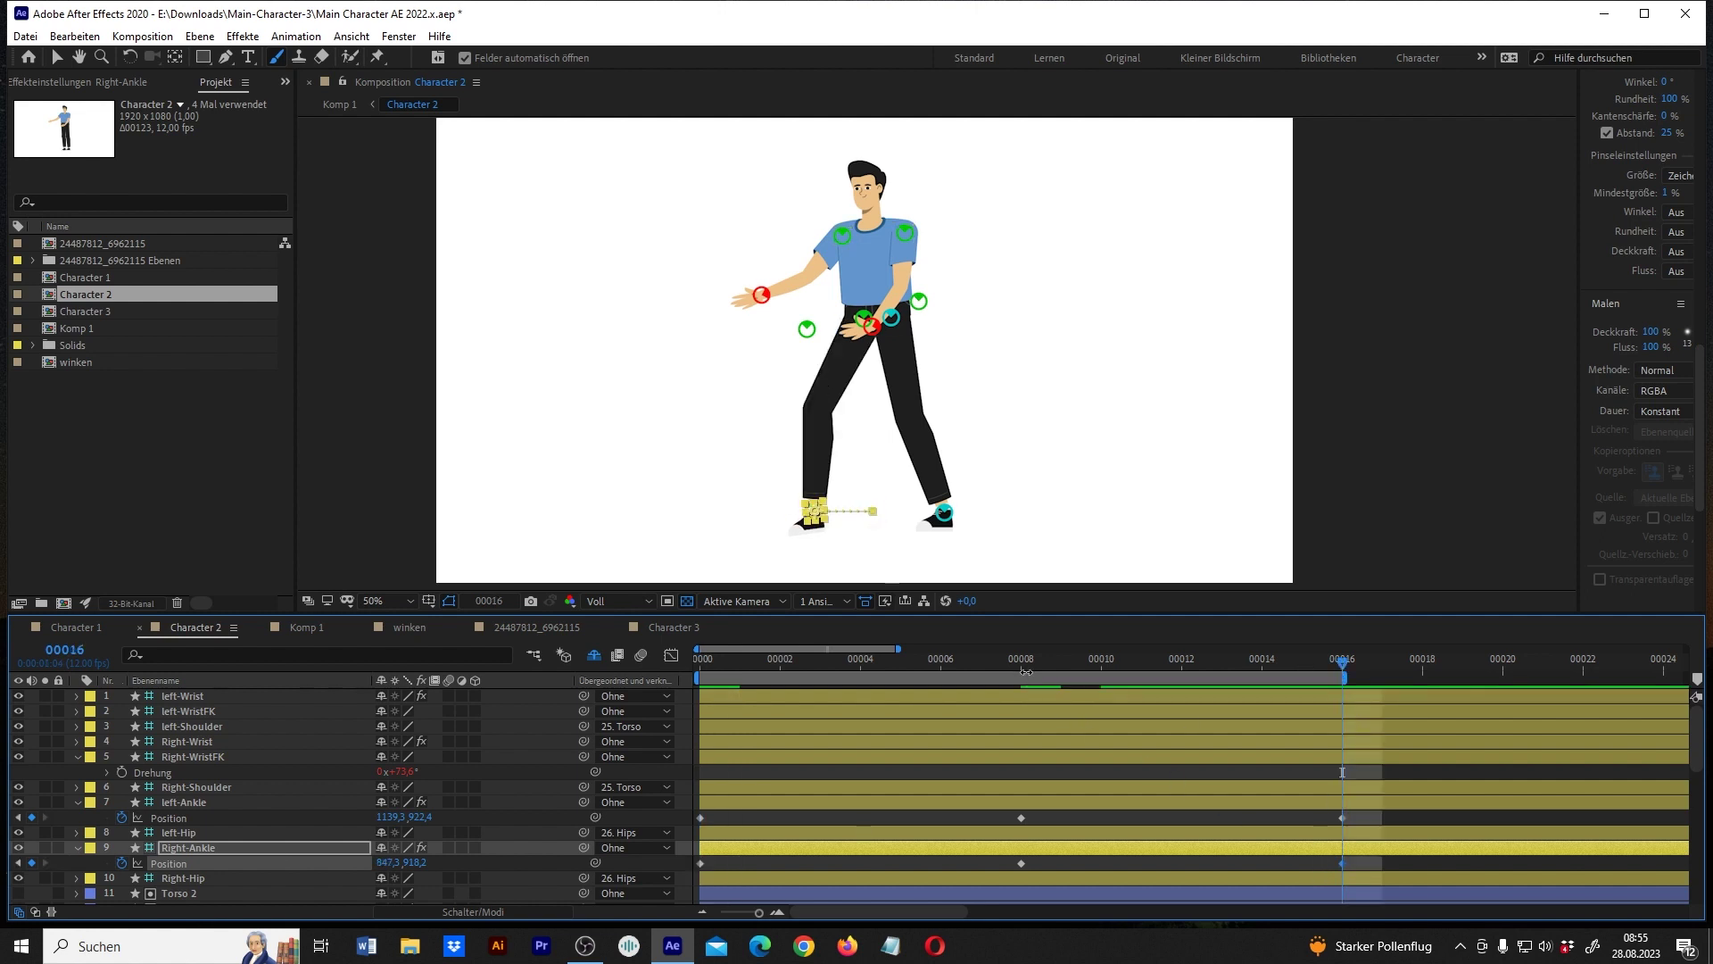
click(1024, 662)
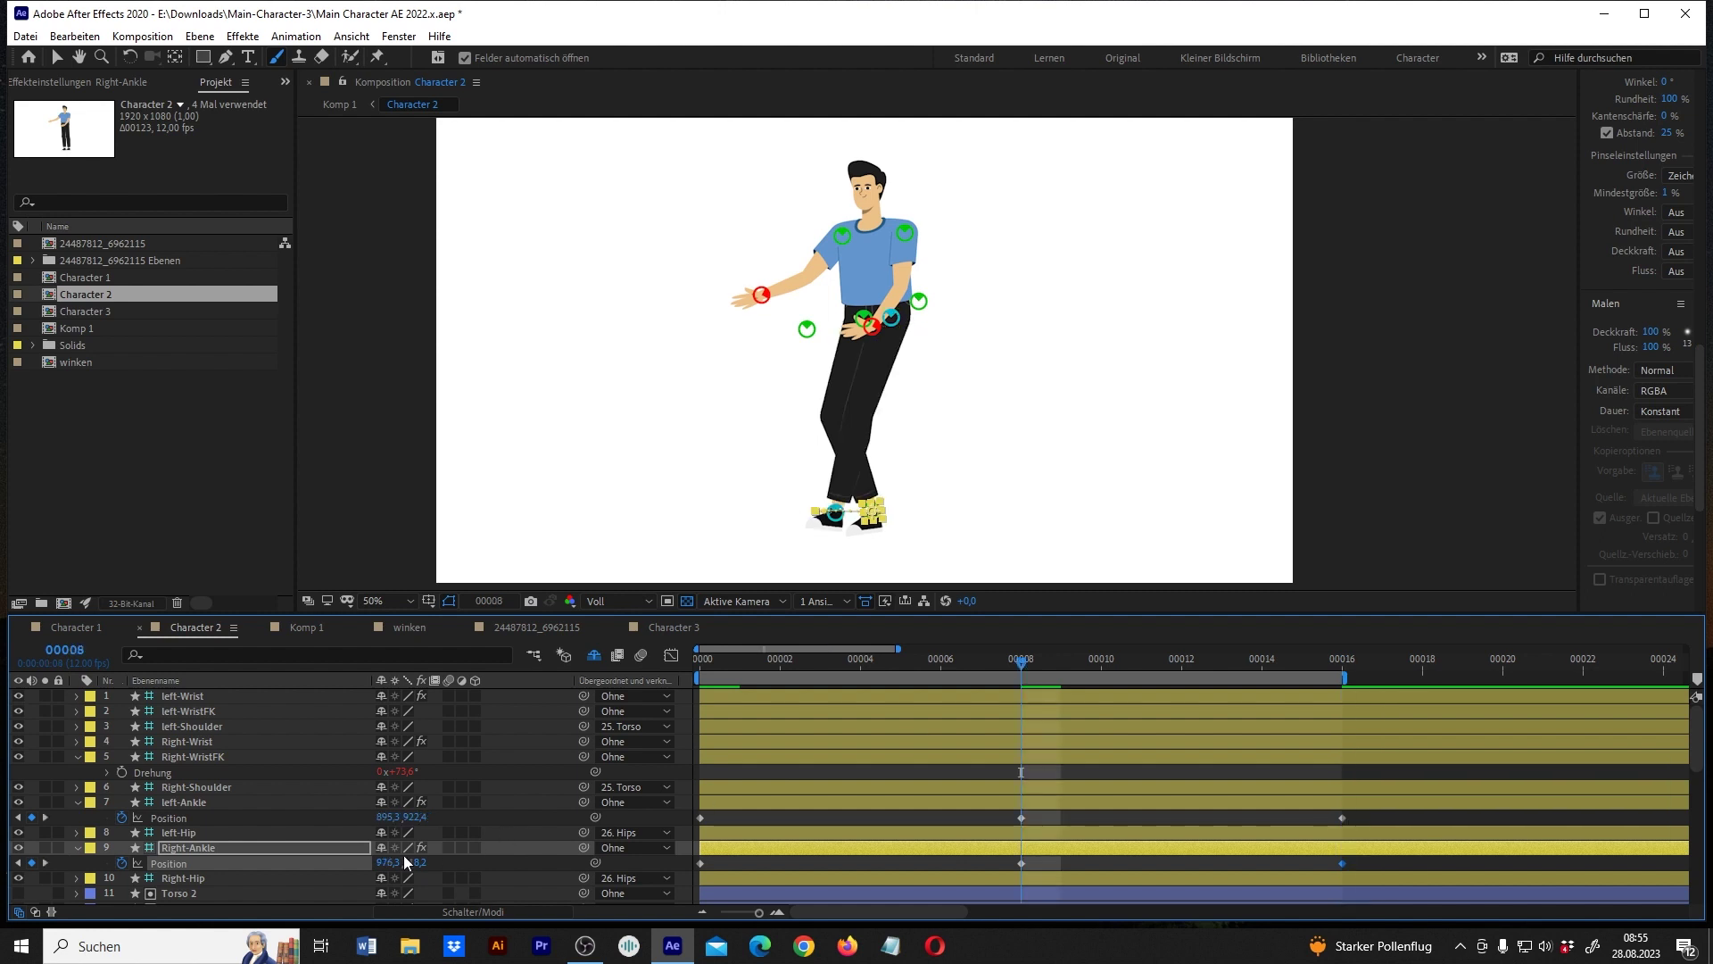
drag(383, 864, 533, 858)
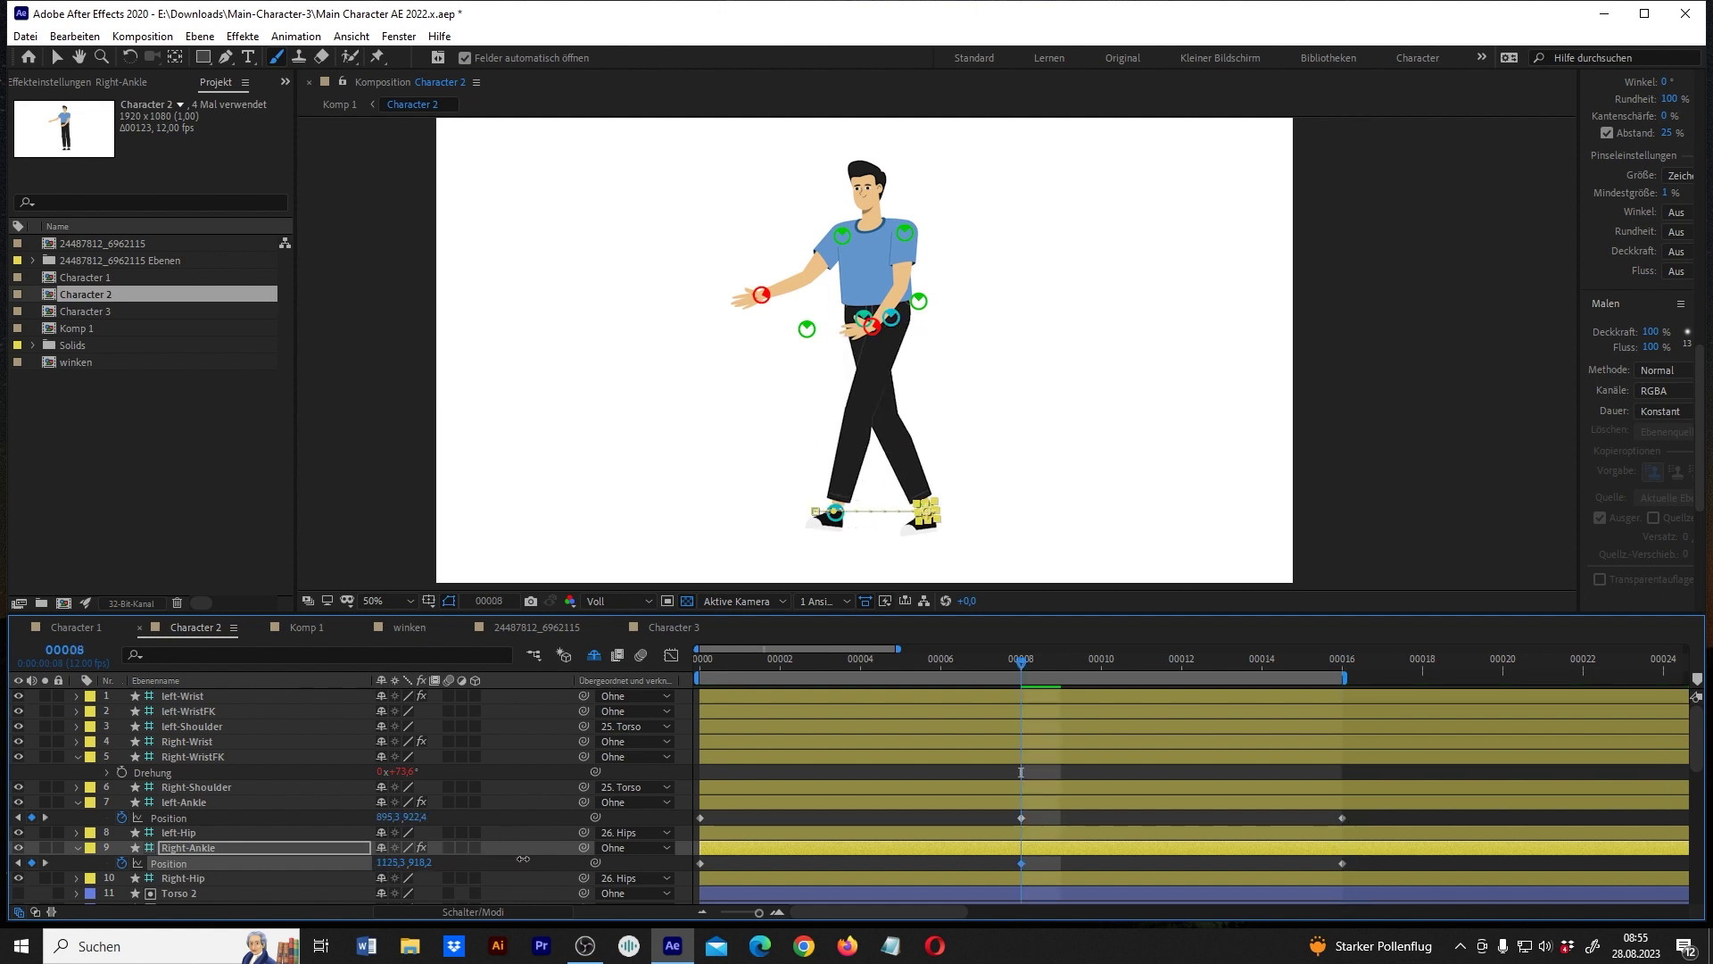
drag(533, 858, 803, 671)
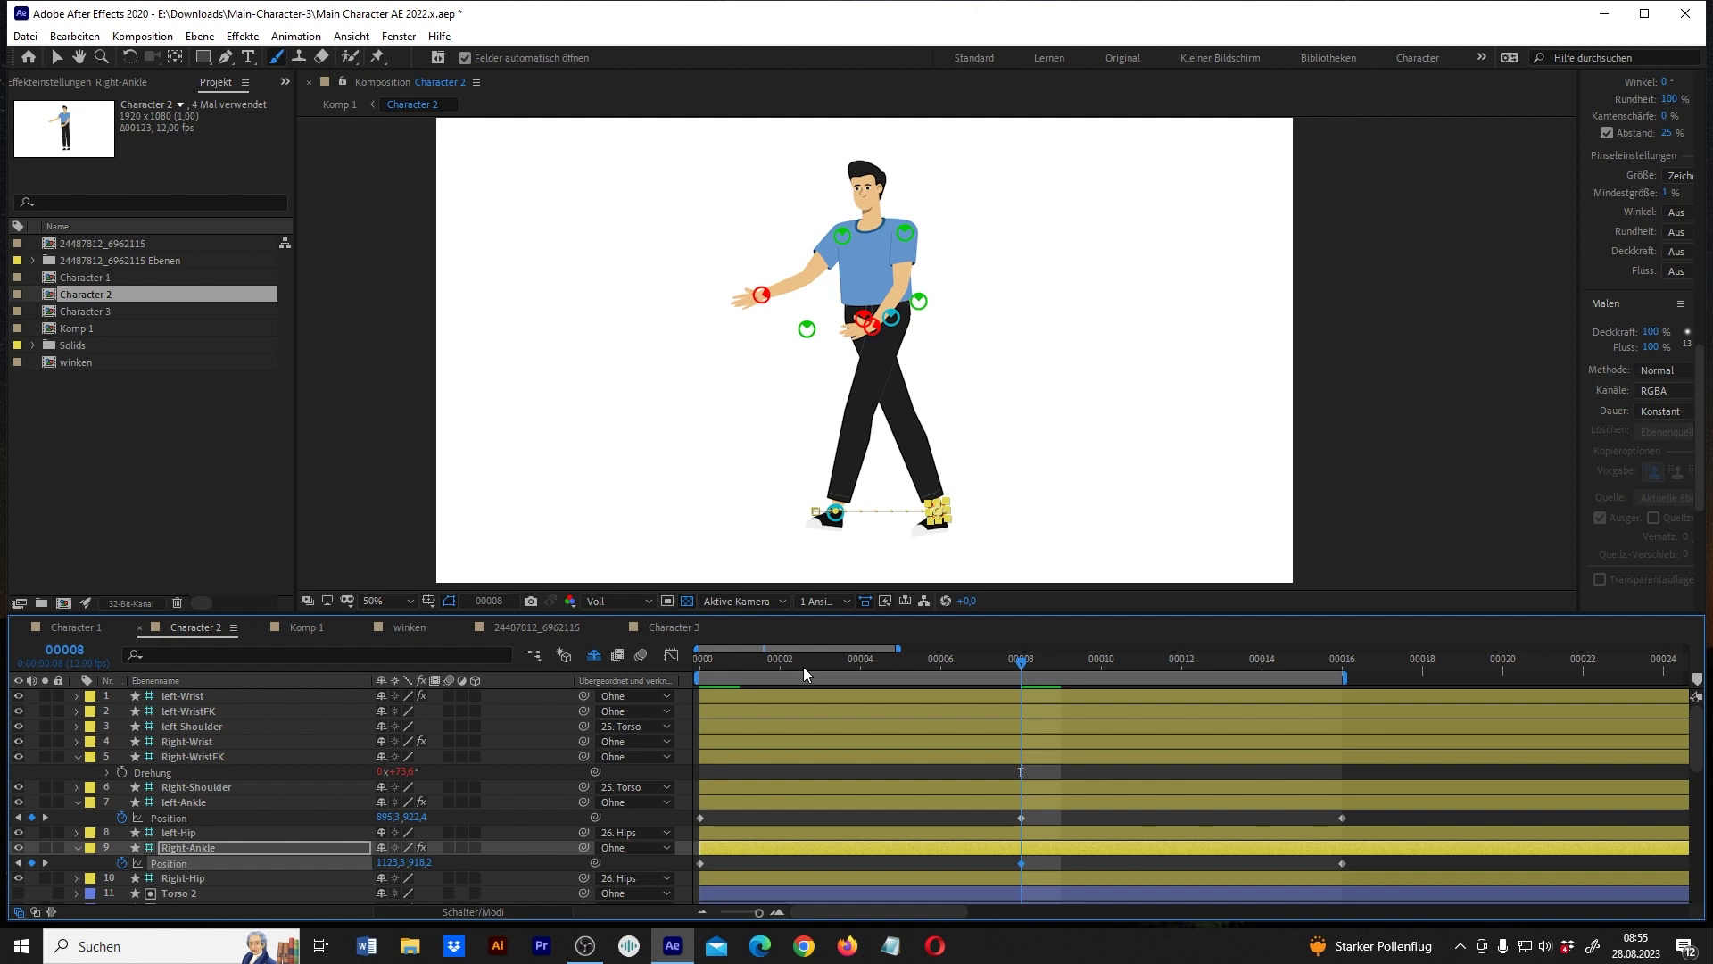
Preview the walk and select the Right-Ankle position keyframes.
key(space)
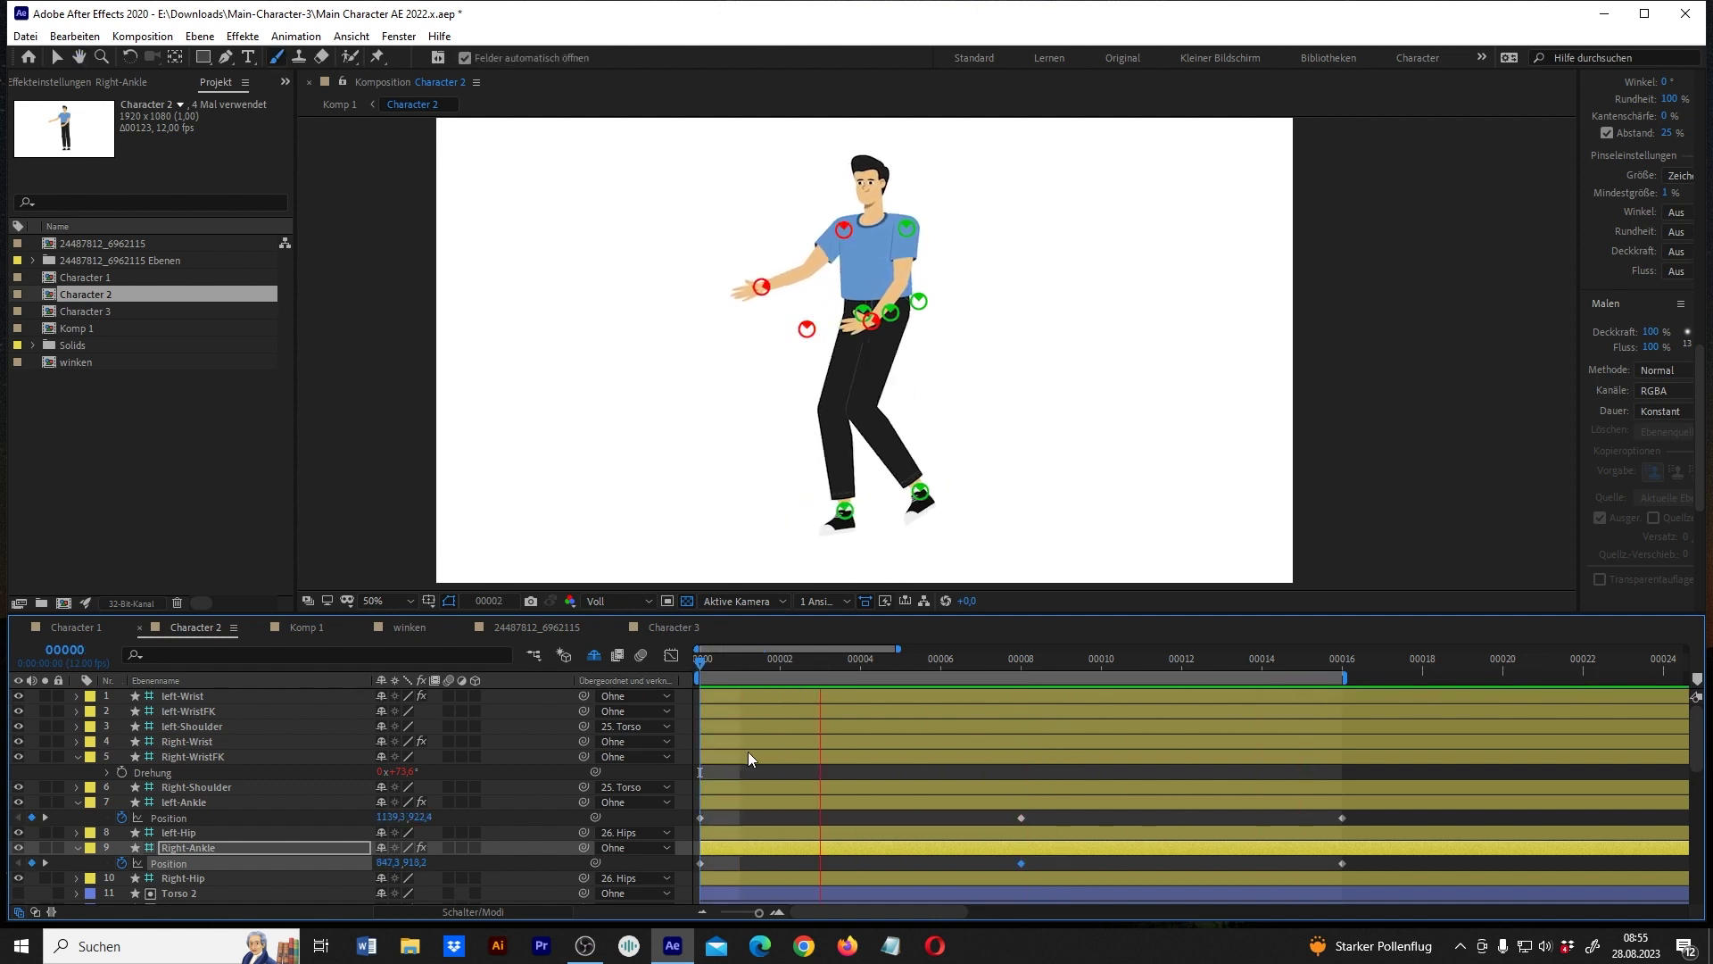
key(space)
drag(1366, 866, 1003, 875)
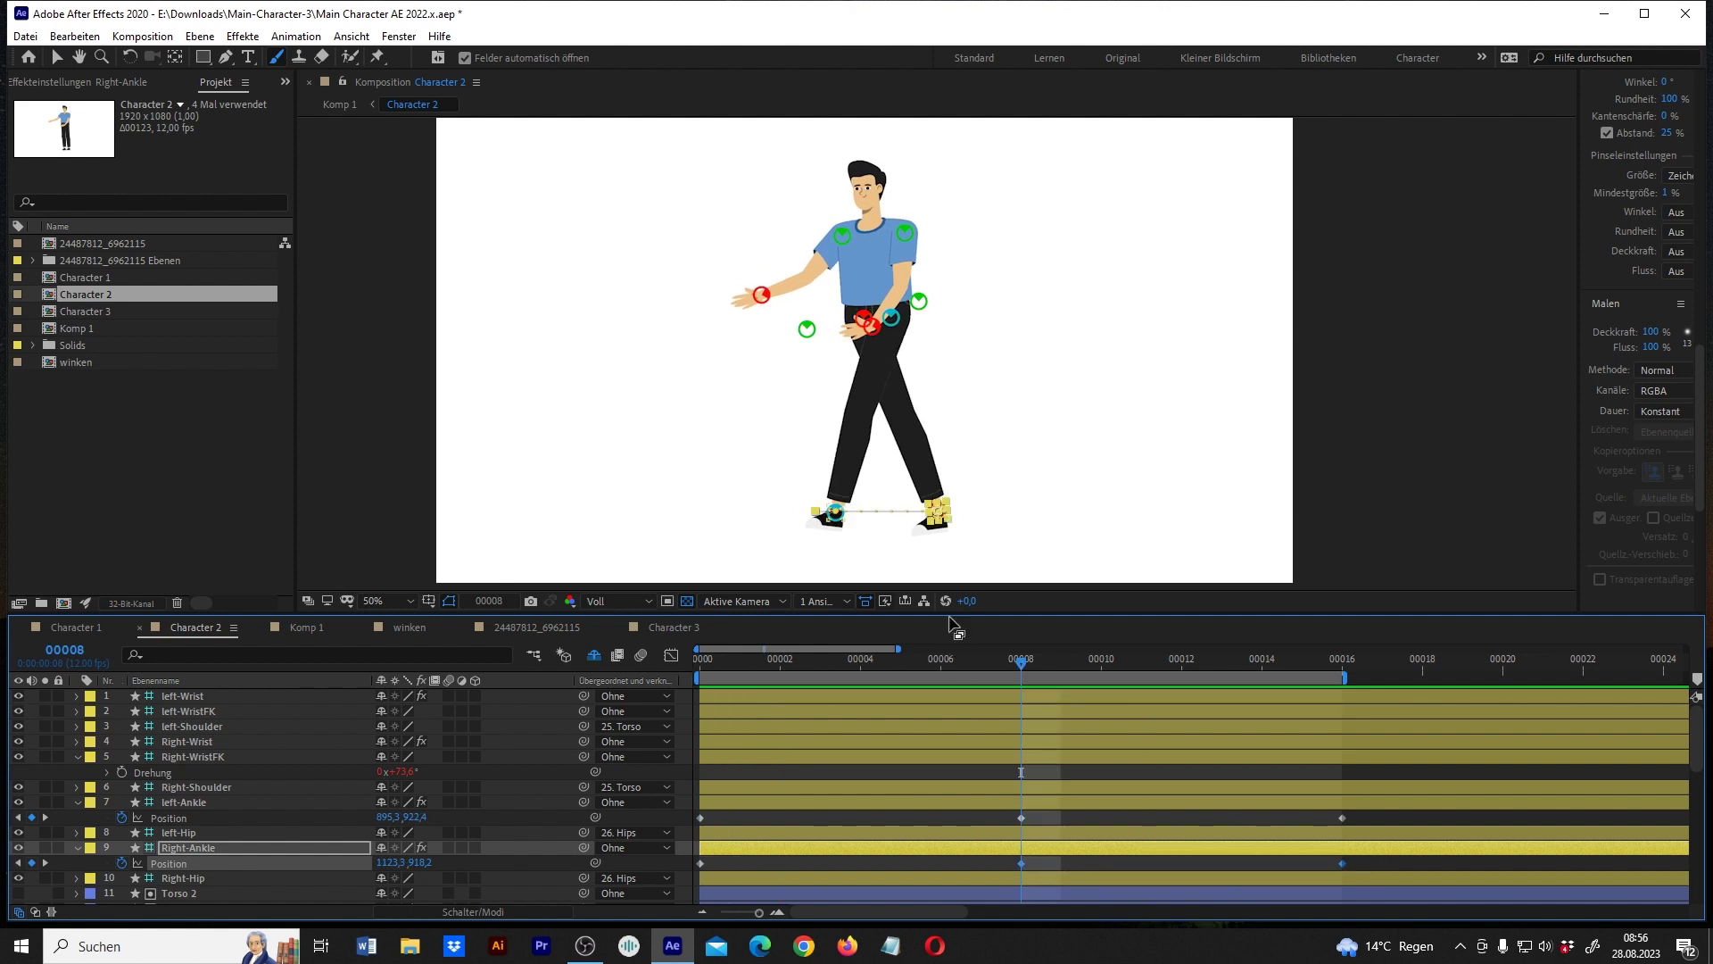
Zoom into the feet and bend the right ankle's motion path upward into an arc.
scroll(948, 535, up, 2)
scroll(964, 402, up, 1)
scroll(982, 268, up, 1)
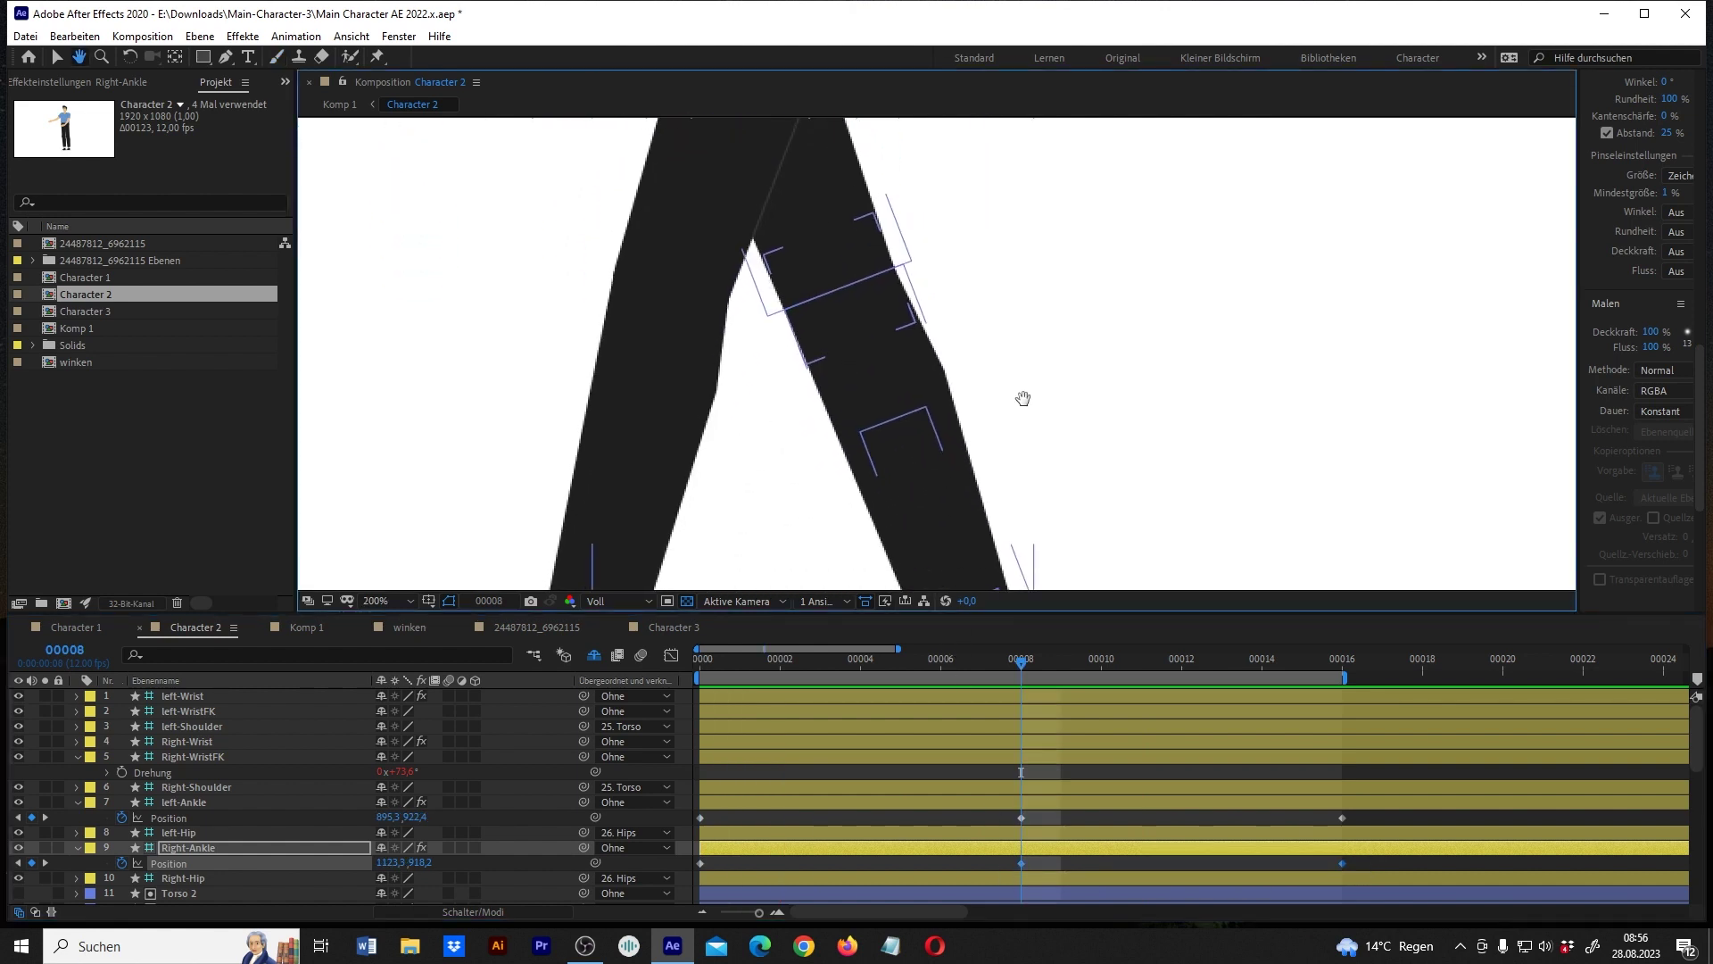
scroll(1023, 398, down, 3)
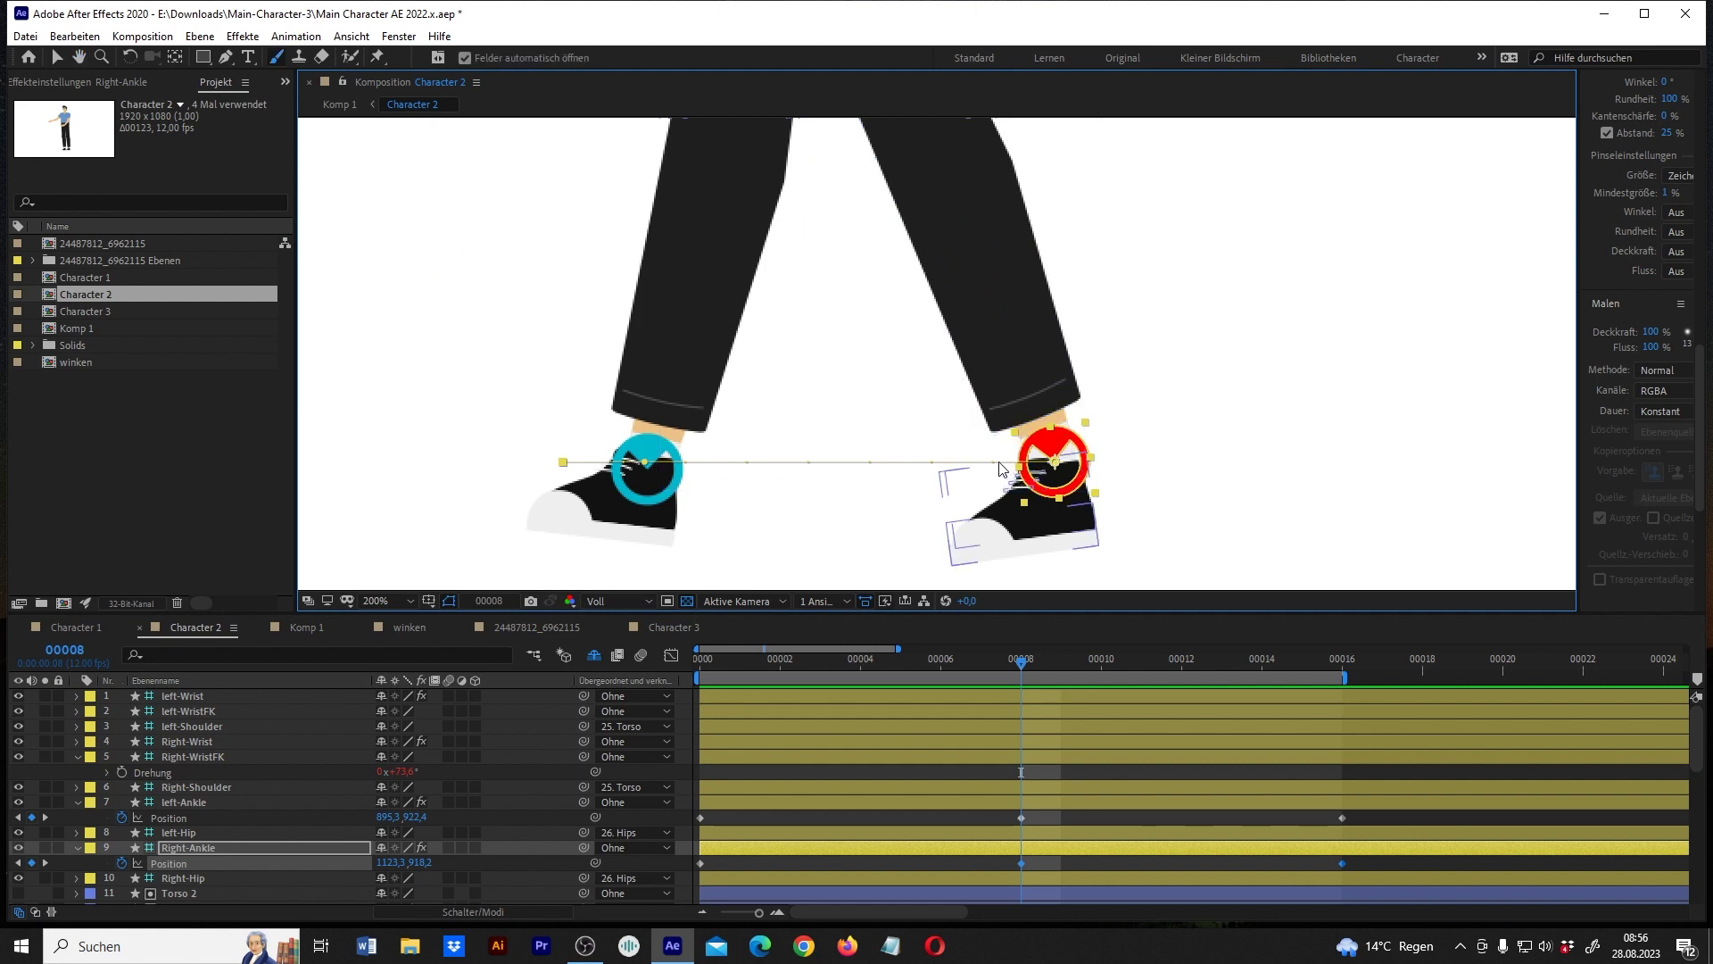
drag(678, 425, 877, 227)
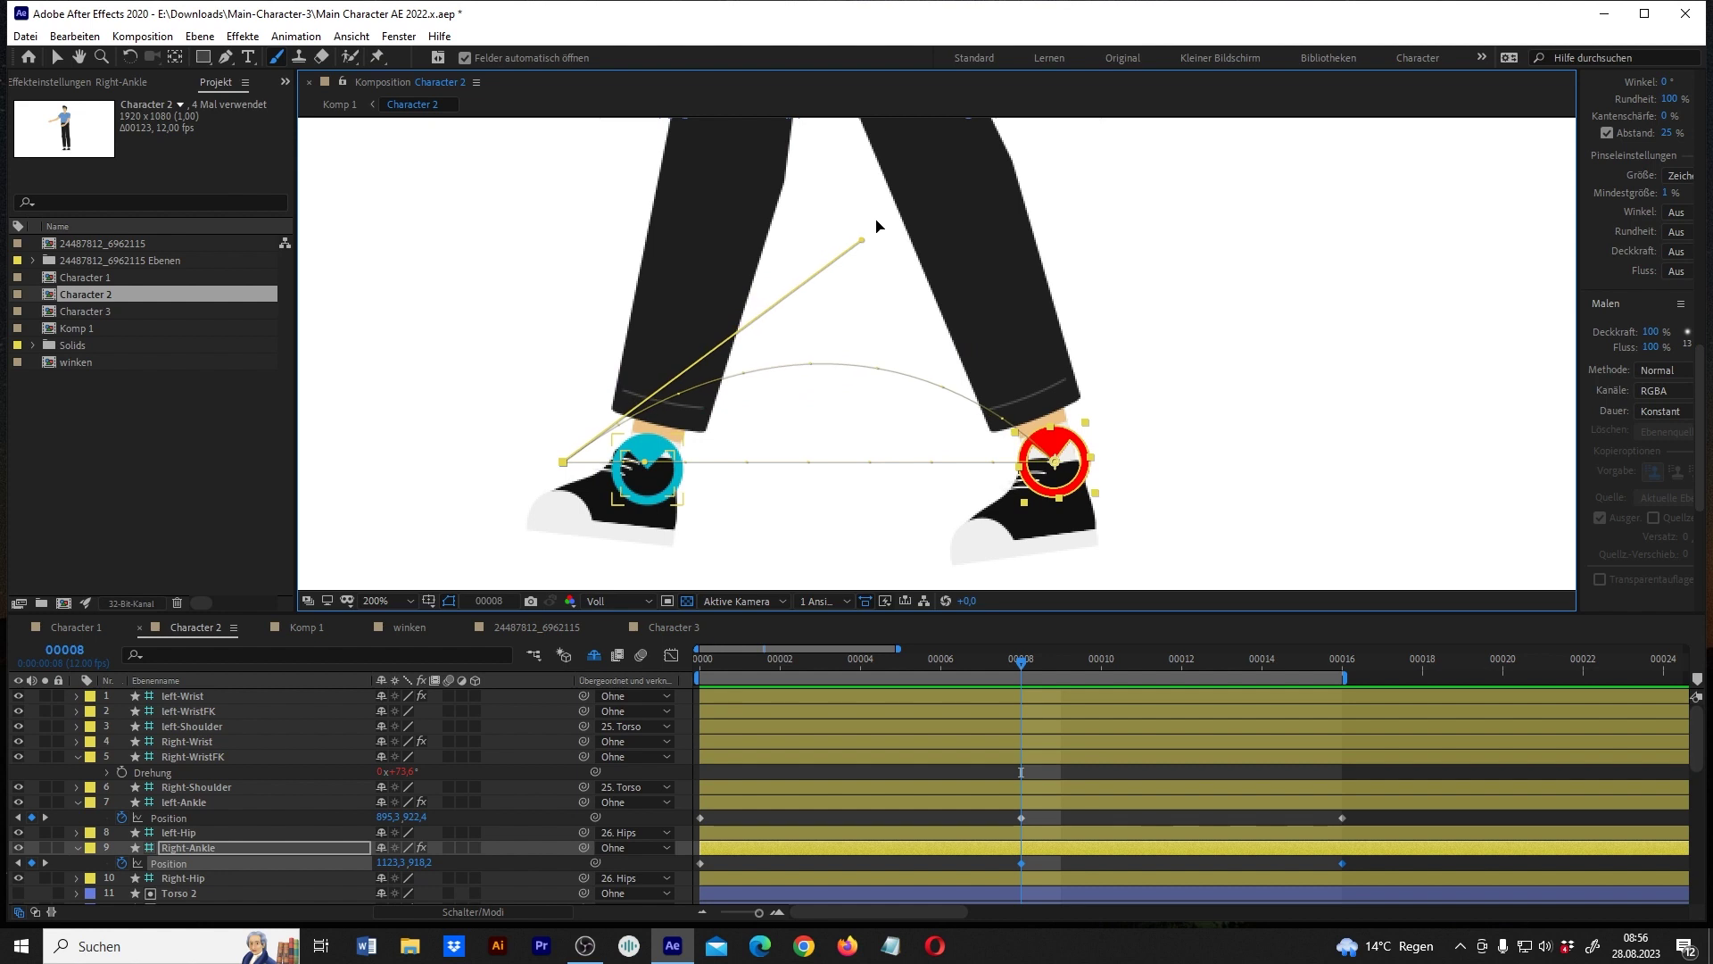
drag(877, 226, 873, 184)
Zoom out to the whole character and preview the walk.
key(slash)
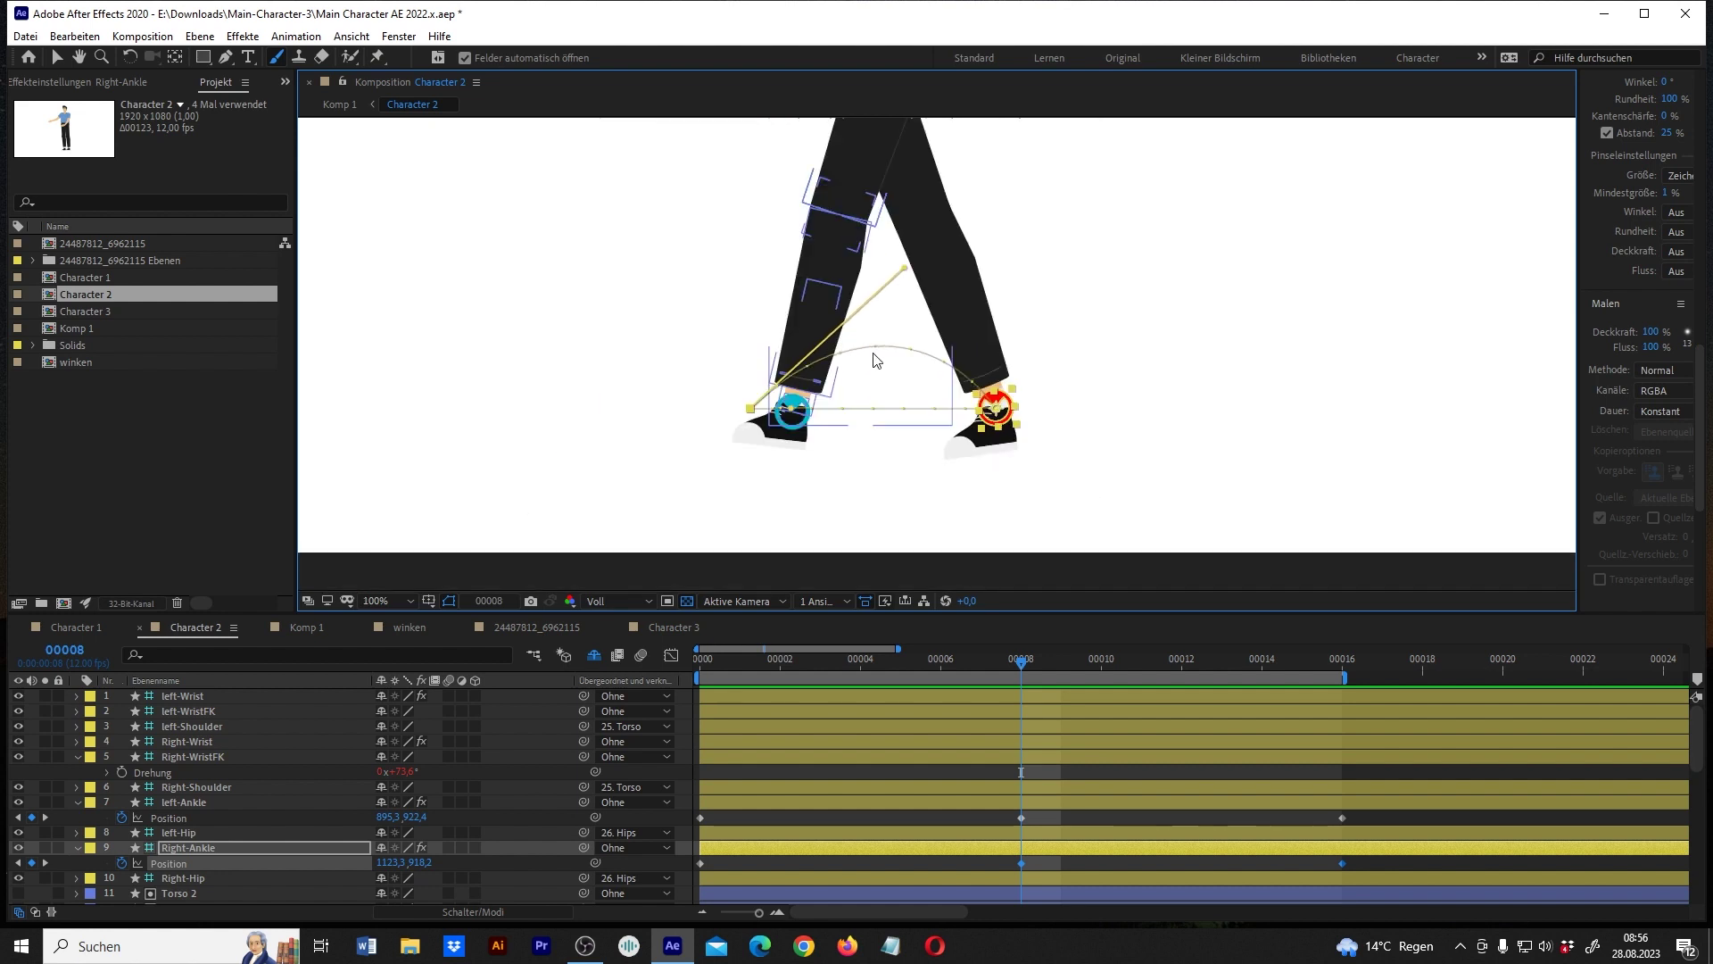
key(comma)
key(space)
key(space)
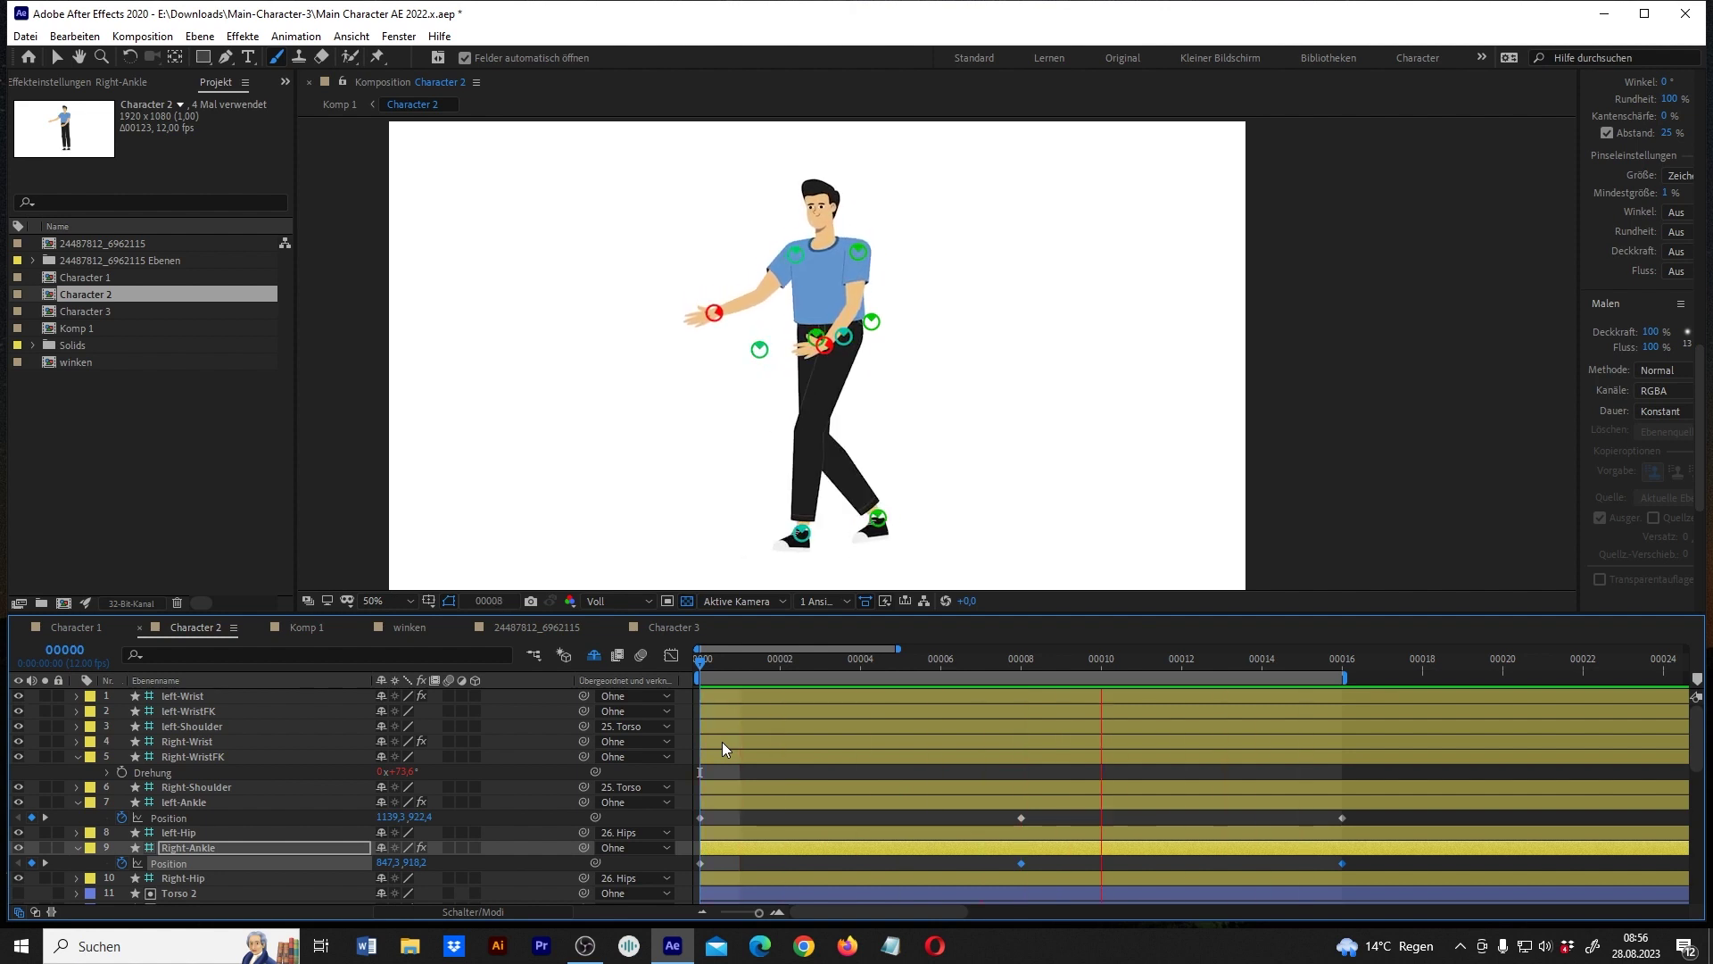
key(space)
Select the R SHoe layer and set a starting Rotation keyframe at frame 0.
scroll(825, 782, down, 5)
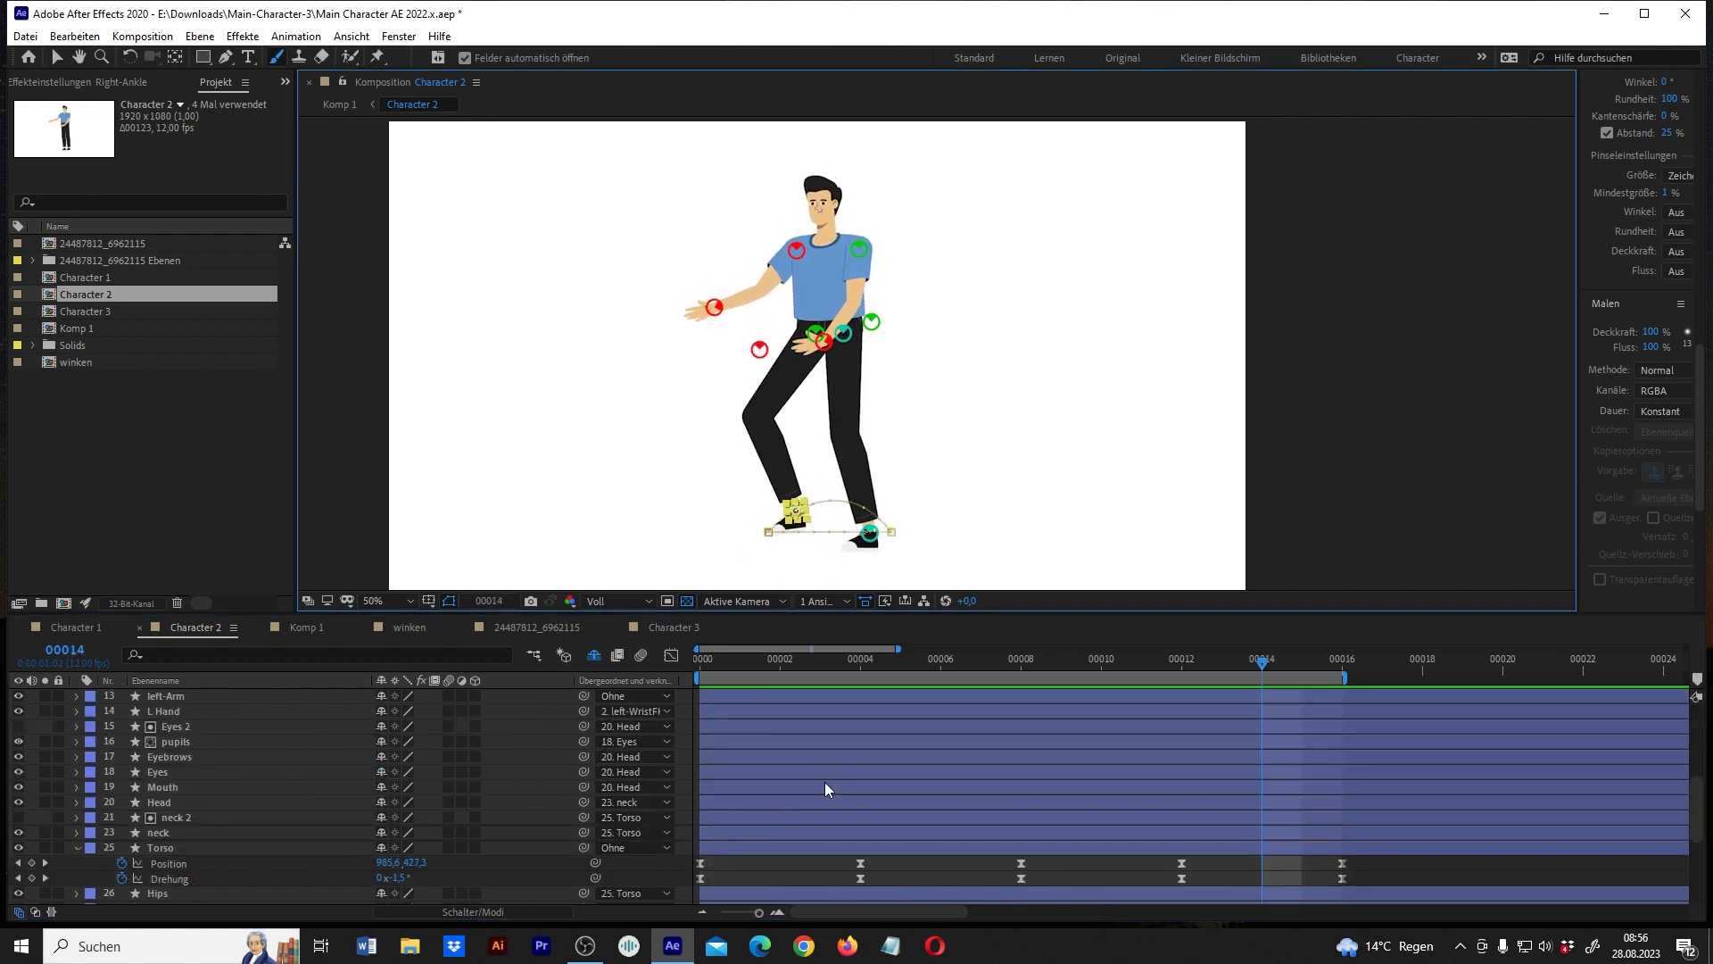
scroll(825, 781, up, 3)
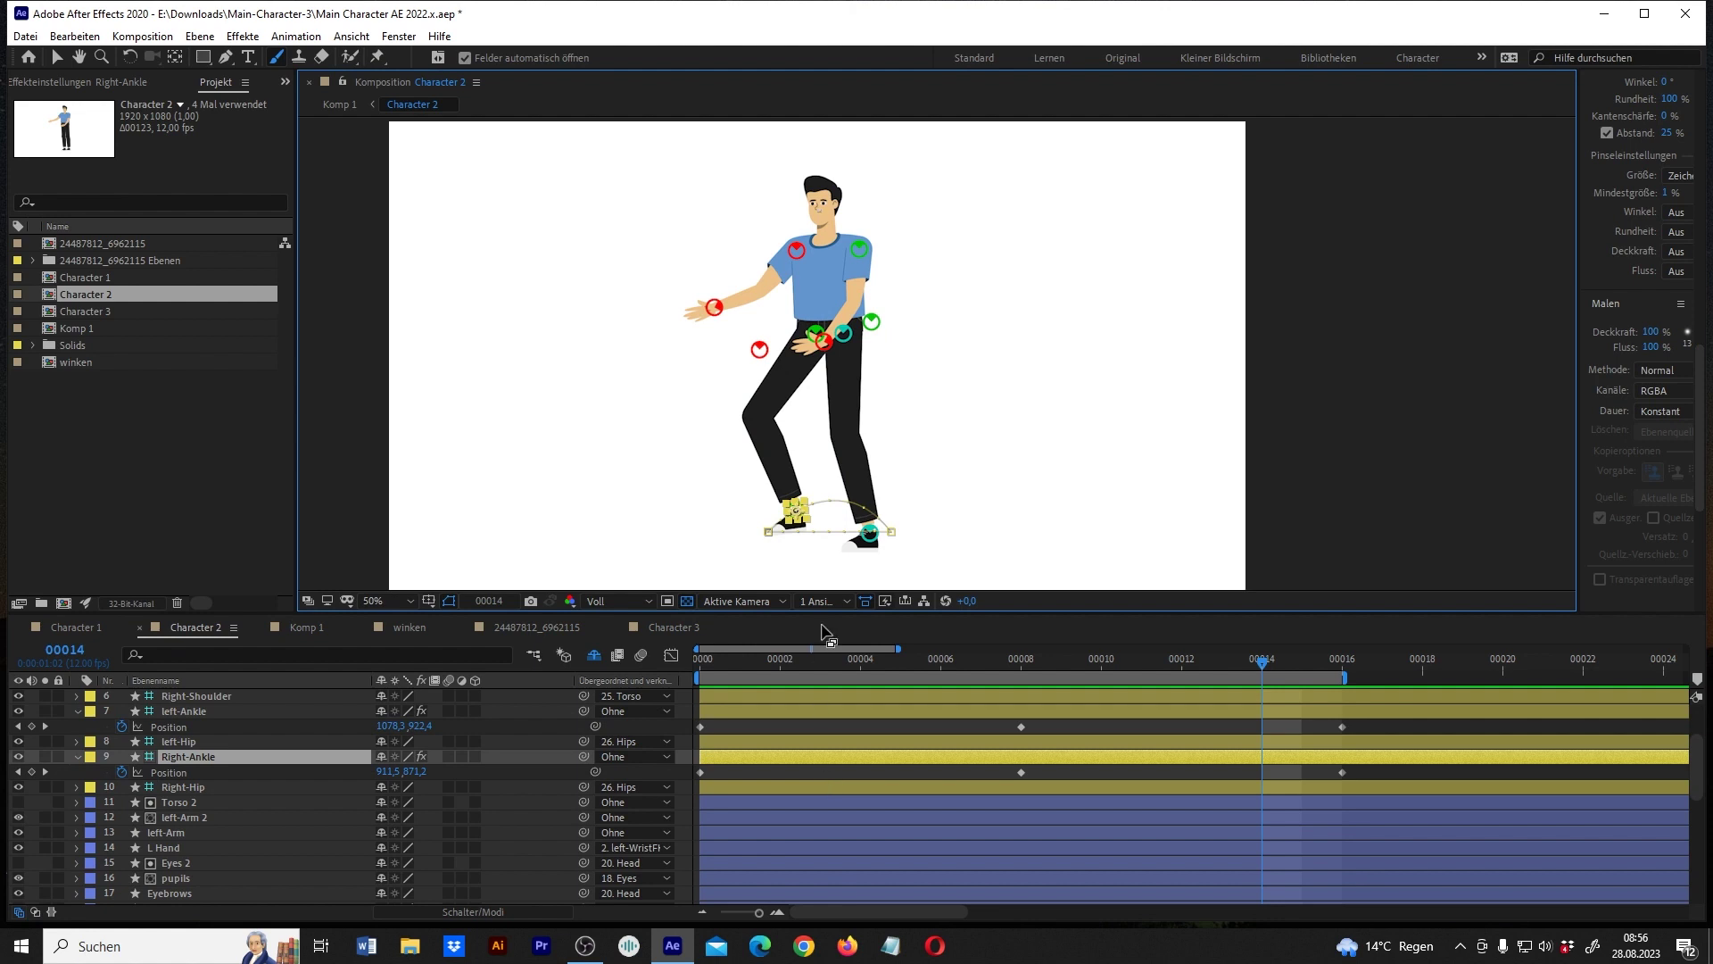
click(871, 535)
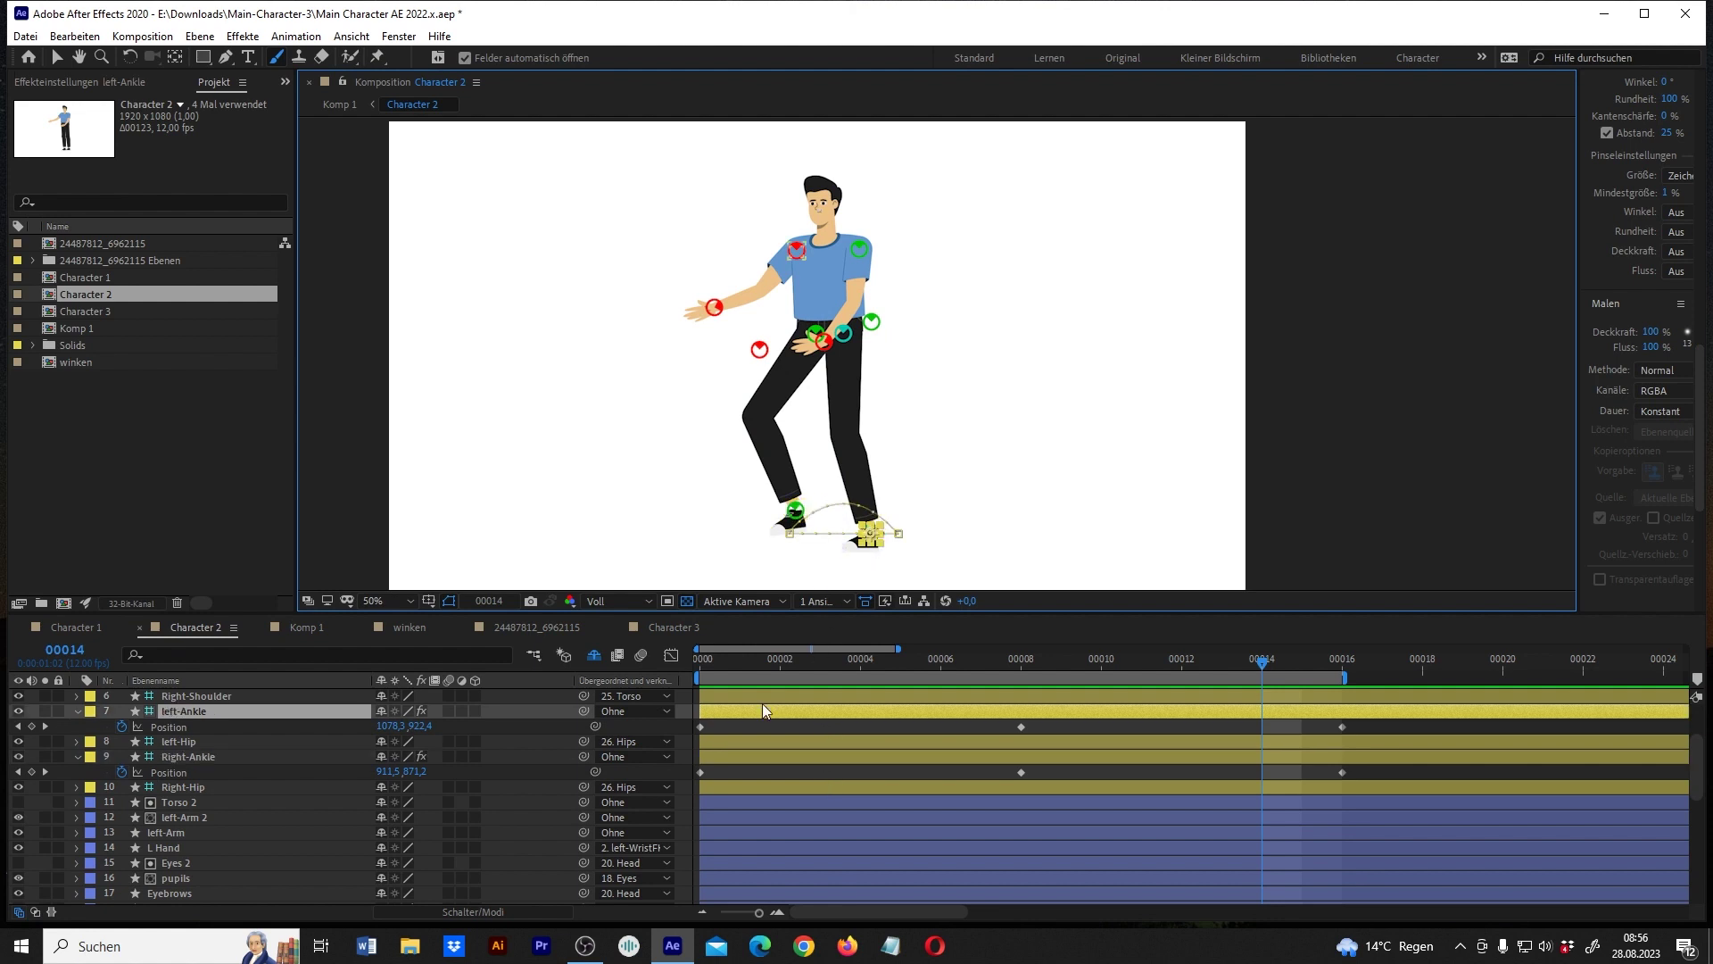
scroll(987, 451, up, 1)
scroll(1005, 447, down, 3)
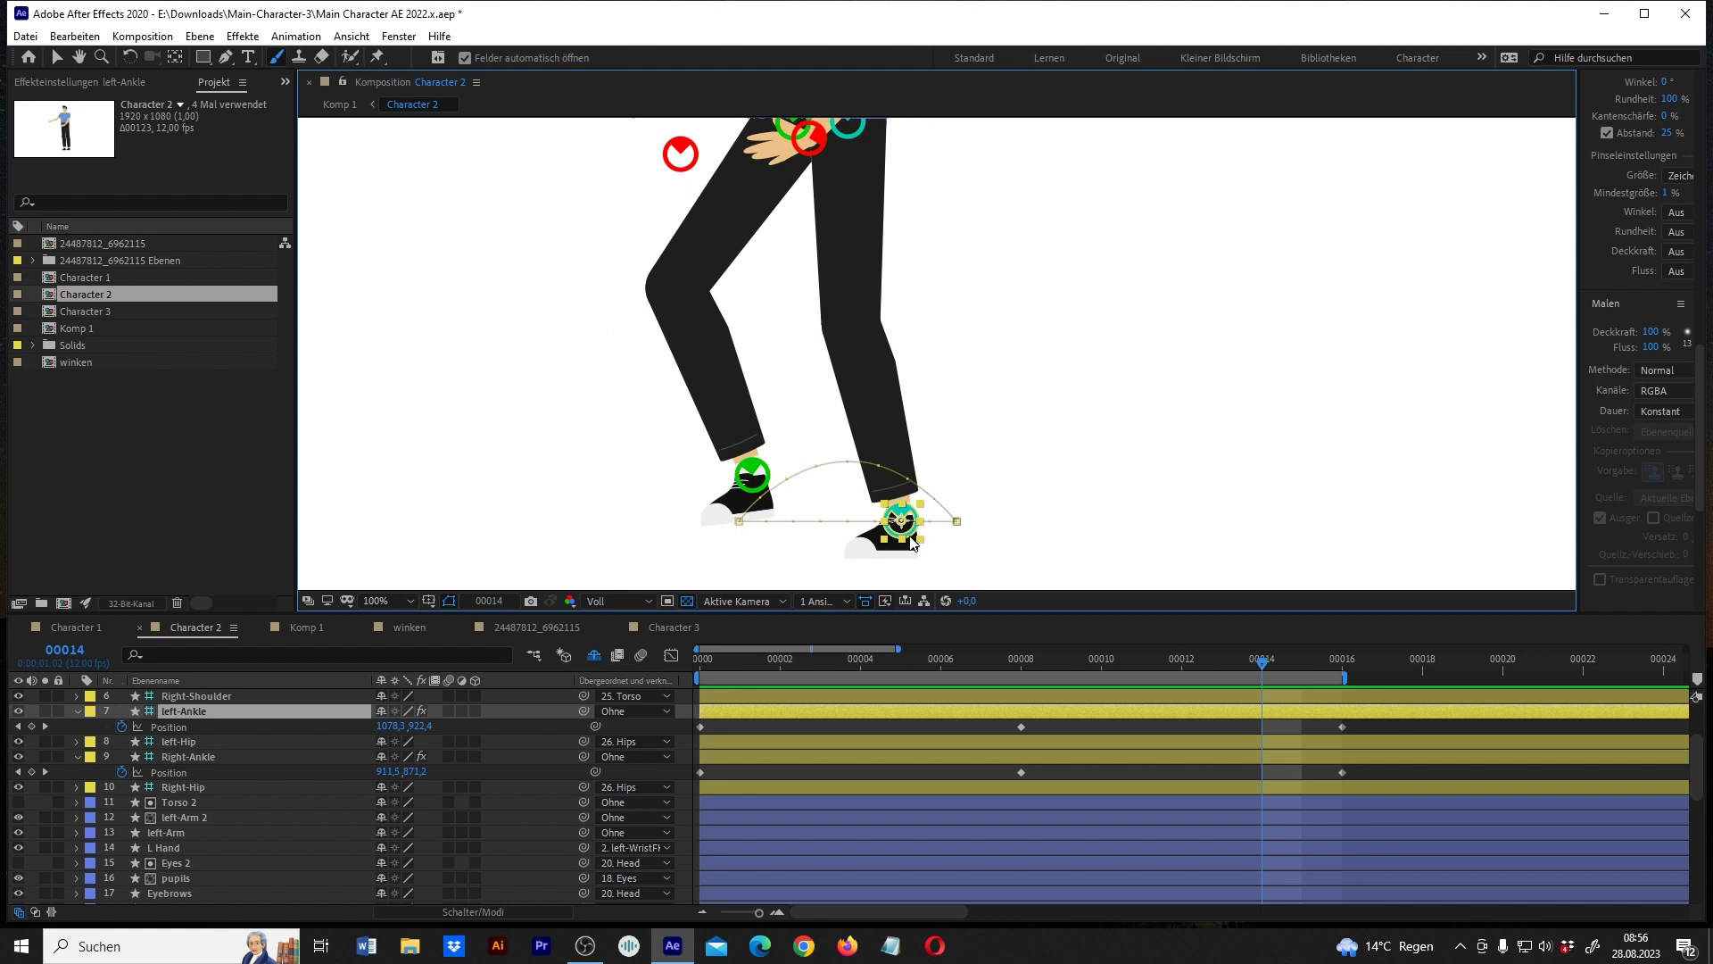
scroll(915, 822, down, 5)
click(915, 819)
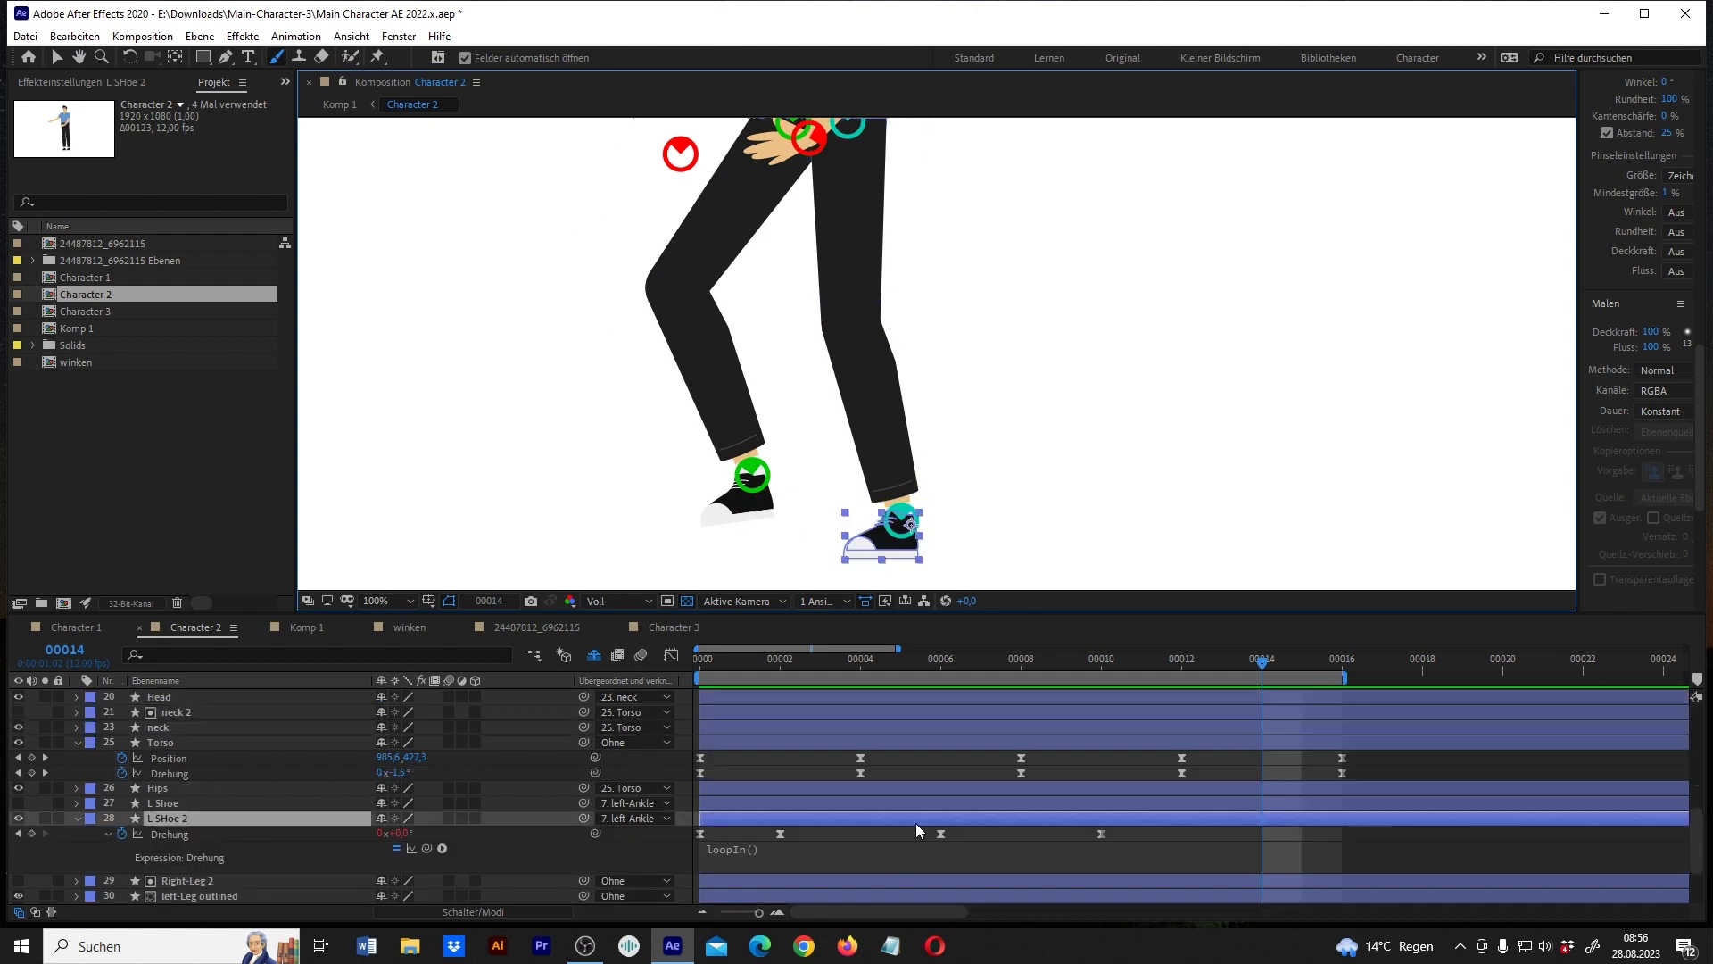
click(741, 510)
key(Home)
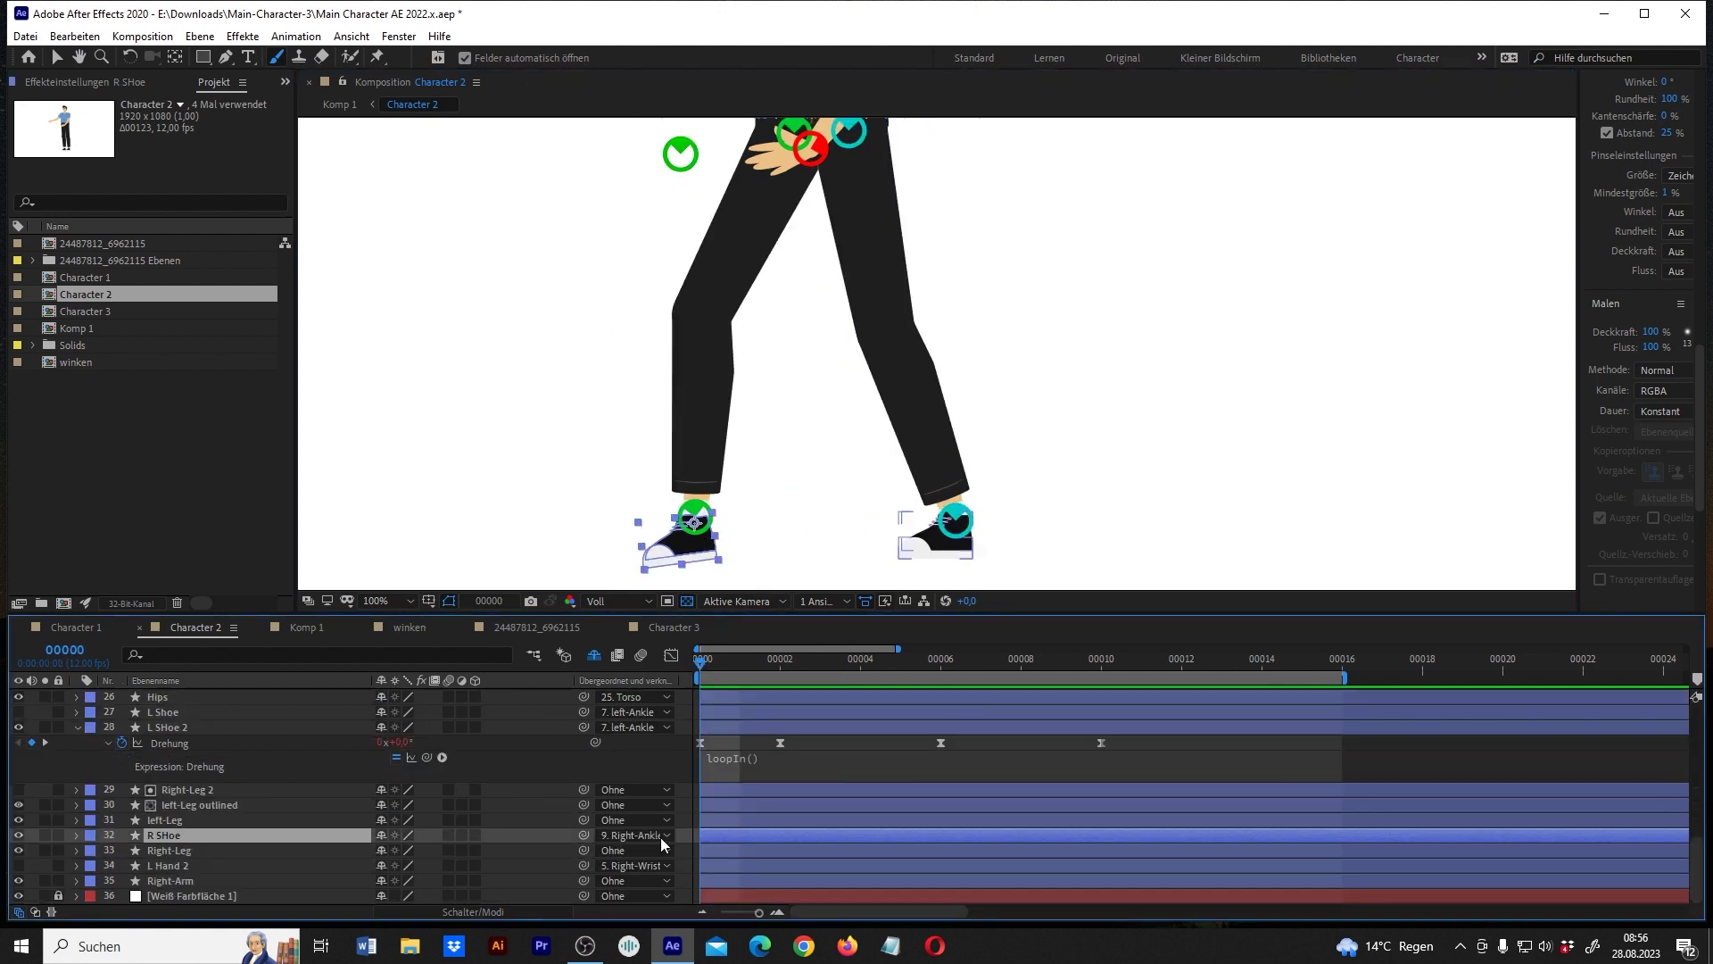
key(r)
click(122, 850)
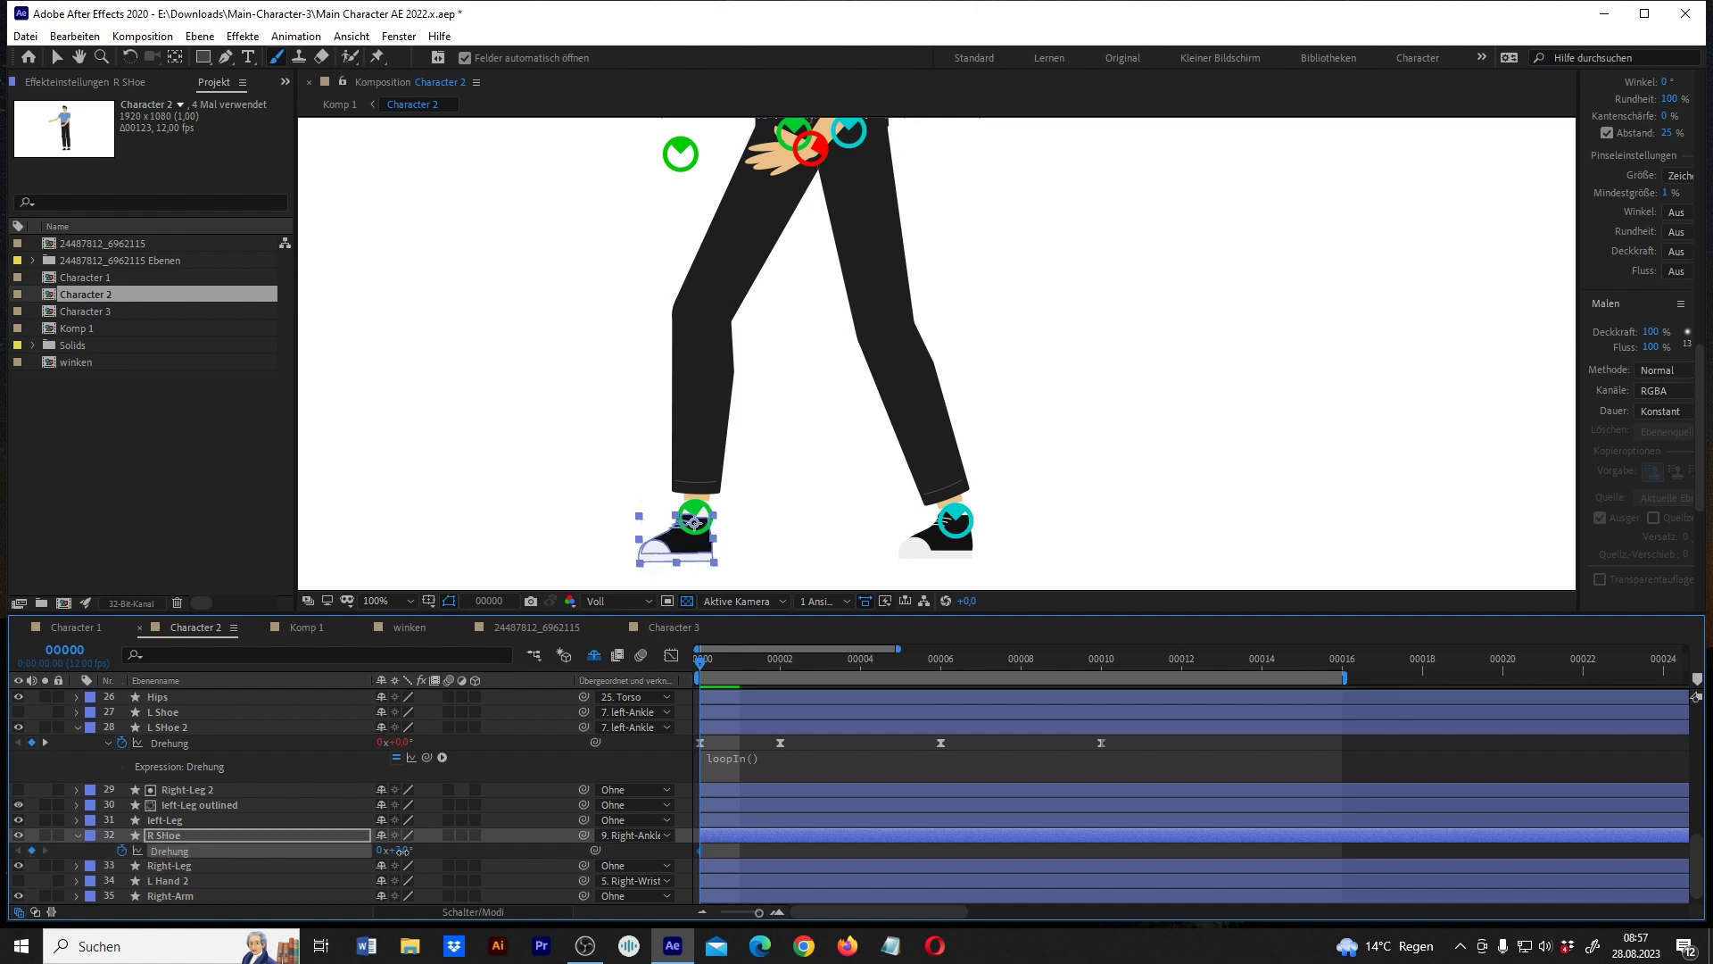
Rotate the right shoe to -35° at frame 10 and +20° at frame 13.
drag(744, 660, 823, 667)
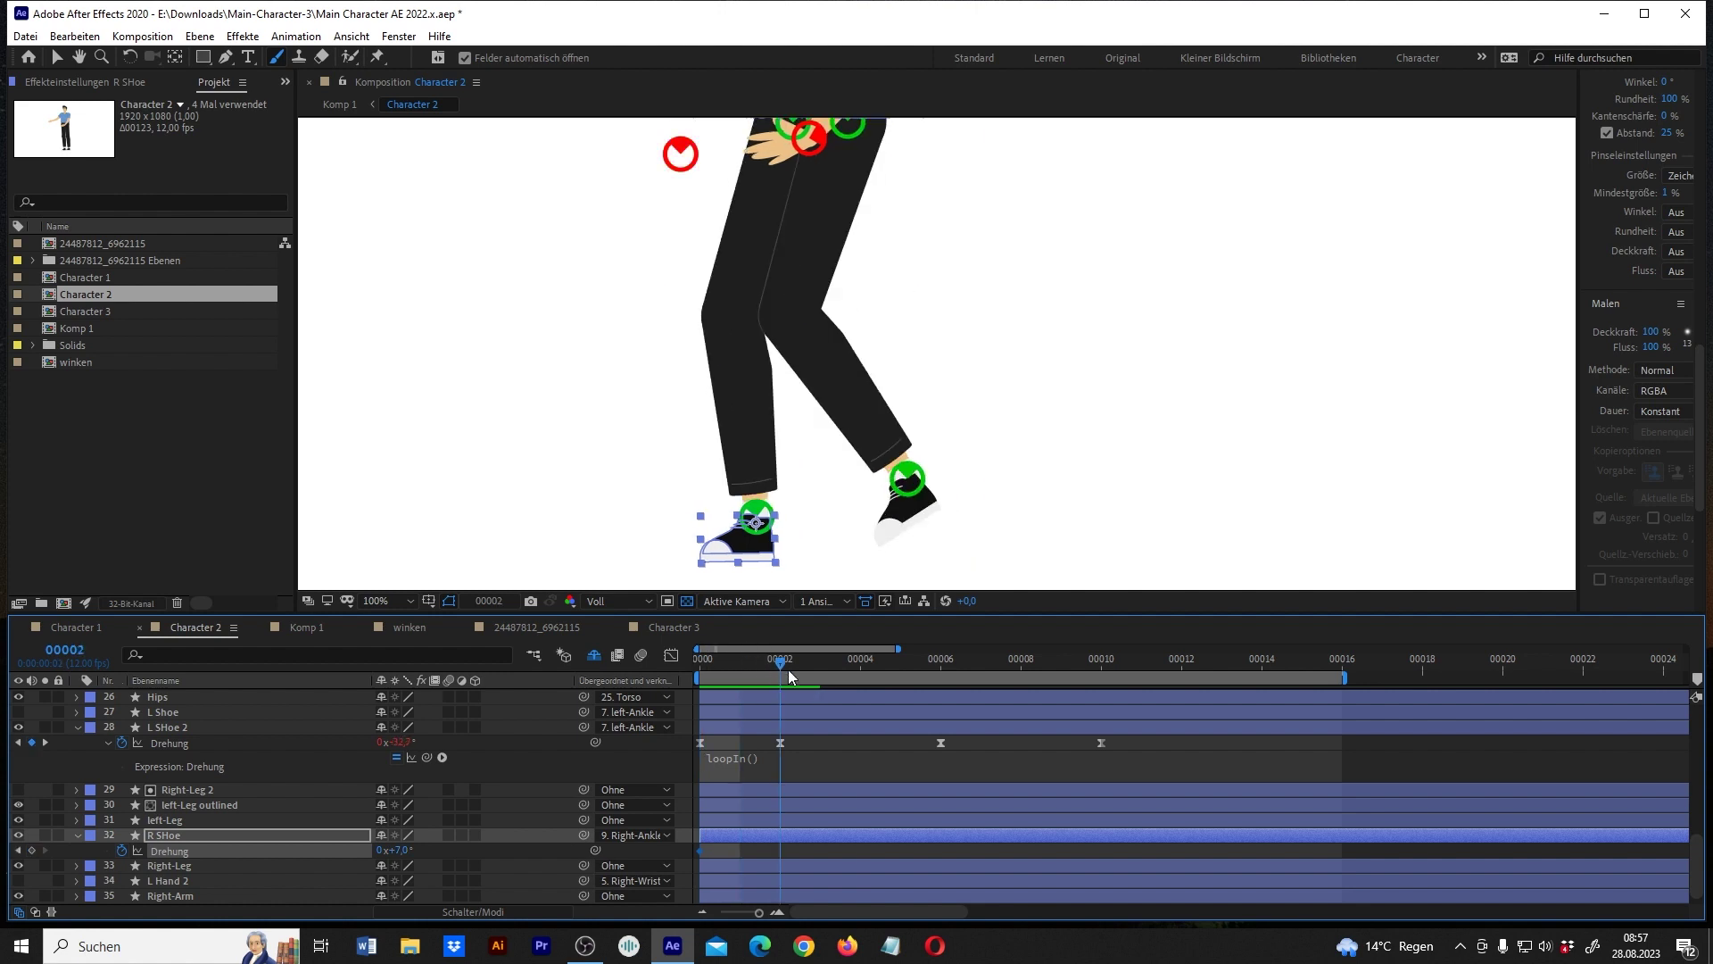
drag(847, 661, 1101, 669)
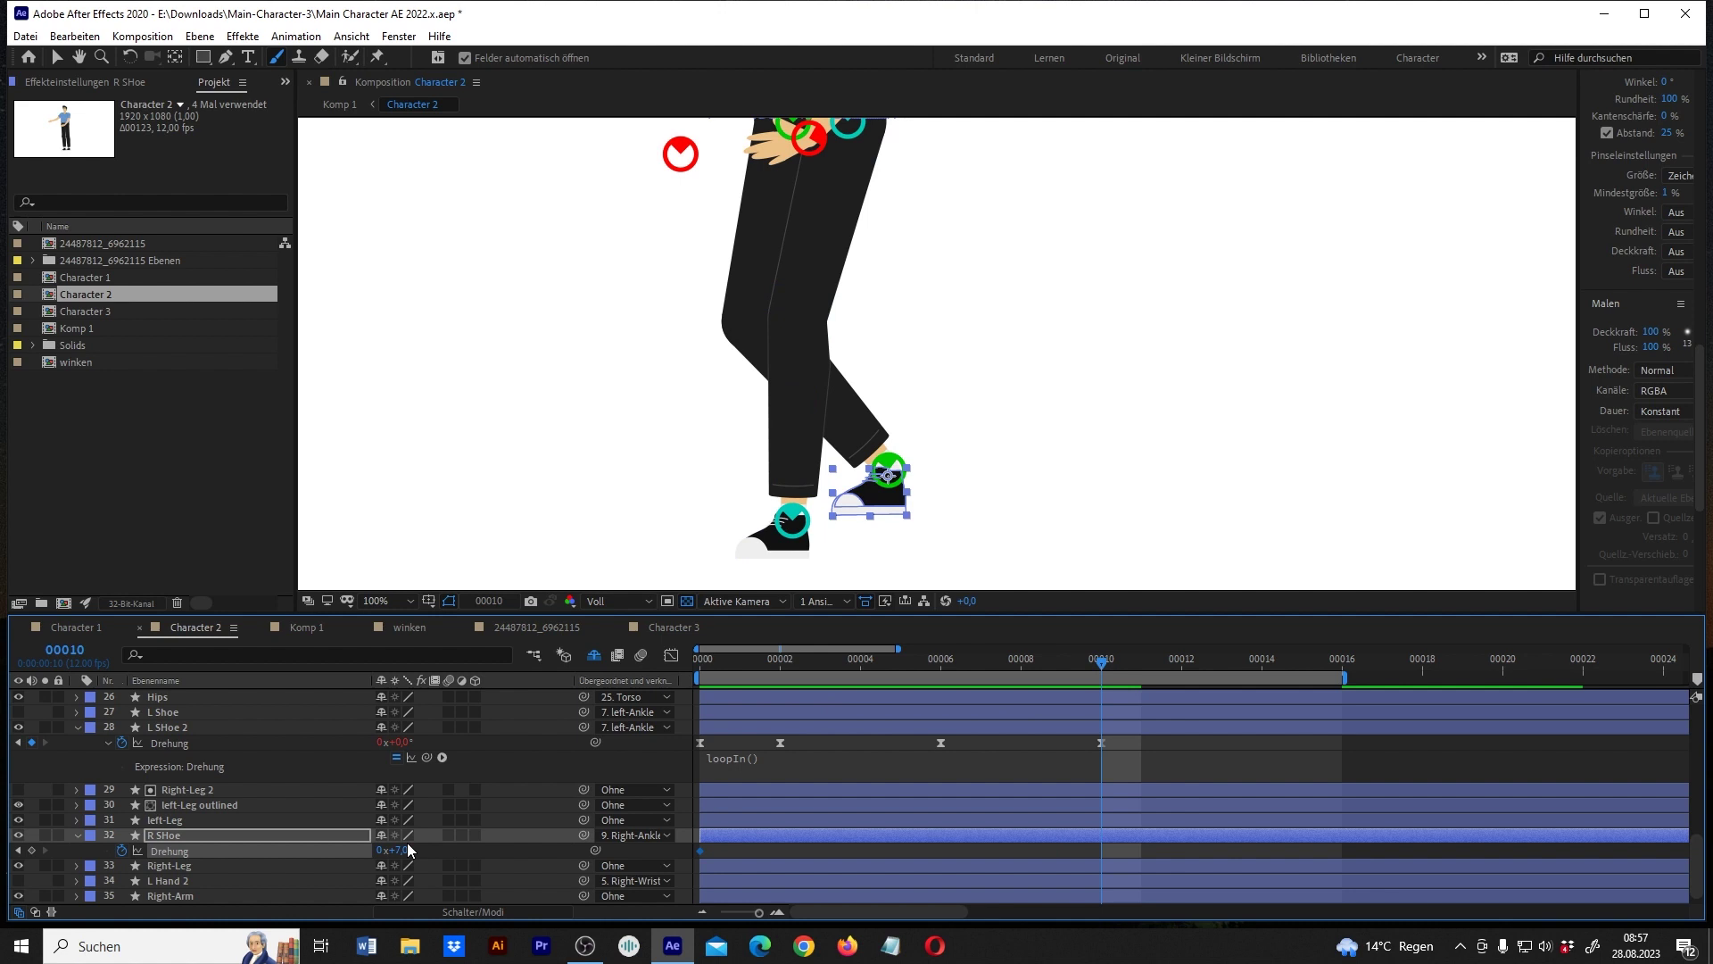
drag(386, 850, 362, 843)
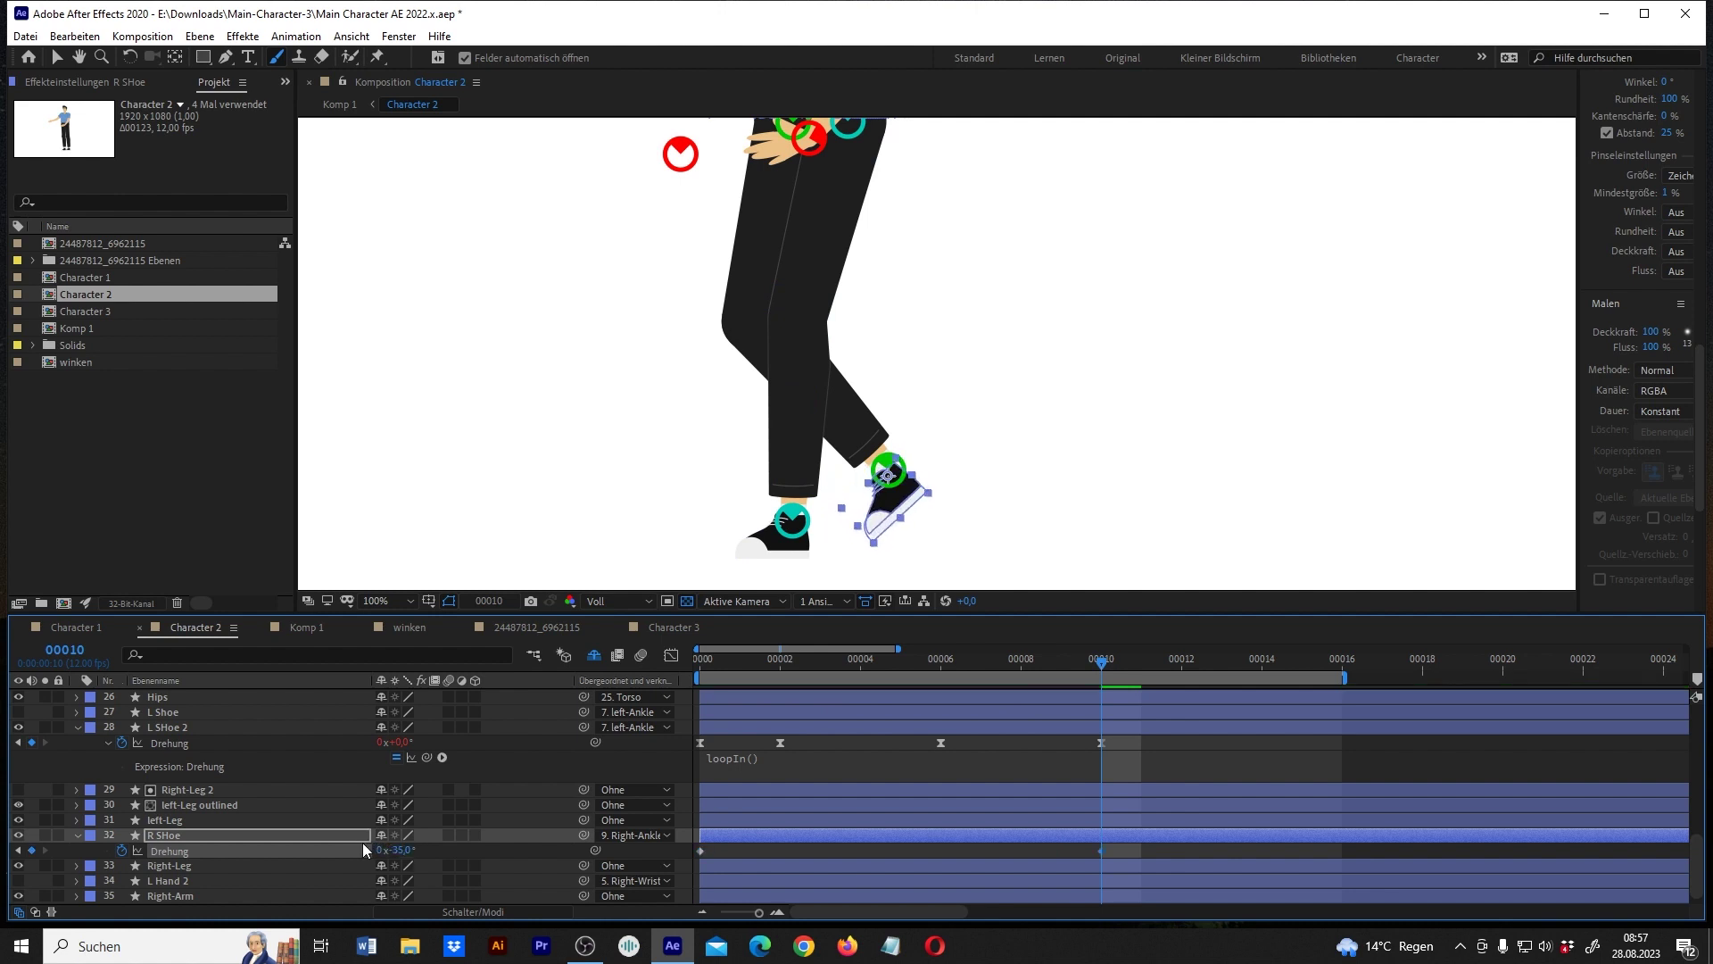
drag(1128, 660, 1221, 663)
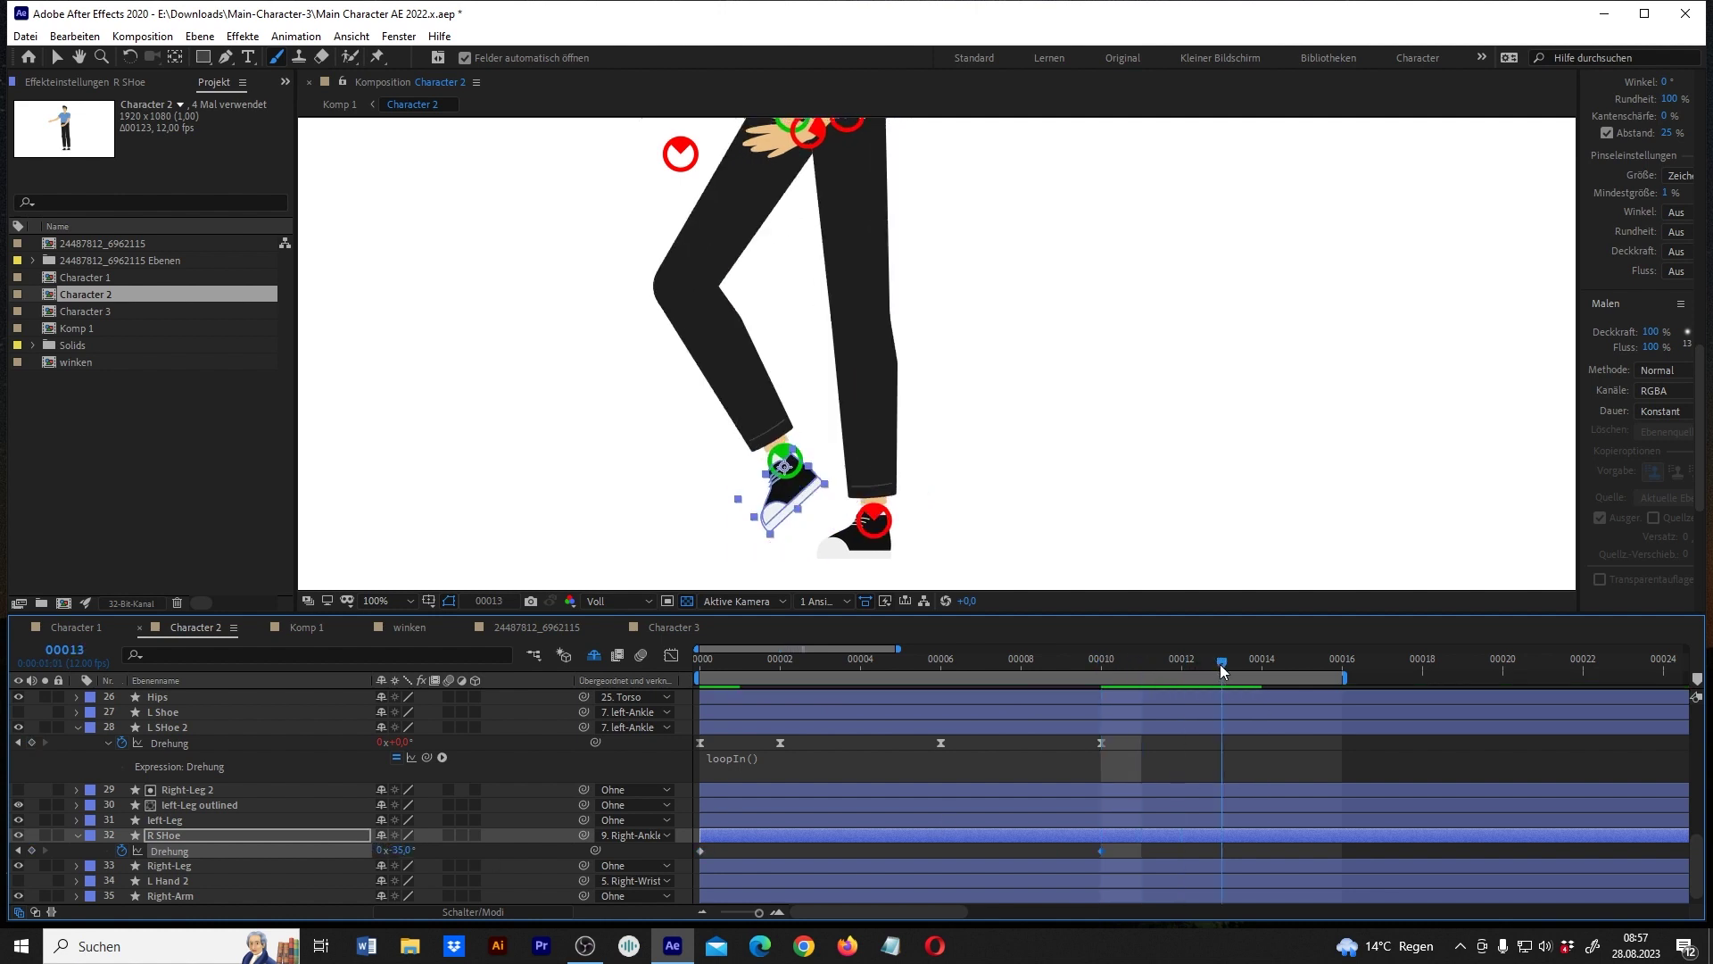
drag(383, 849, 433, 831)
Play the shoe motion, then copy the frame-0 rotation keyframe to frame 7.
click(1305, 664)
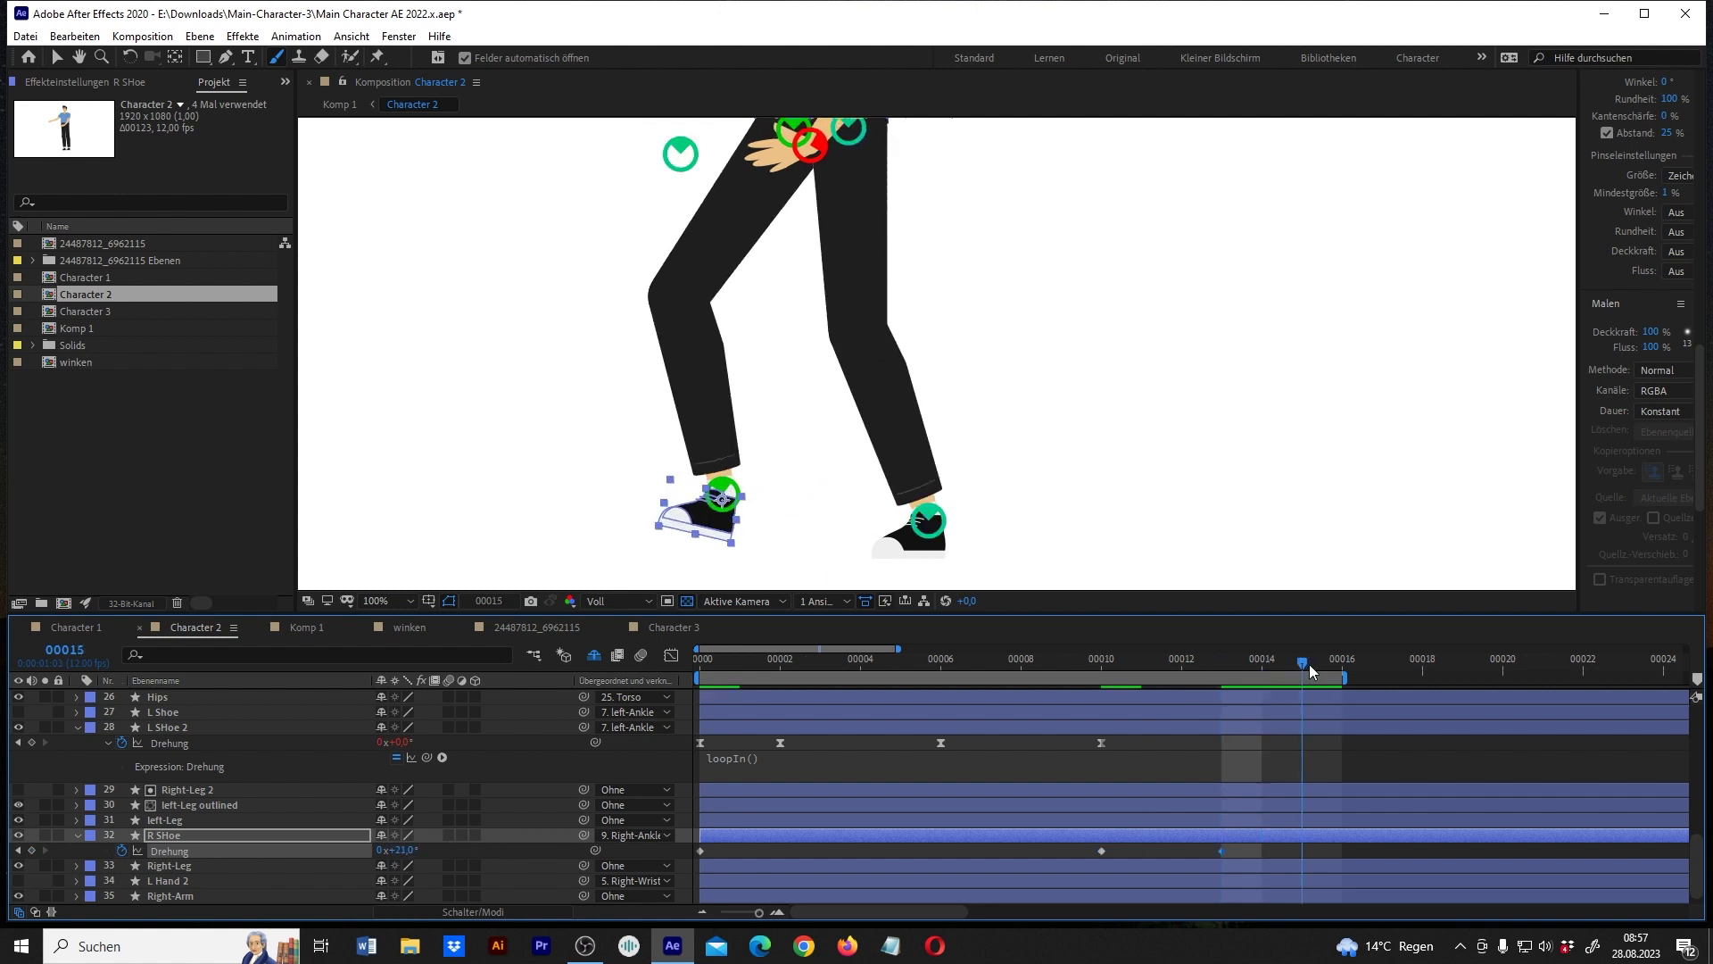
drag(1329, 660, 695, 695)
key(space)
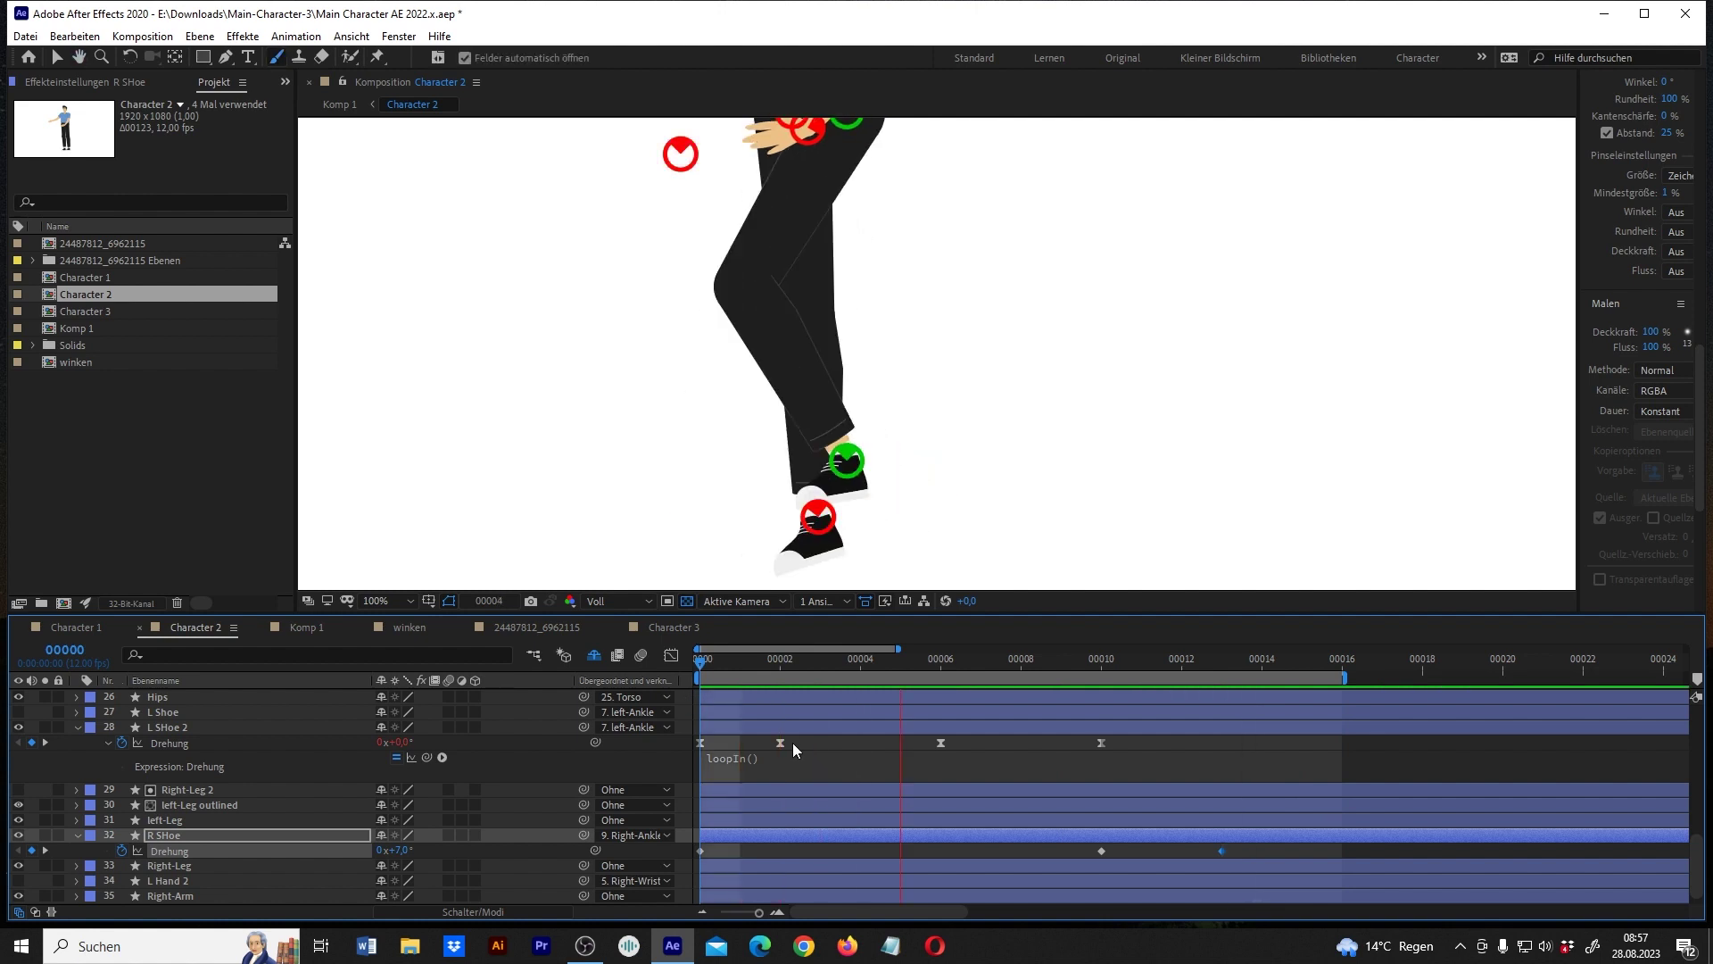
click(800, 666)
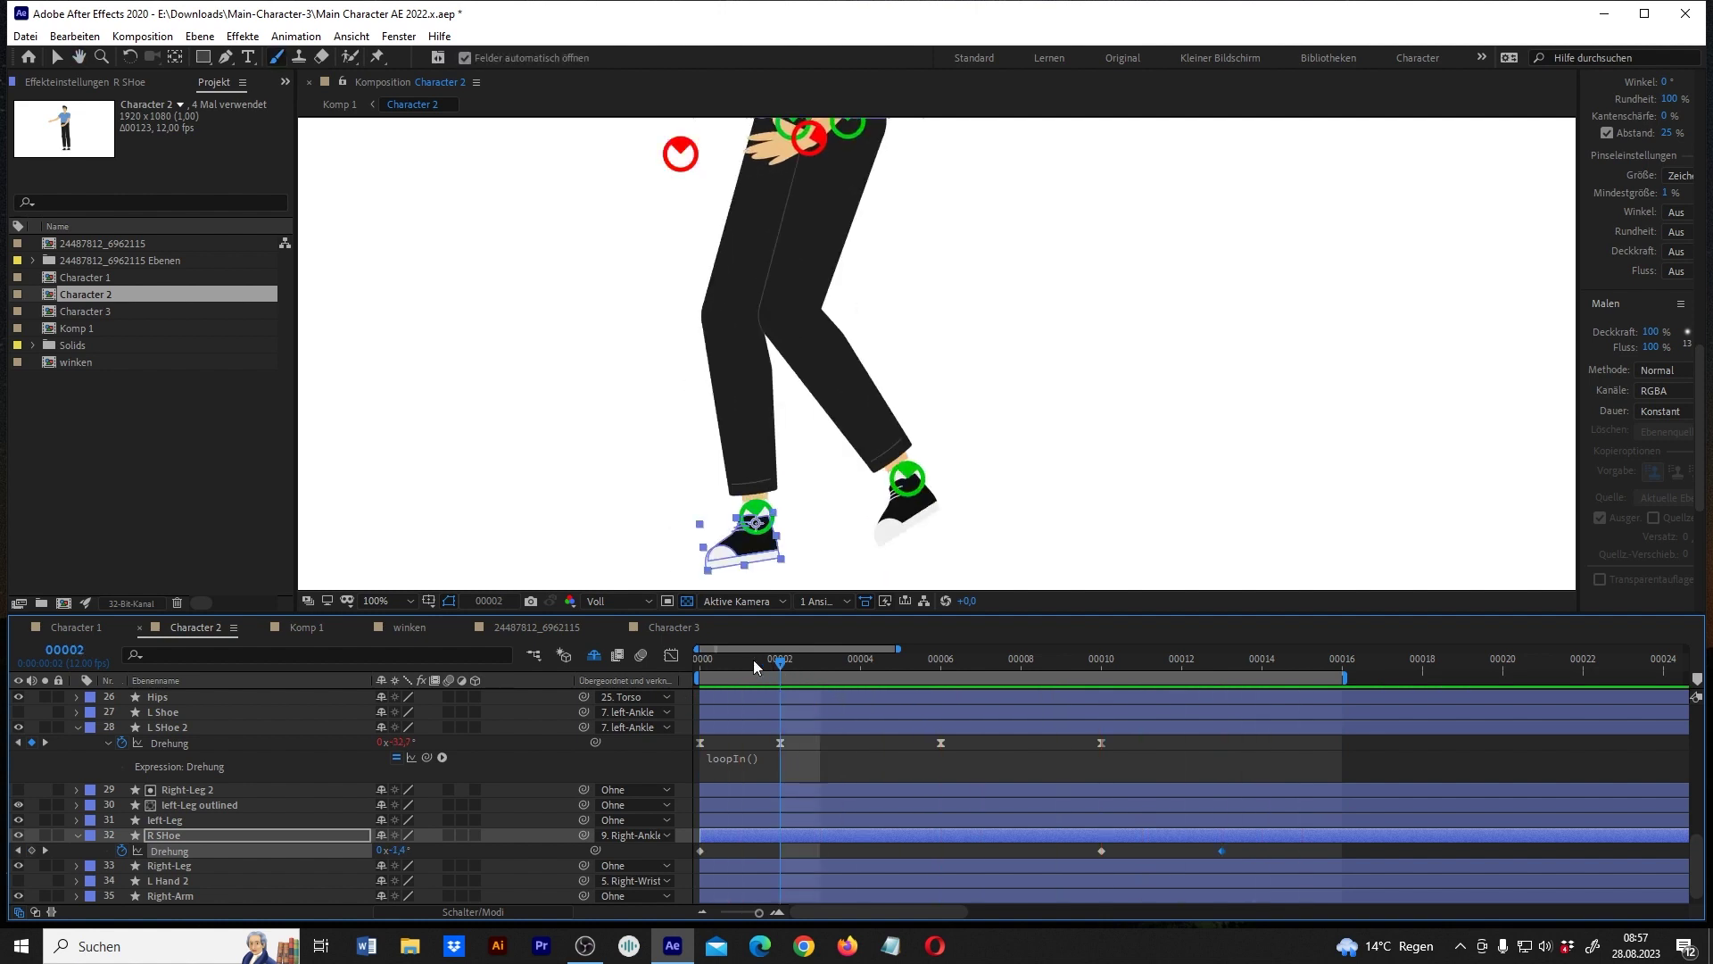
drag(812, 664, 998, 697)
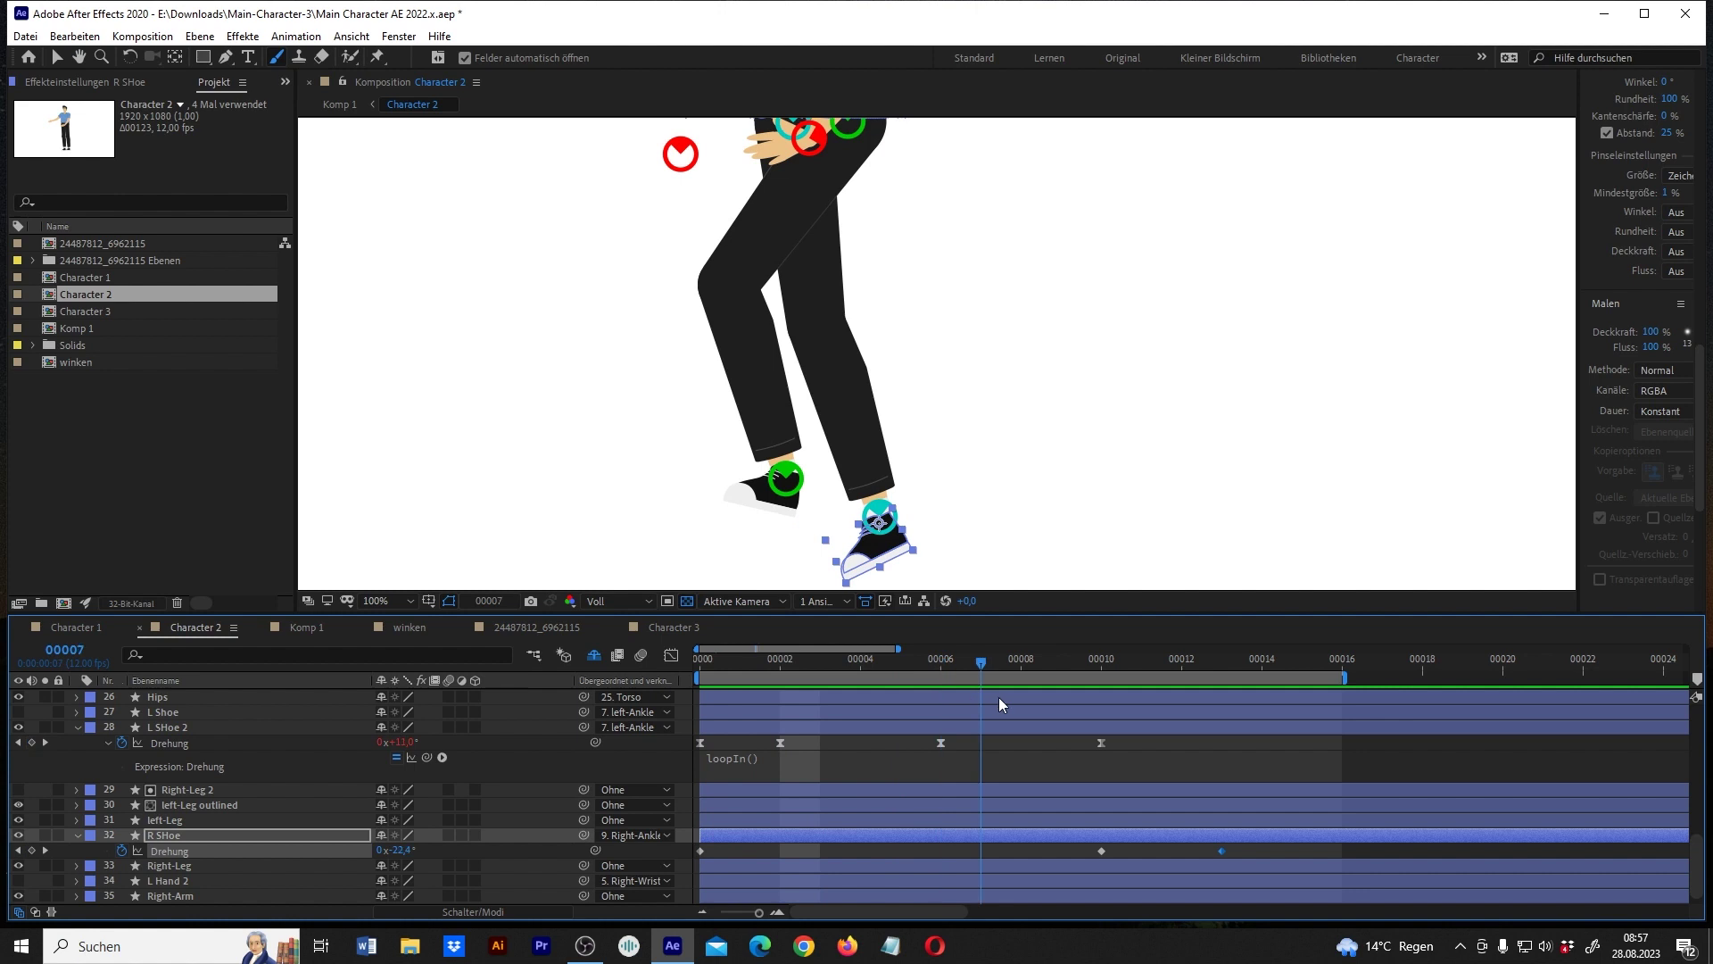
click(702, 851)
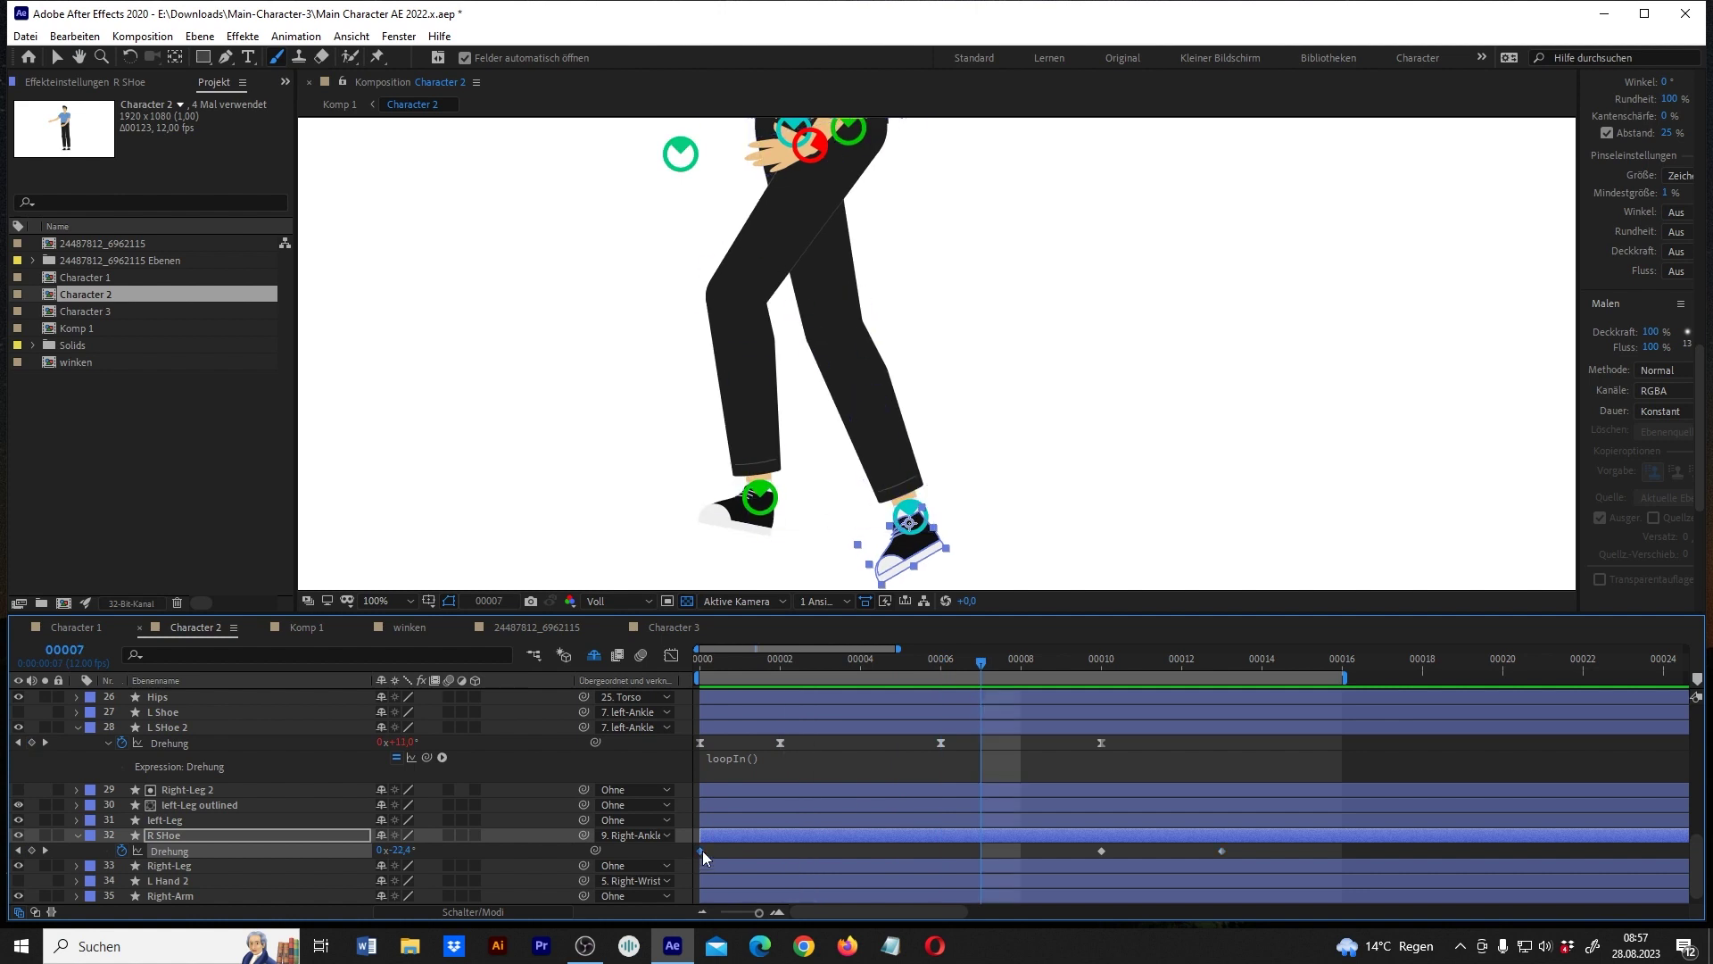
mouse_move(703, 850)
key(ctrl+c)
key(ctrl+v)
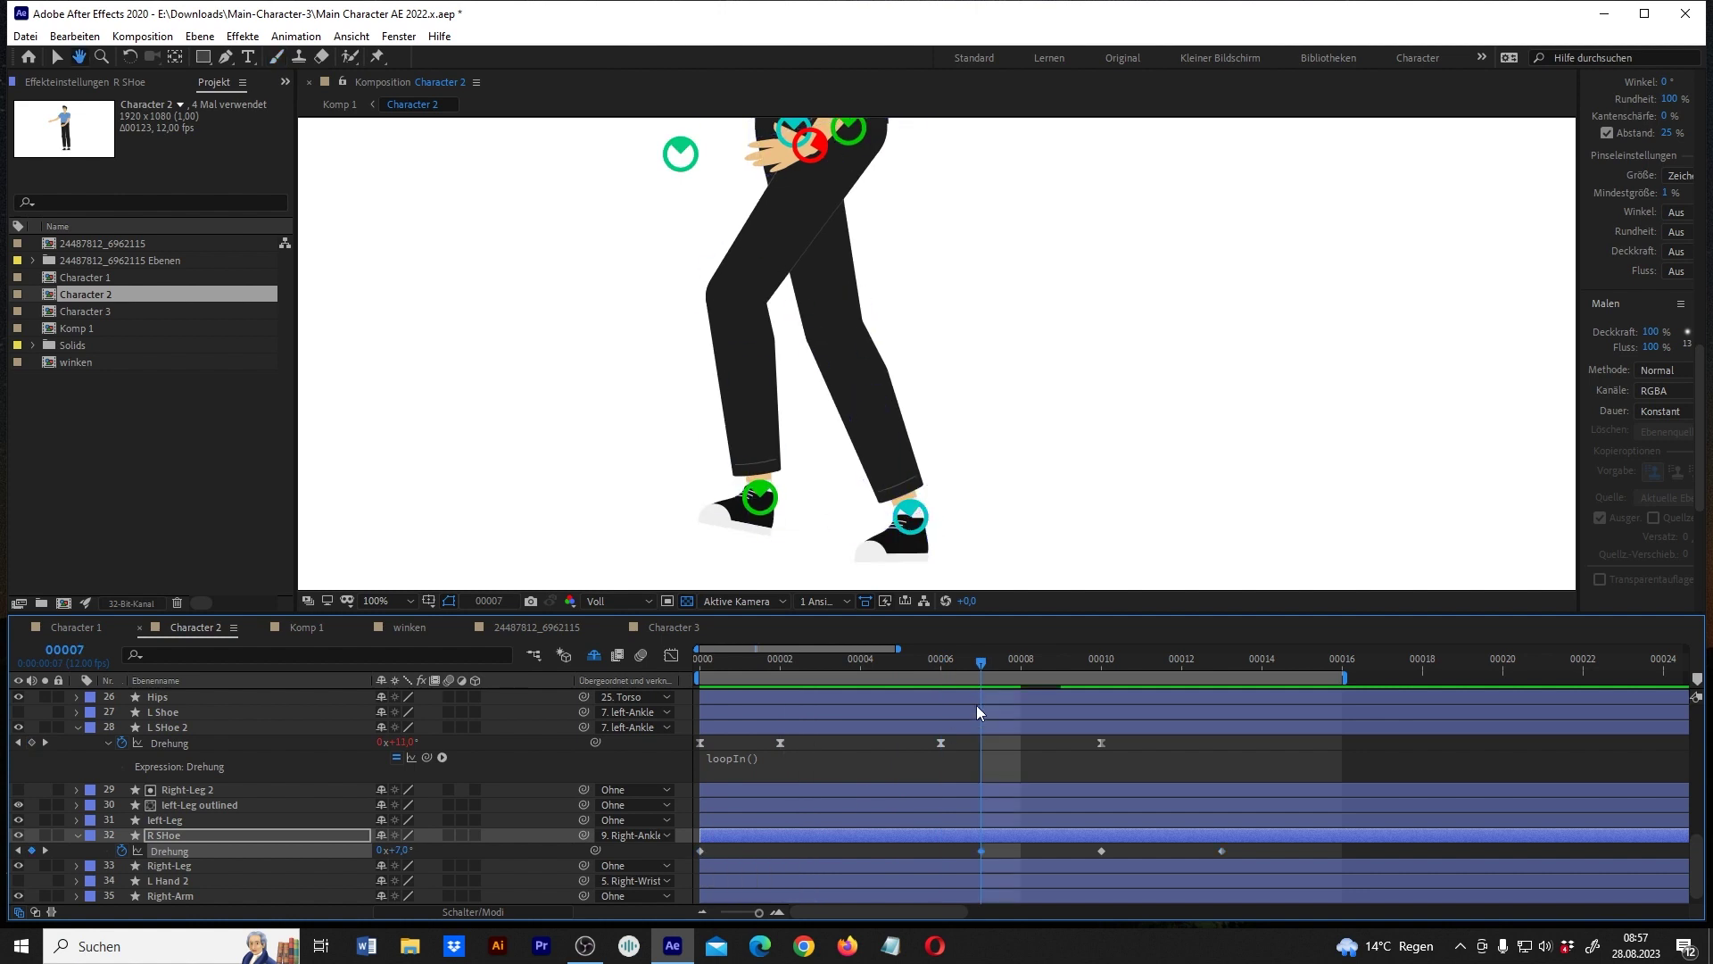
Preview, then apply Easy Ease to all layers' keyframes, including the ankle positions.
key(space)
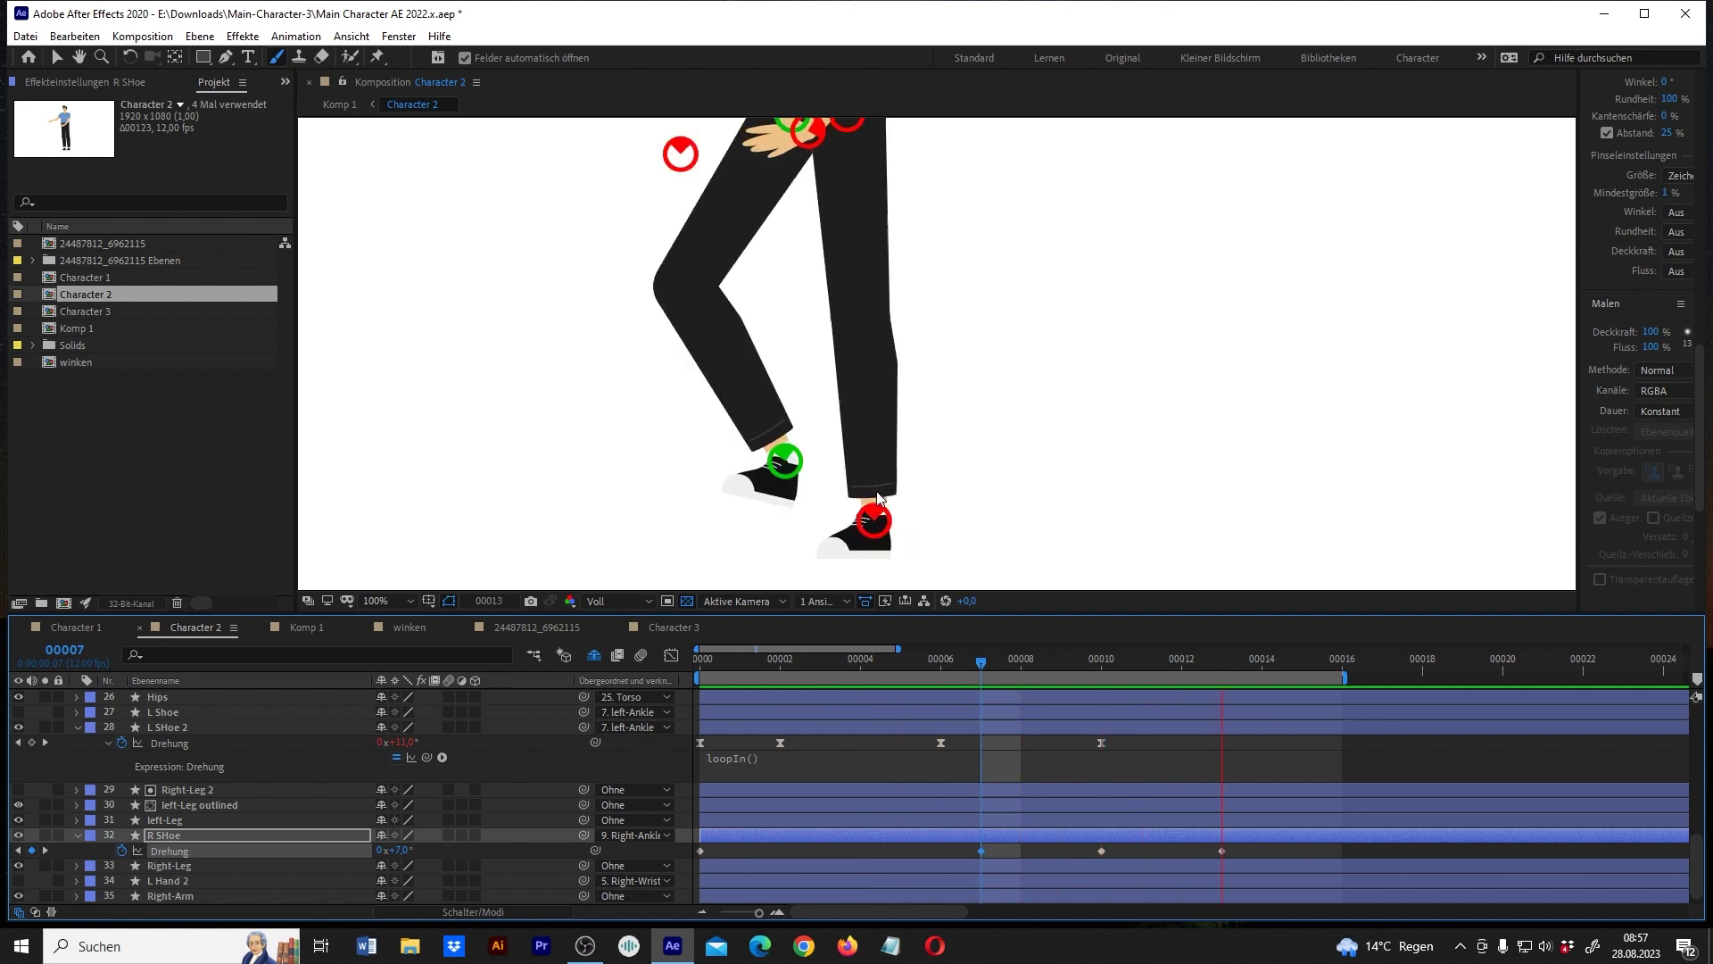
scroll(681, 817, down, 1)
key(comma)
drag(1397, 837, 1220, 726)
key(ctrl+a)
key(u)
key(F9)
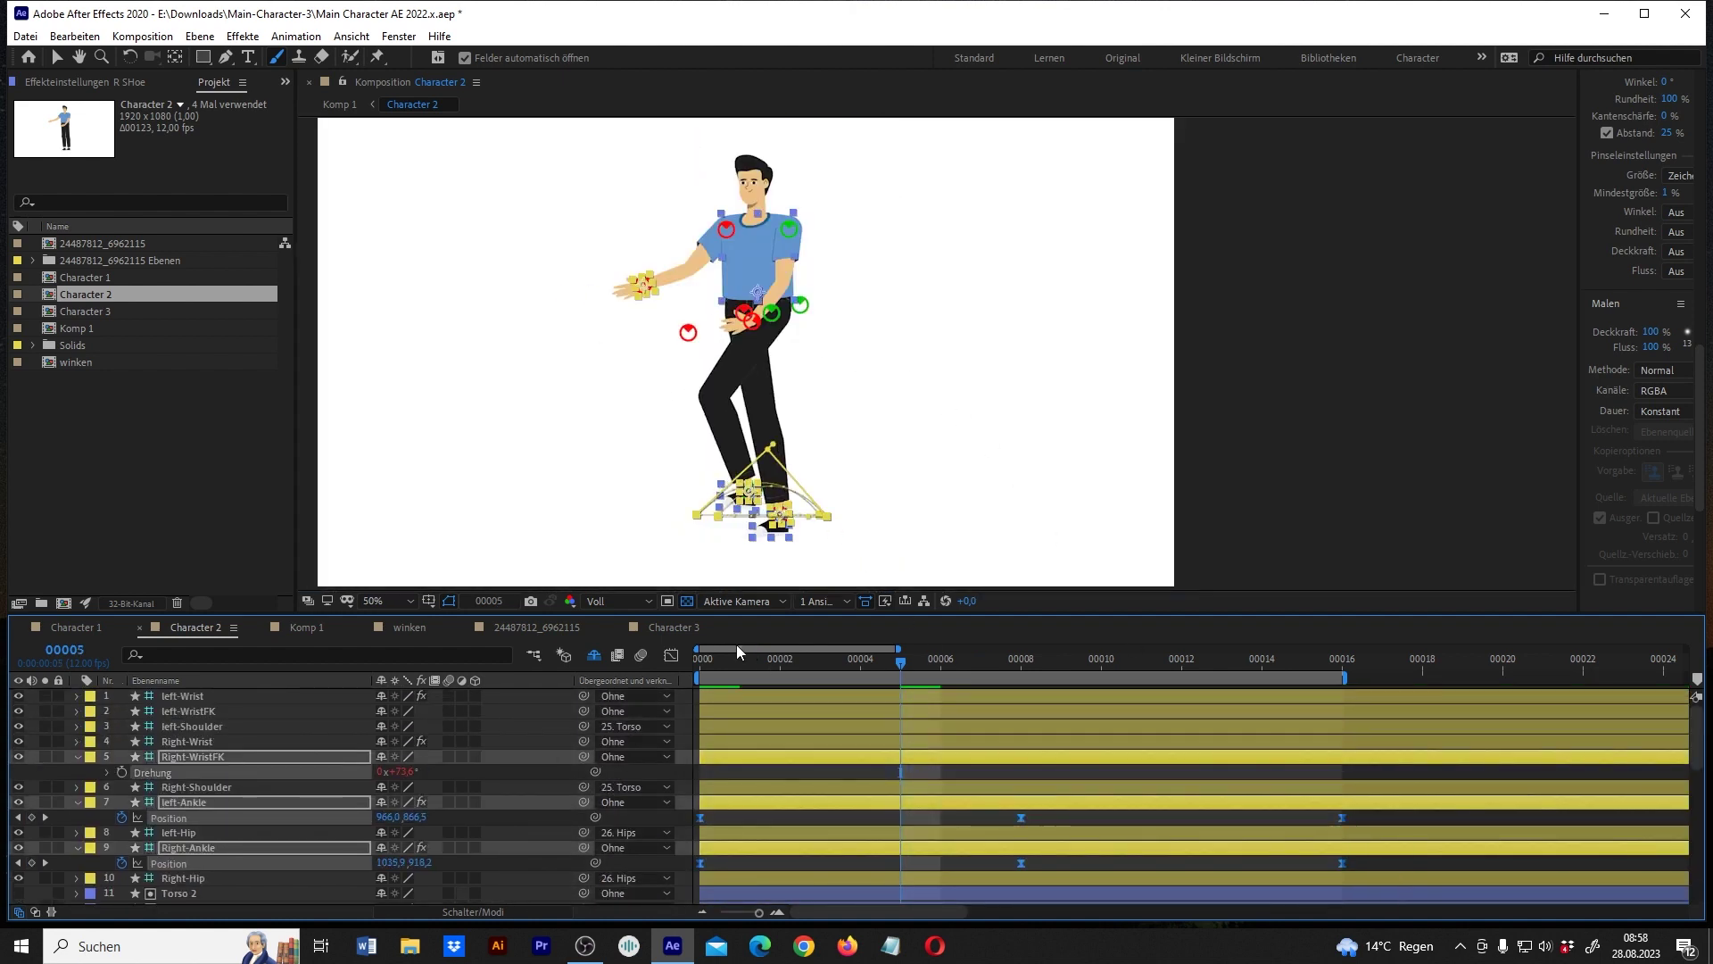
Return to frame 0 and select the left-Wrist controller on the character.
click(547, 526)
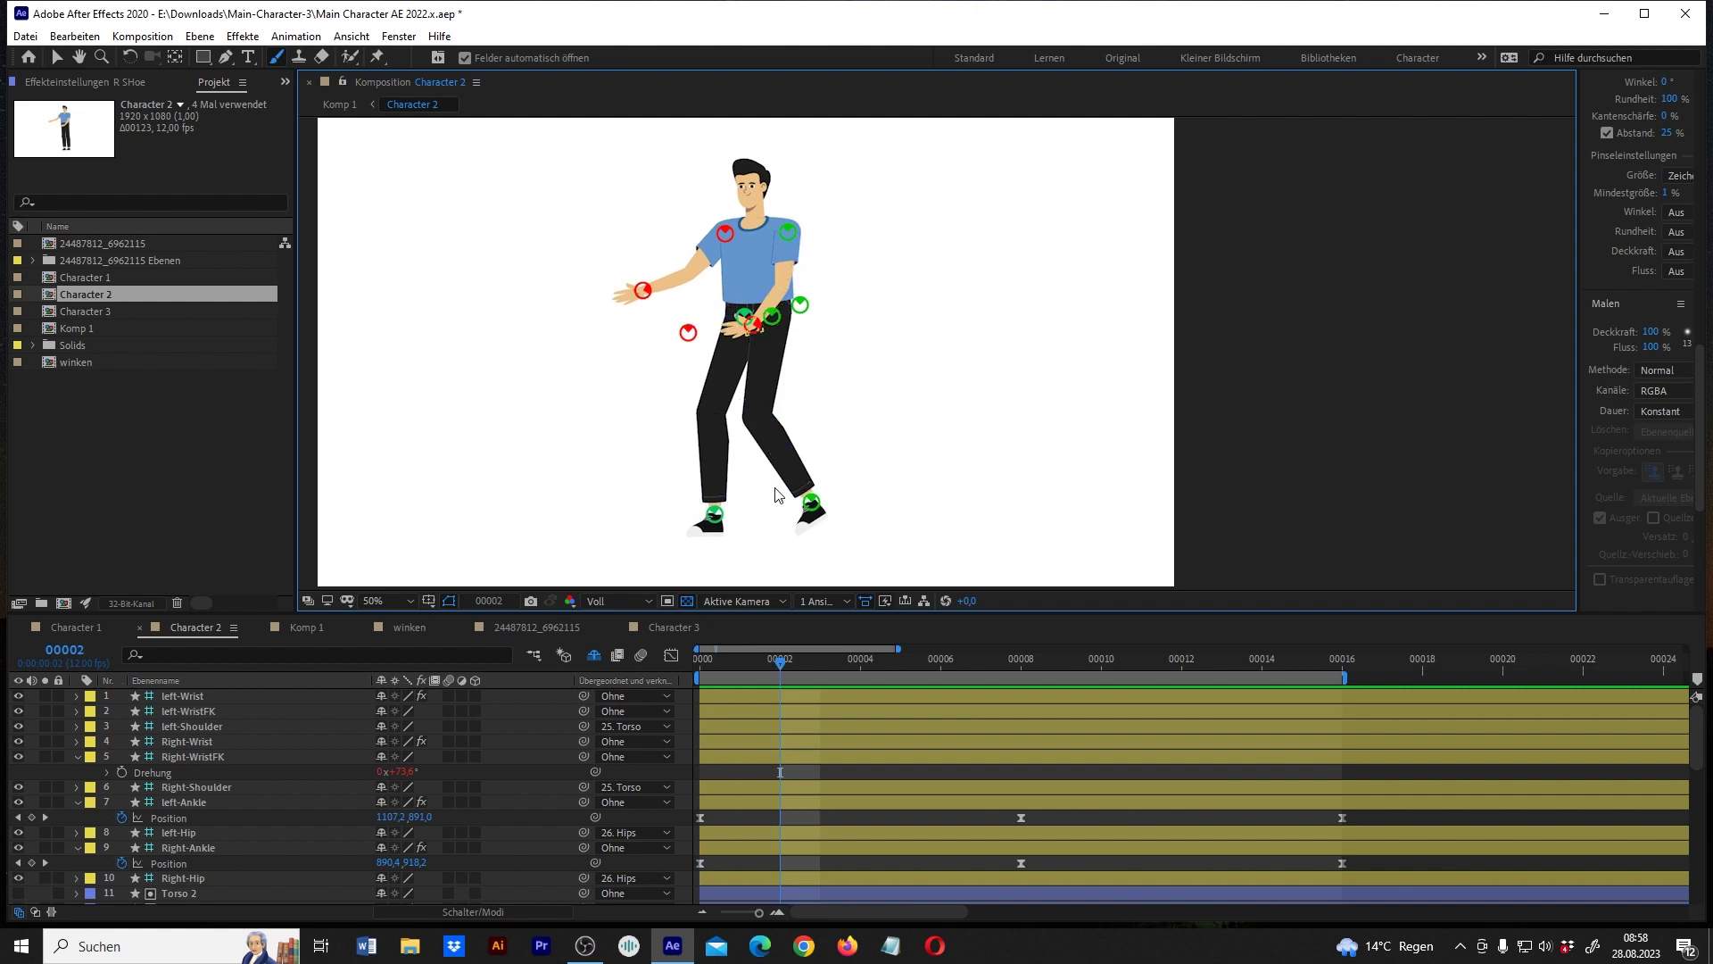
drag(742, 670, 677, 676)
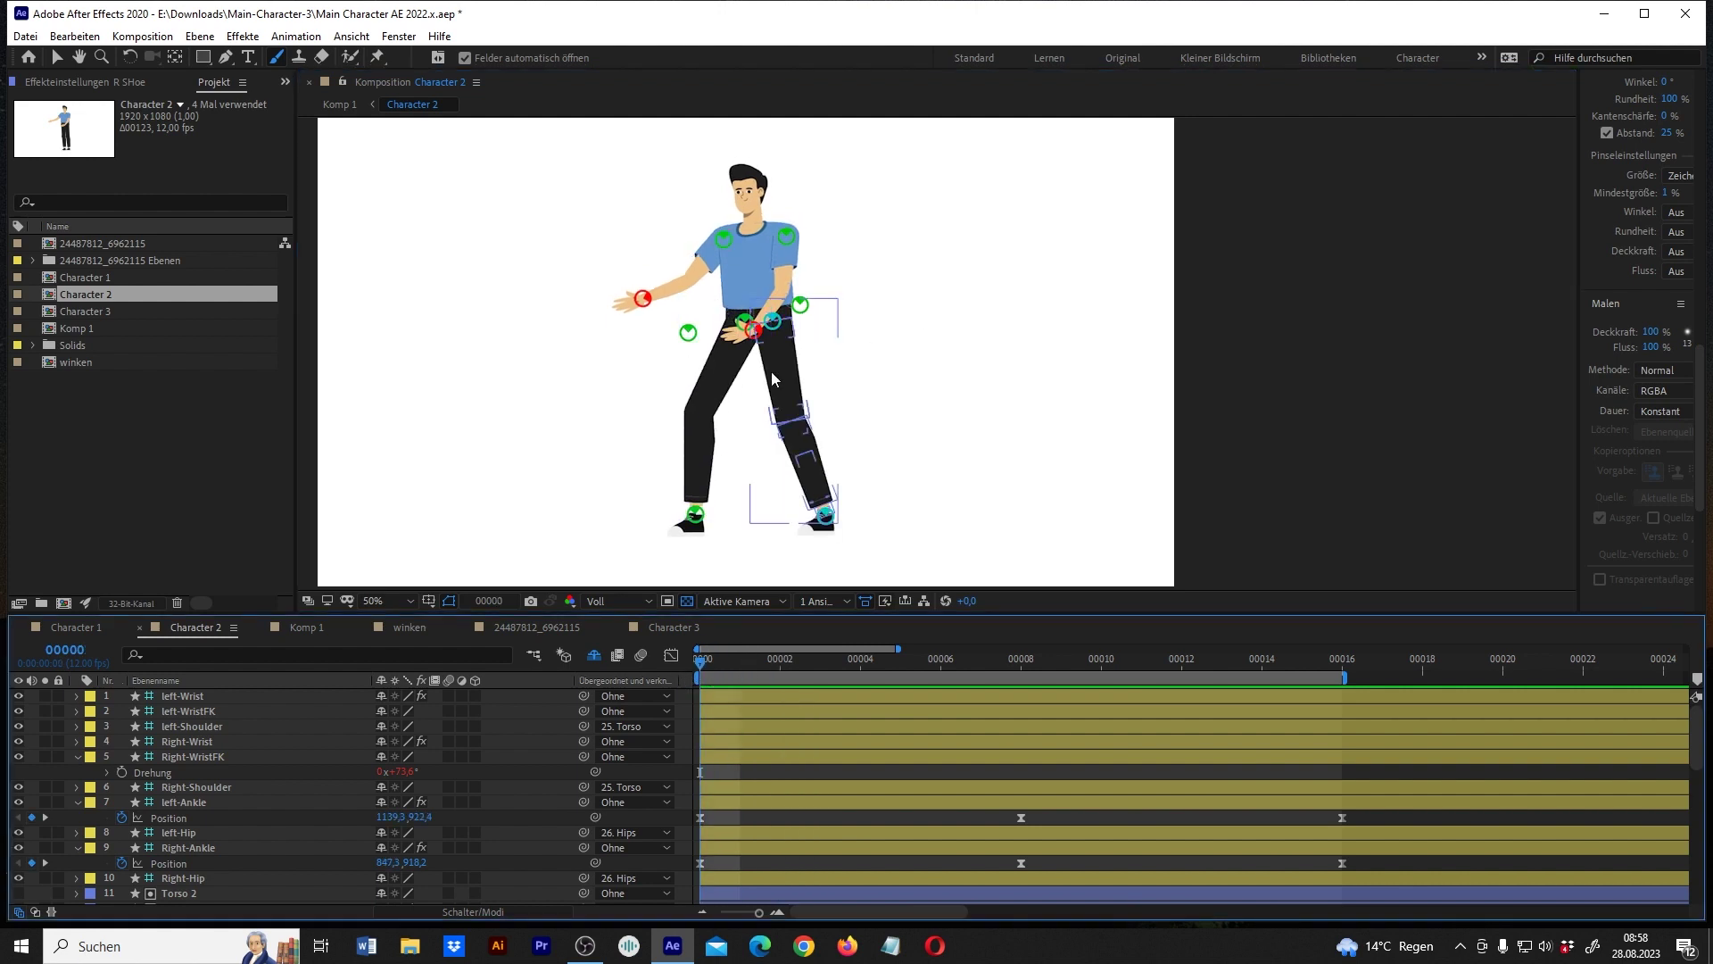
click(752, 336)
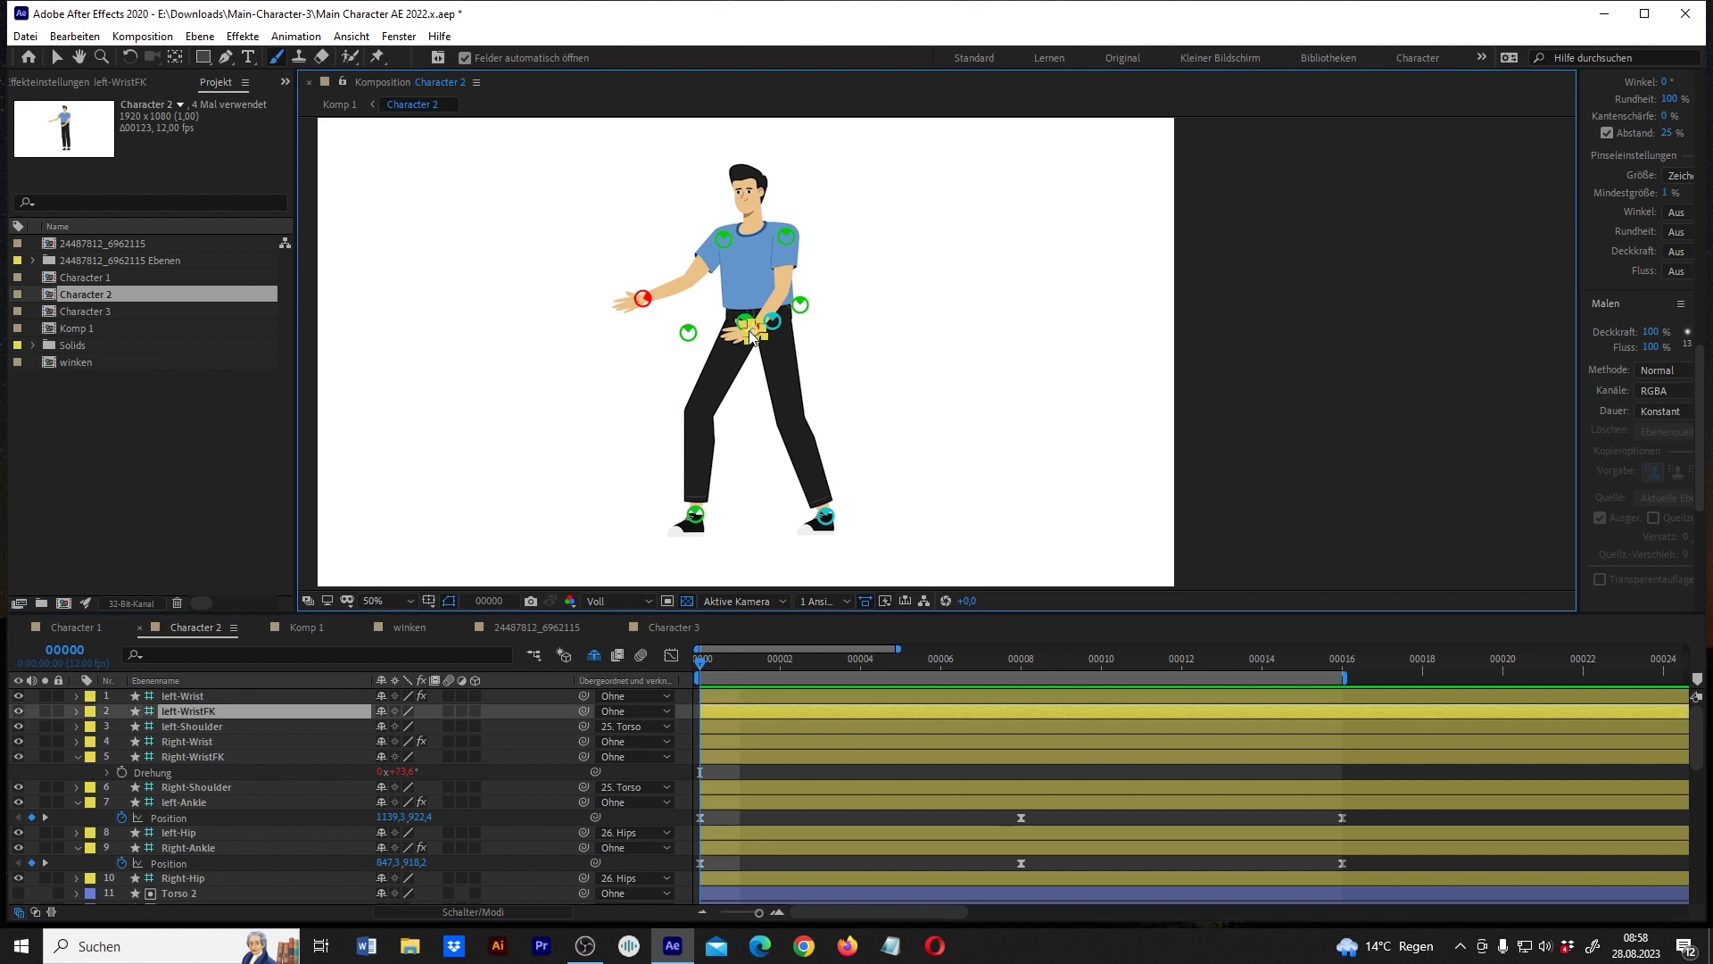
click(785, 420)
scroll(870, 339, up, 2)
drag(883, 377, 965, 255)
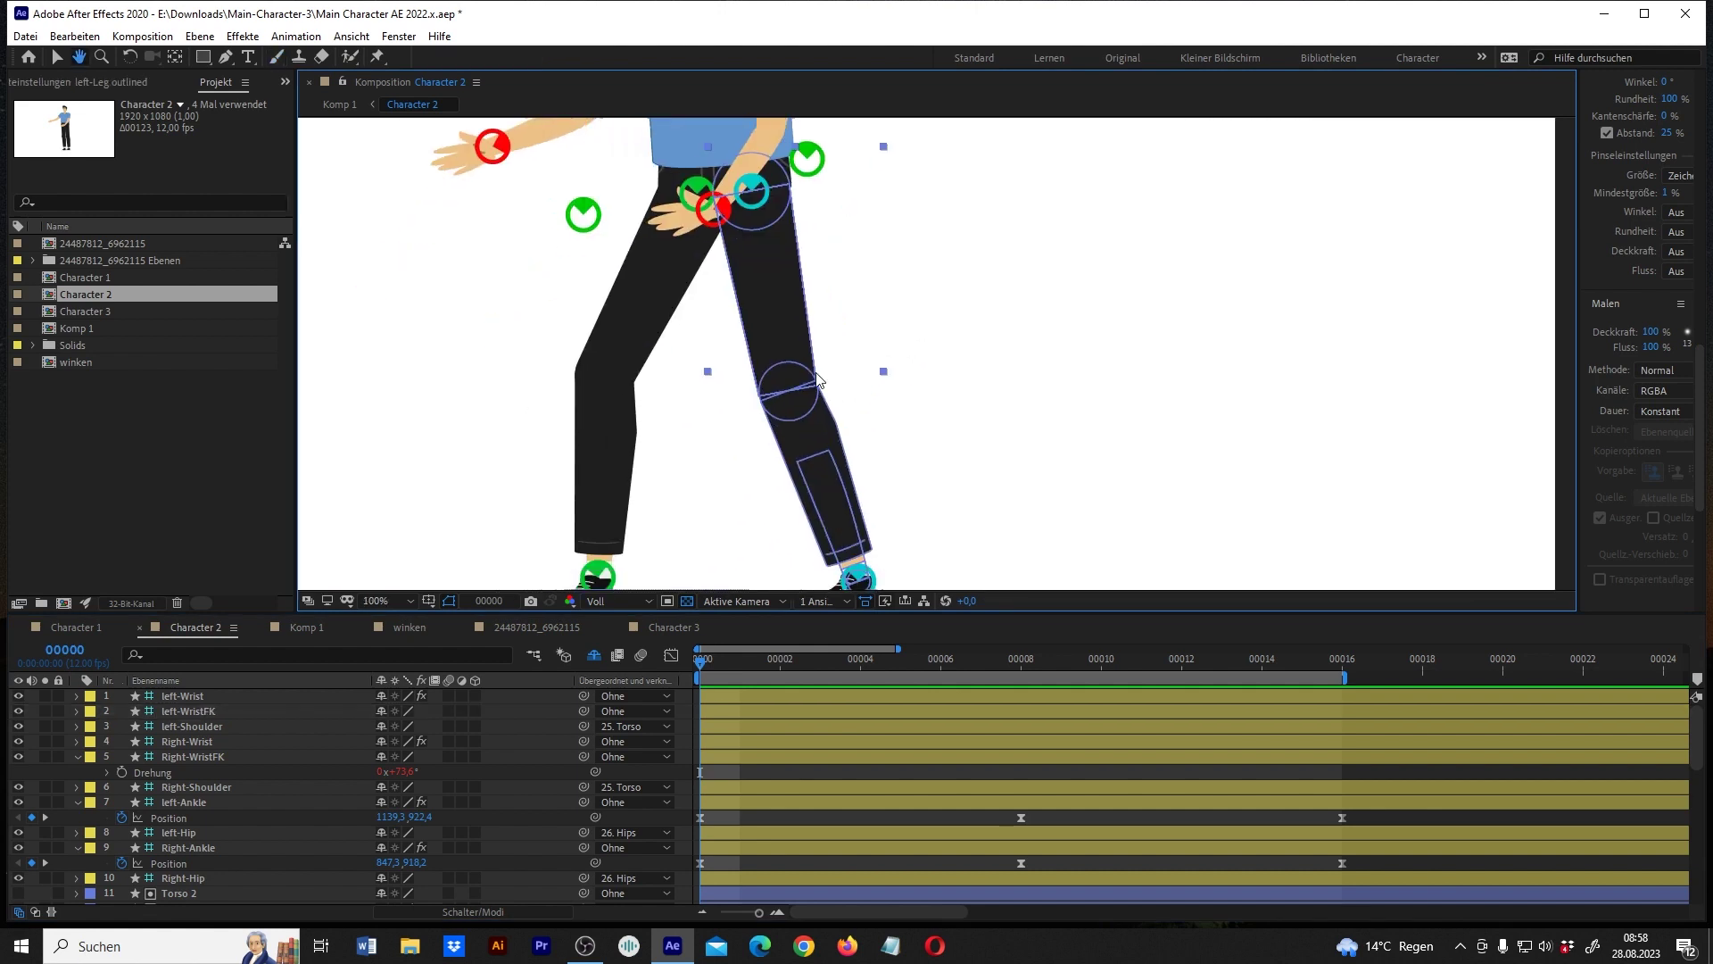
scroll(966, 255, down, 2)
drag(883, 407, 799, 406)
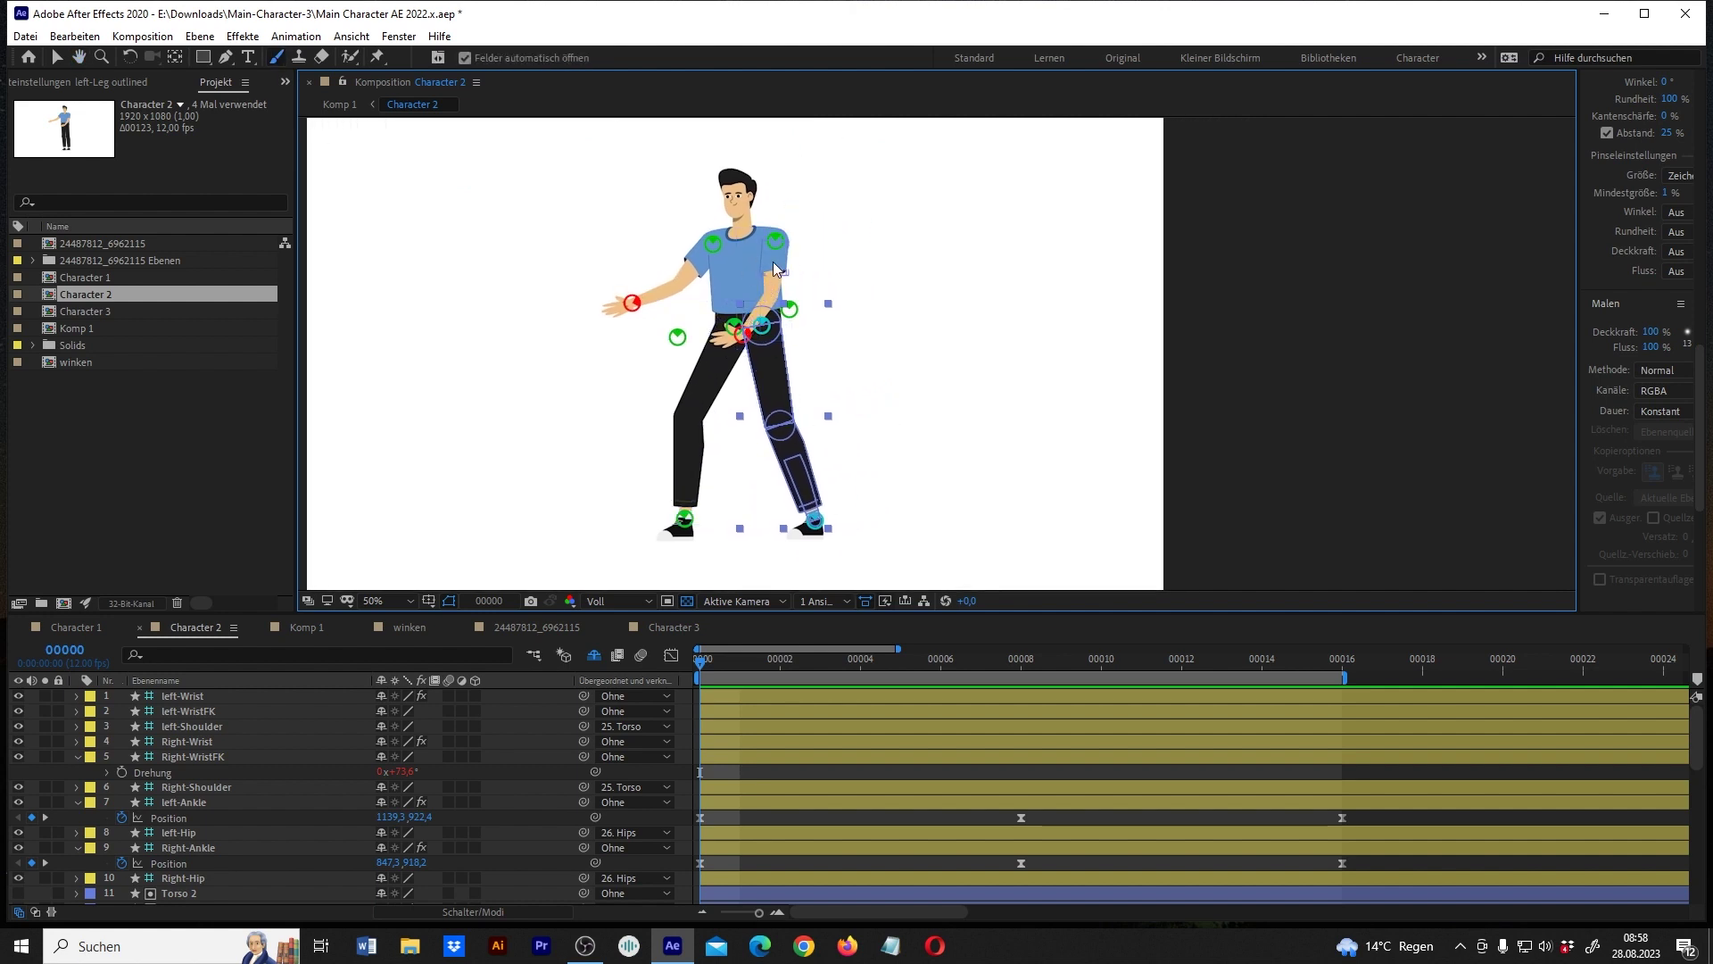
click(789, 312)
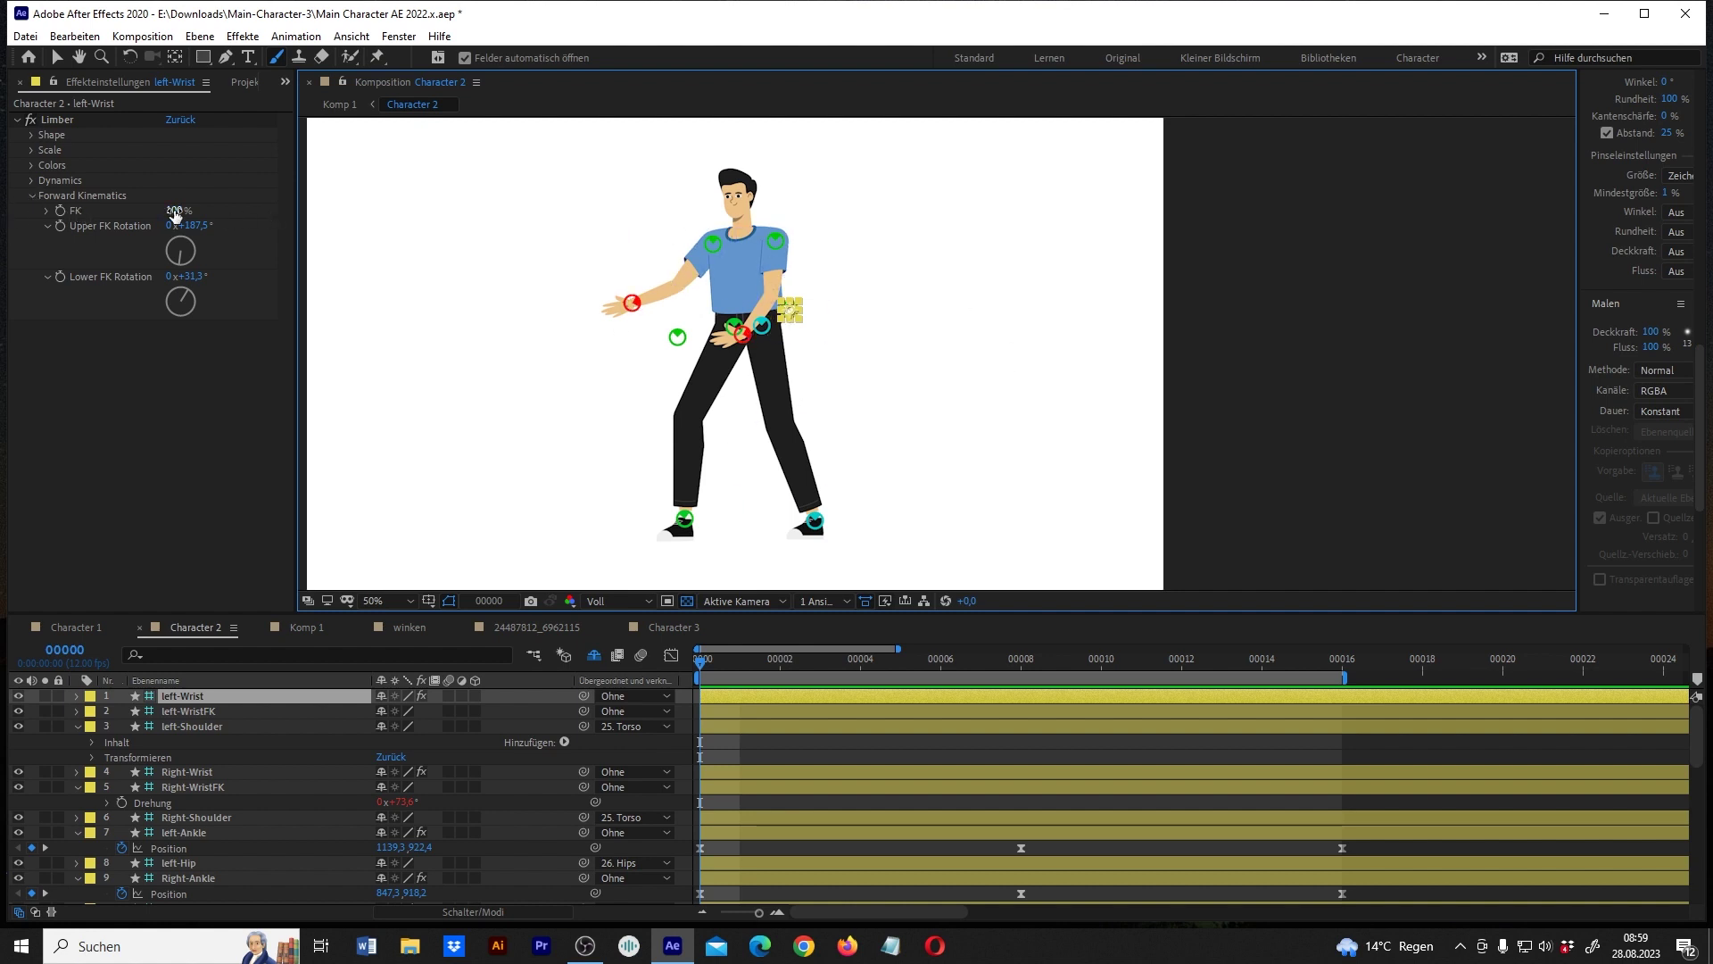
At frame 0, set the left upper arm FK rotation to 215,5° and the forearm to 41,3°.
drag(191, 225, 227, 239)
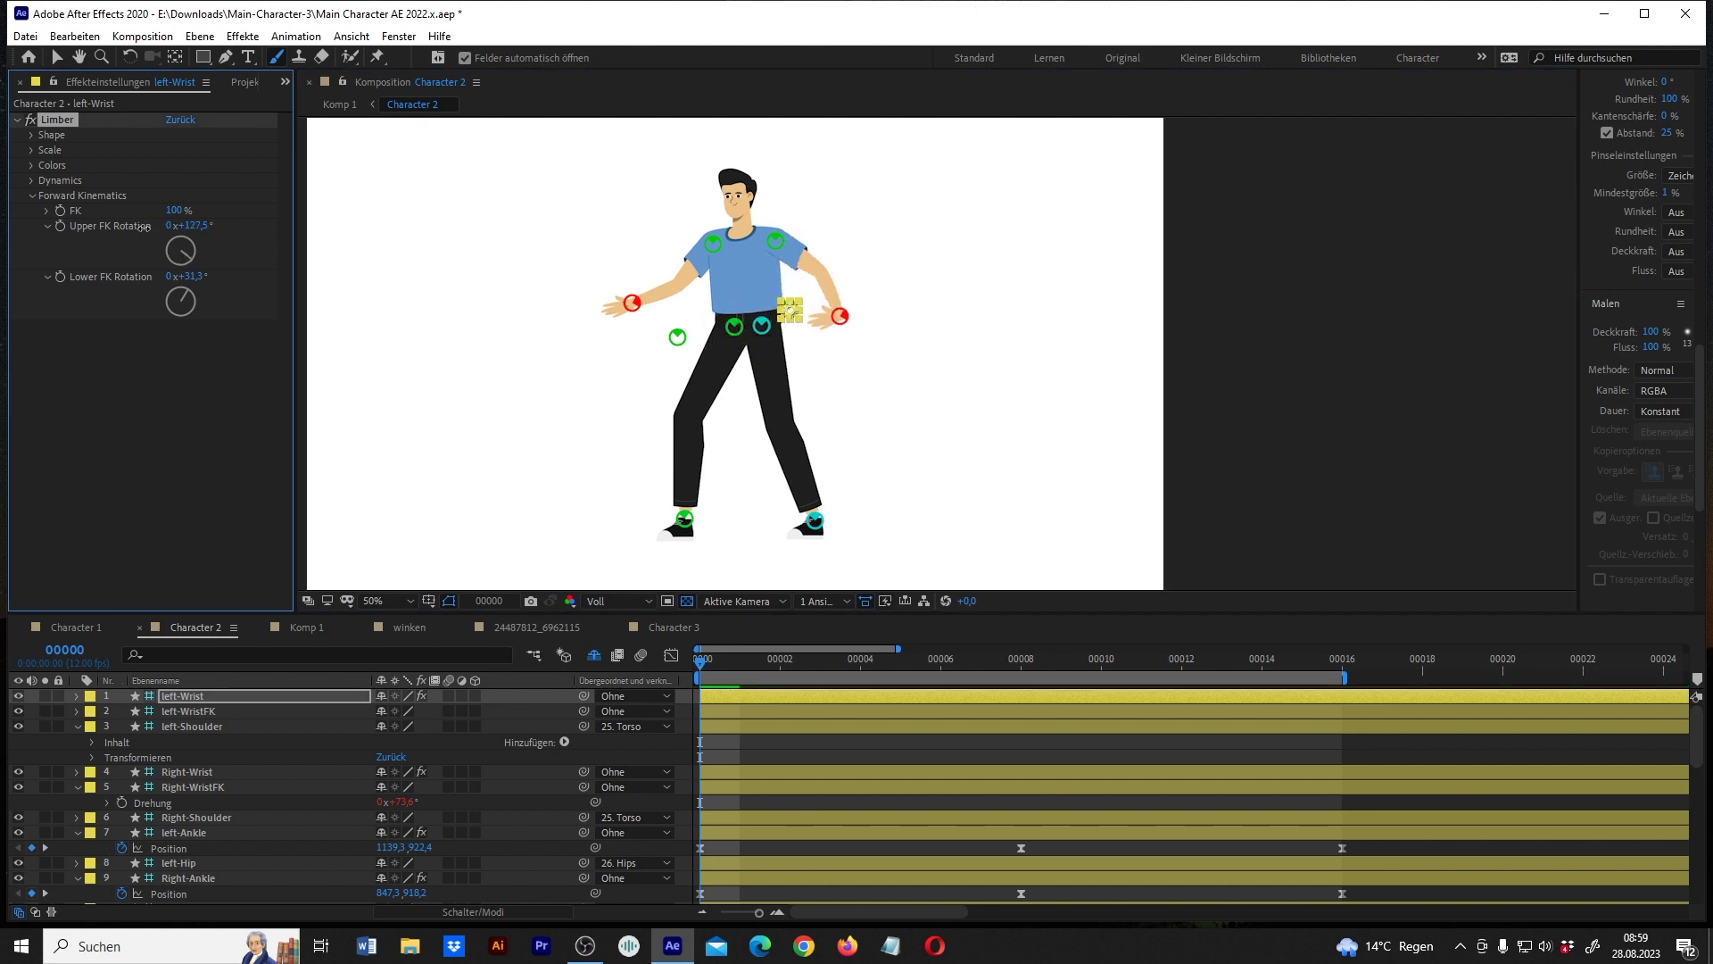
mouse_move(227, 240)
mouse_down()
mouse_move(212, 272)
mouse_move(189, 261)
mouse_up()
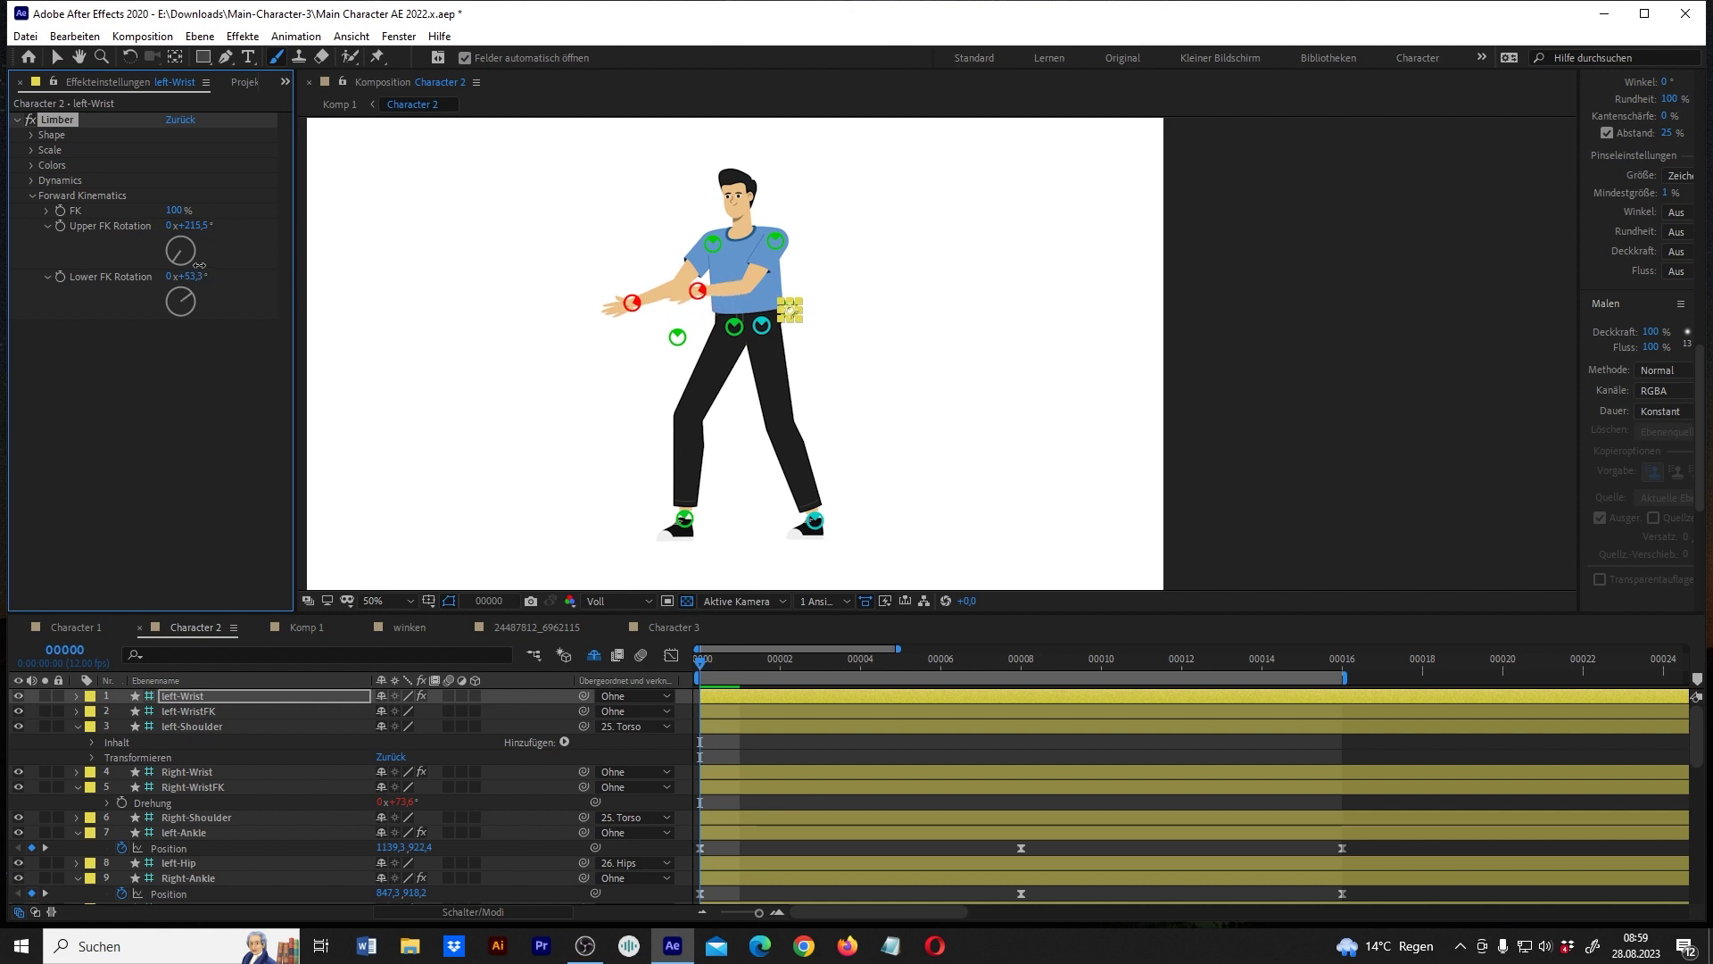
drag(190, 260, 204, 260)
key(u)
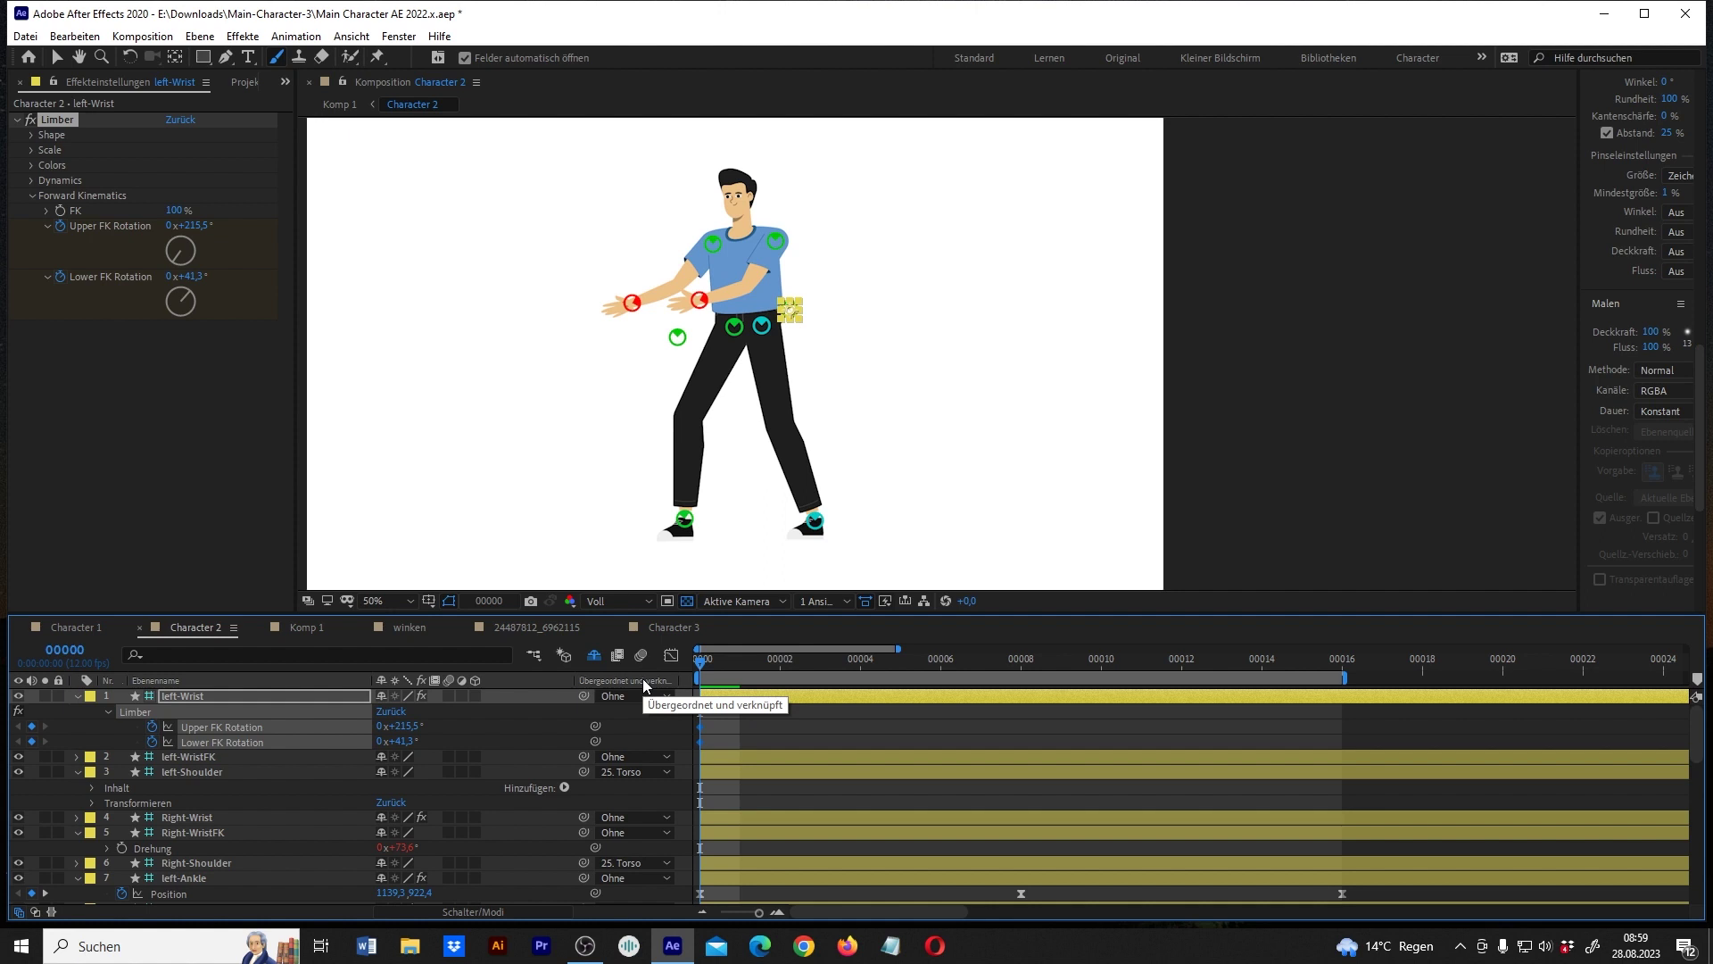
At frame 8, swing the left upper arm to 142,5° and the forearm to 22,3°.
drag(751, 661, 860, 661)
drag(981, 668, 1020, 667)
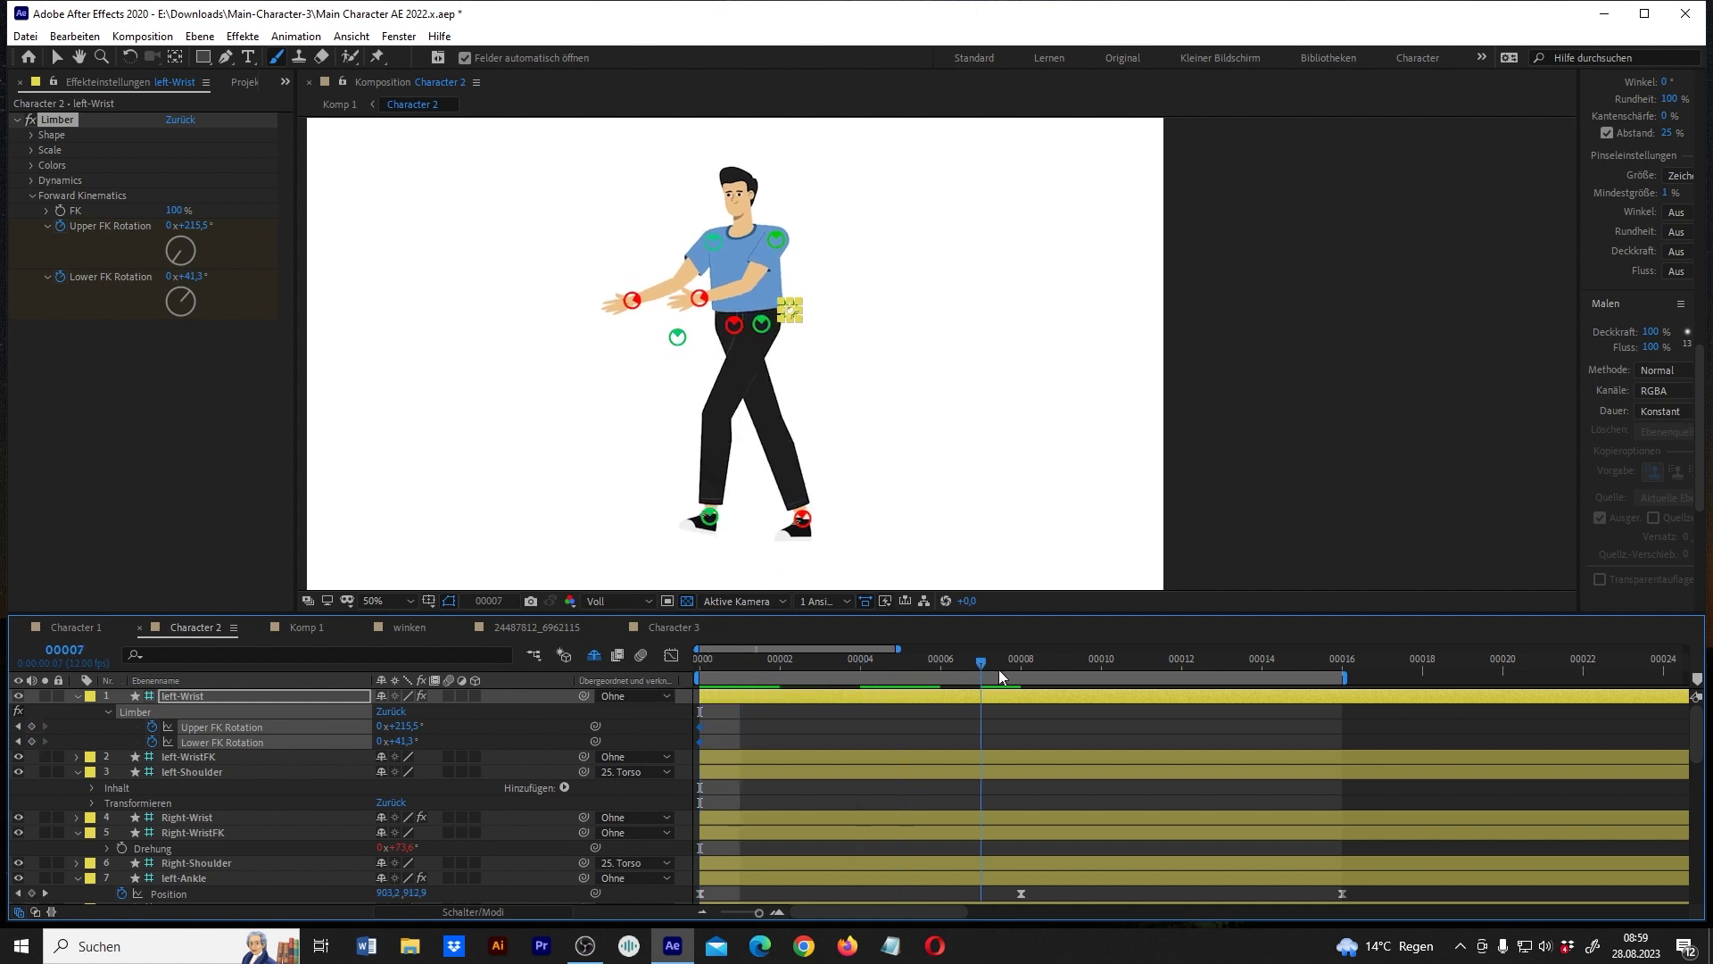
drag(415, 726, 312, 716)
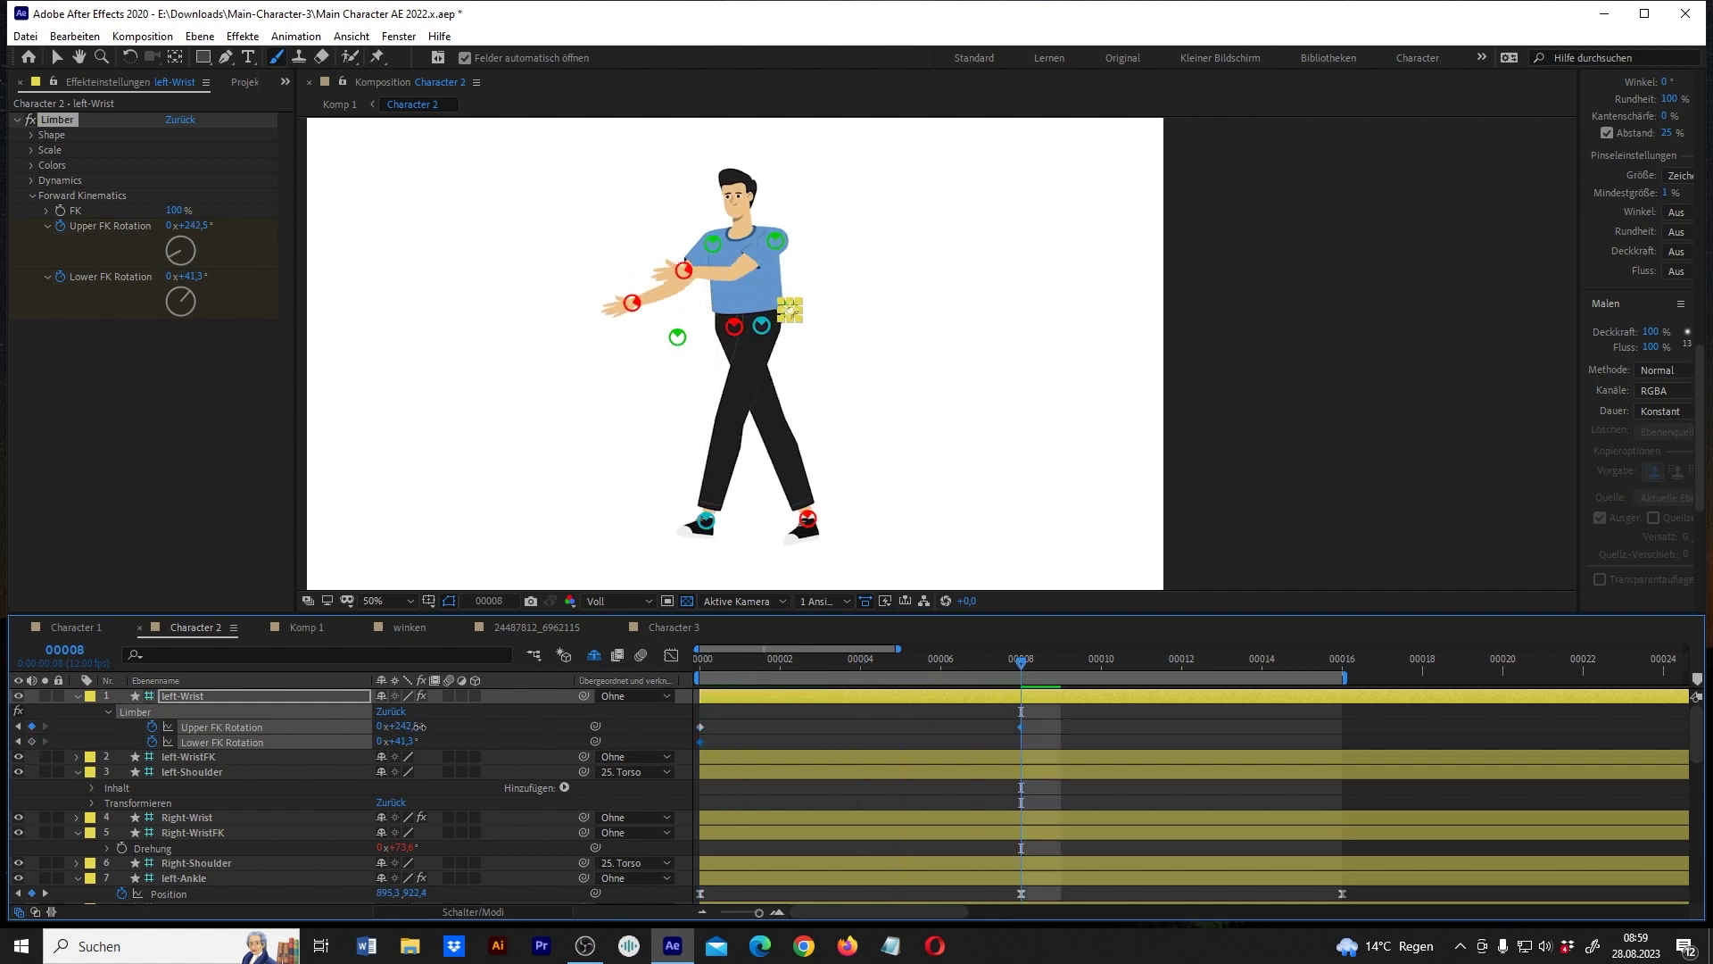
drag(319, 718, 339, 735)
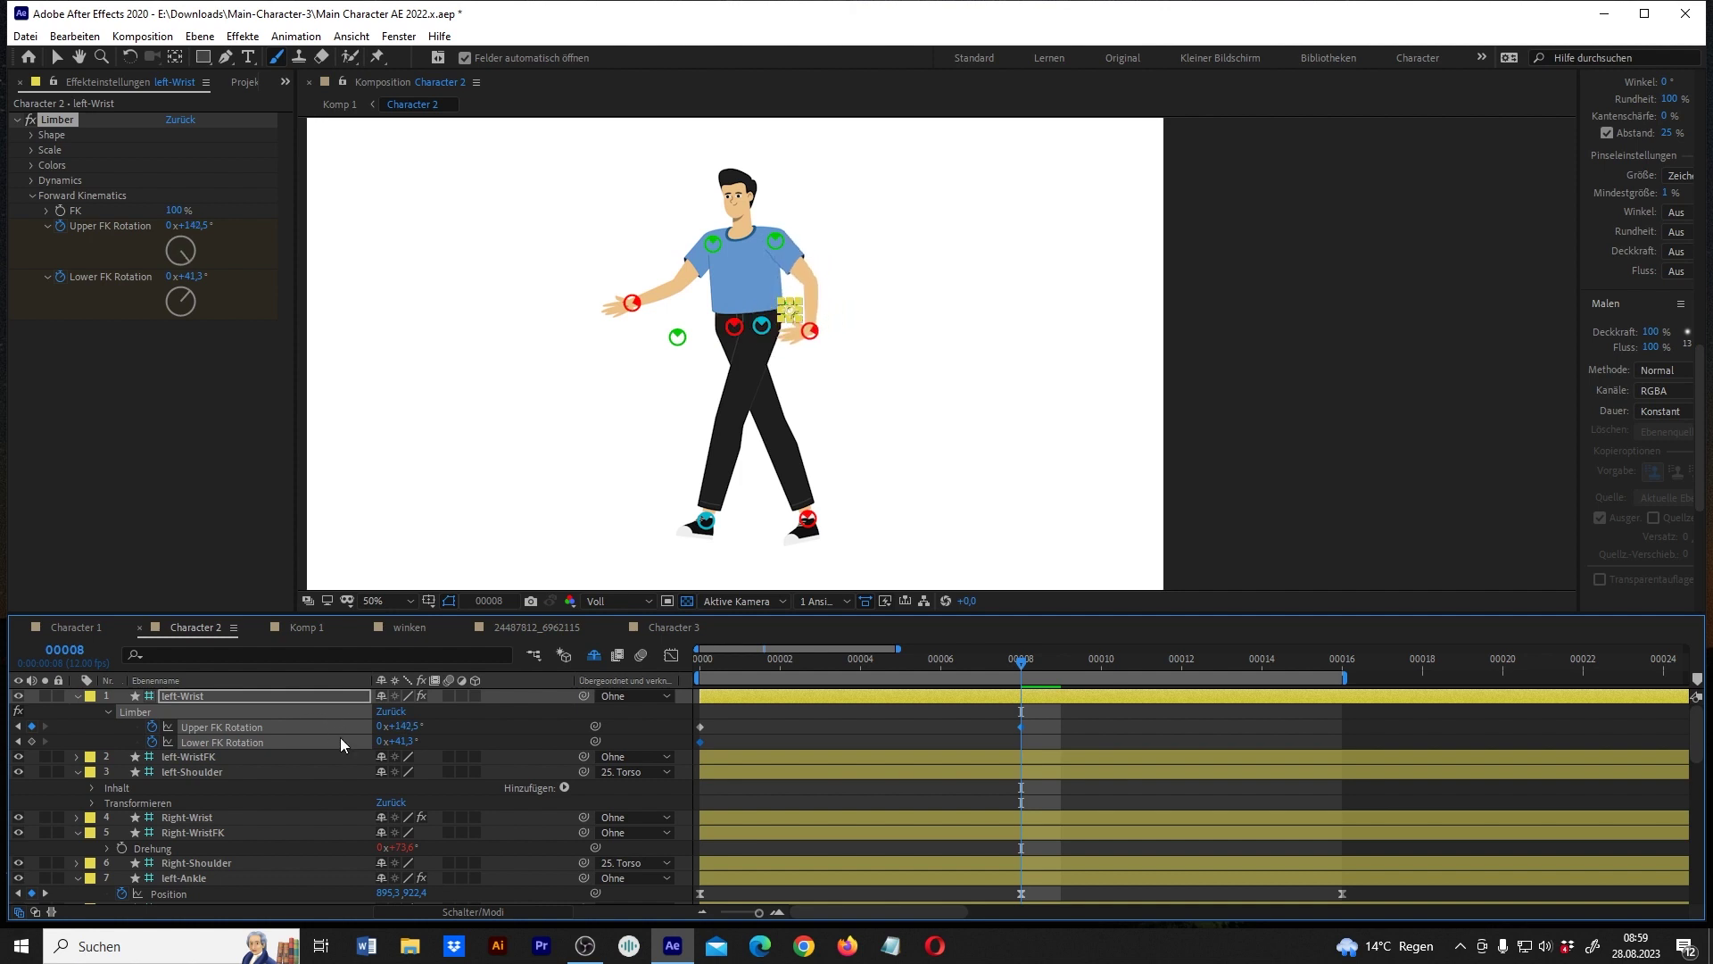
drag(397, 742, 357, 741)
Copy the frame-0 arm rotation keyframes to frame 16 and preview the swing.
click(1319, 662)
click(1324, 660)
drag(742, 722, 668, 750)
key(ctrl+c)
key(ctrl+v)
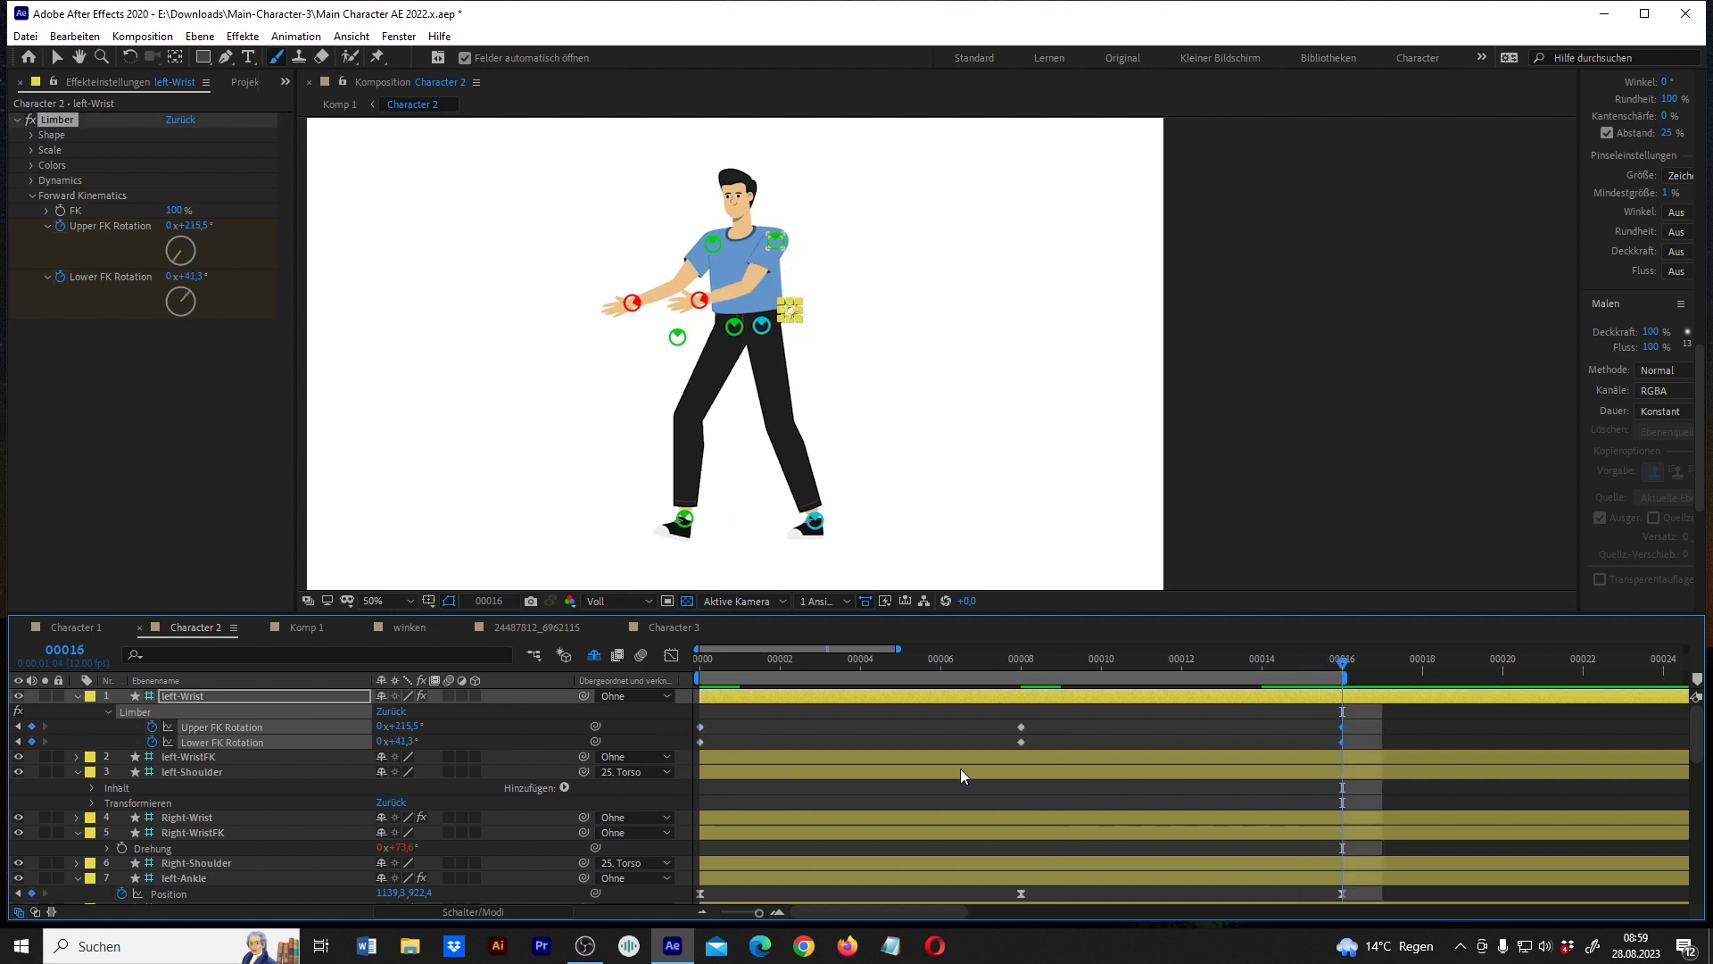
key(space)
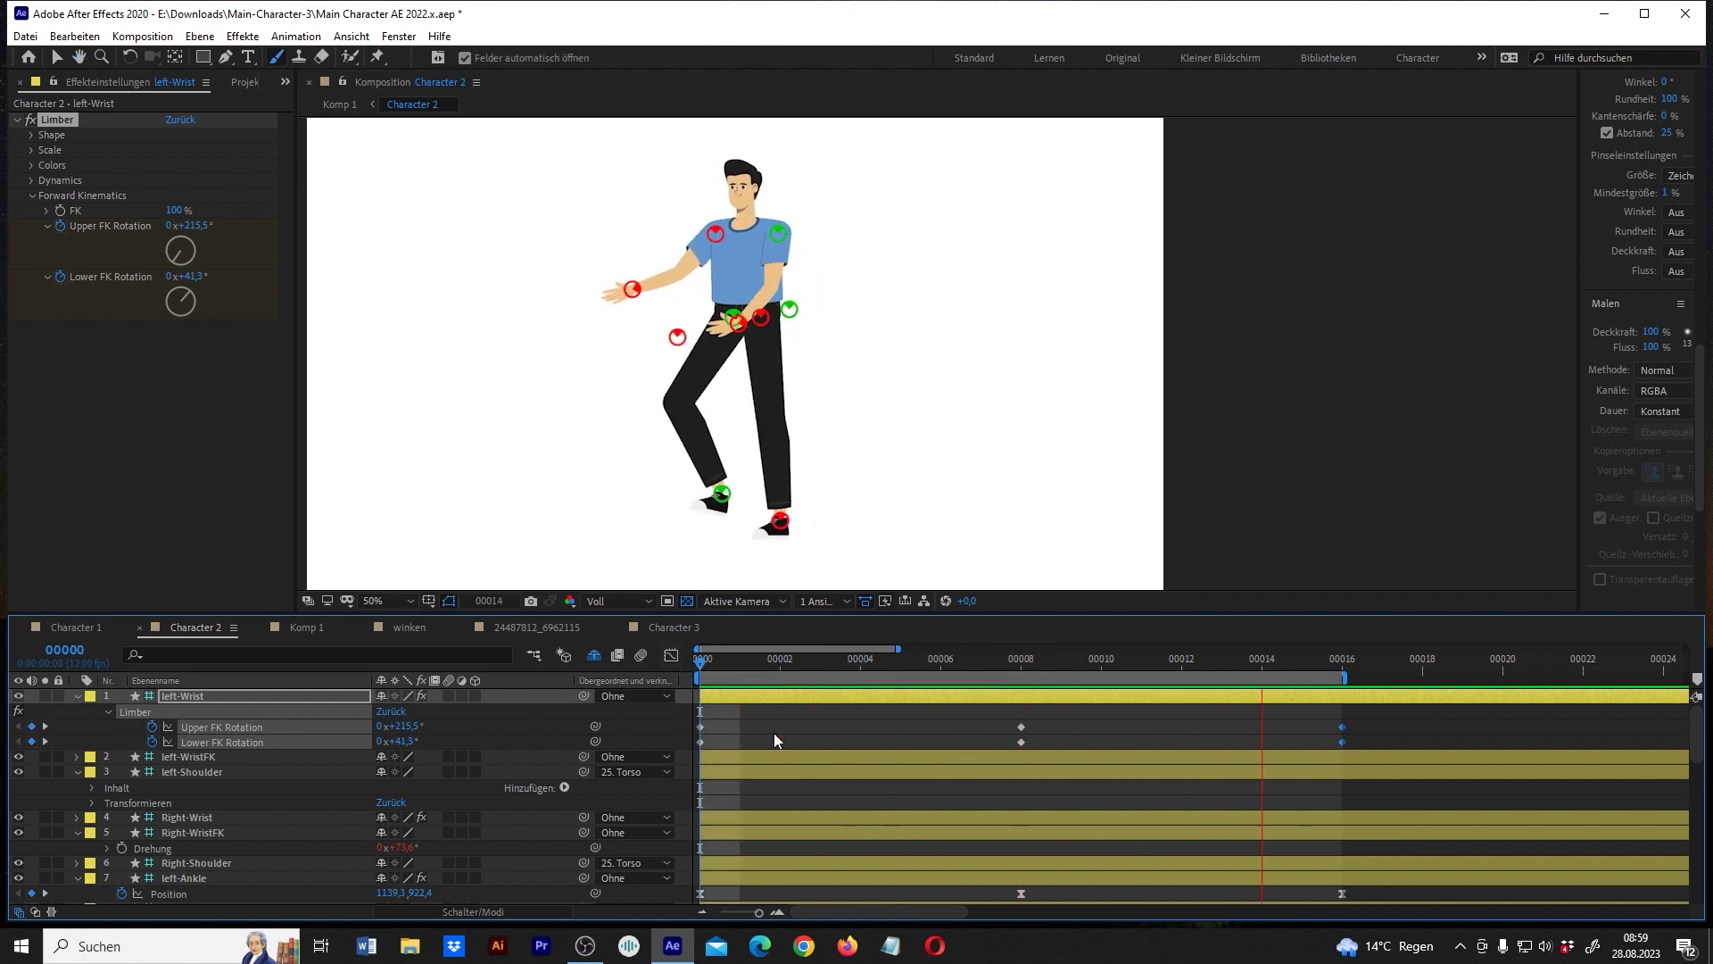
key(space)
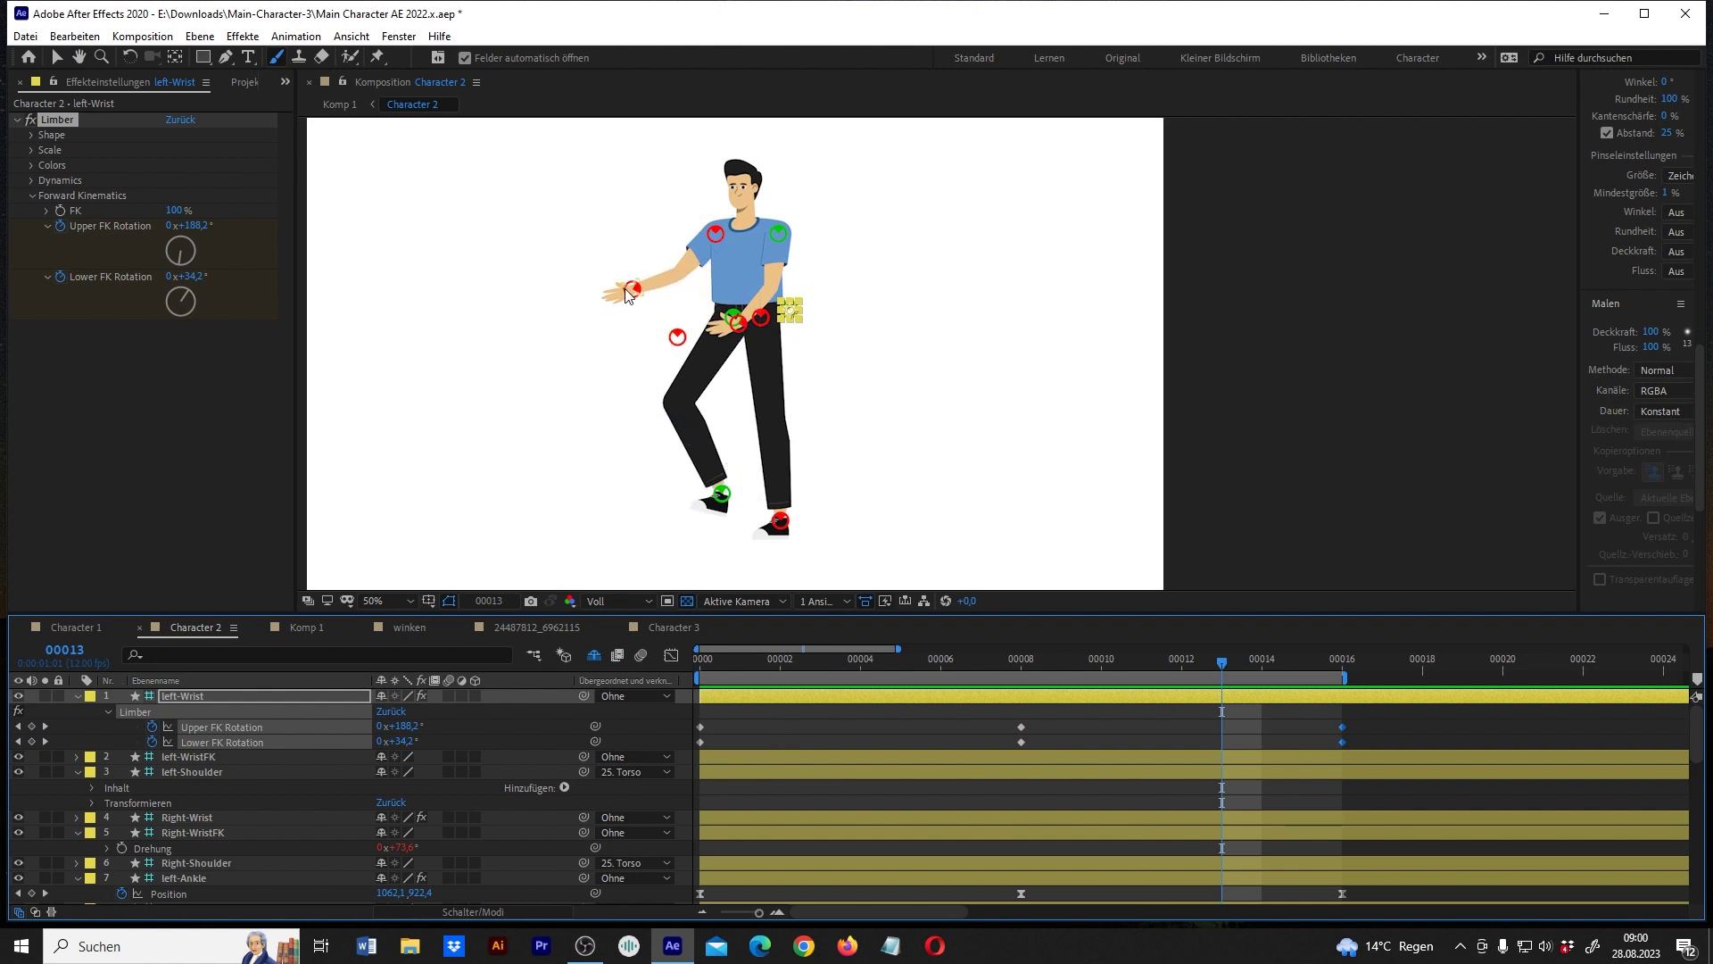
click(629, 291)
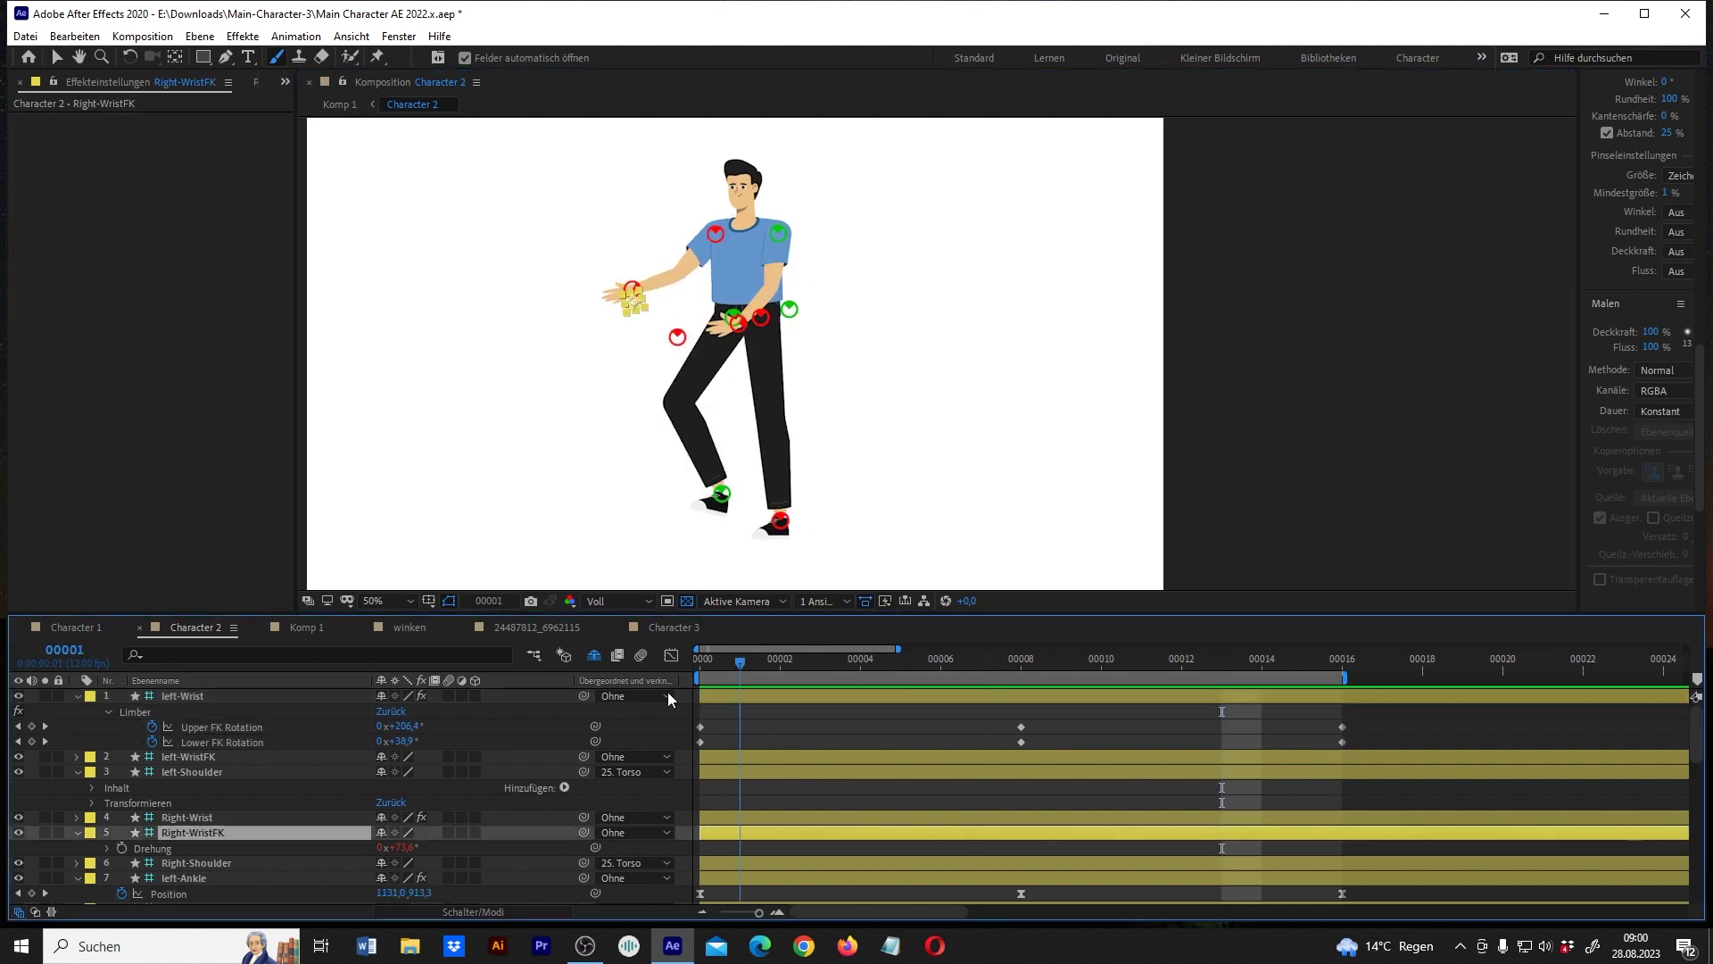
At frame 0, select the Right-Wrist controller and rotate the right upper arm to 132.6°.
key(Home)
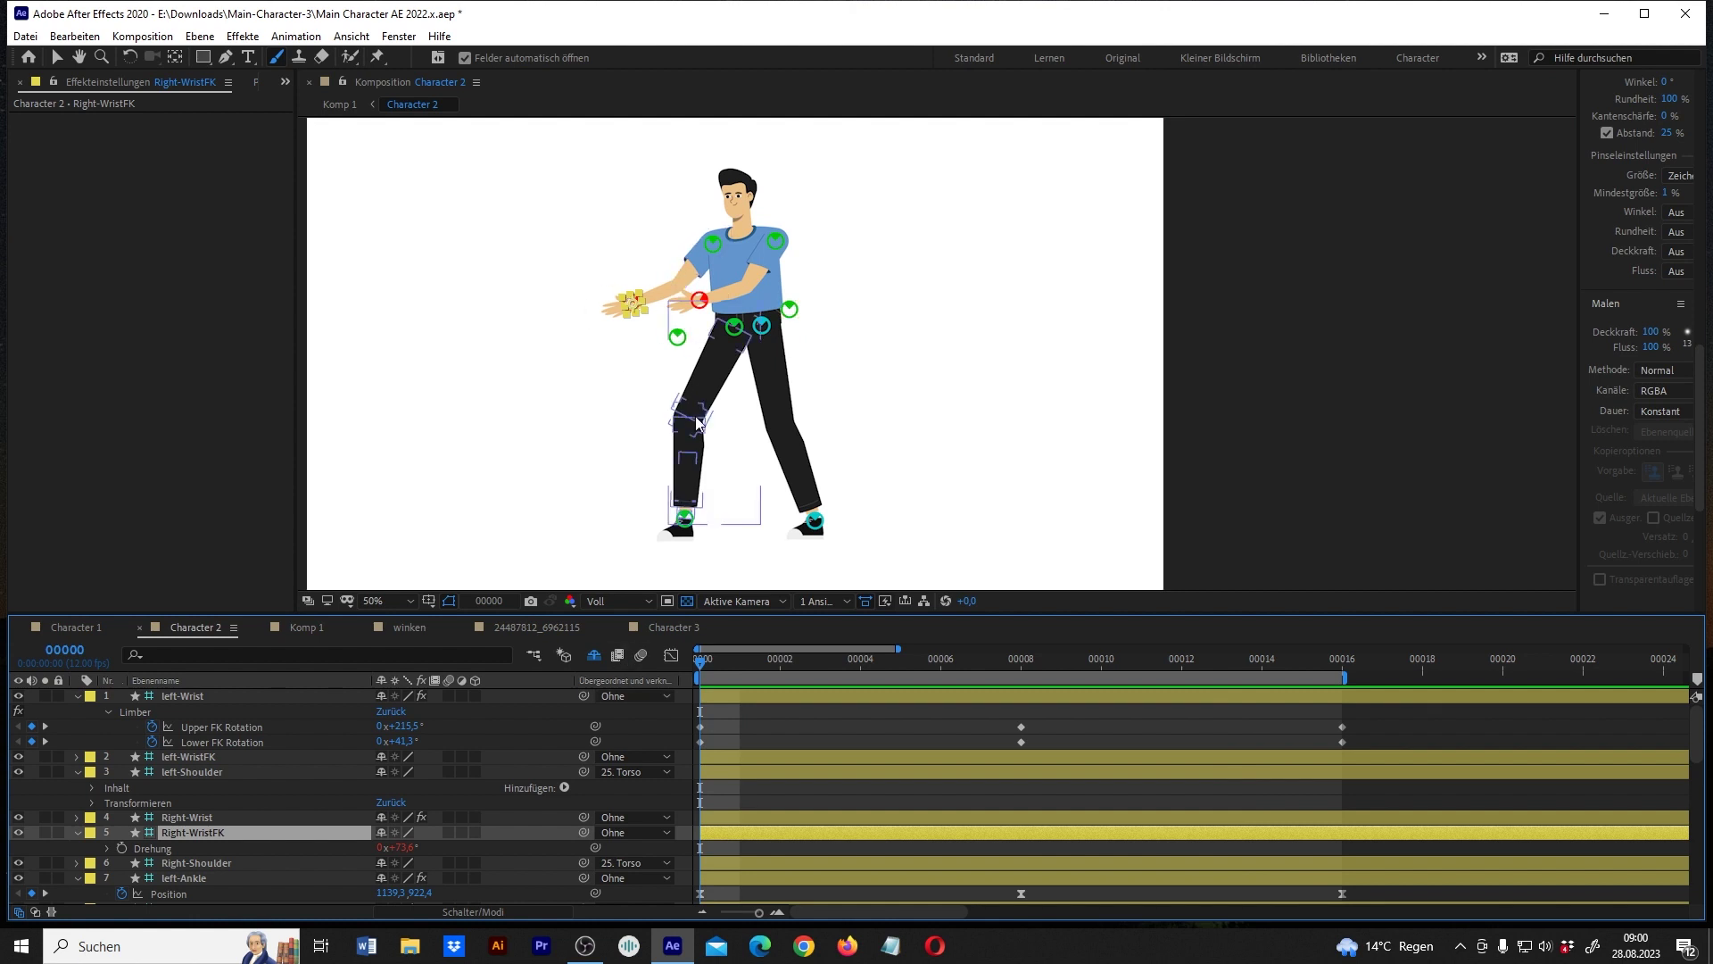
click(714, 380)
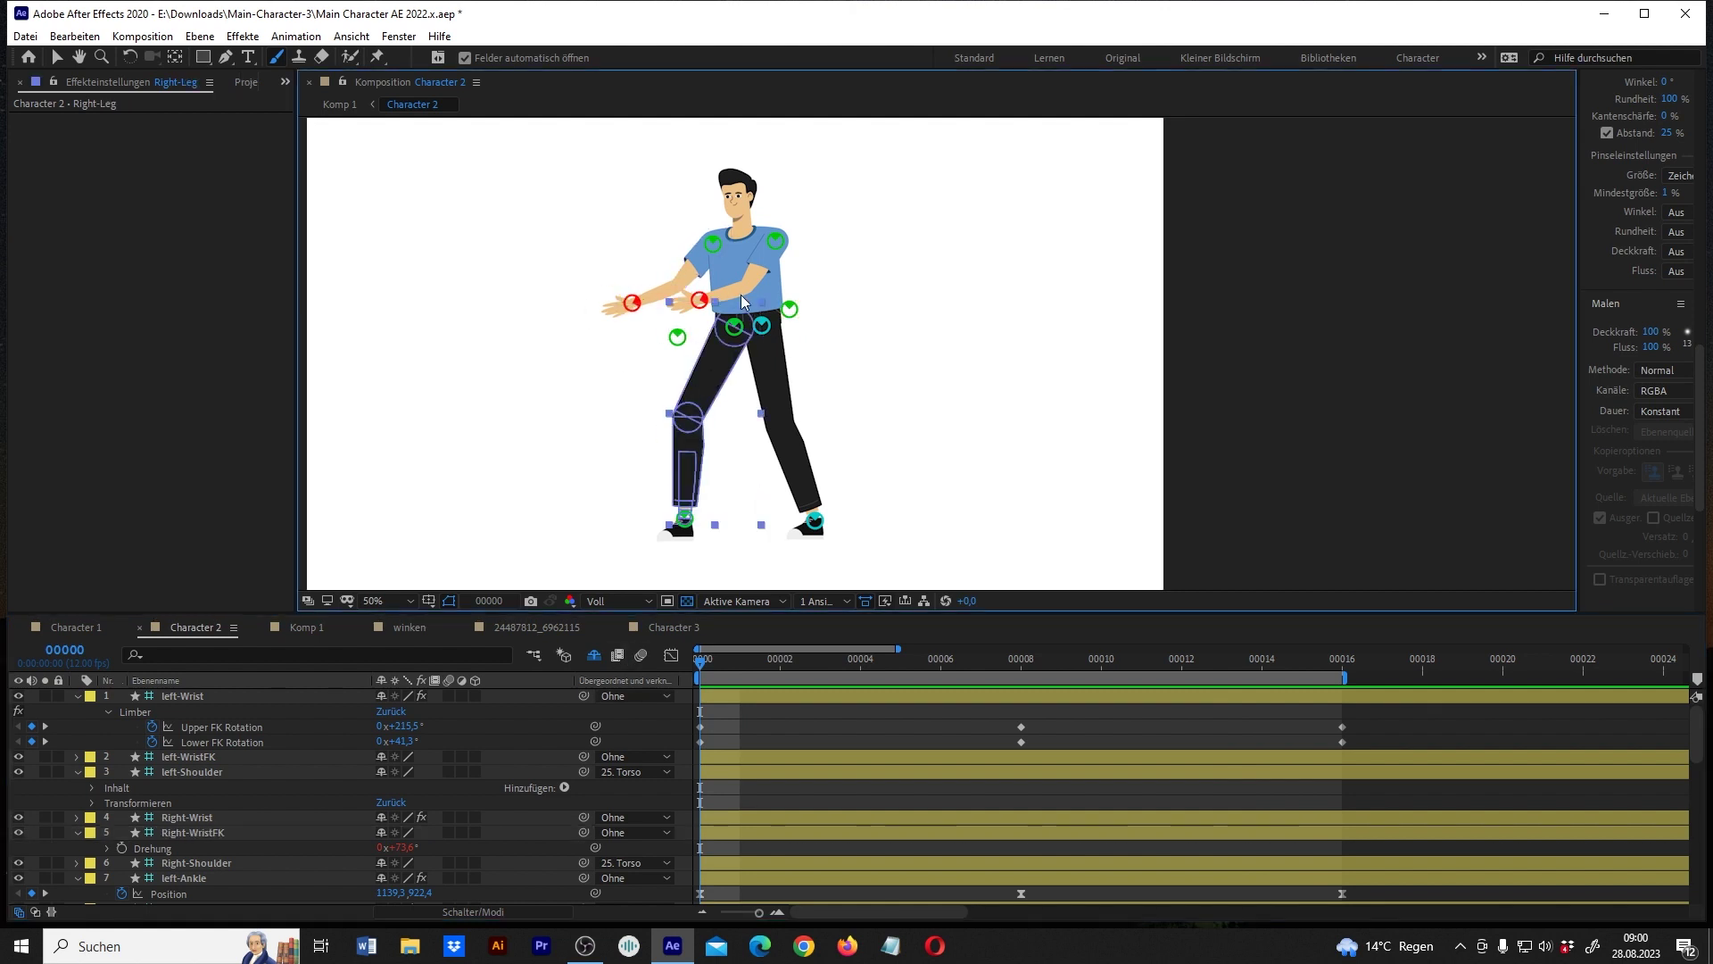
click(637, 304)
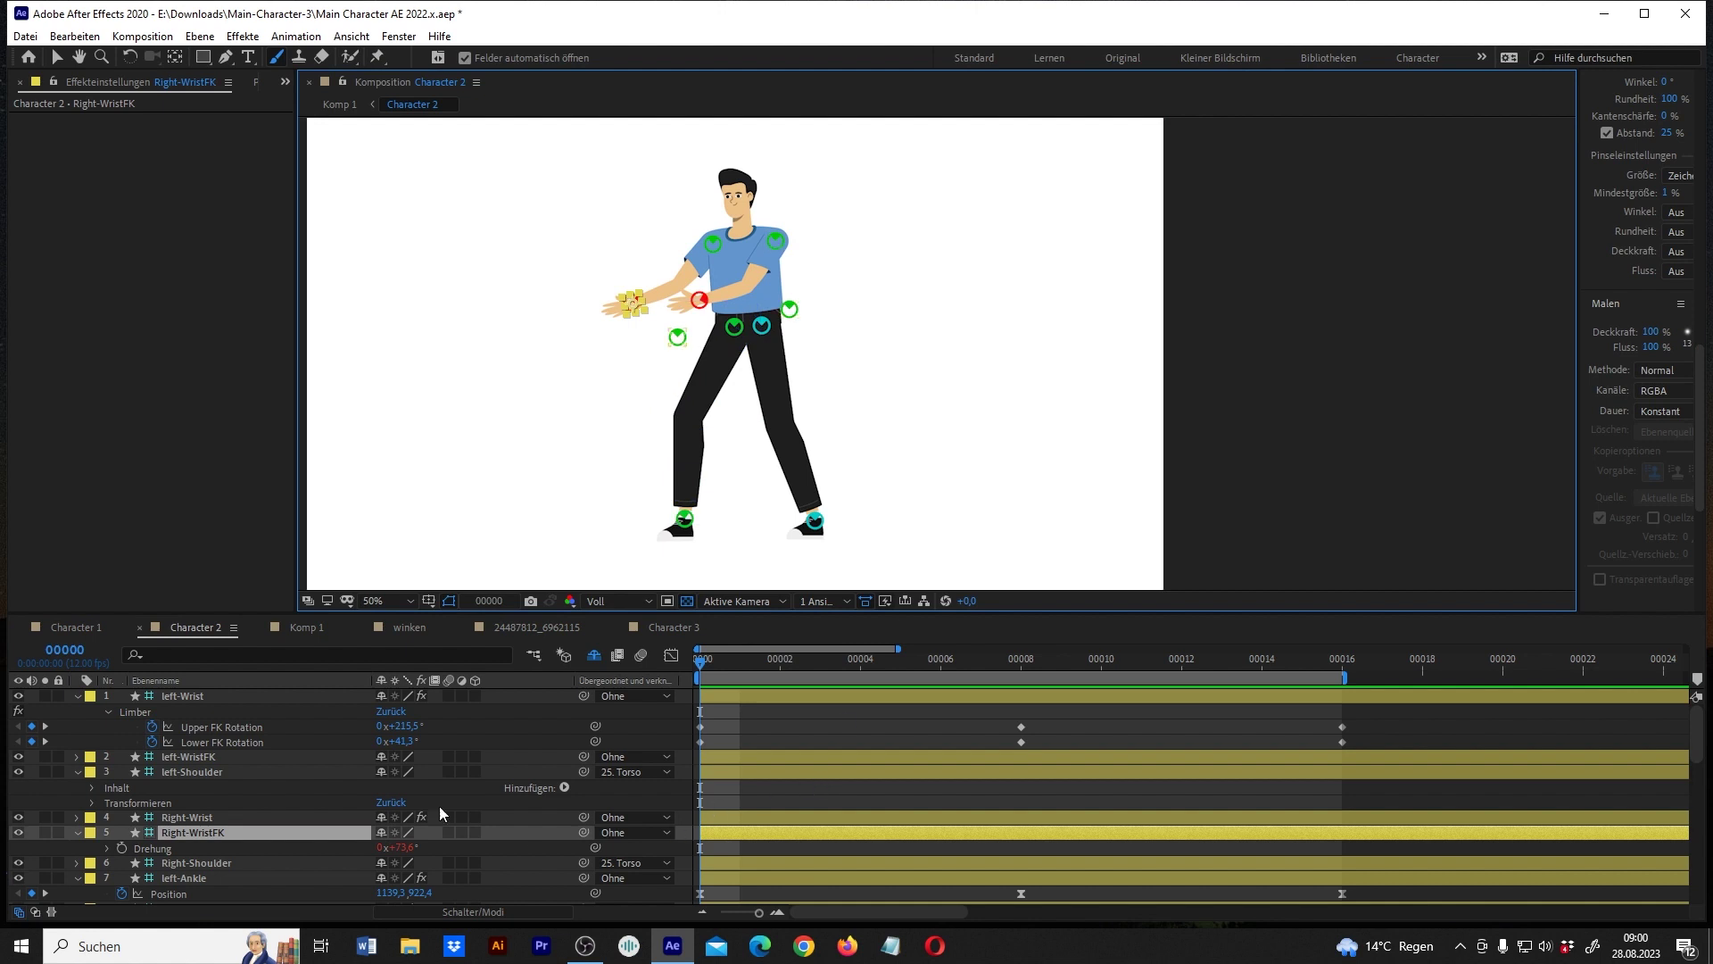
click(680, 340)
click(32, 196)
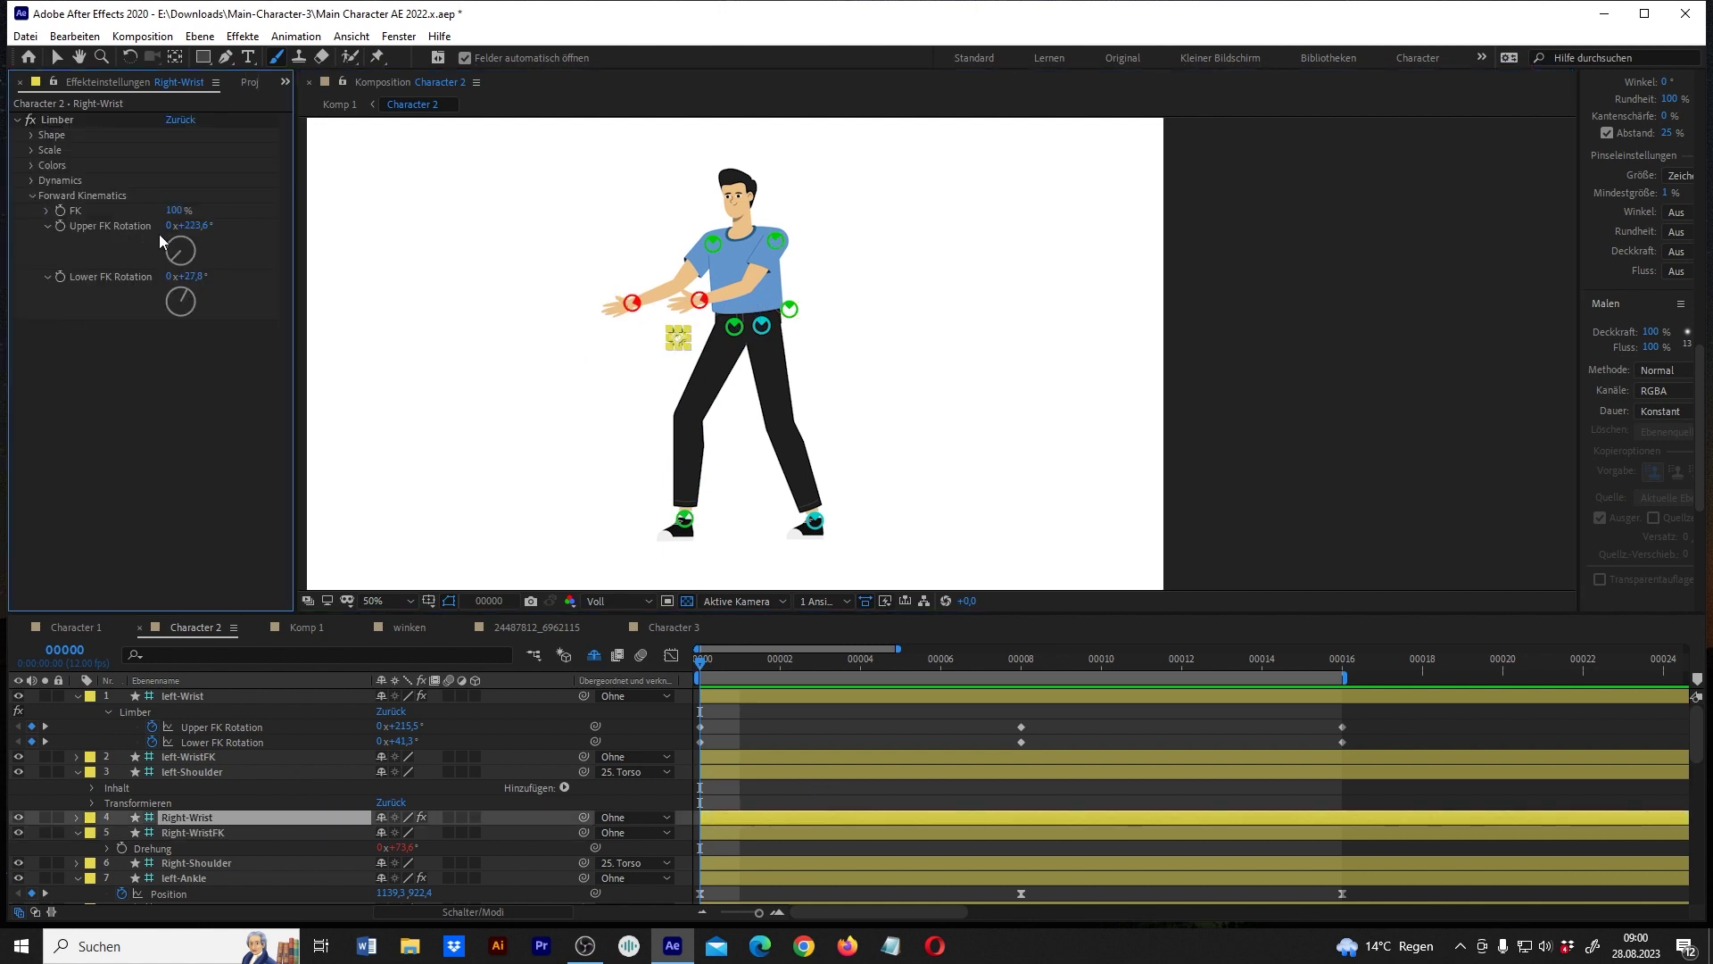
drag(178, 225, 119, 224)
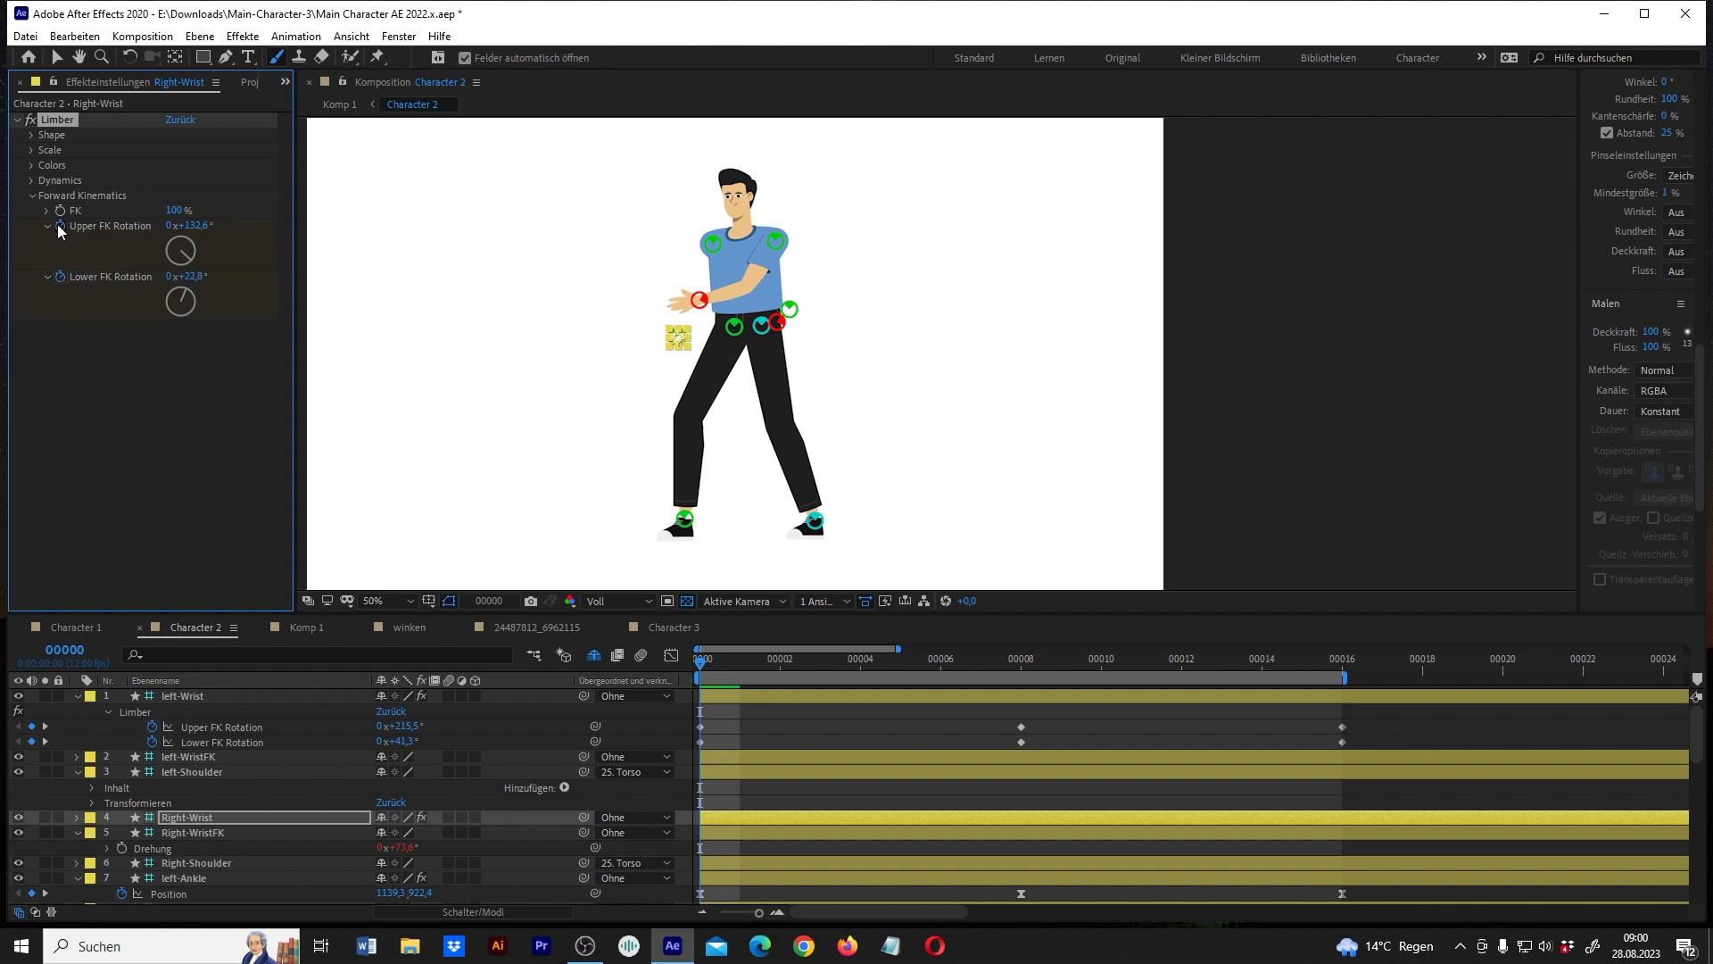
key(u)
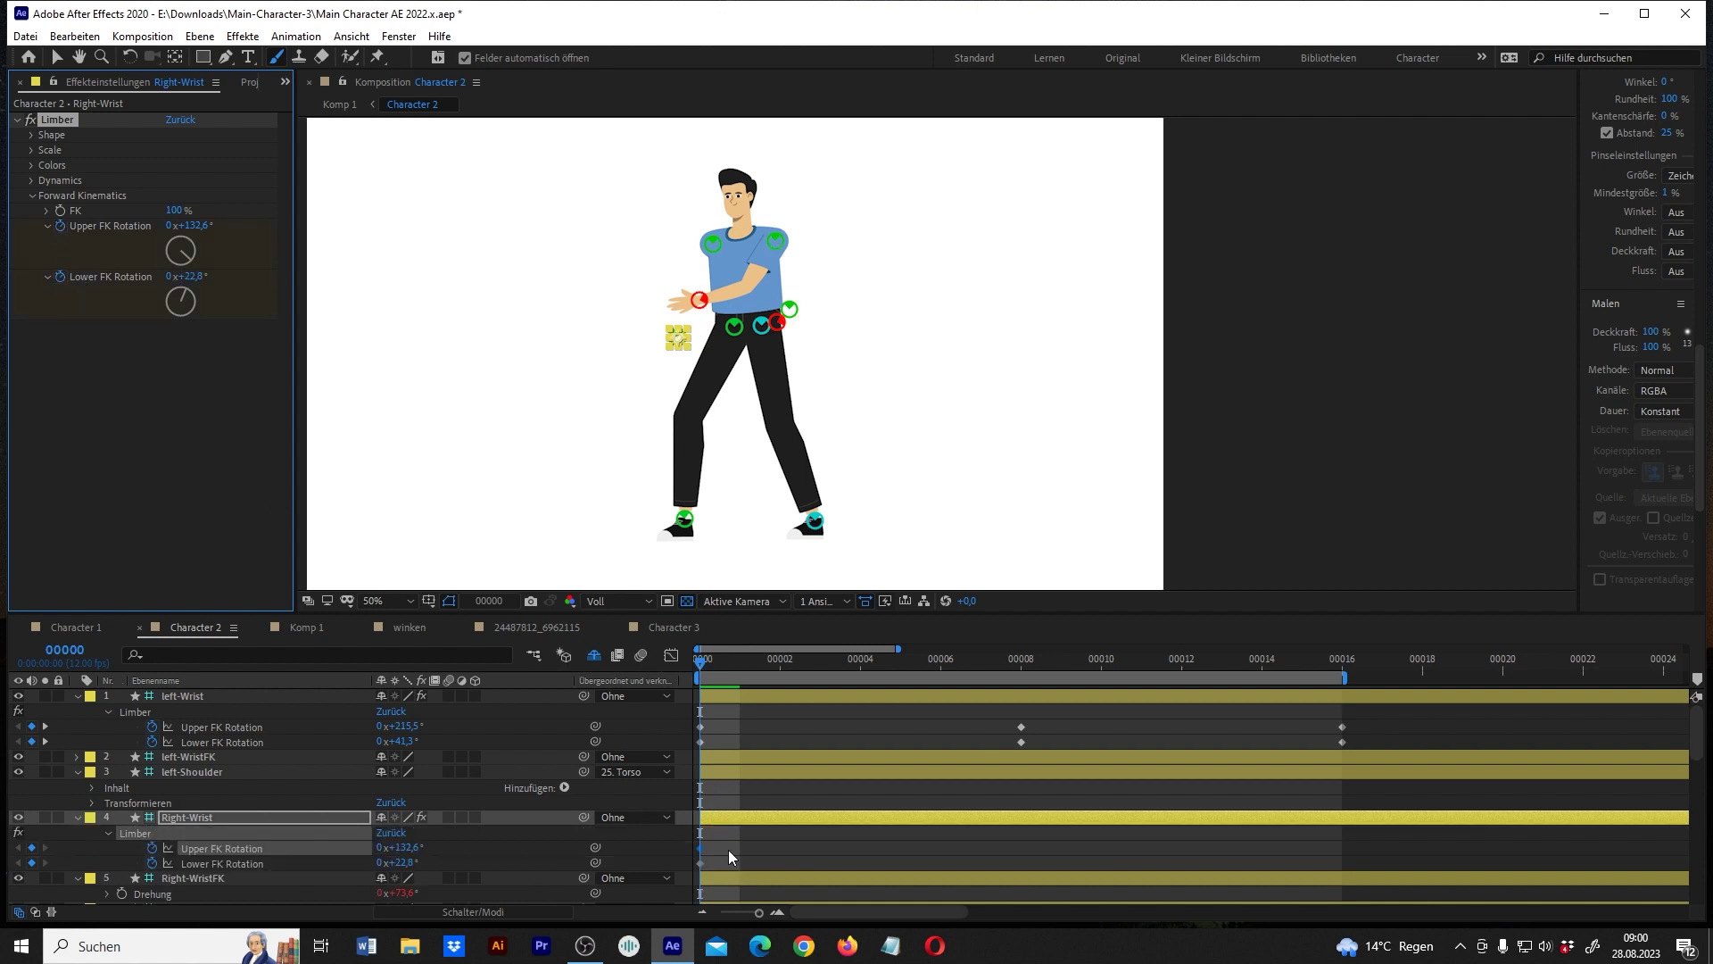
At frame 8, swing the right upper arm to 209.6° and the forearm to 37,8°.
click(1020, 668)
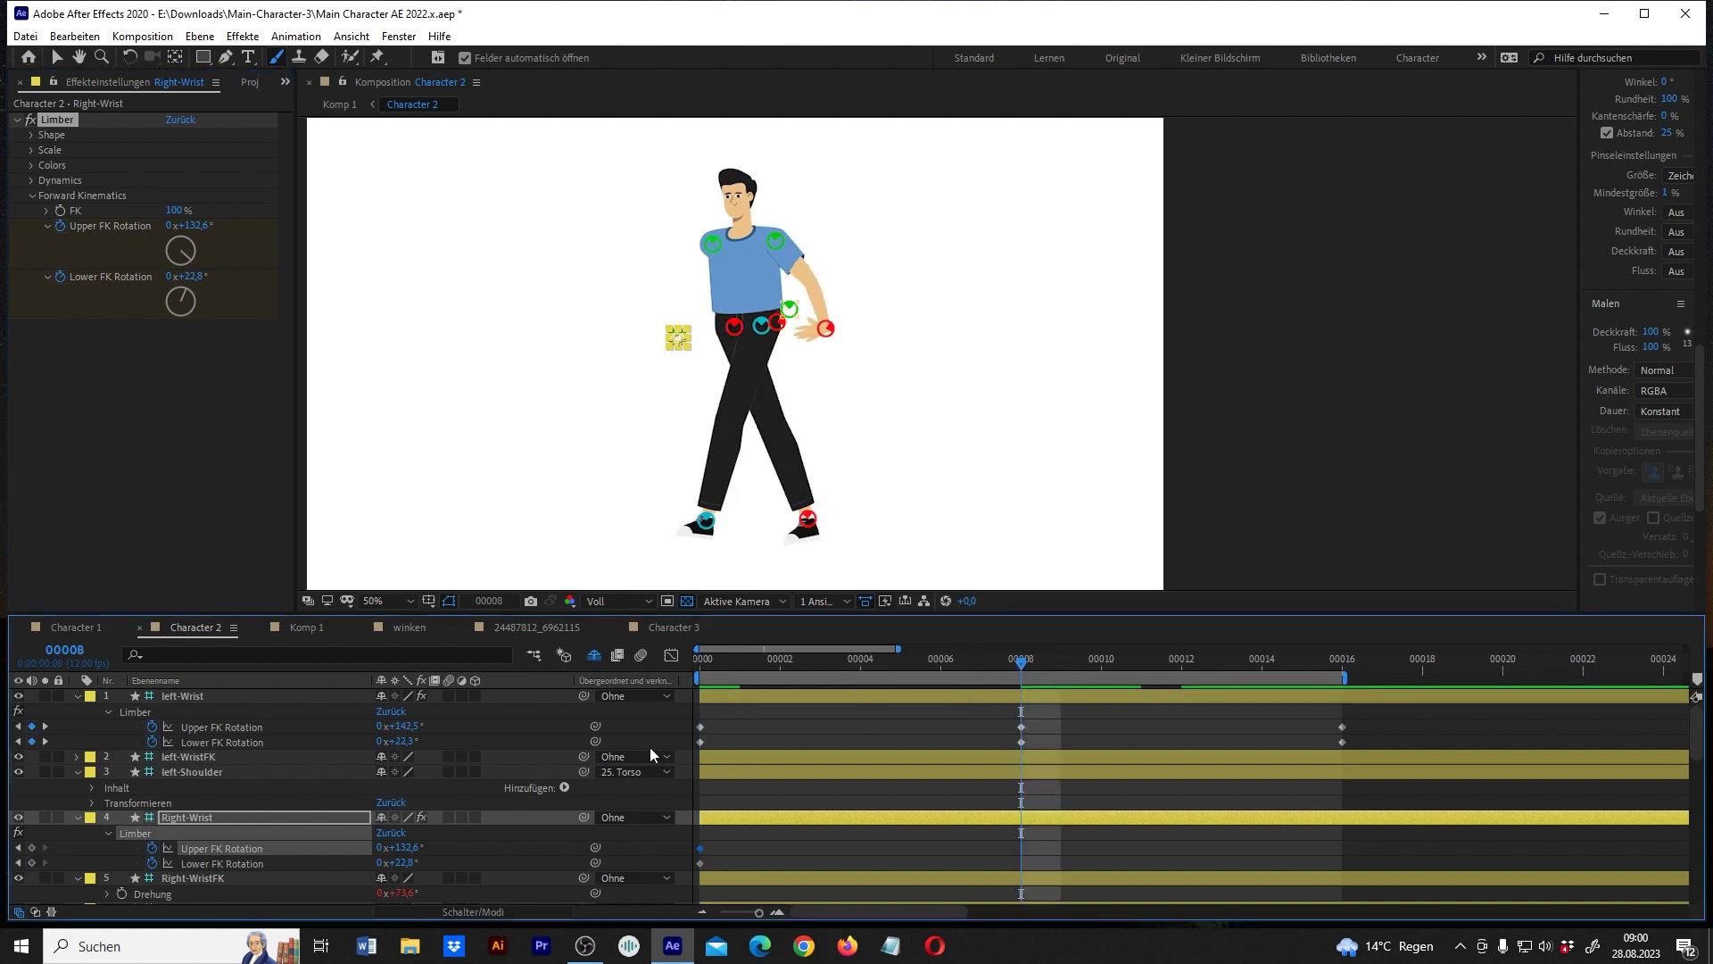
drag(195, 225, 272, 220)
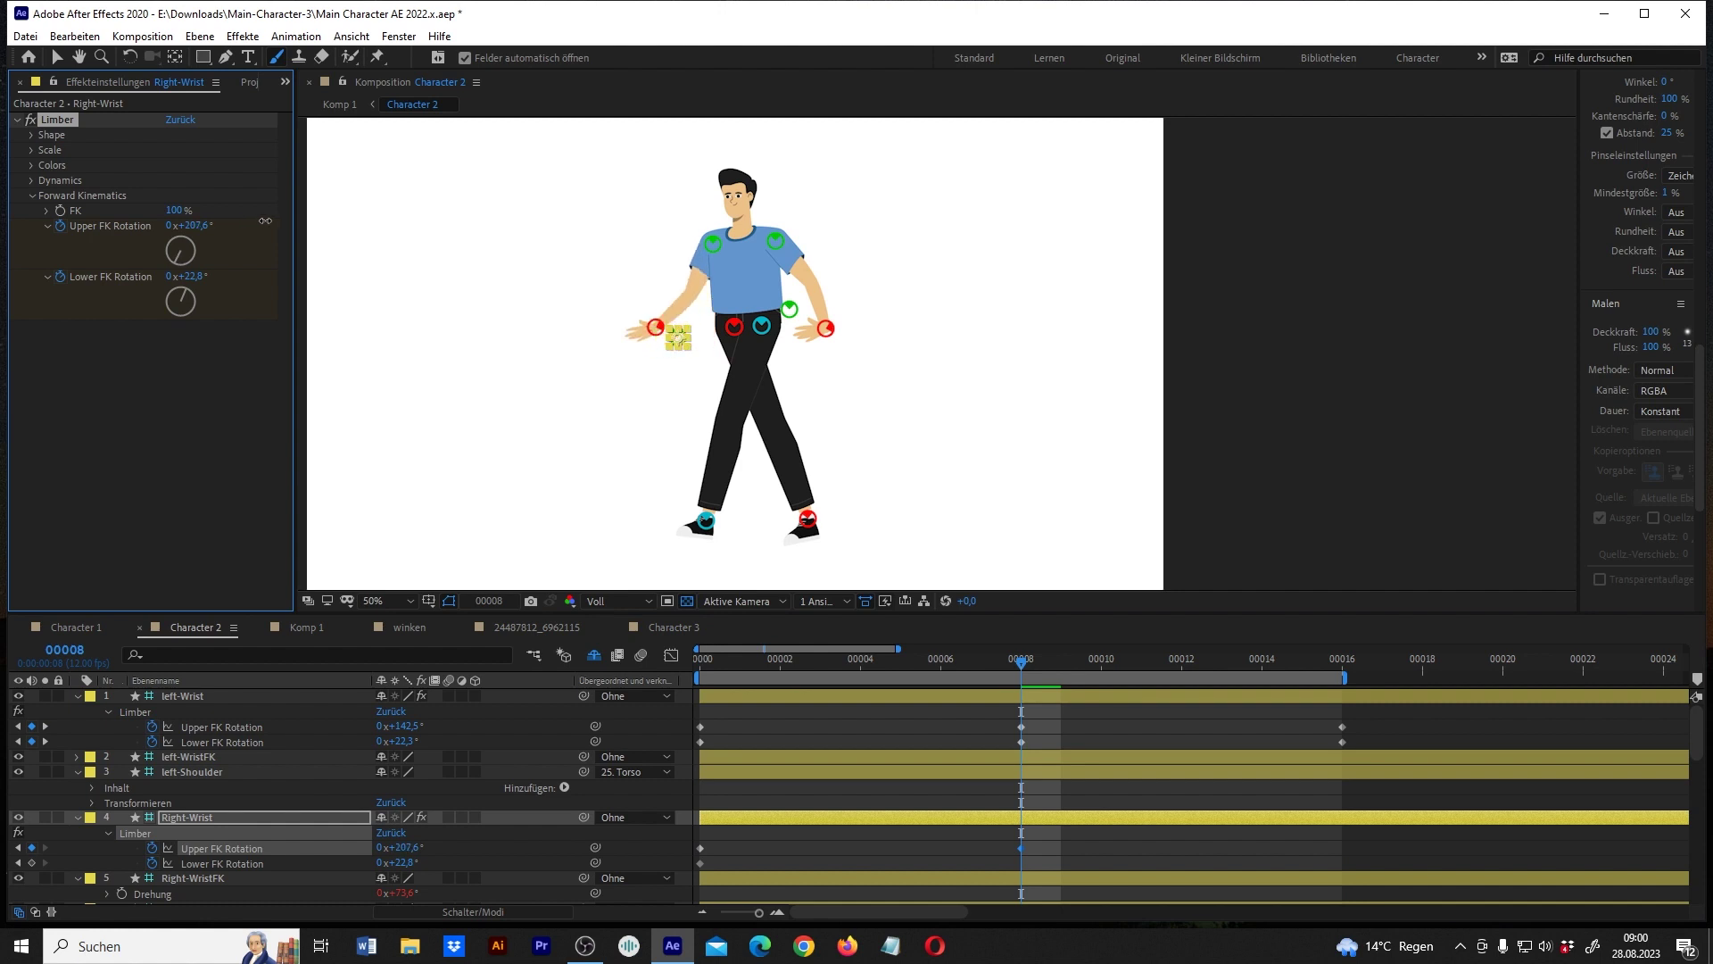
drag(204, 282, 212, 274)
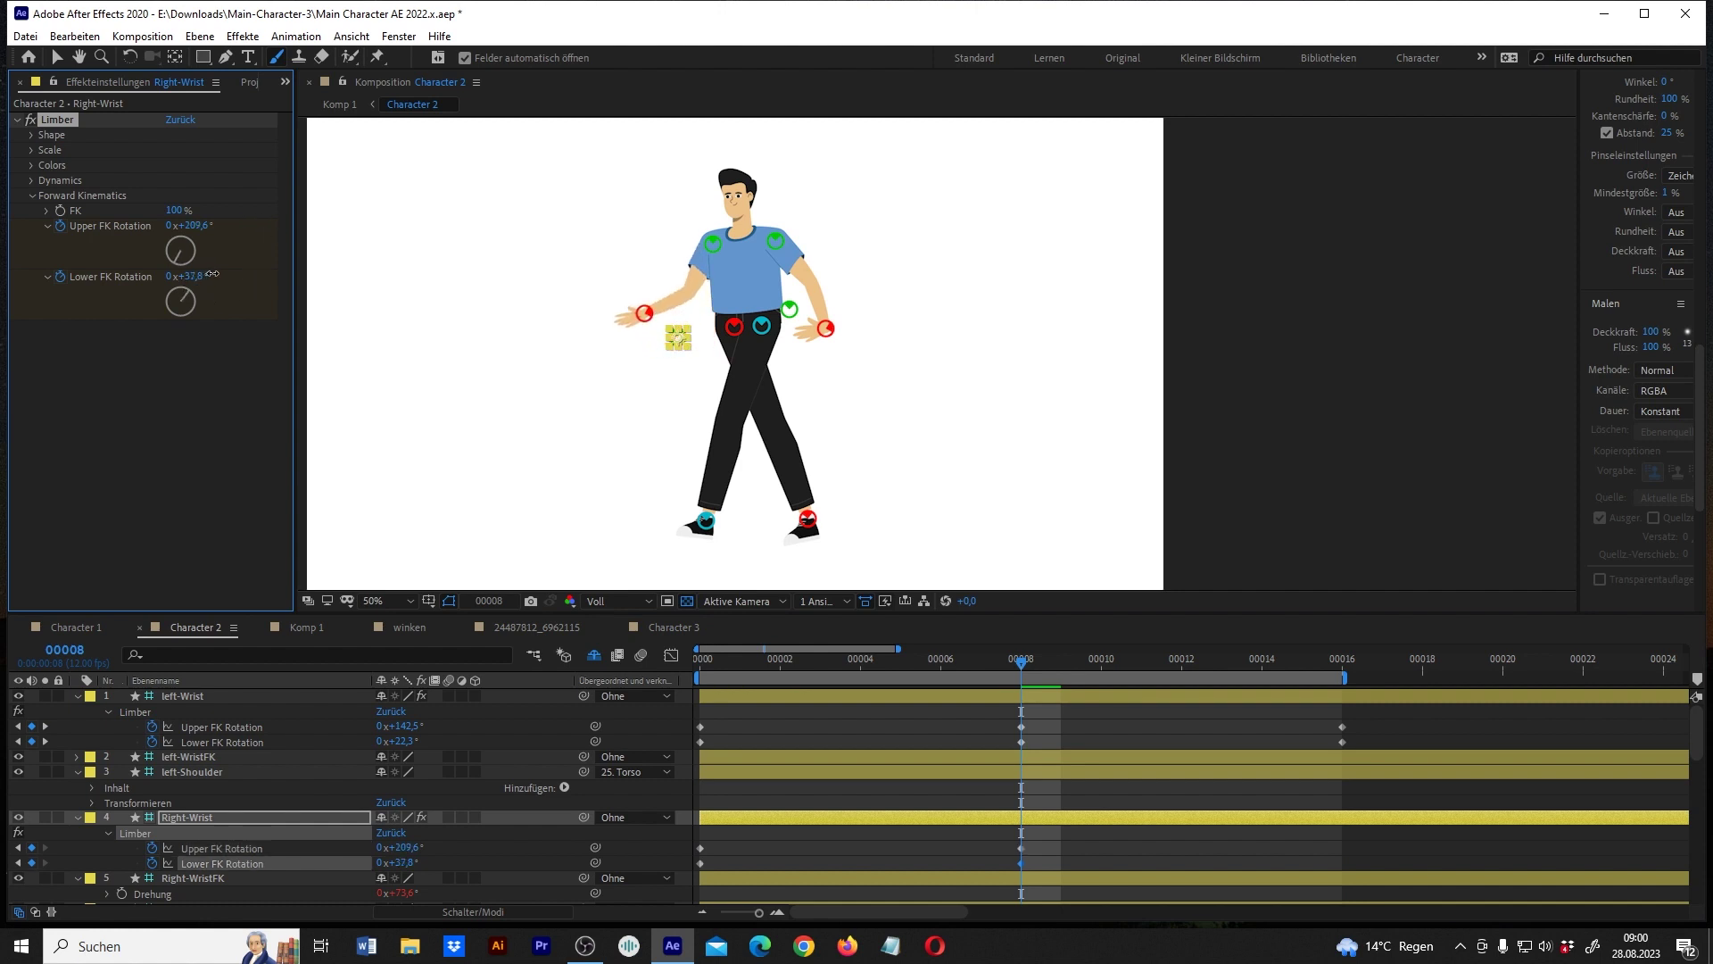
Paste the right arm's frame-0 keyframes at frame 16 and preview the swing.
drag(723, 833, 687, 871)
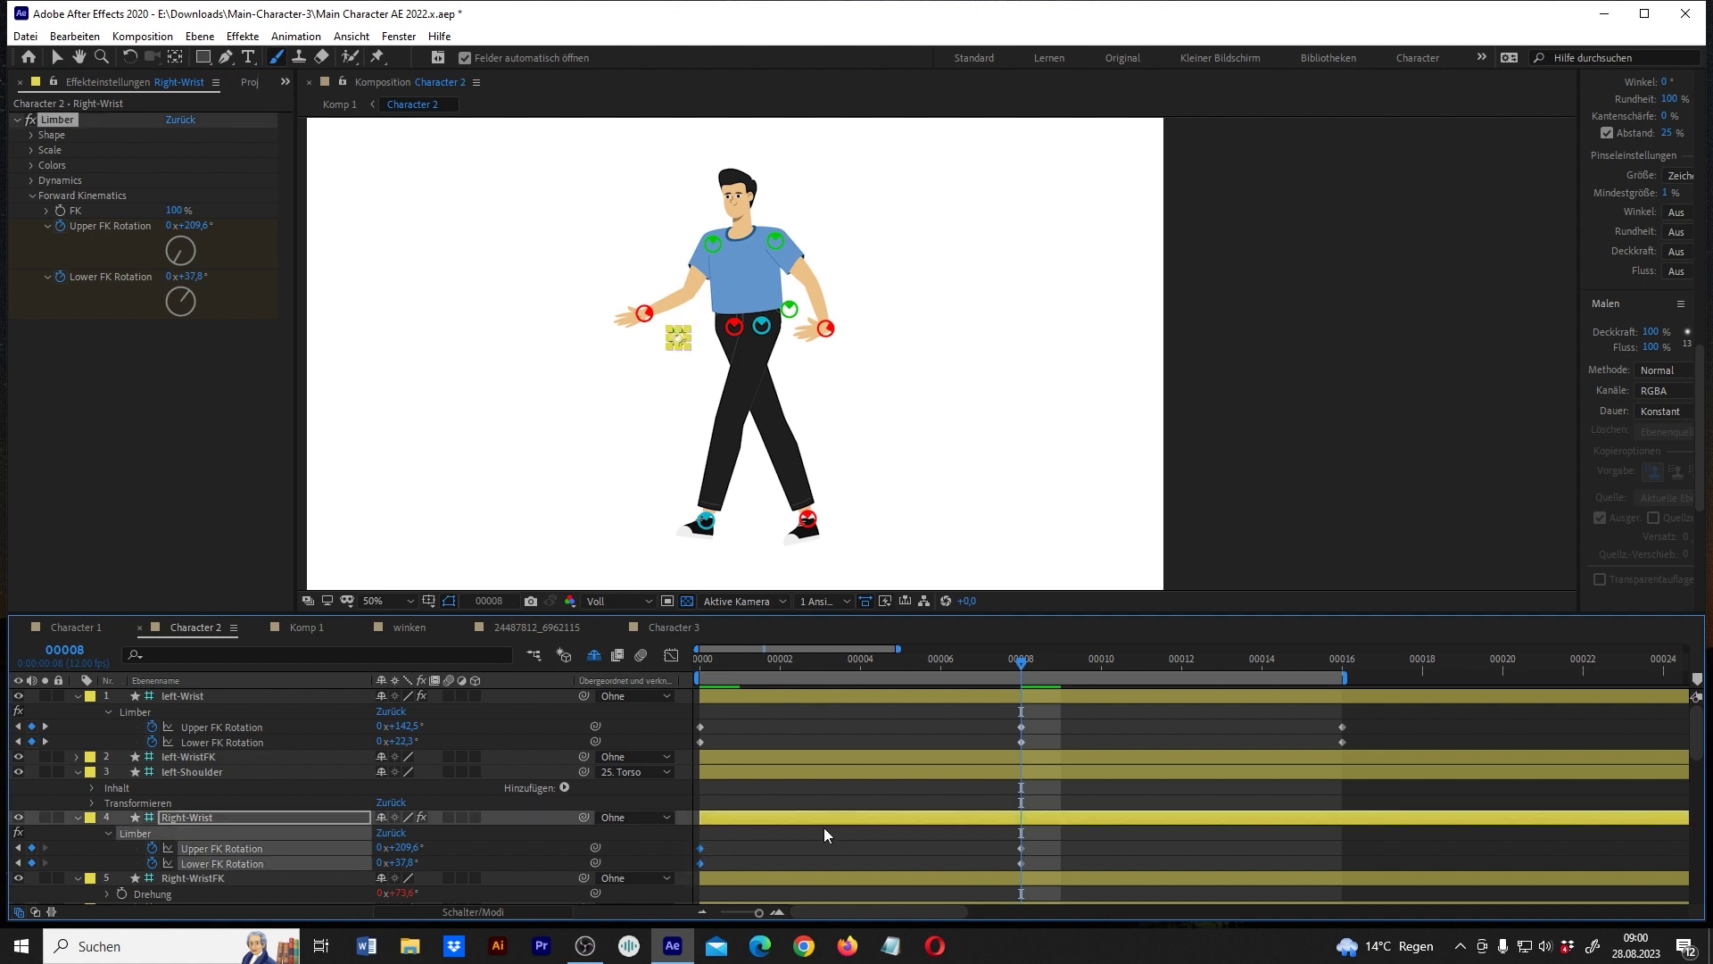
click(1338, 662)
key(ctrl+v)
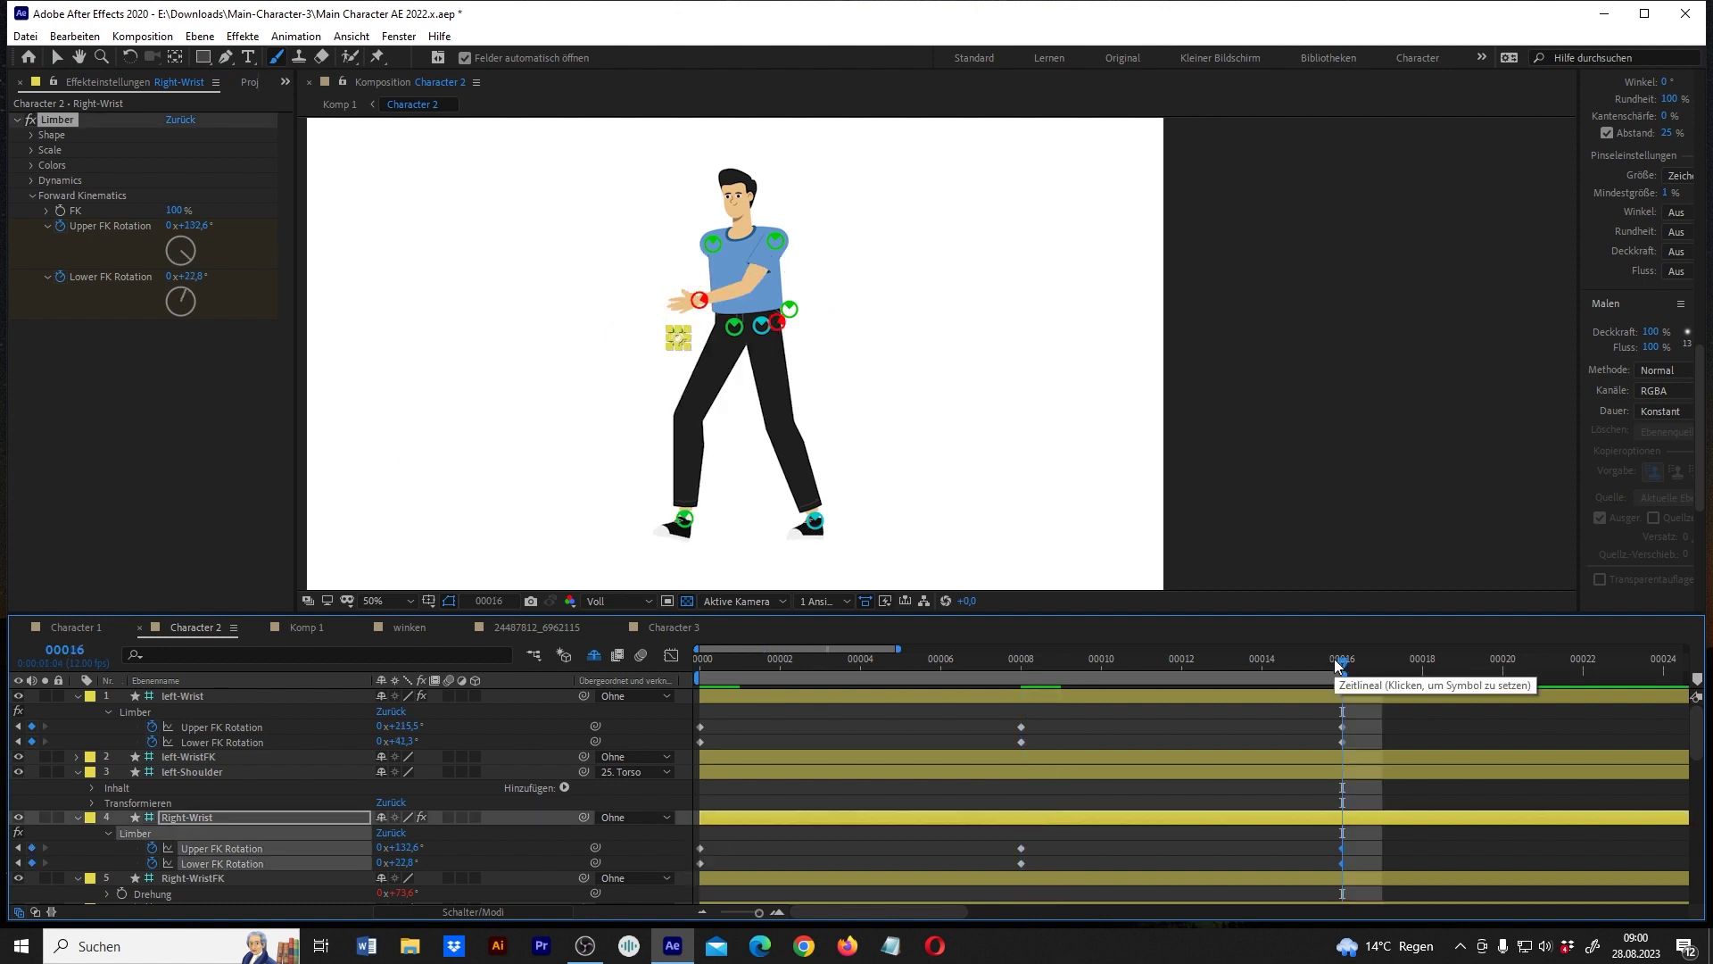
drag(791, 667, 683, 673)
key(space)
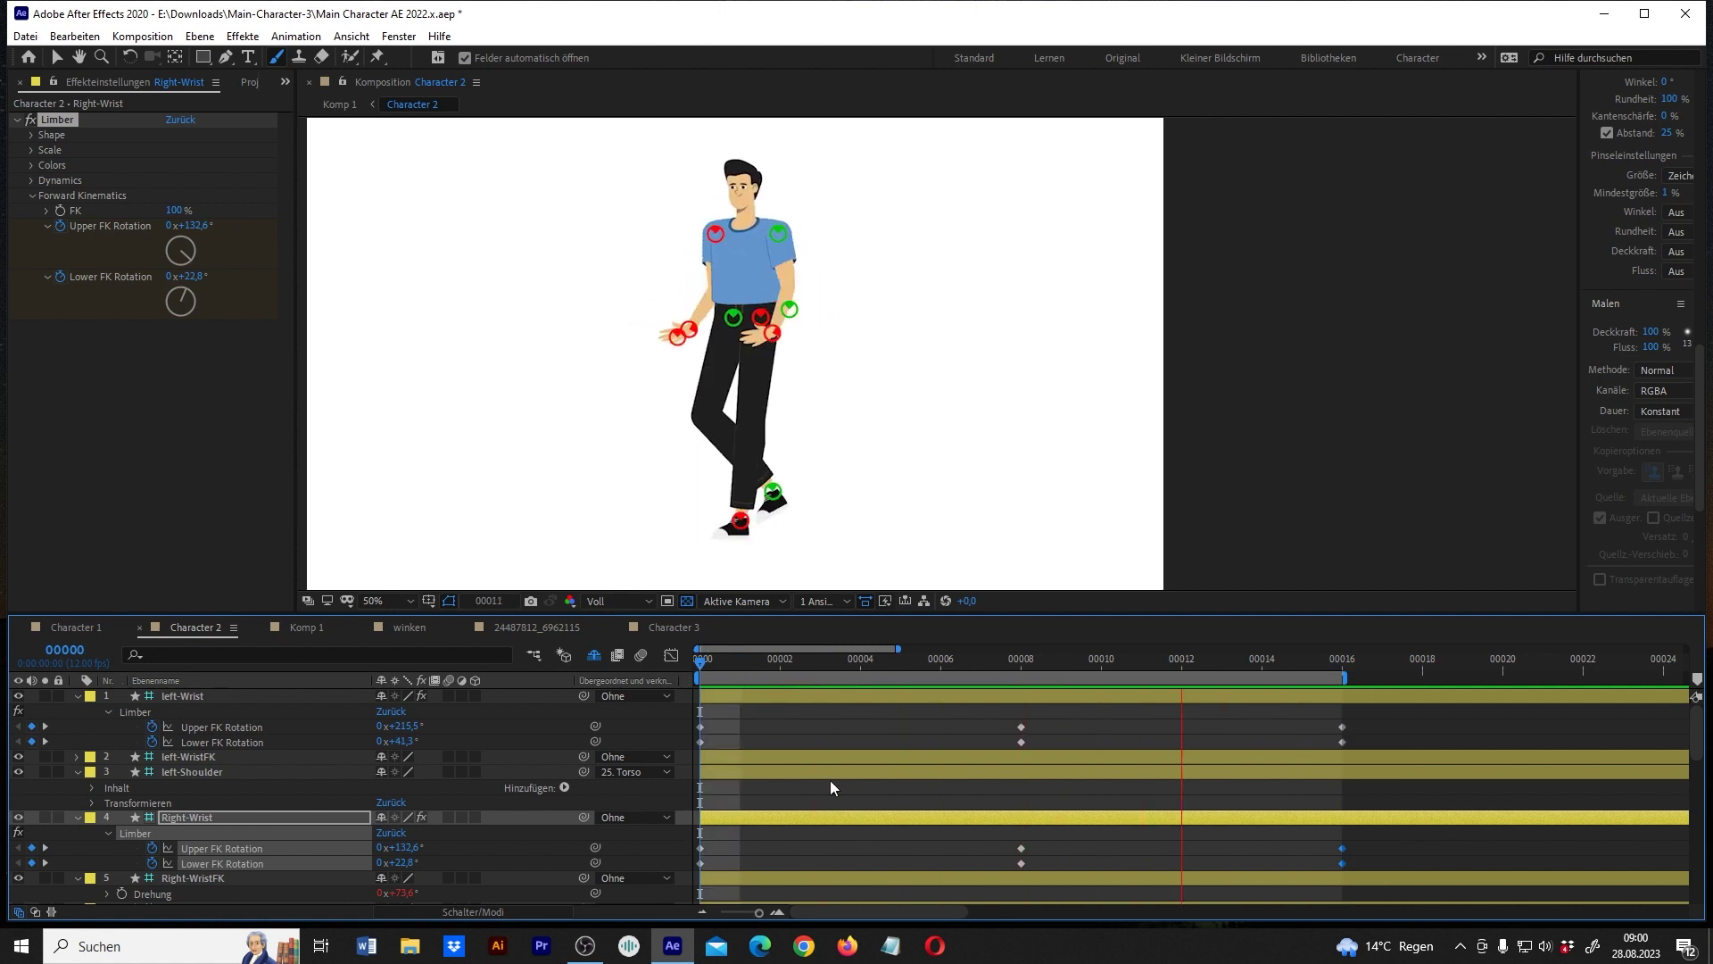
drag(1425, 718, 650, 870)
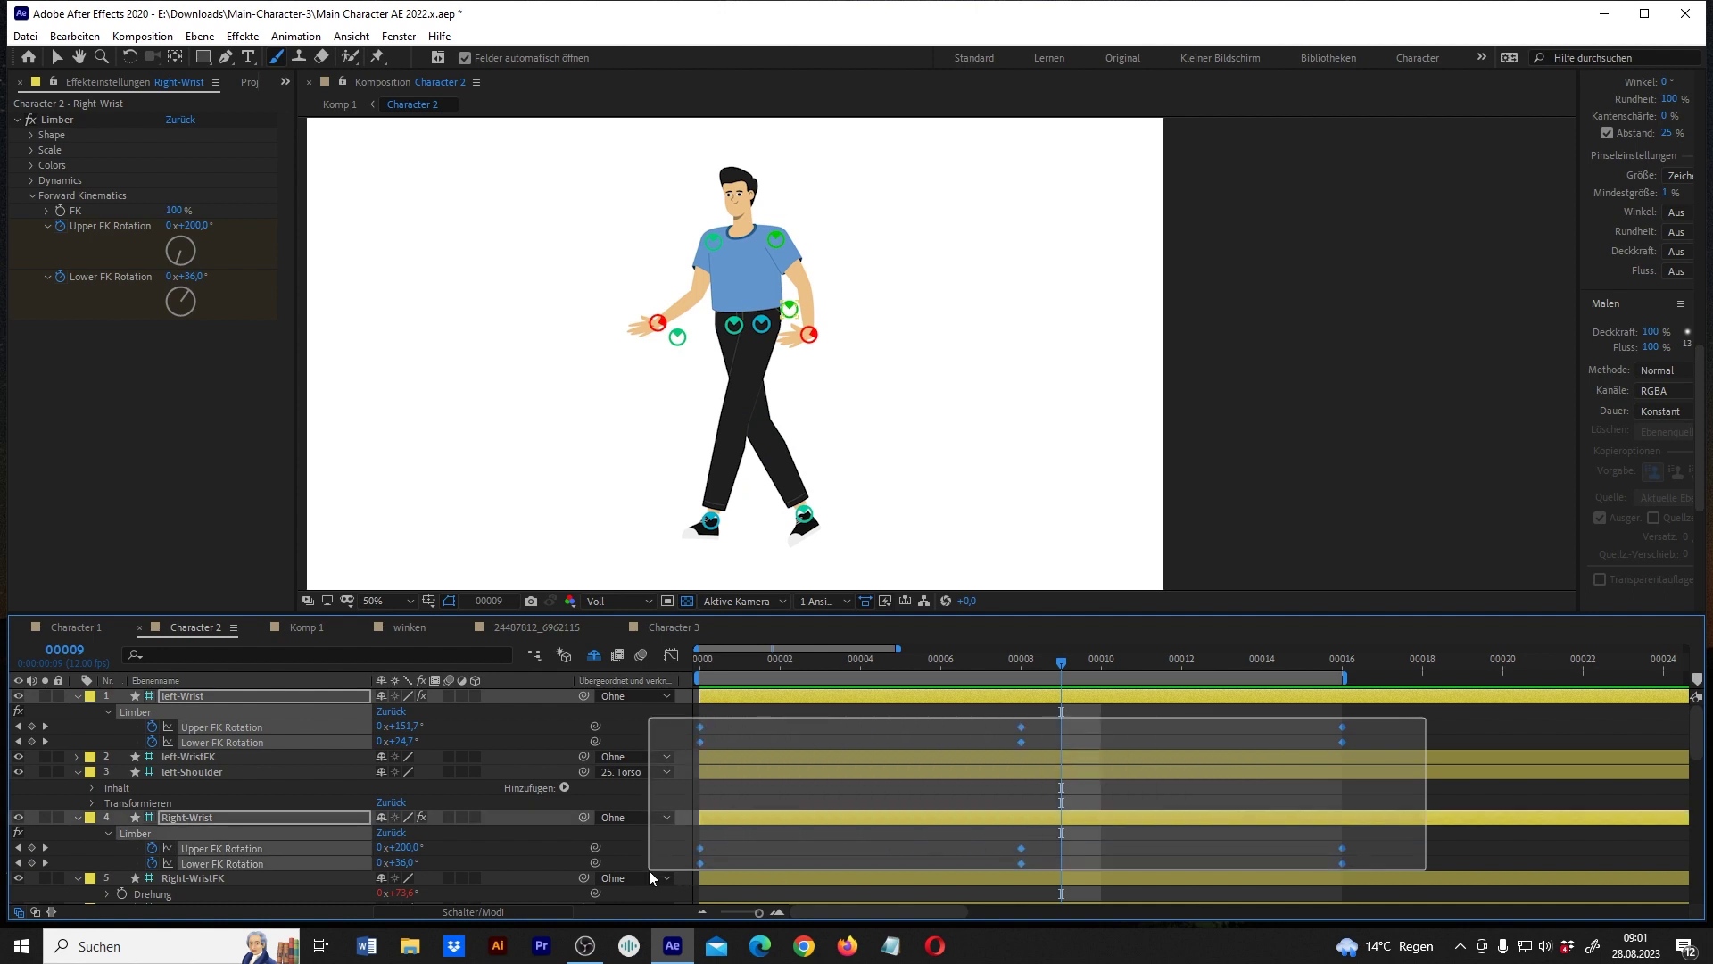
key(F9)
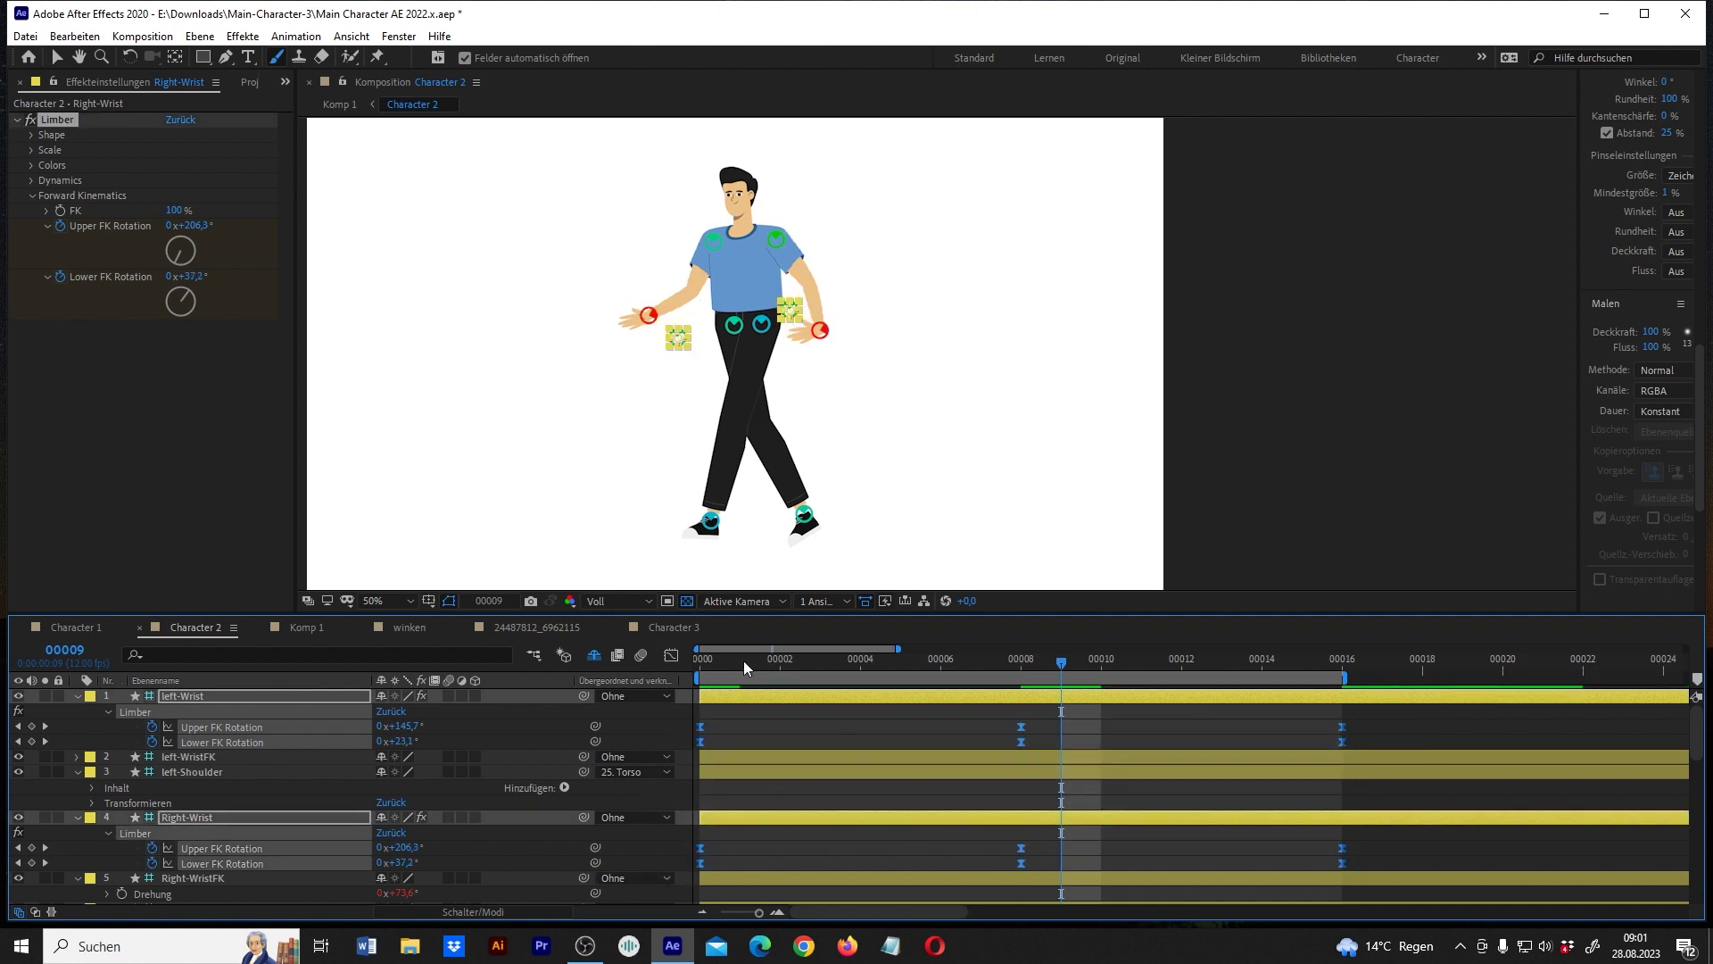
drag(742, 660, 677, 669)
key(space)
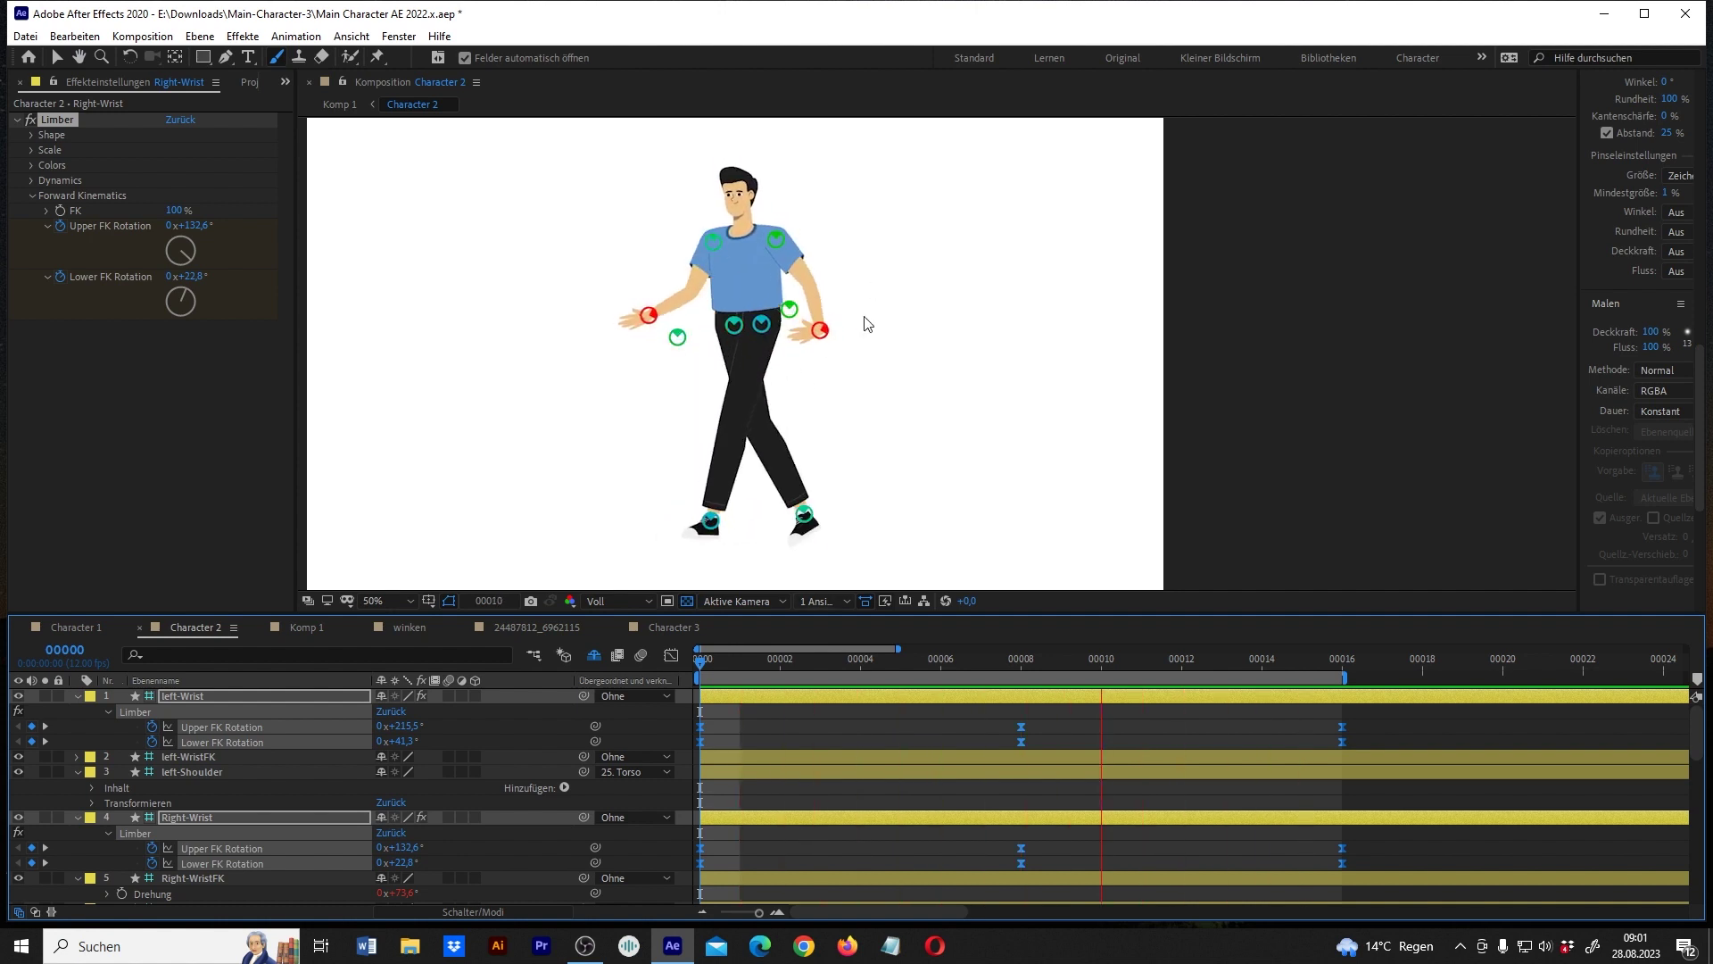
click(754, 330)
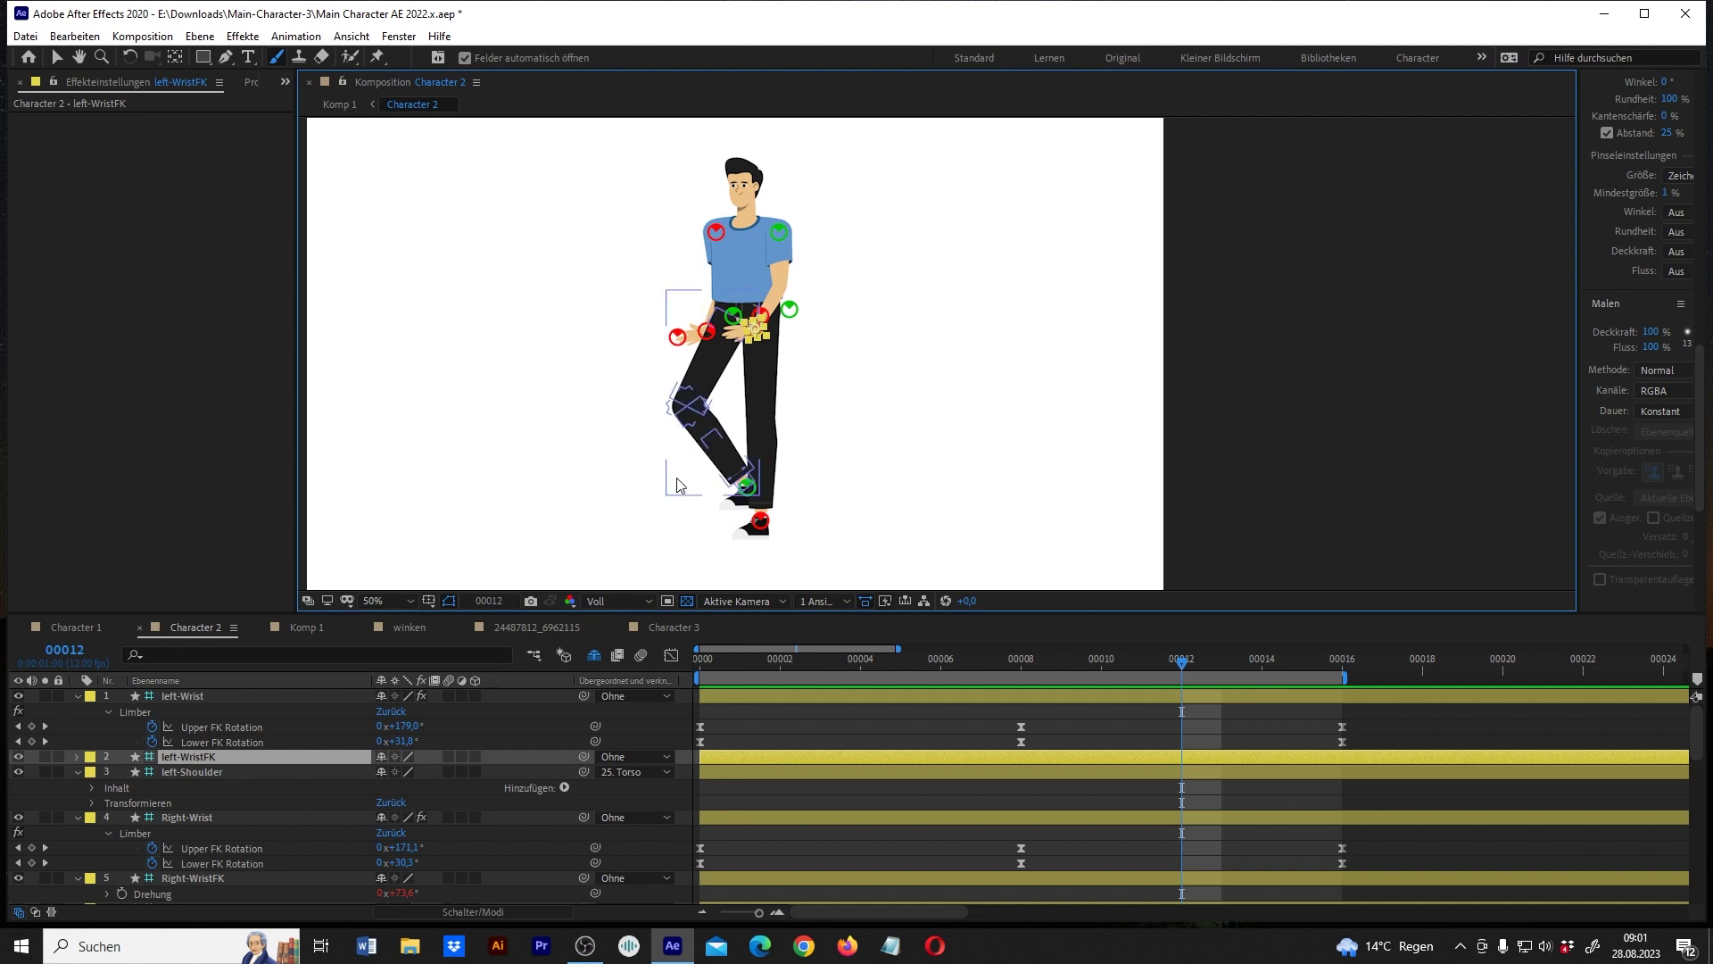
key(r)
Keyframe the left wrist rotation at frame 0 and rotate the hand to a new angle at frame 8.
scroll(803, 250, up, 2)
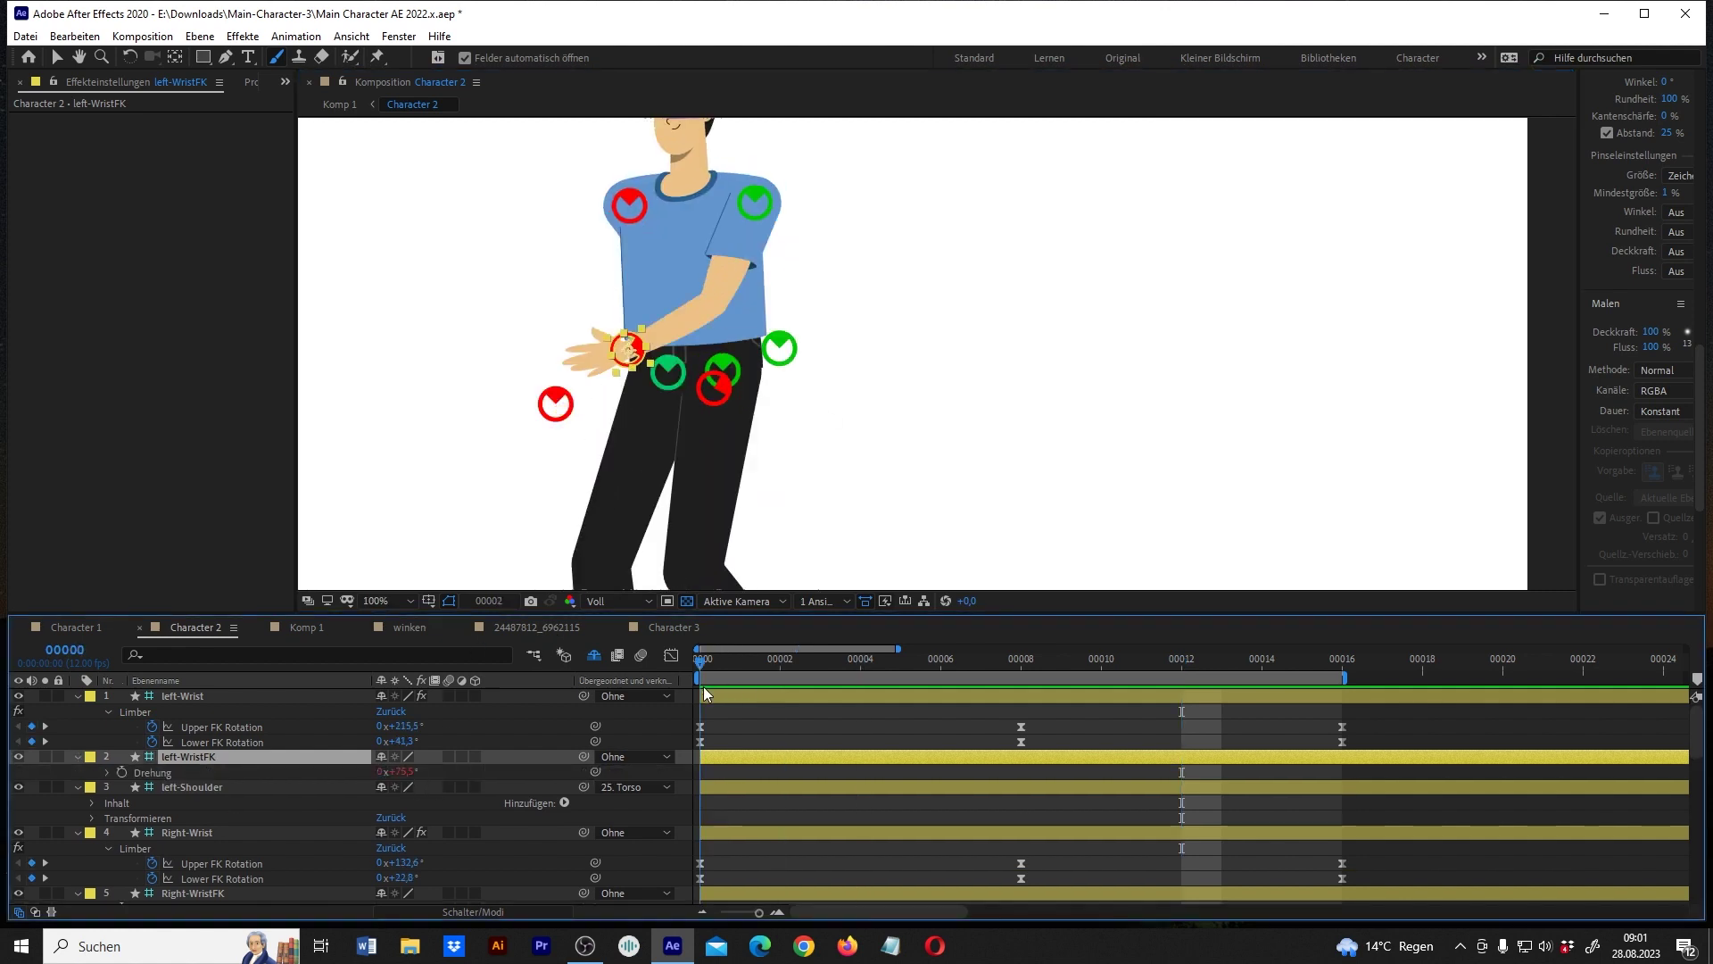
click(696, 687)
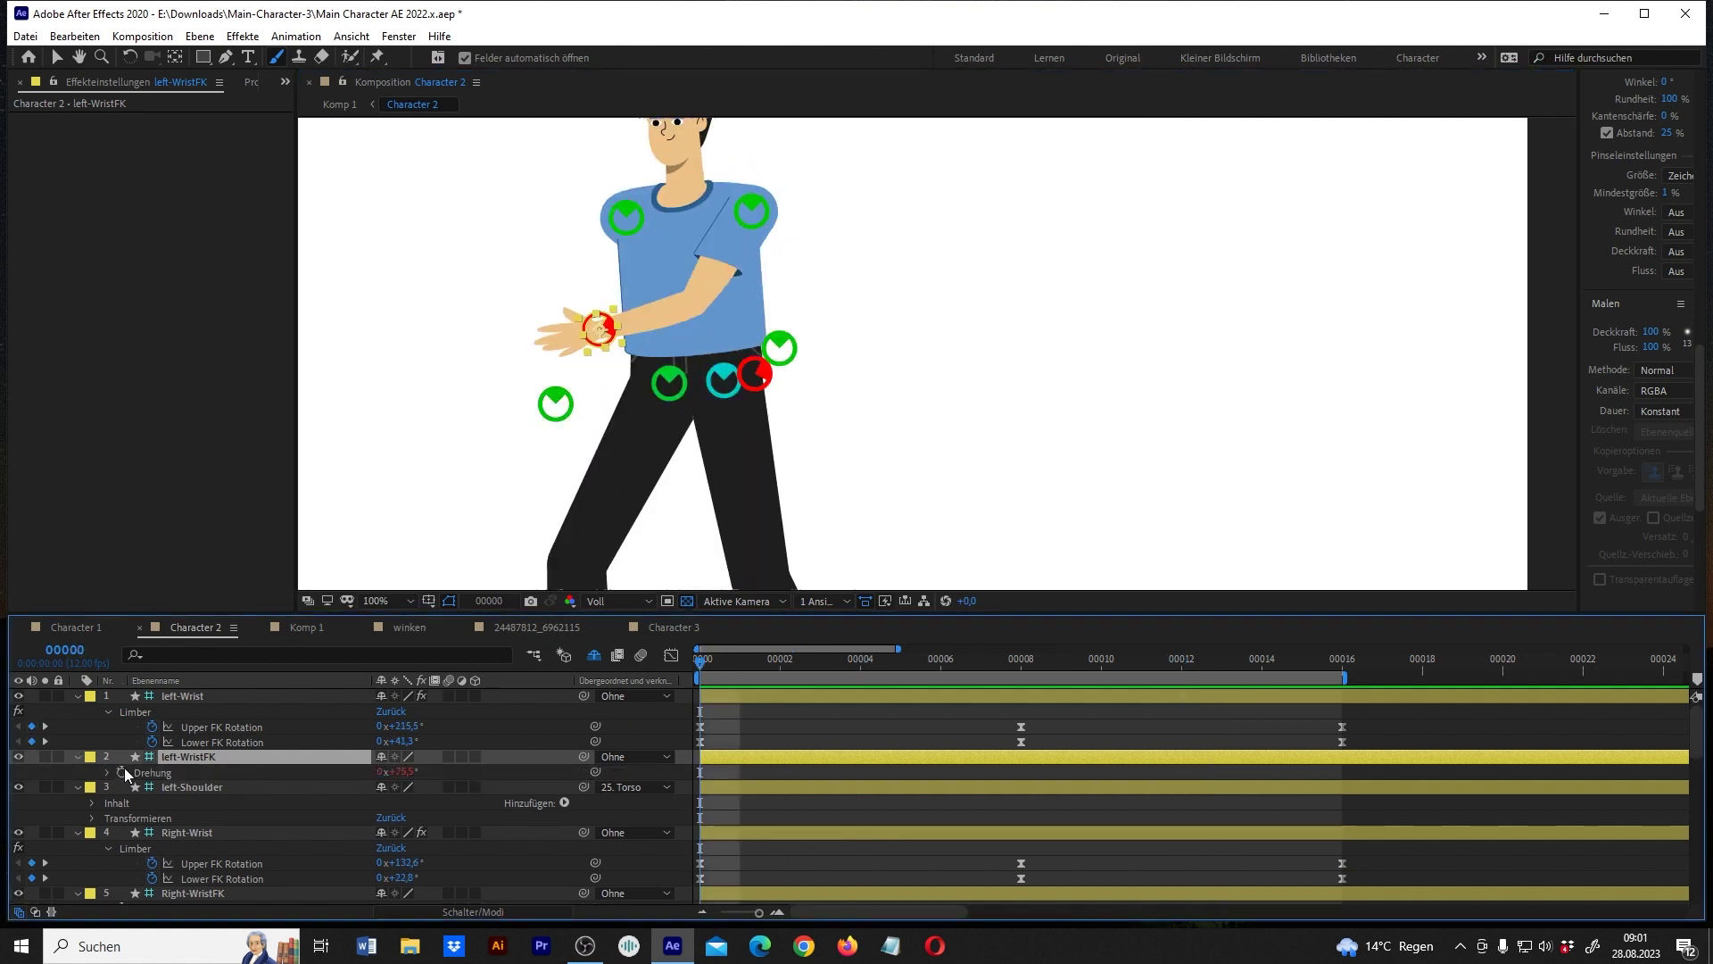
click(123, 772)
drag(774, 657, 1019, 671)
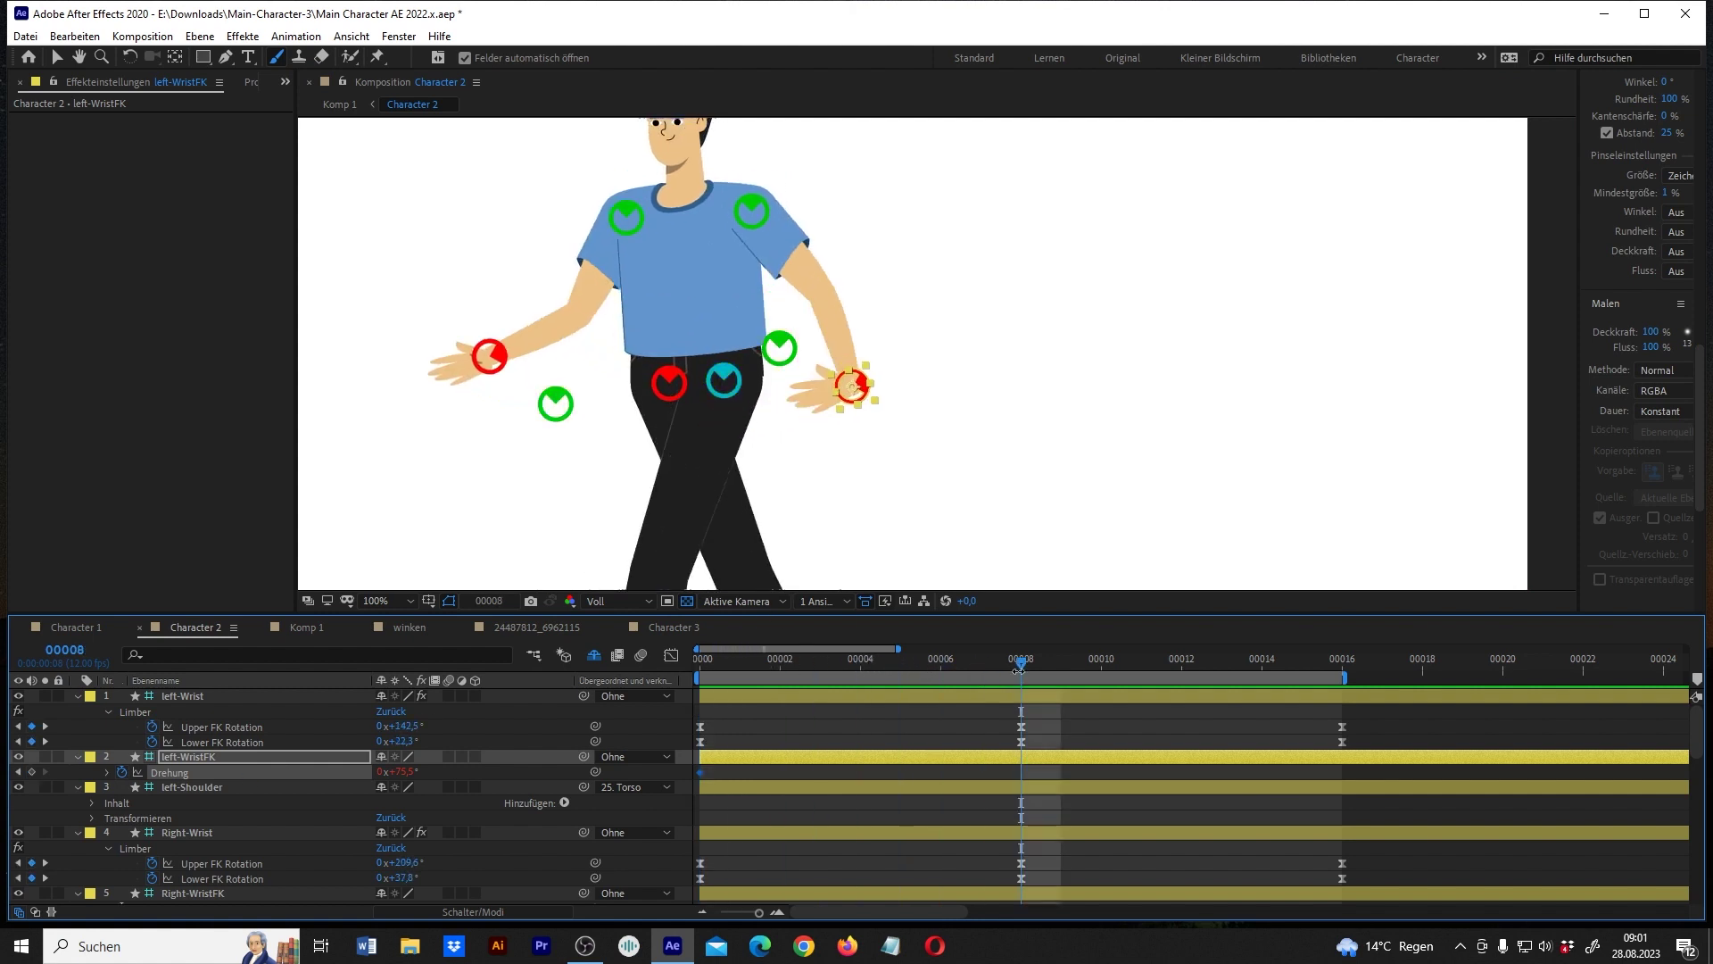
mouse_move(369, 769)
mouse_down()
mouse_move(257, 763)
mouse_move(300, 767)
mouse_up()
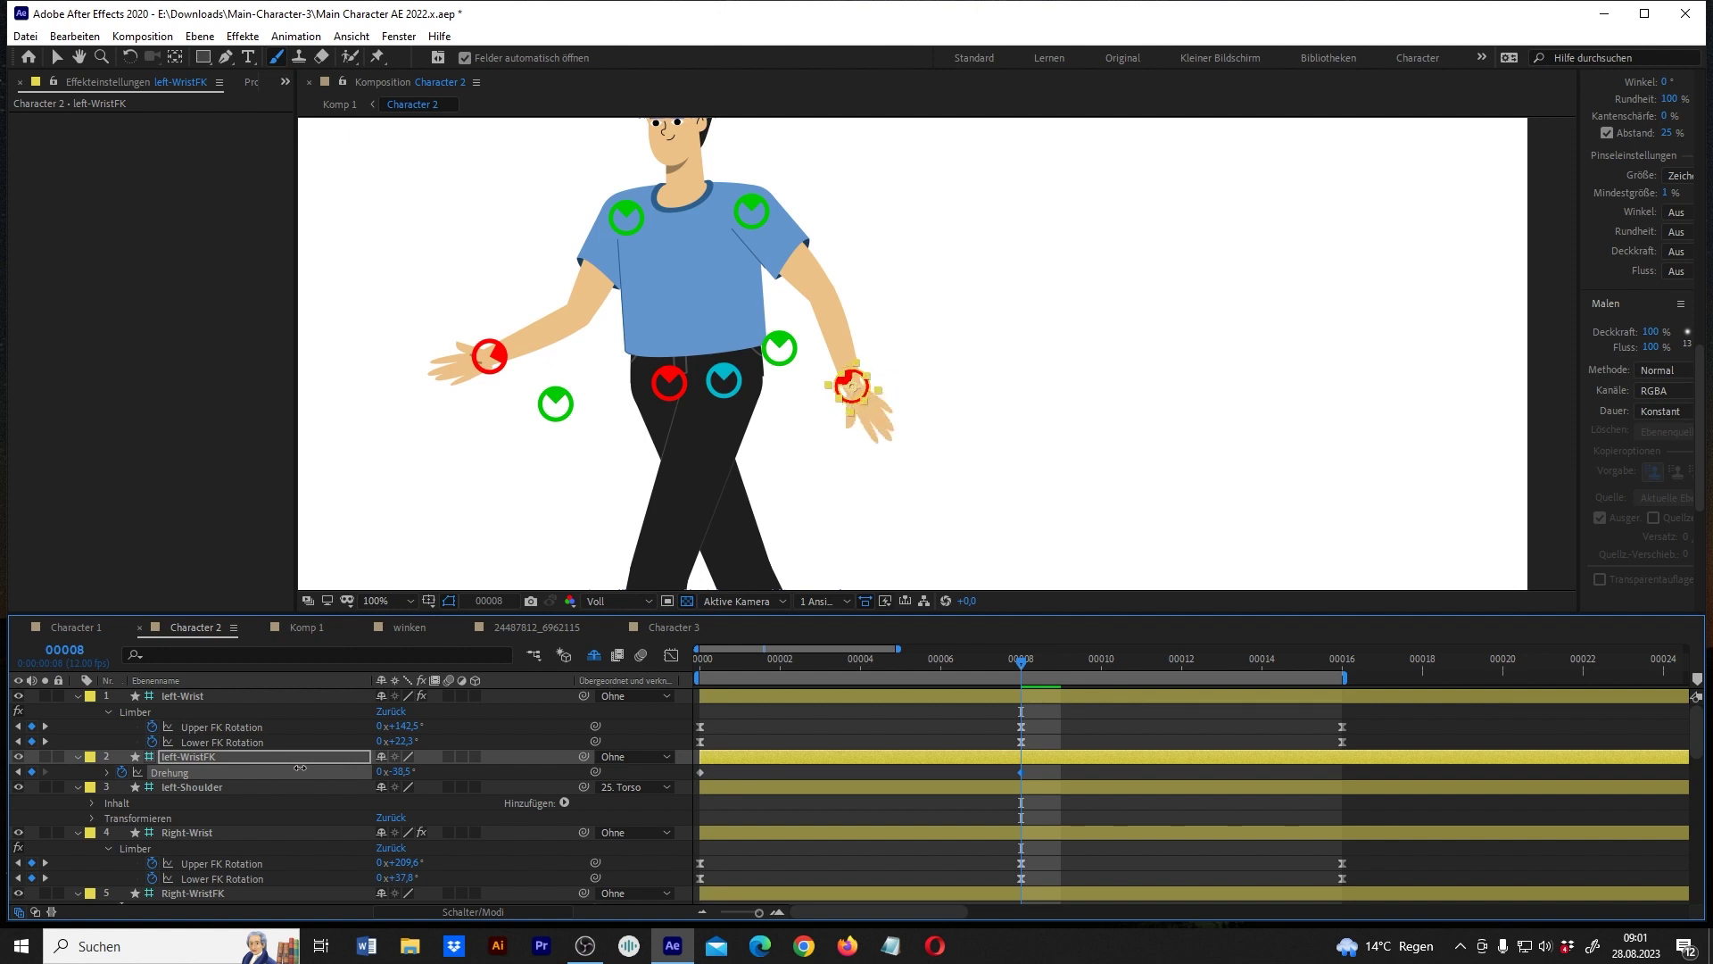
Repeat the starting wrist angle at frame 16 and preview the hand swing.
click(680, 775)
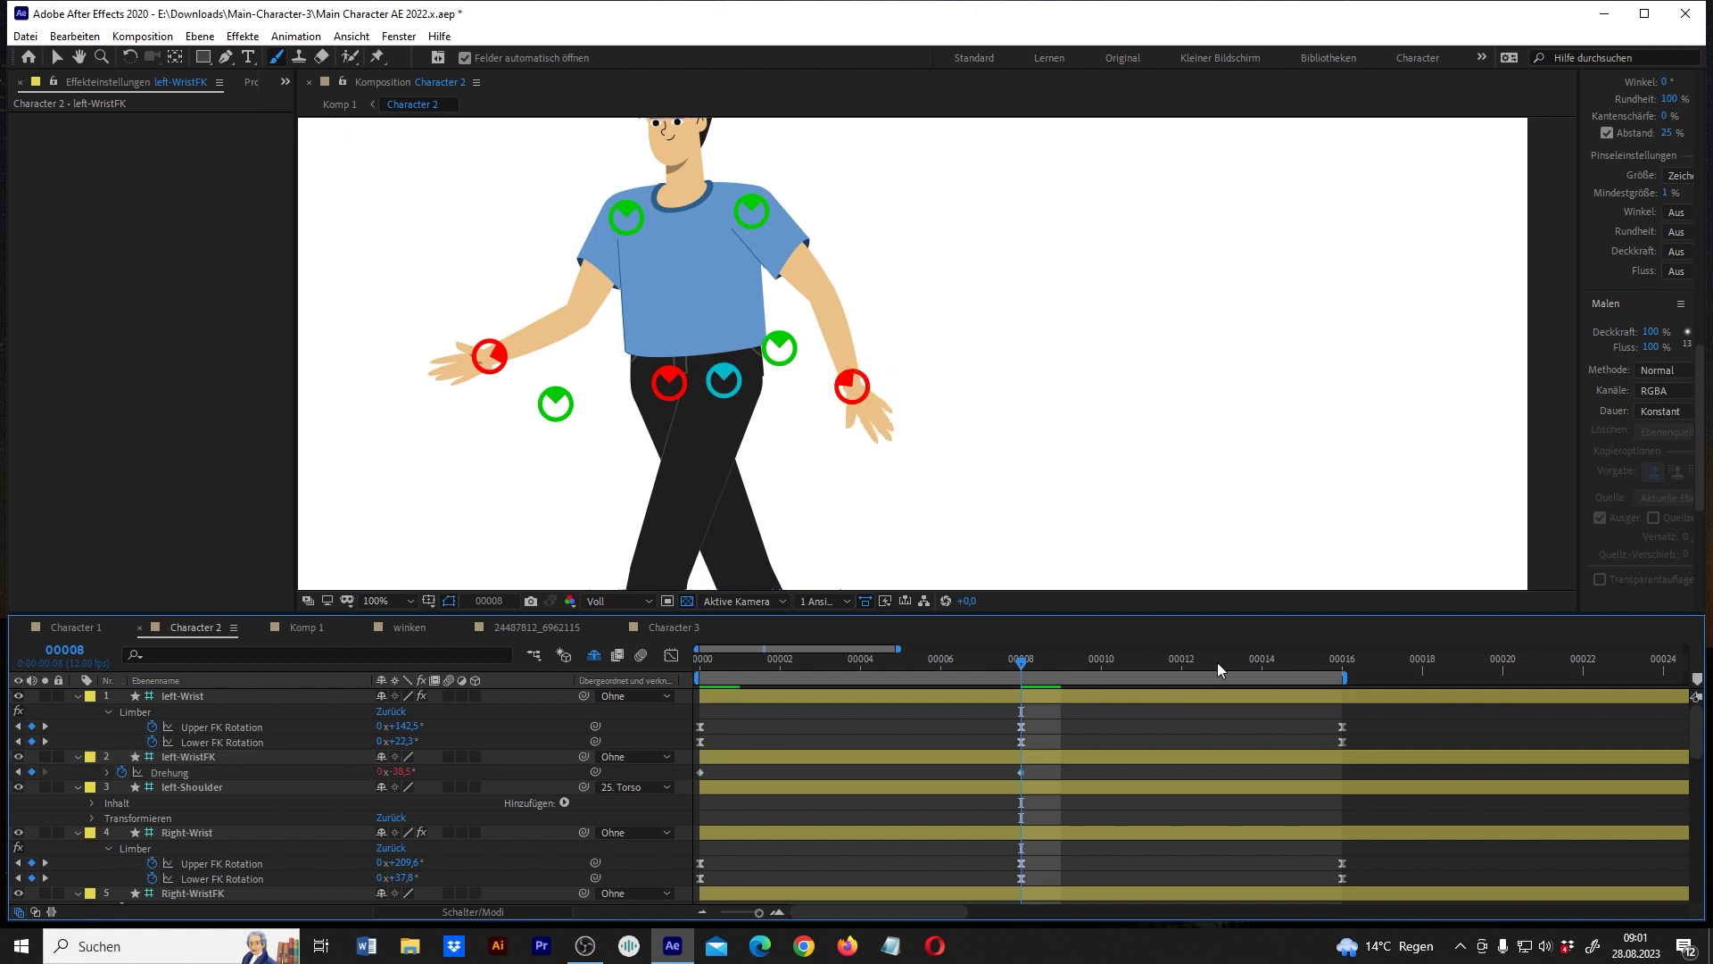
drag(1210, 662, 1342, 662)
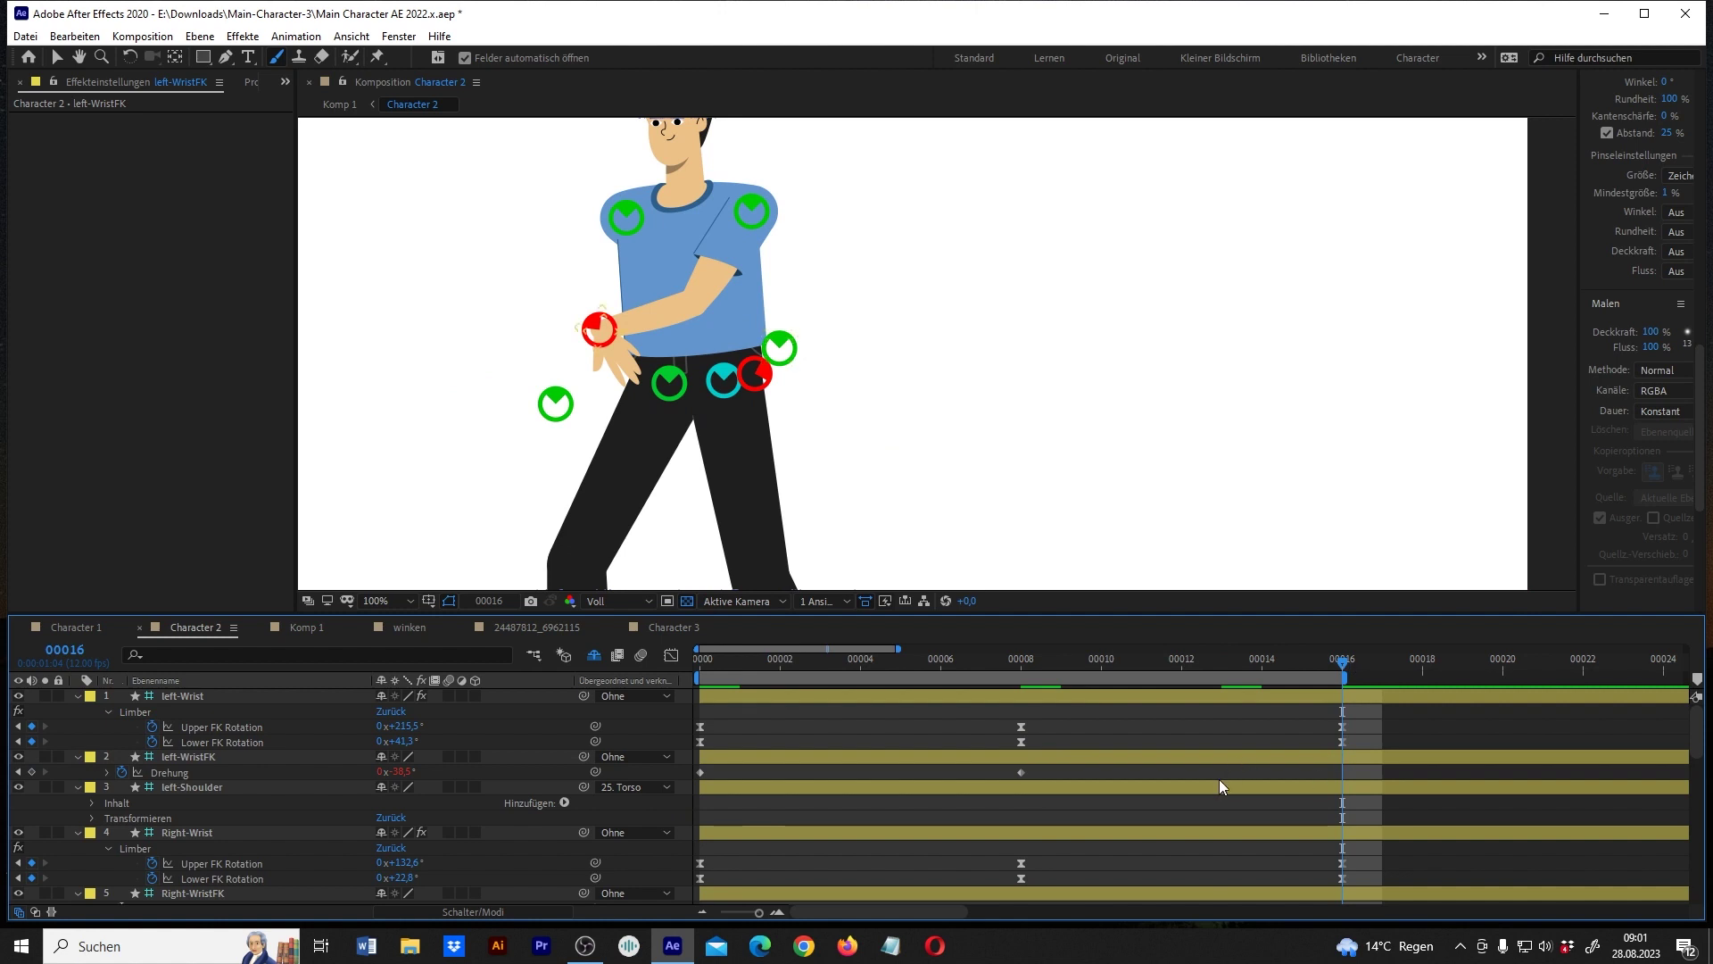
click(697, 757)
key(ctrl+v)
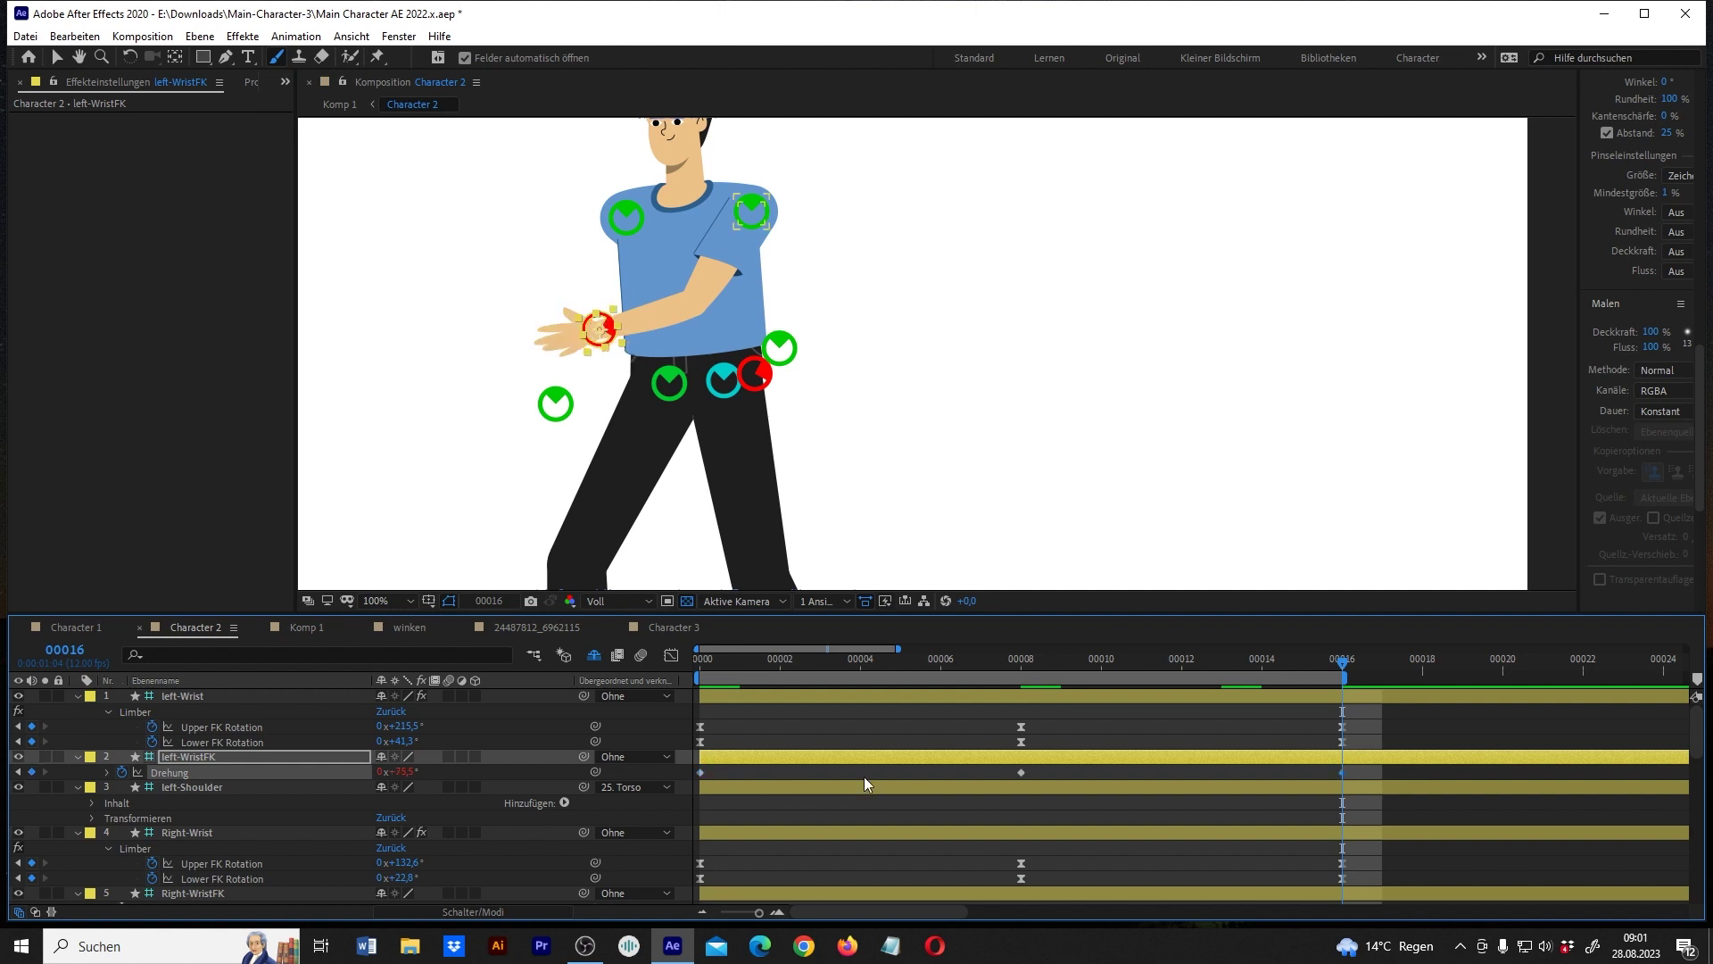
key(space)
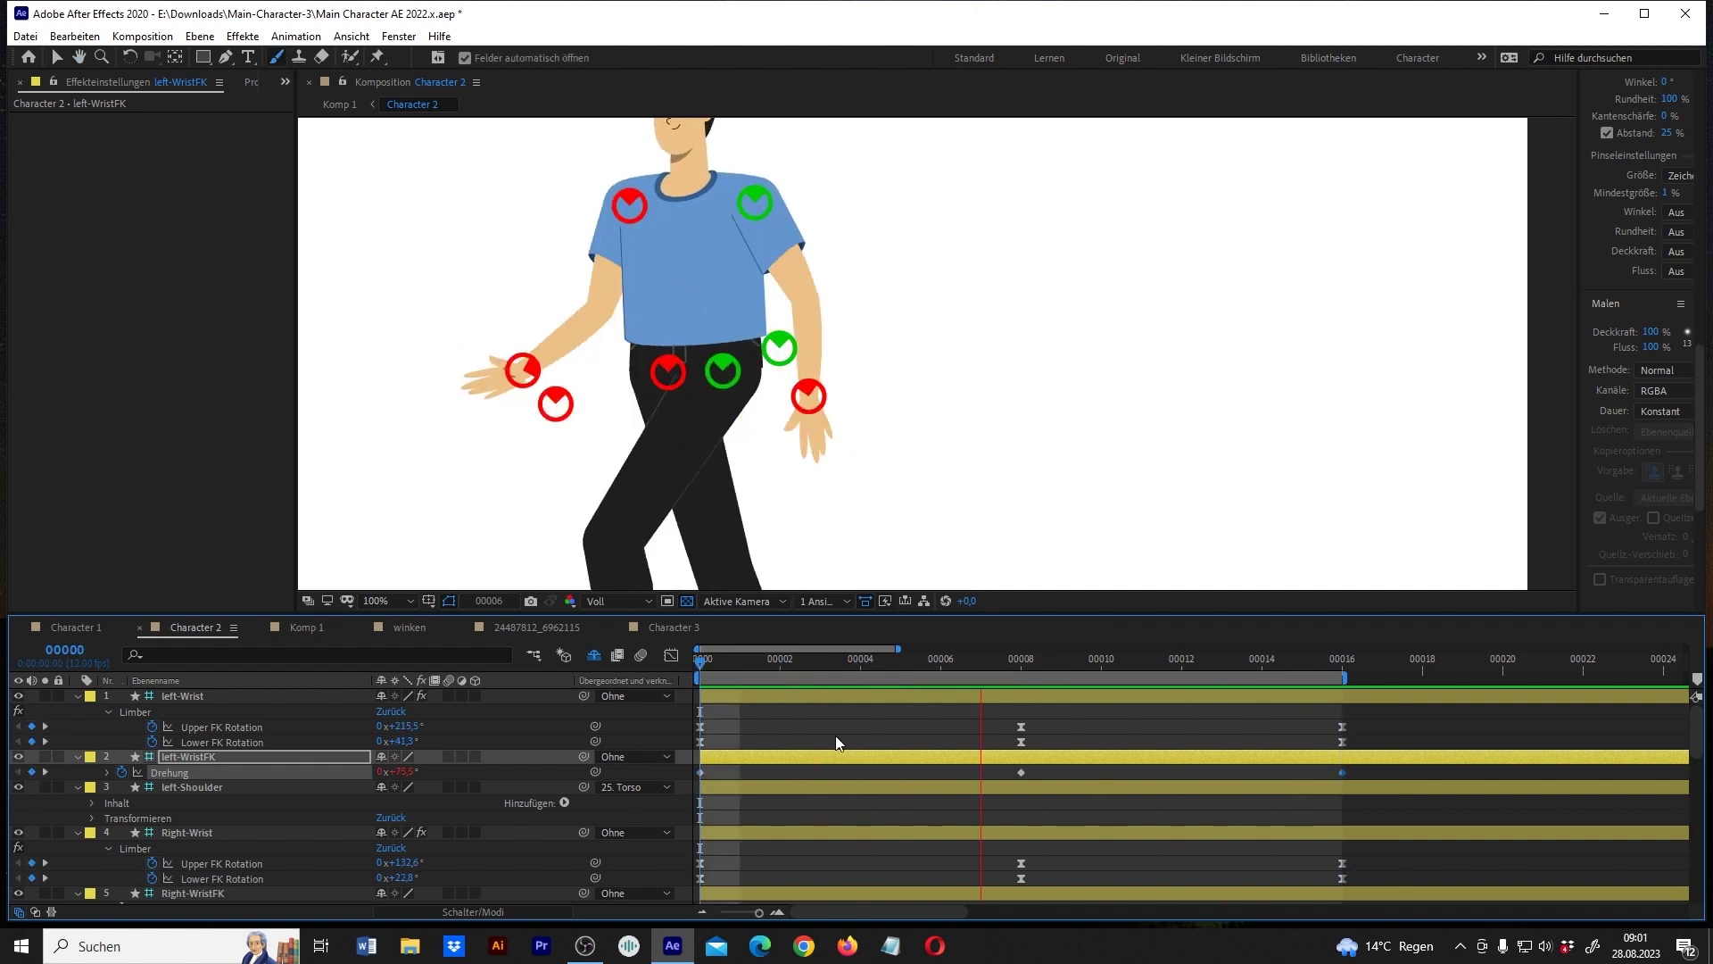
key(space)
scroll(774, 784, down, 2)
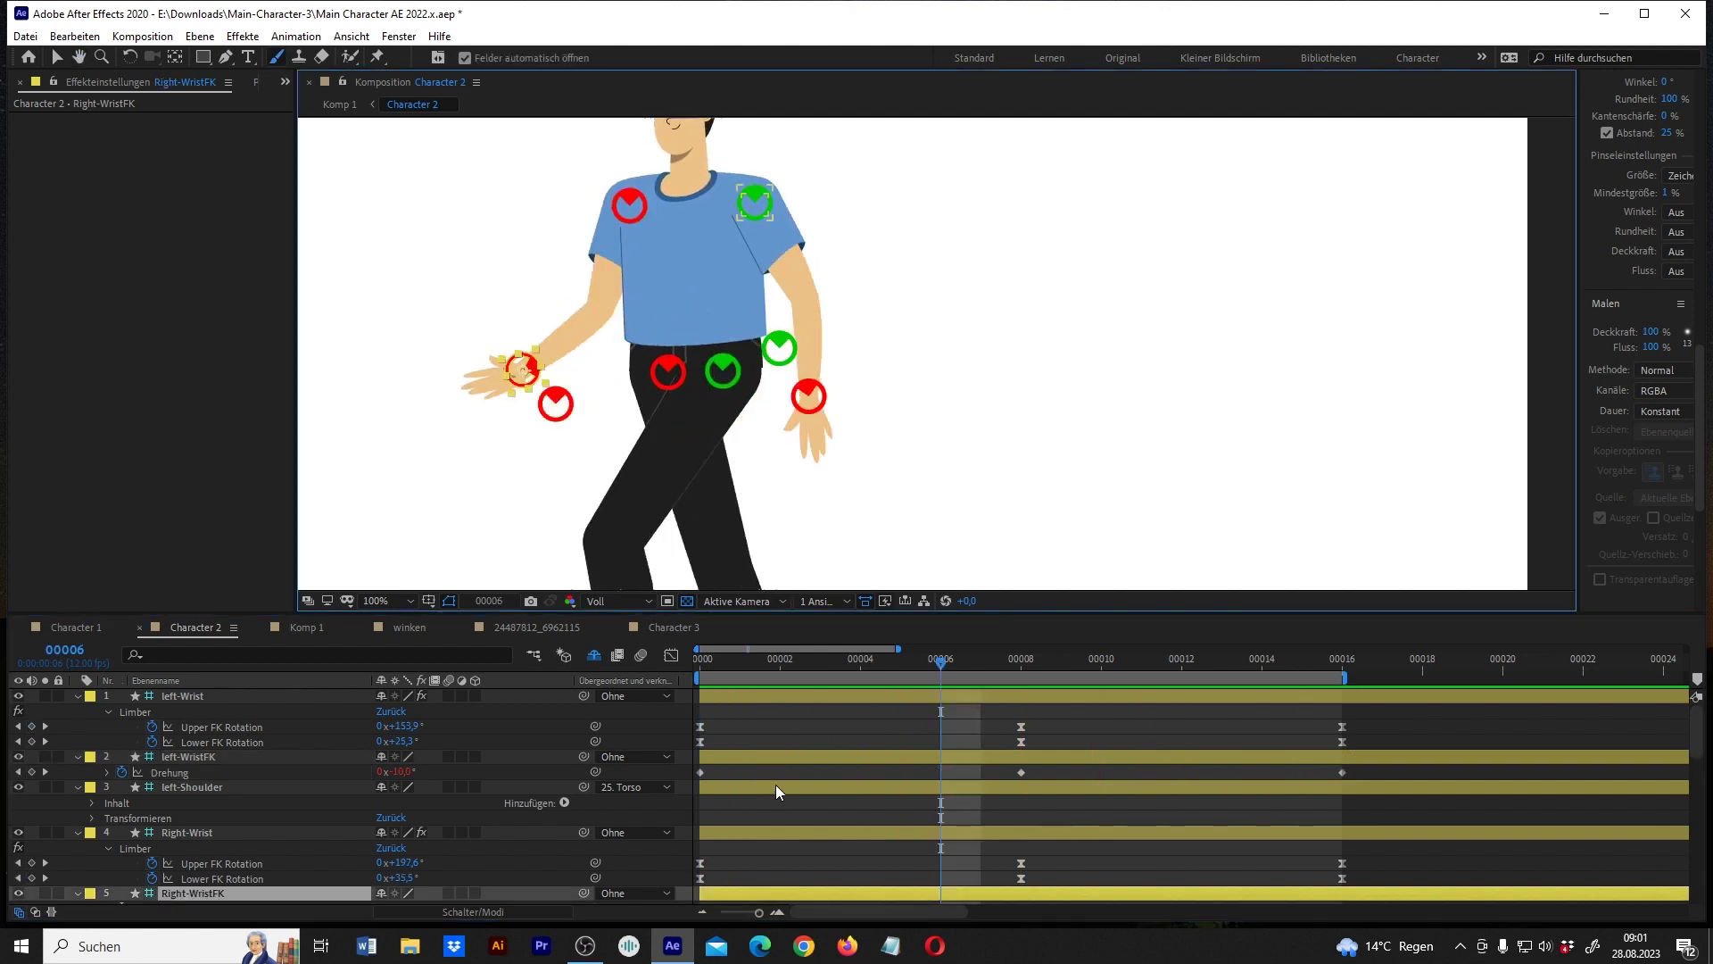
Keyframe the Right-WristFK rotation at frame 0 and step through frames 8 and 16.
click(775, 784)
click(713, 664)
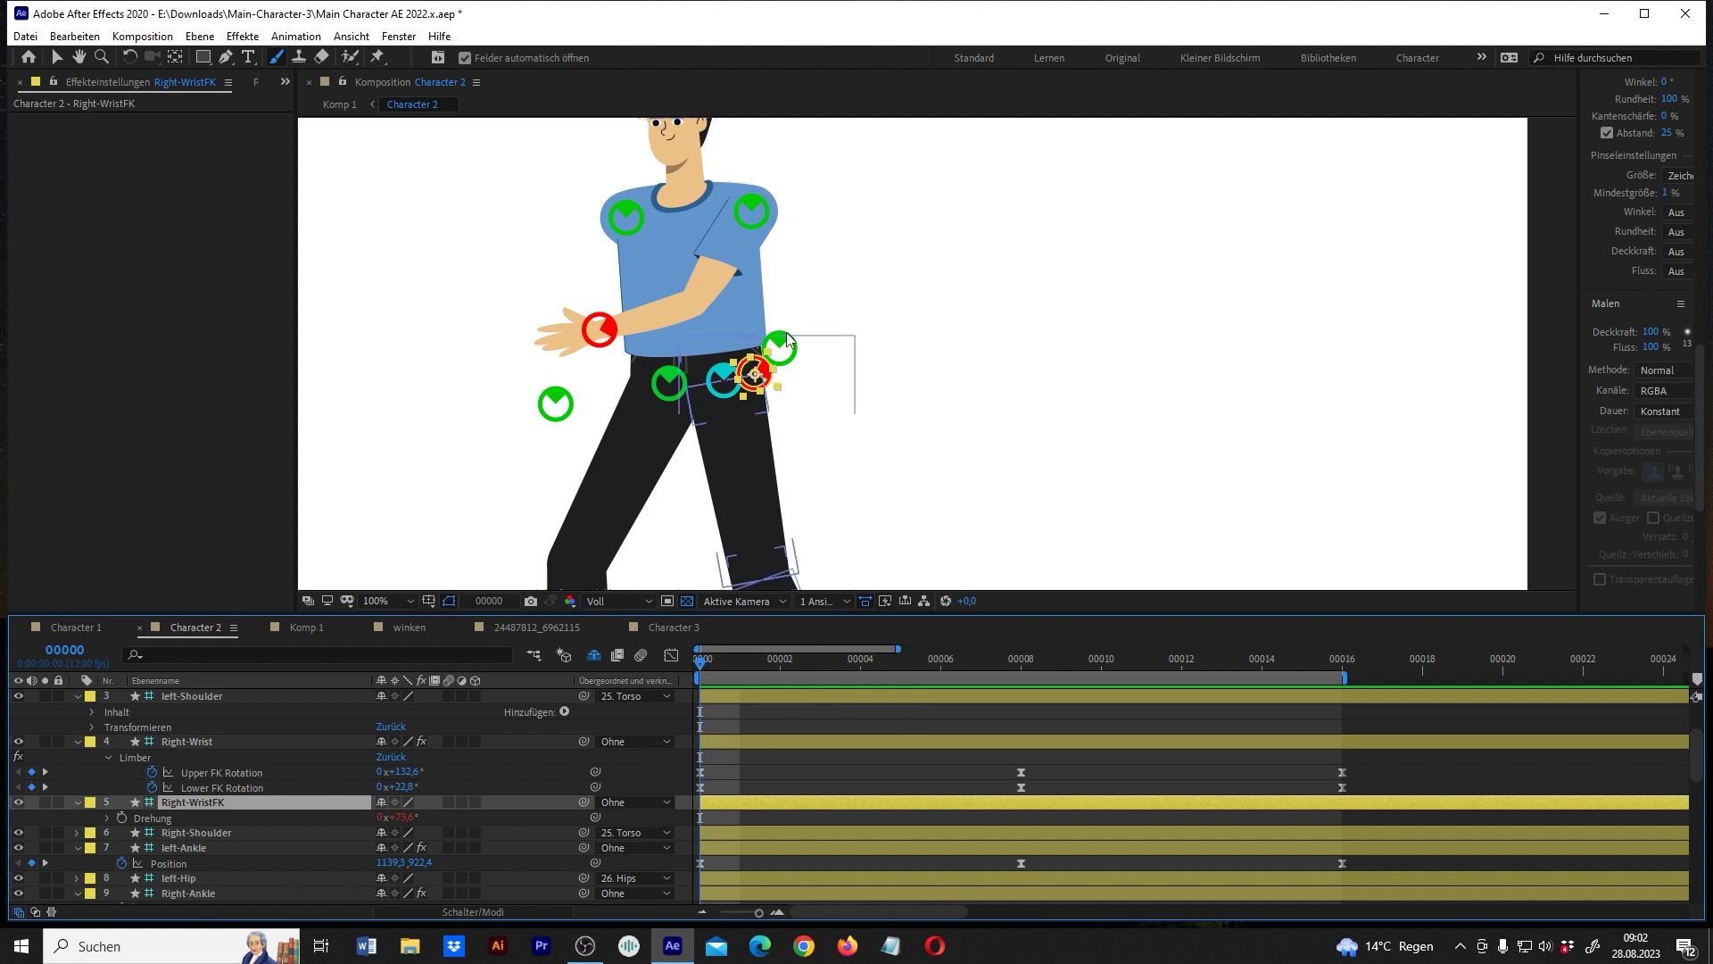
click(121, 819)
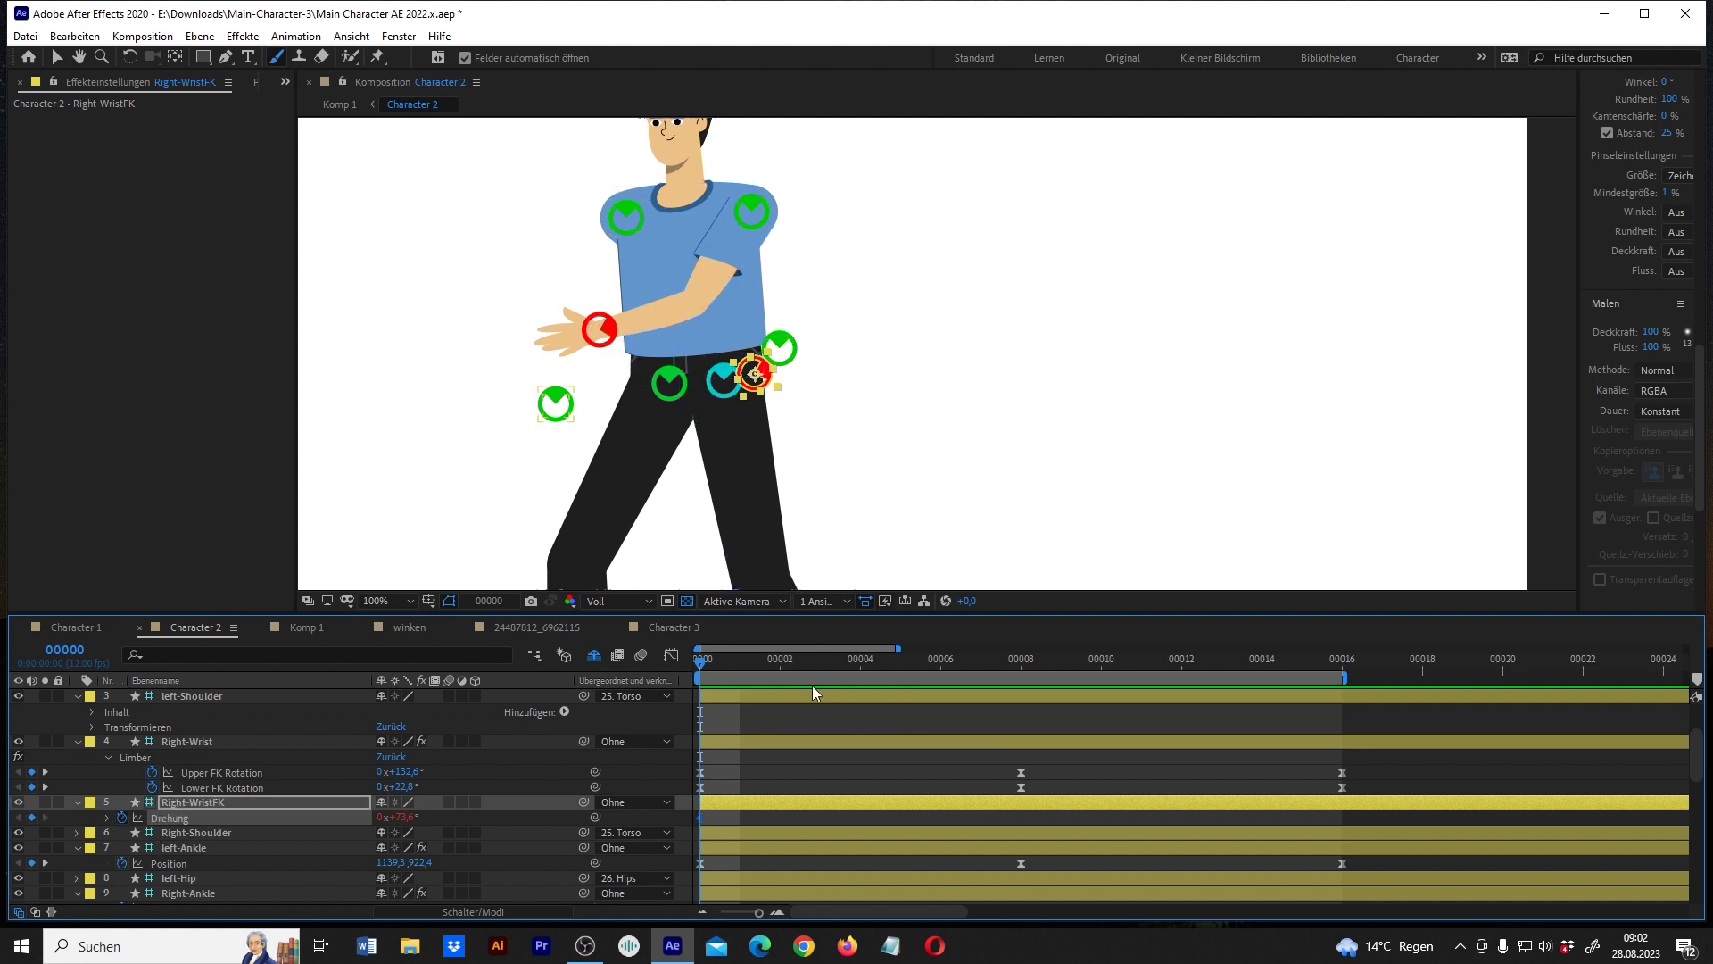
drag(847, 675, 1021, 671)
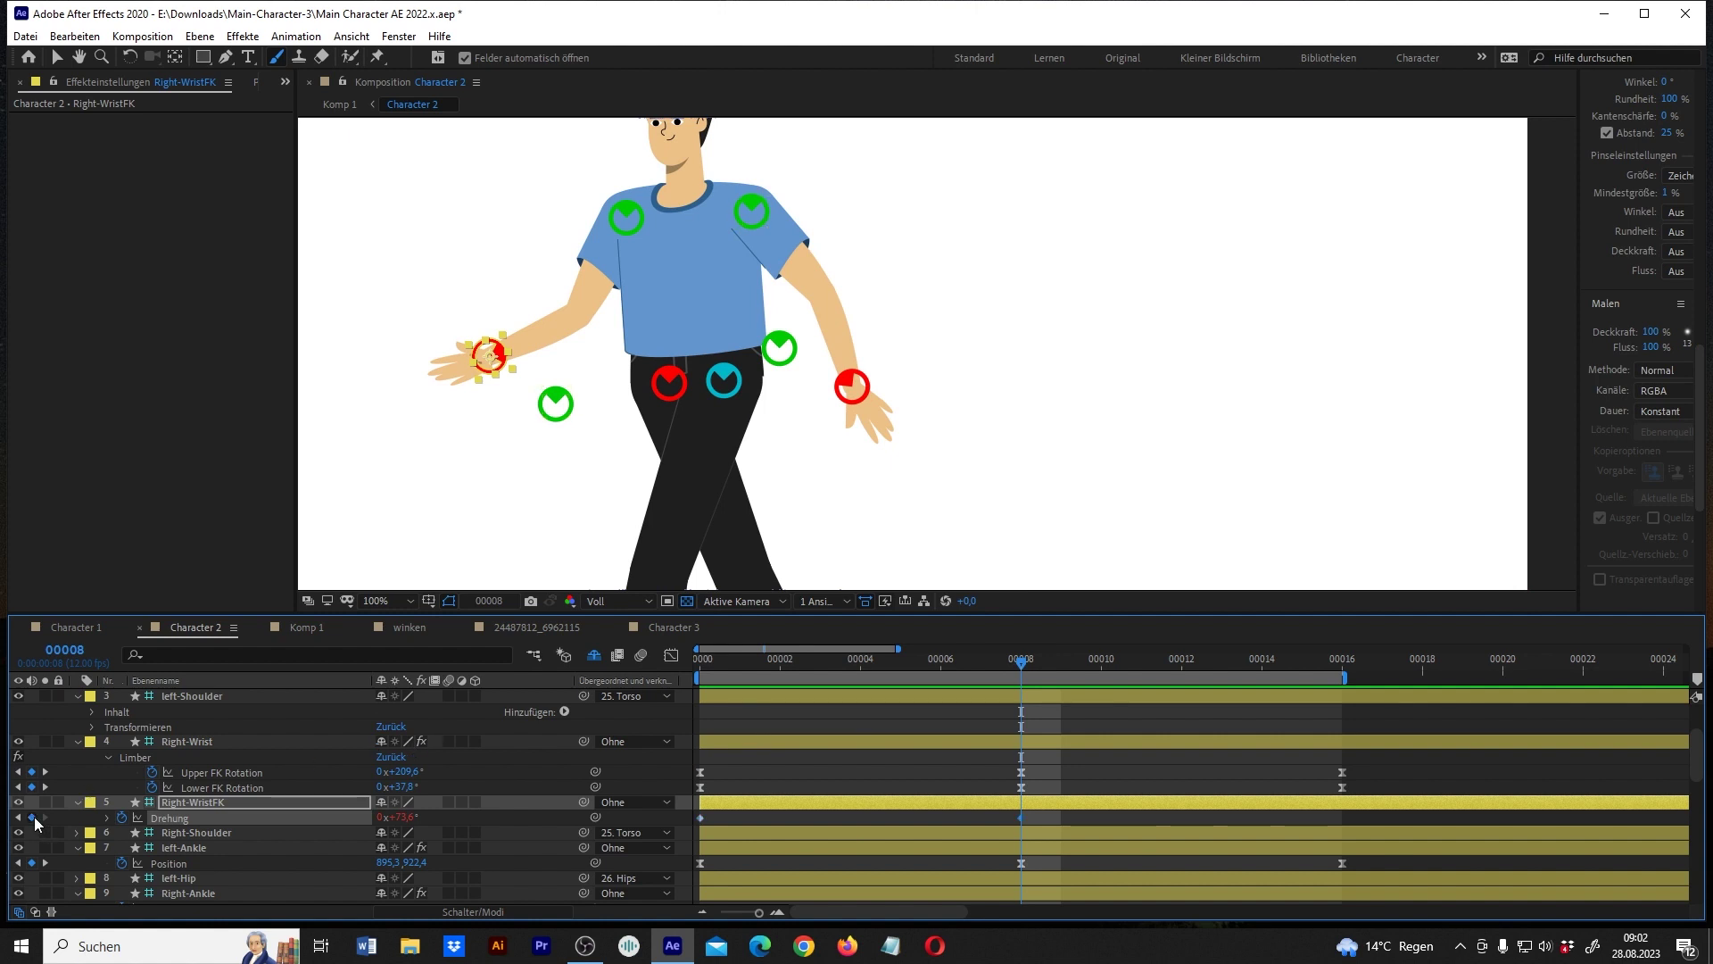
click(1334, 666)
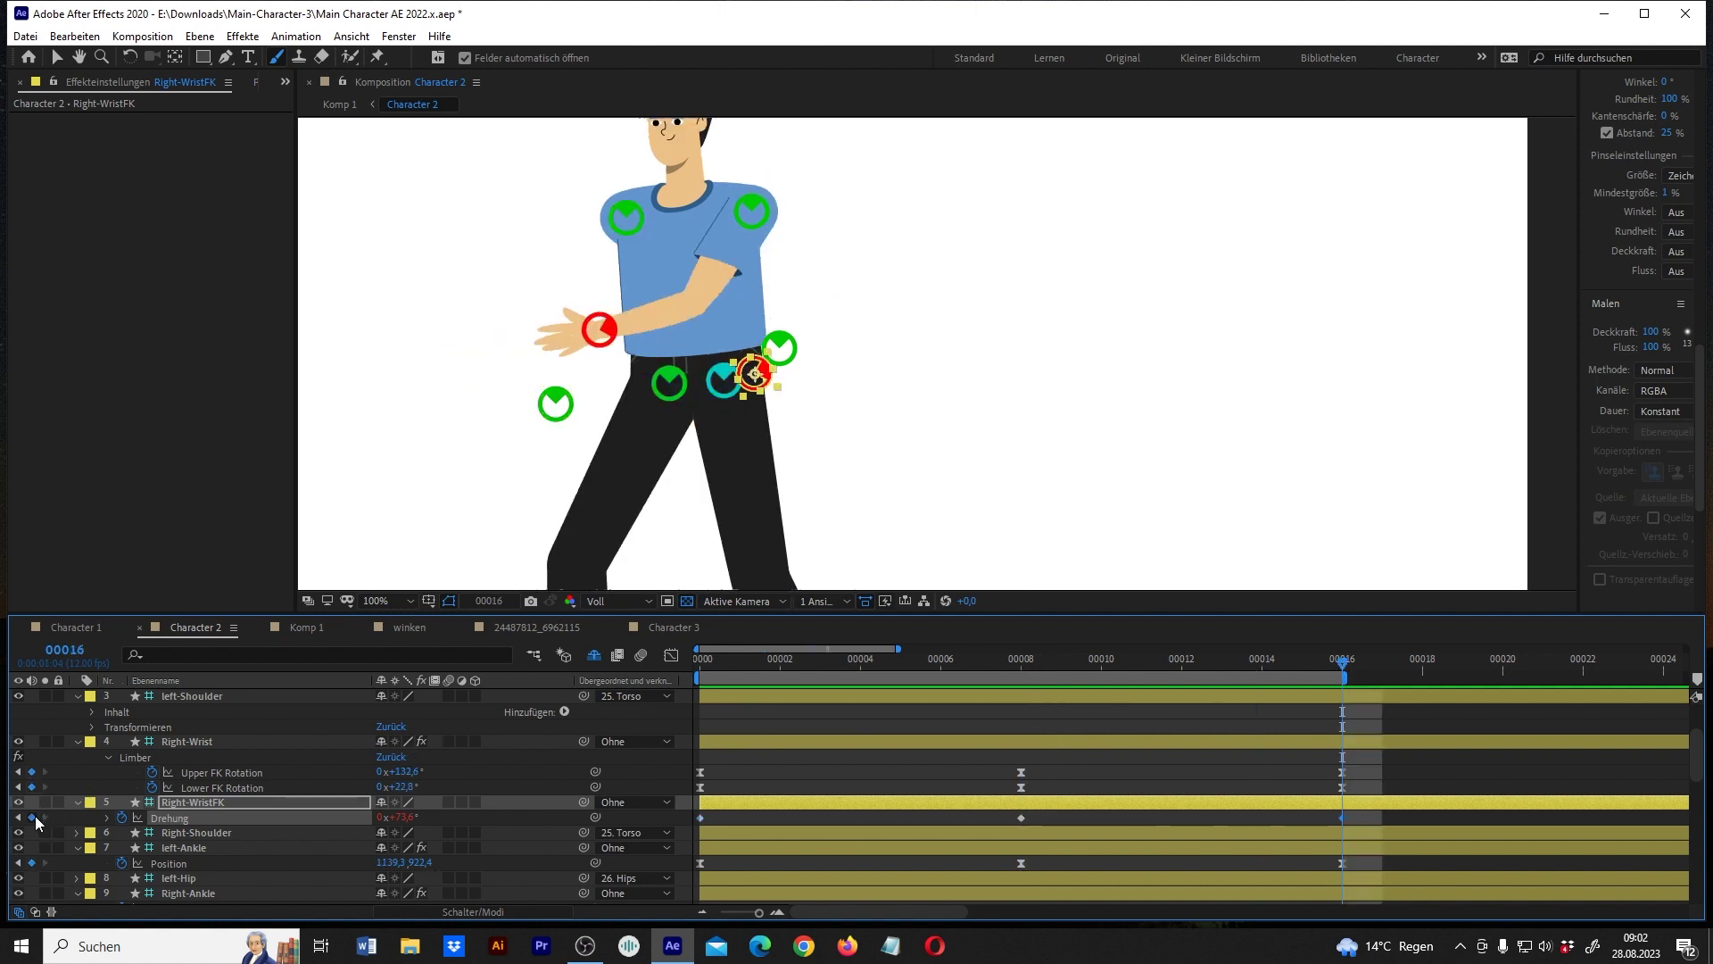
Apply Easy Ease to both wrists' rotation keyframes and preview the animation.
drag(1394, 818, 667, 822)
scroll(972, 833, up, 3)
drag(1358, 776, 671, 778)
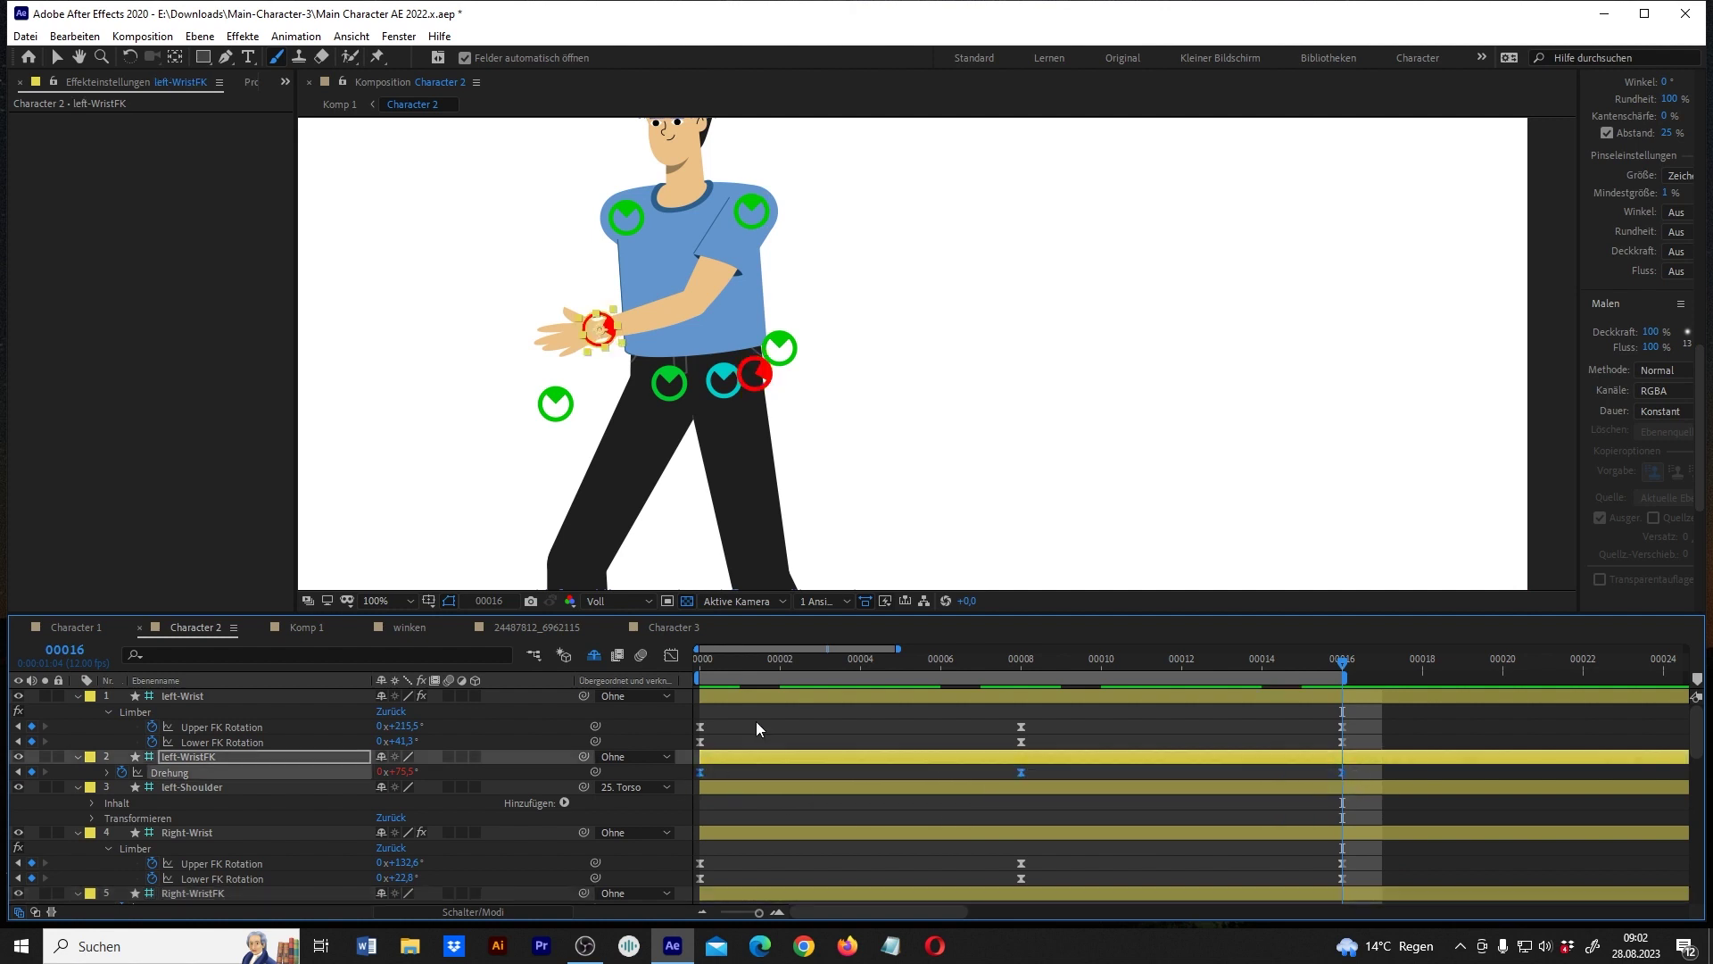
key(F9)
key(Home)
key(comma)
drag(747, 406, 712, 386)
key(space)
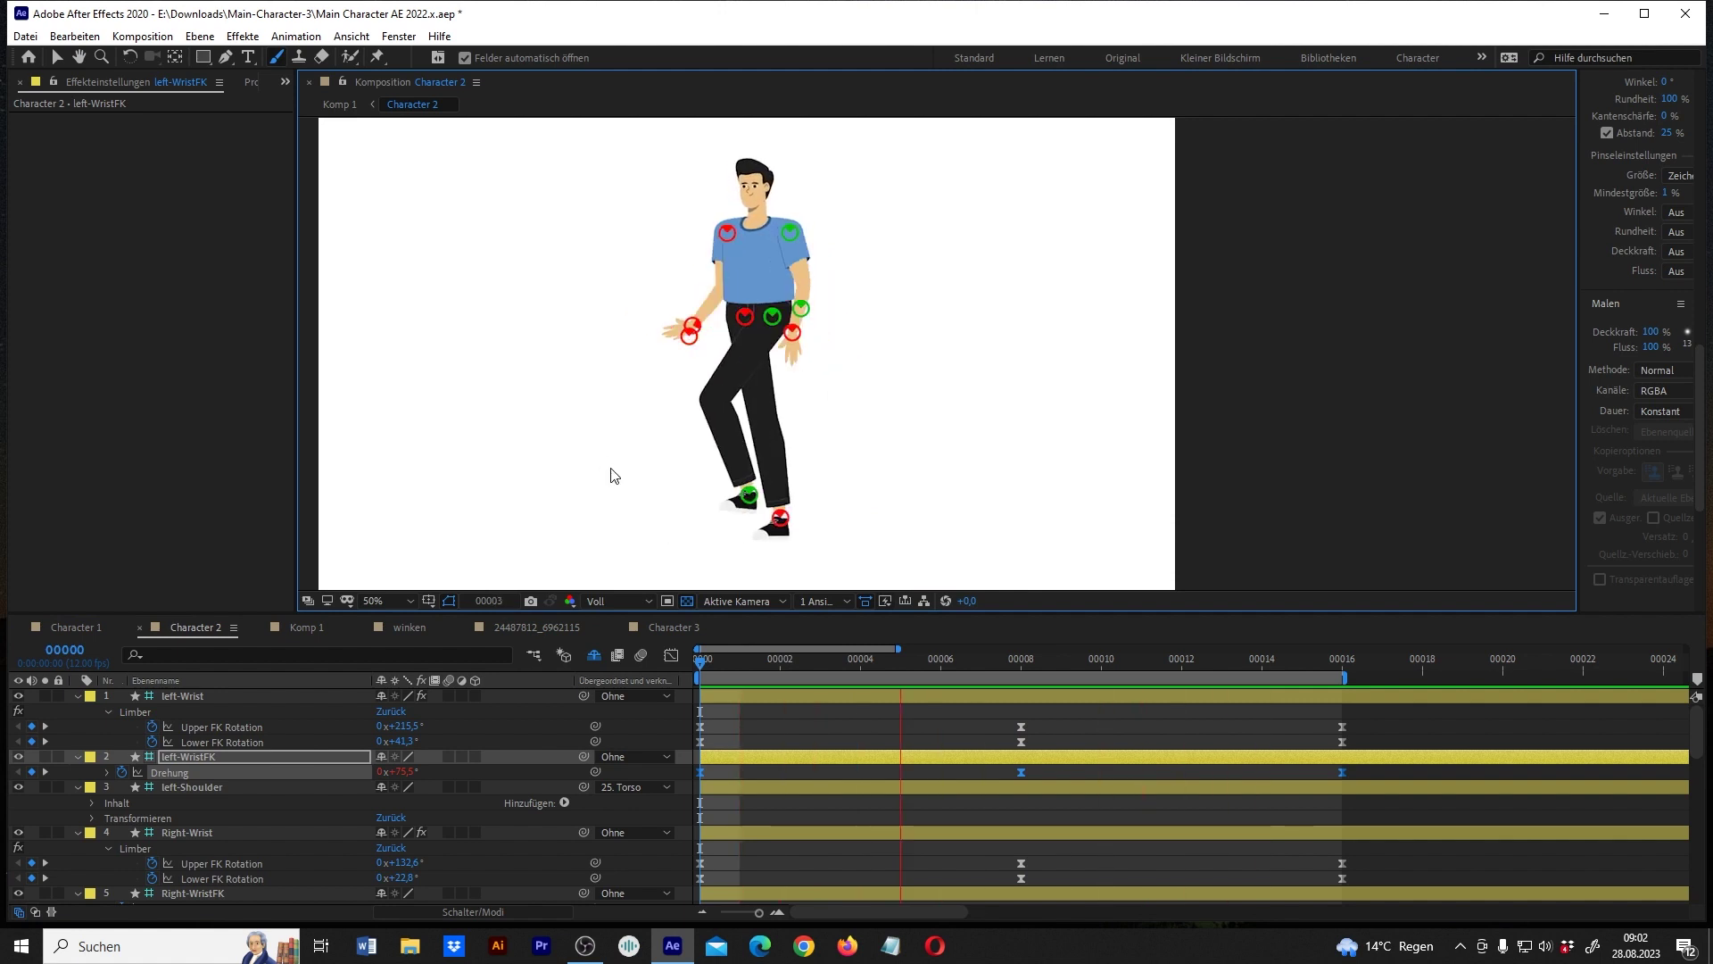
key(space)
Shift the left wrist rotation keyframes one frame later, to frames 1, 9 and 17.
scroll(746, 387, up, 2)
drag(814, 412, 1062, 428)
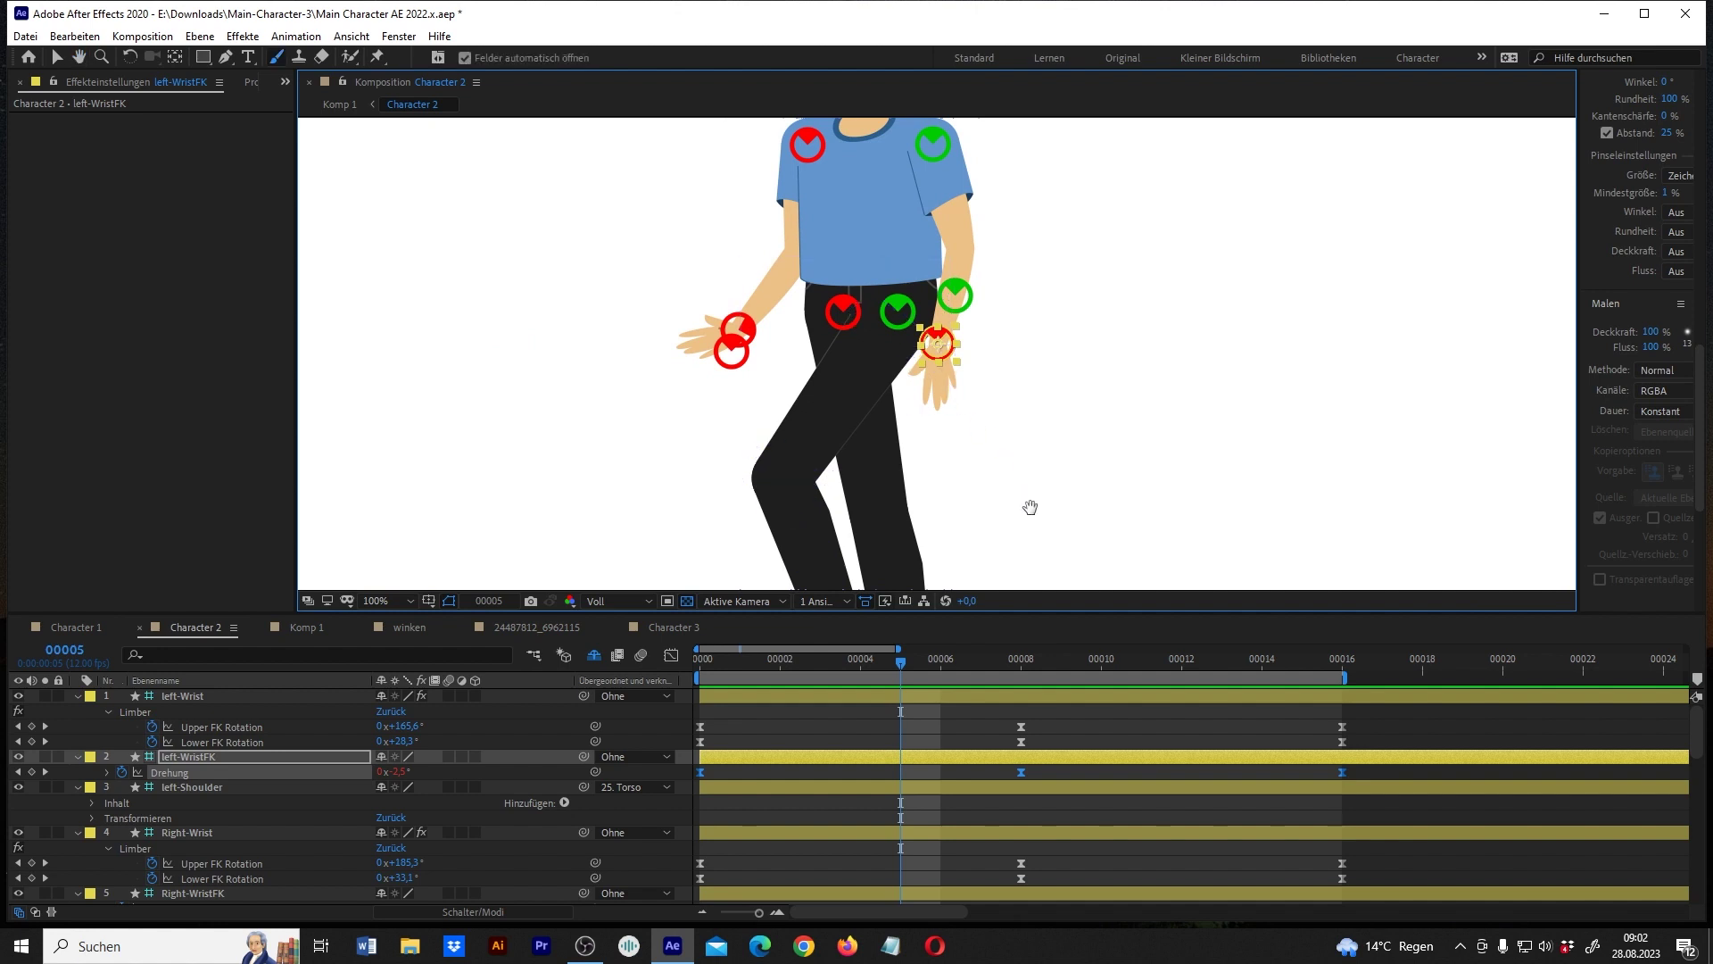
drag(1029, 501, 1017, 508)
click(937, 397)
mouse_move(1374, 765)
mouse_down()
mouse_move(706, 782)
mouse_move(748, 782)
mouse_up()
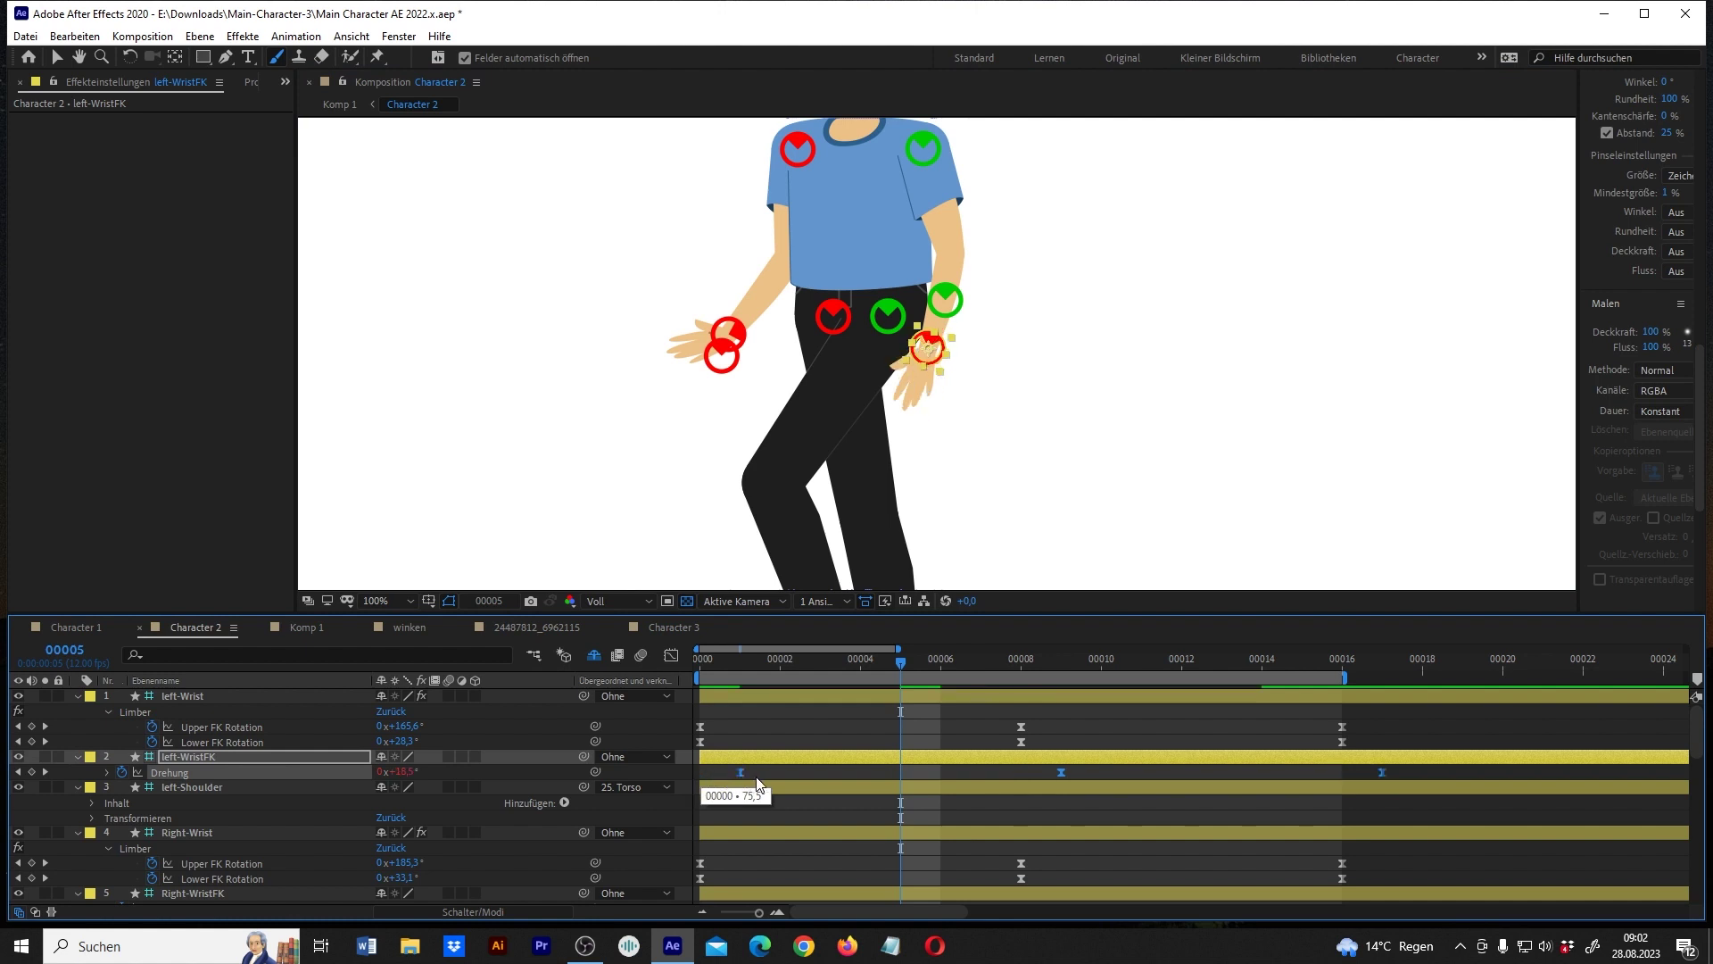
scroll(757, 776, down, 2)
click(81, 818)
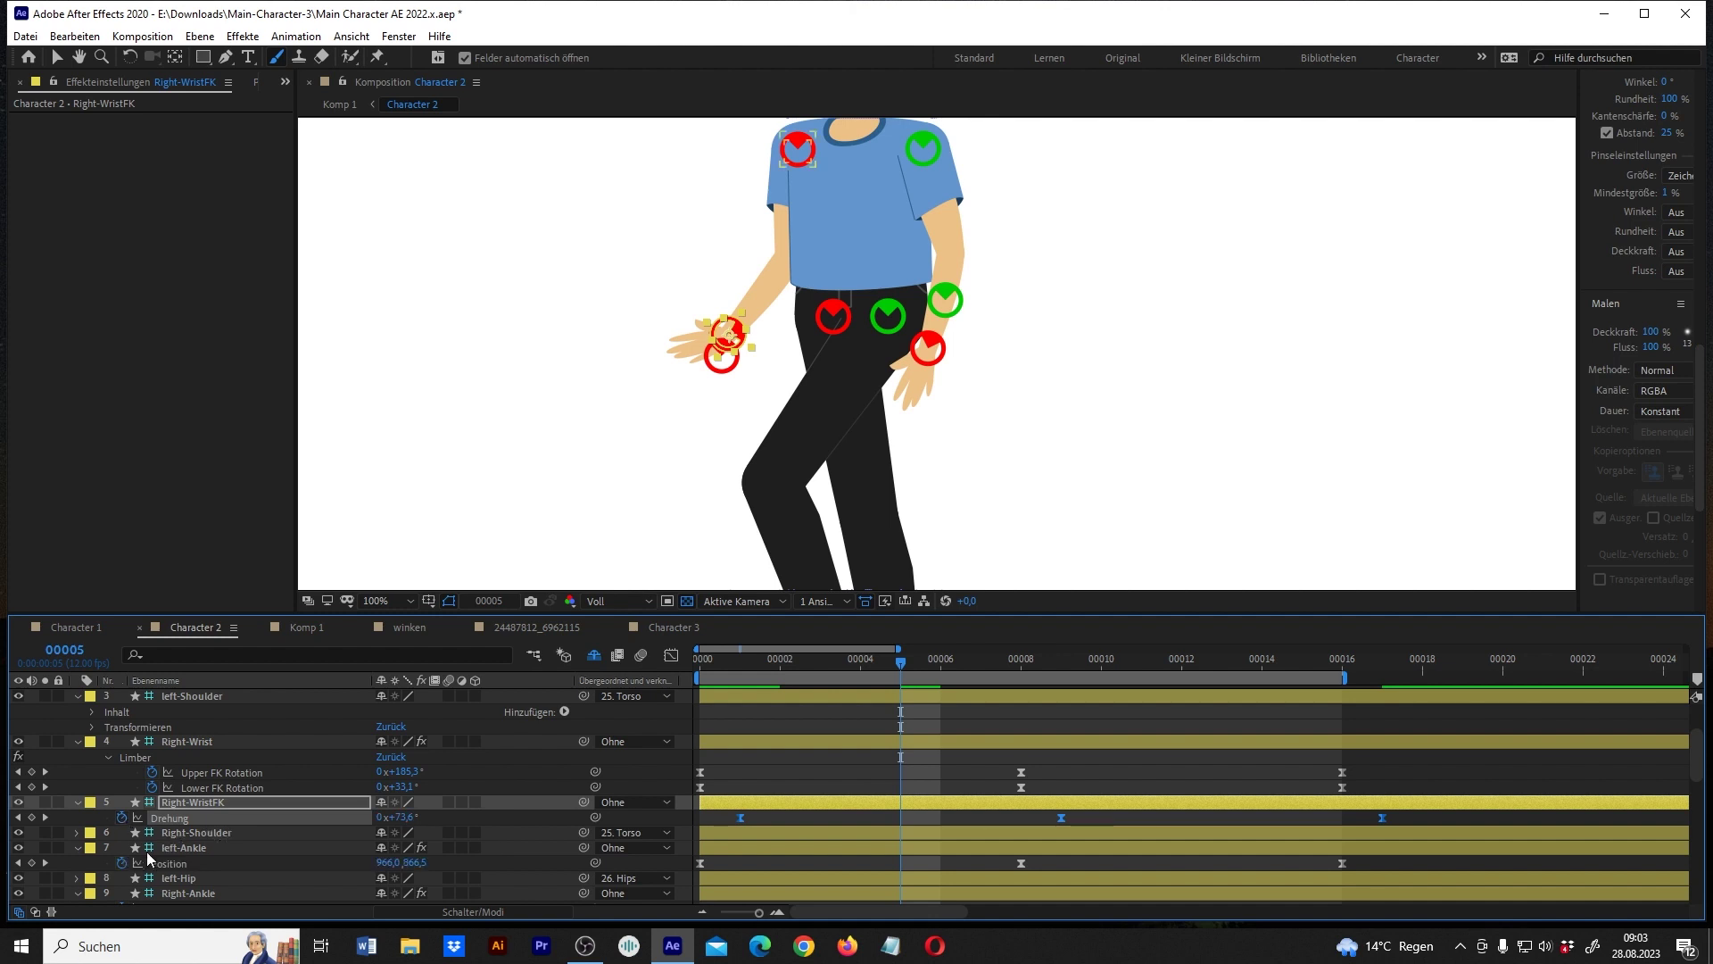
Add a loopIn() expression to the Right-WristFK Rotation.
alt+click(122, 817)
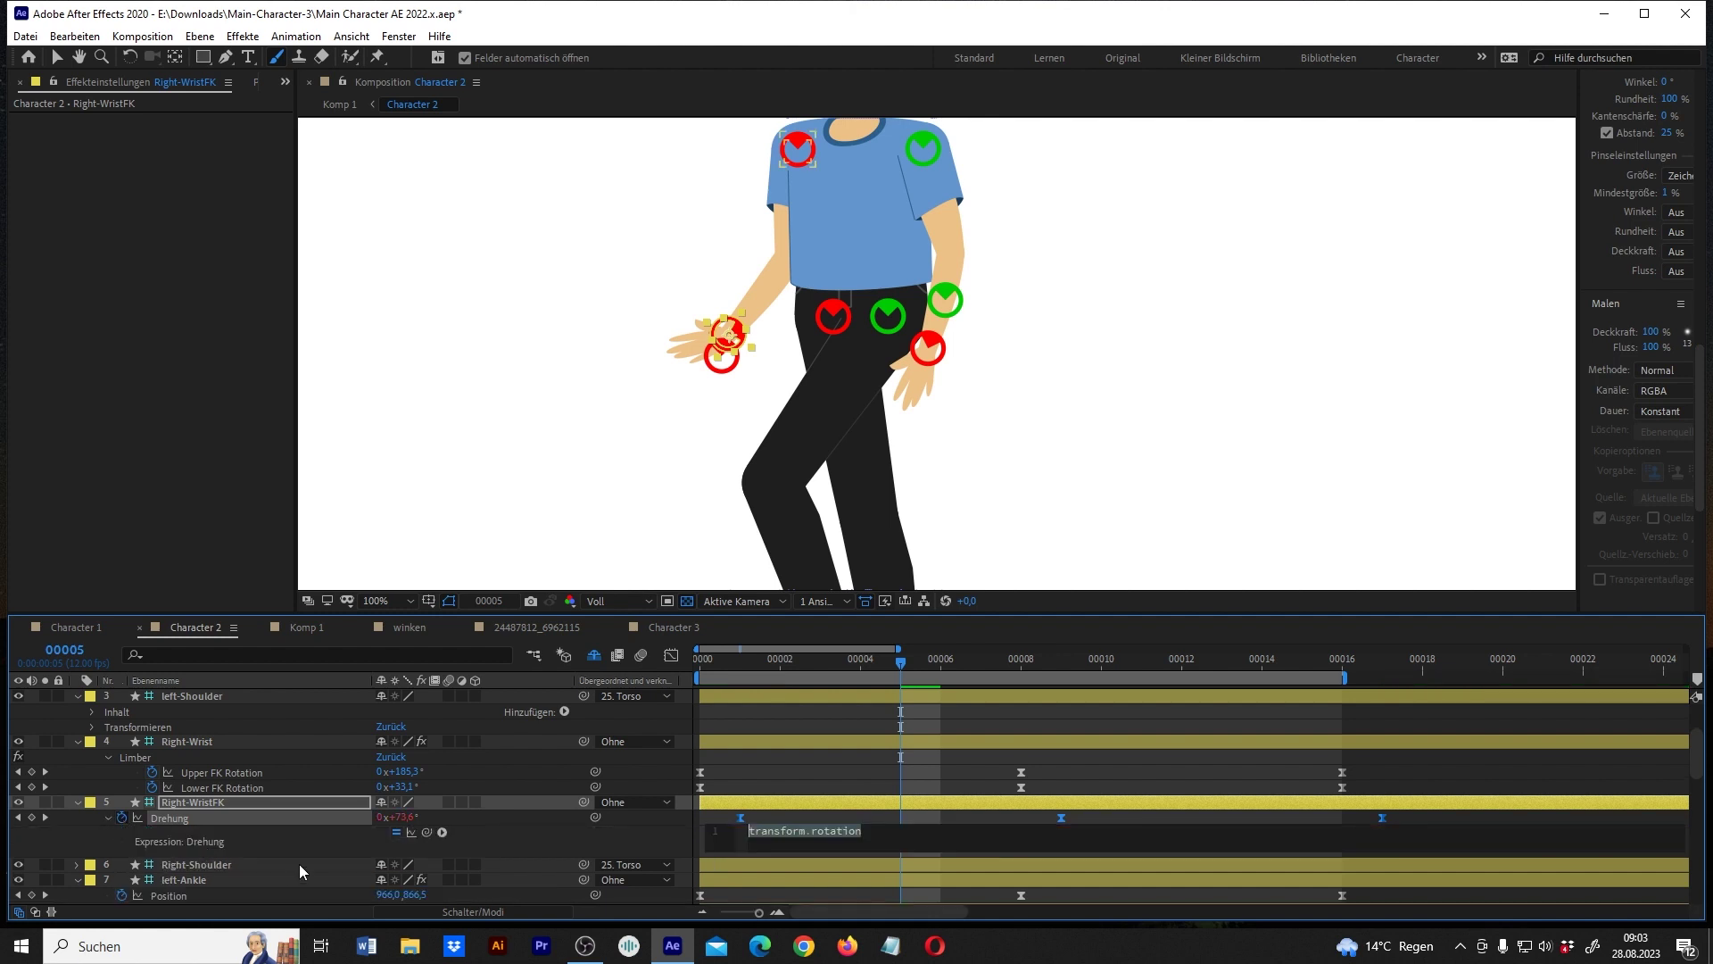
text(loop)
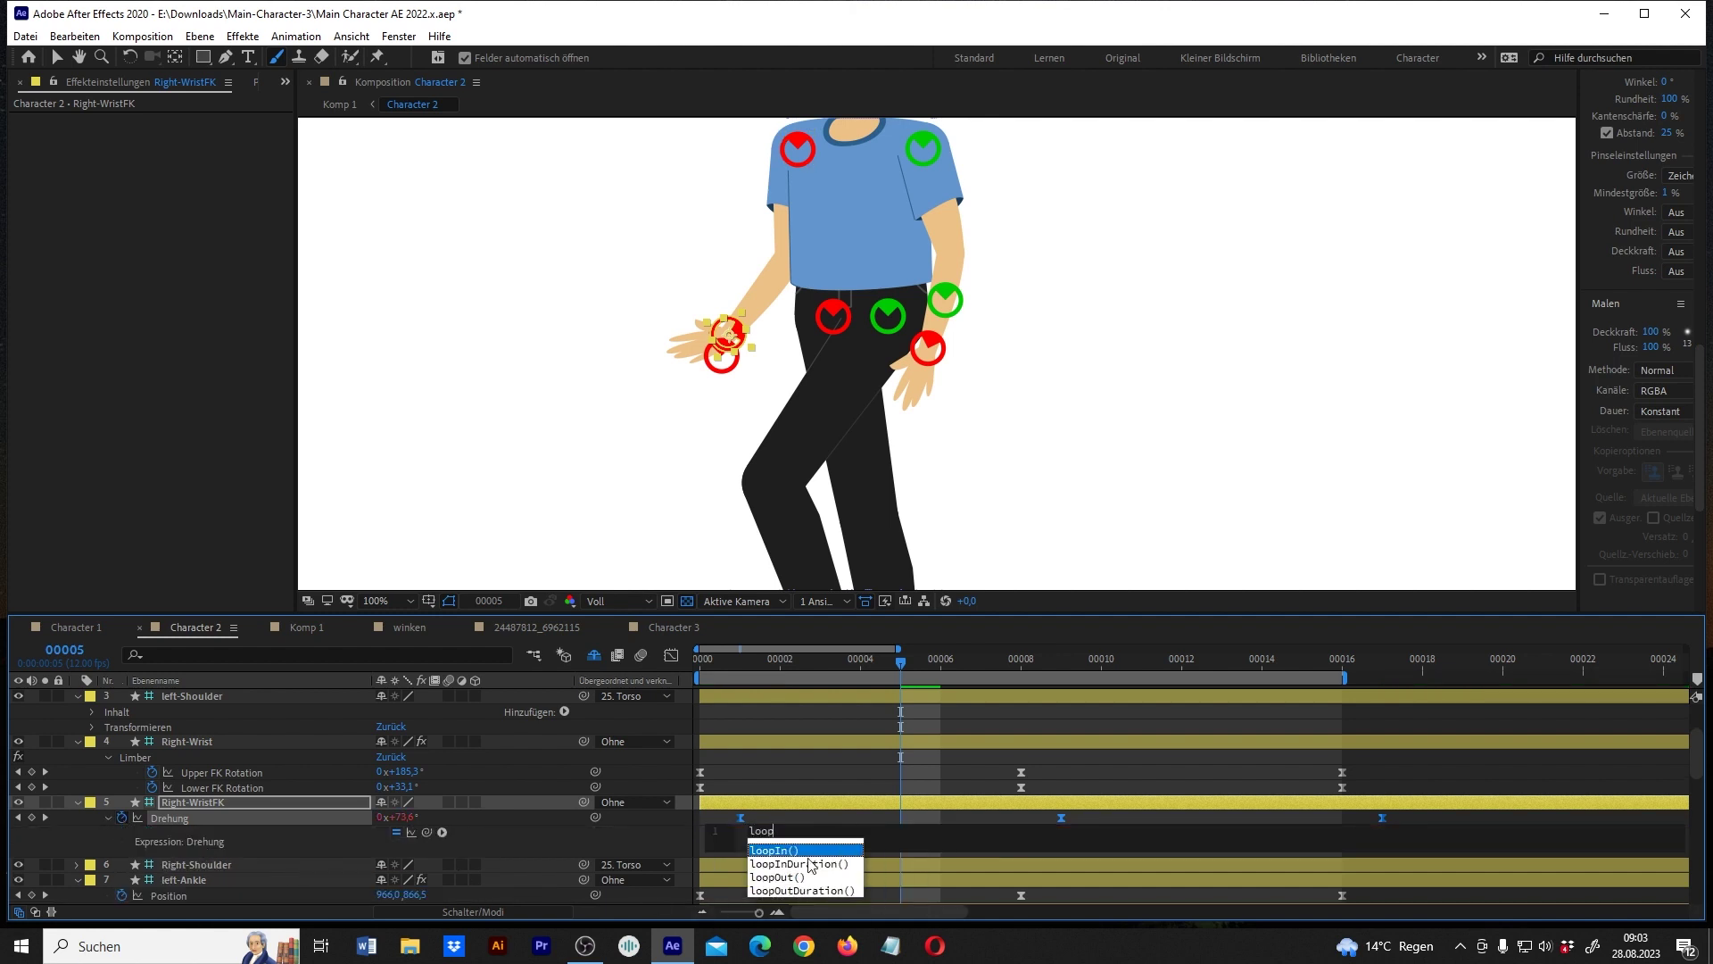
click(808, 849)
click(816, 812)
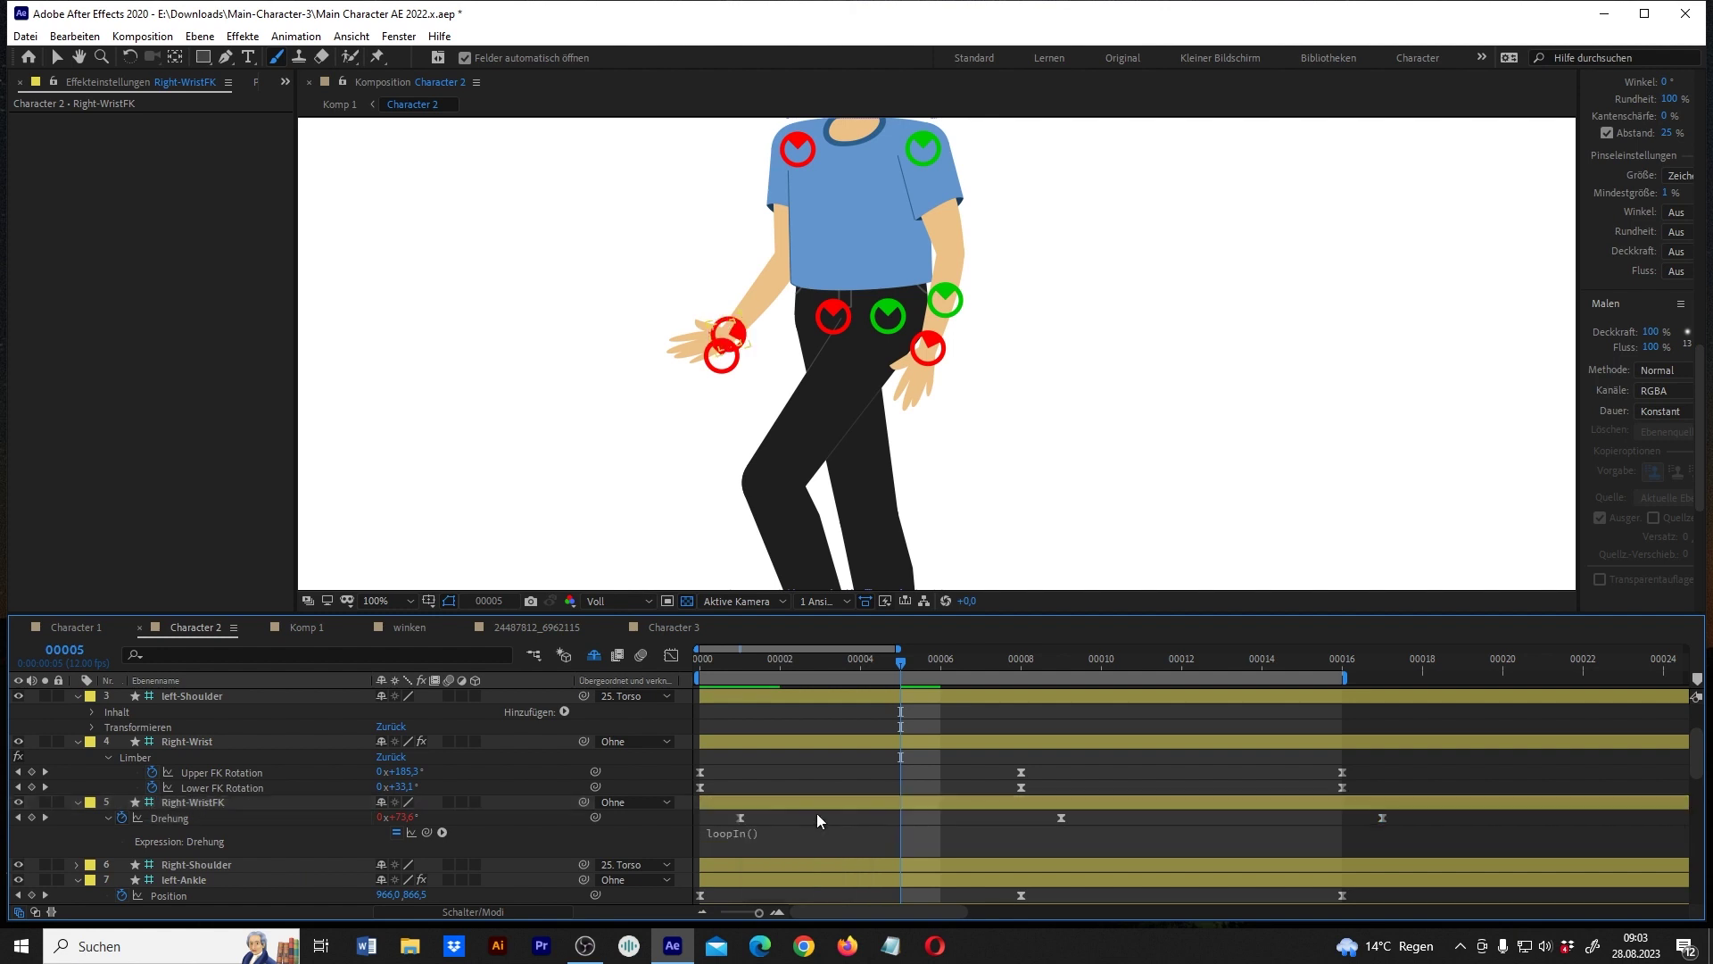
scroll(817, 812, up, 3)
Add the same loopIn() expression to the left-WristFK Rotation.
click(750, 755)
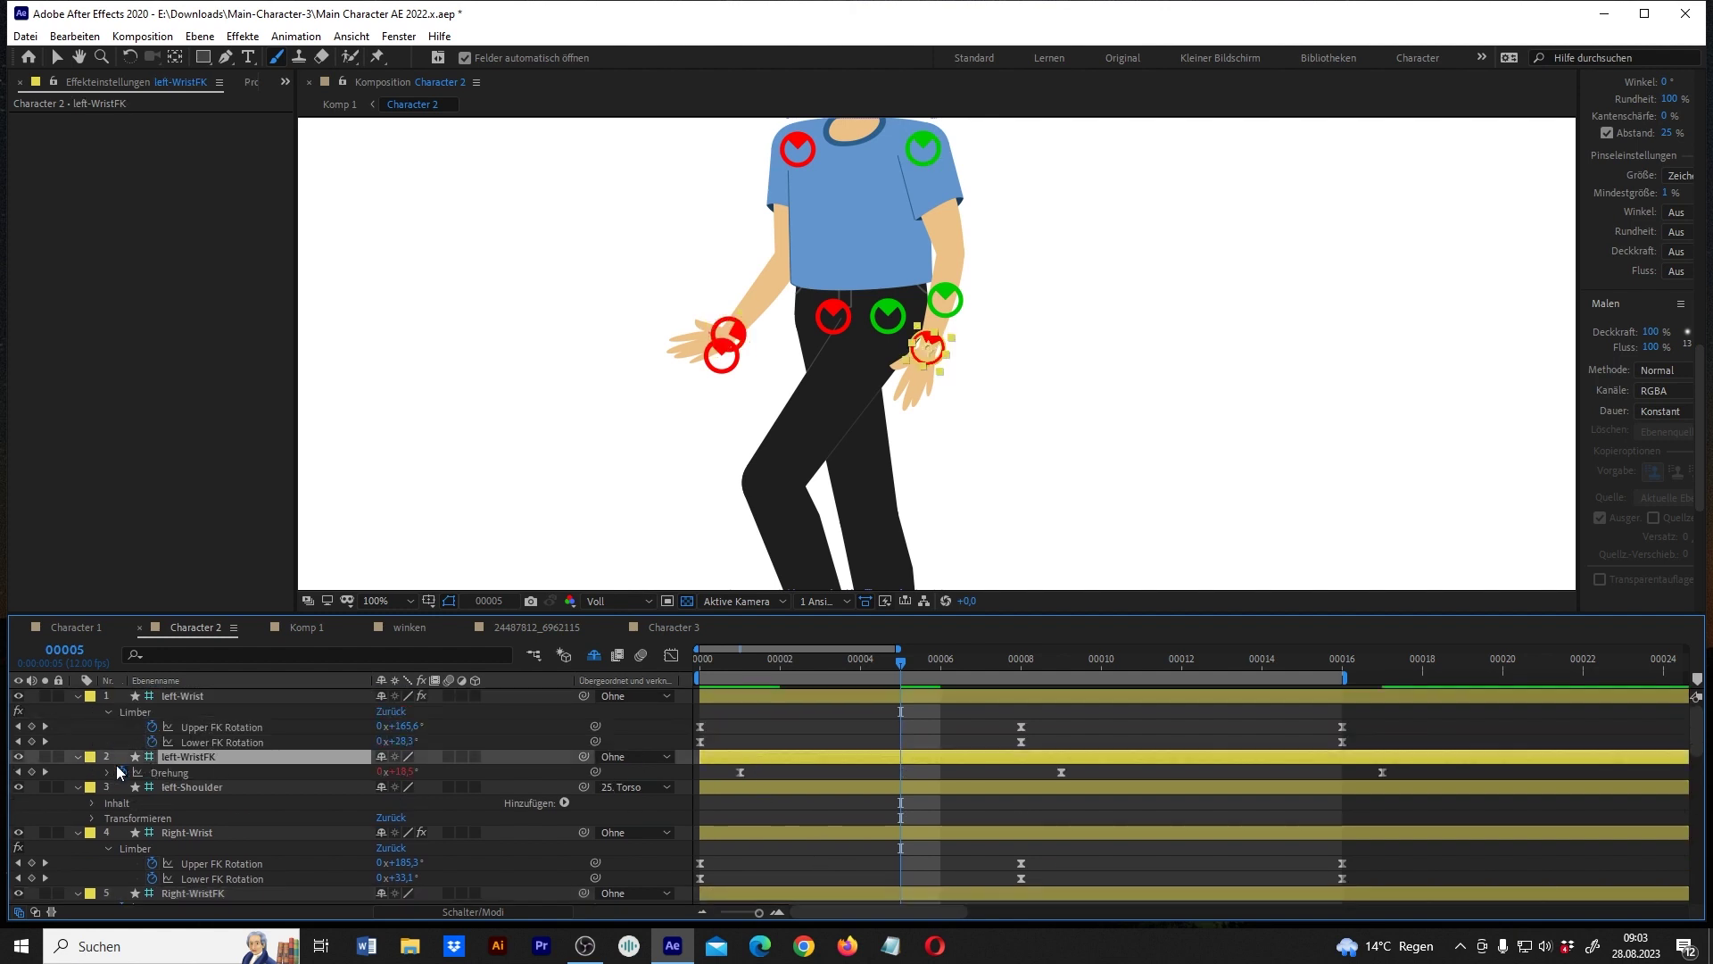
click(117, 766)
alt+click(123, 769)
text(loopIn()
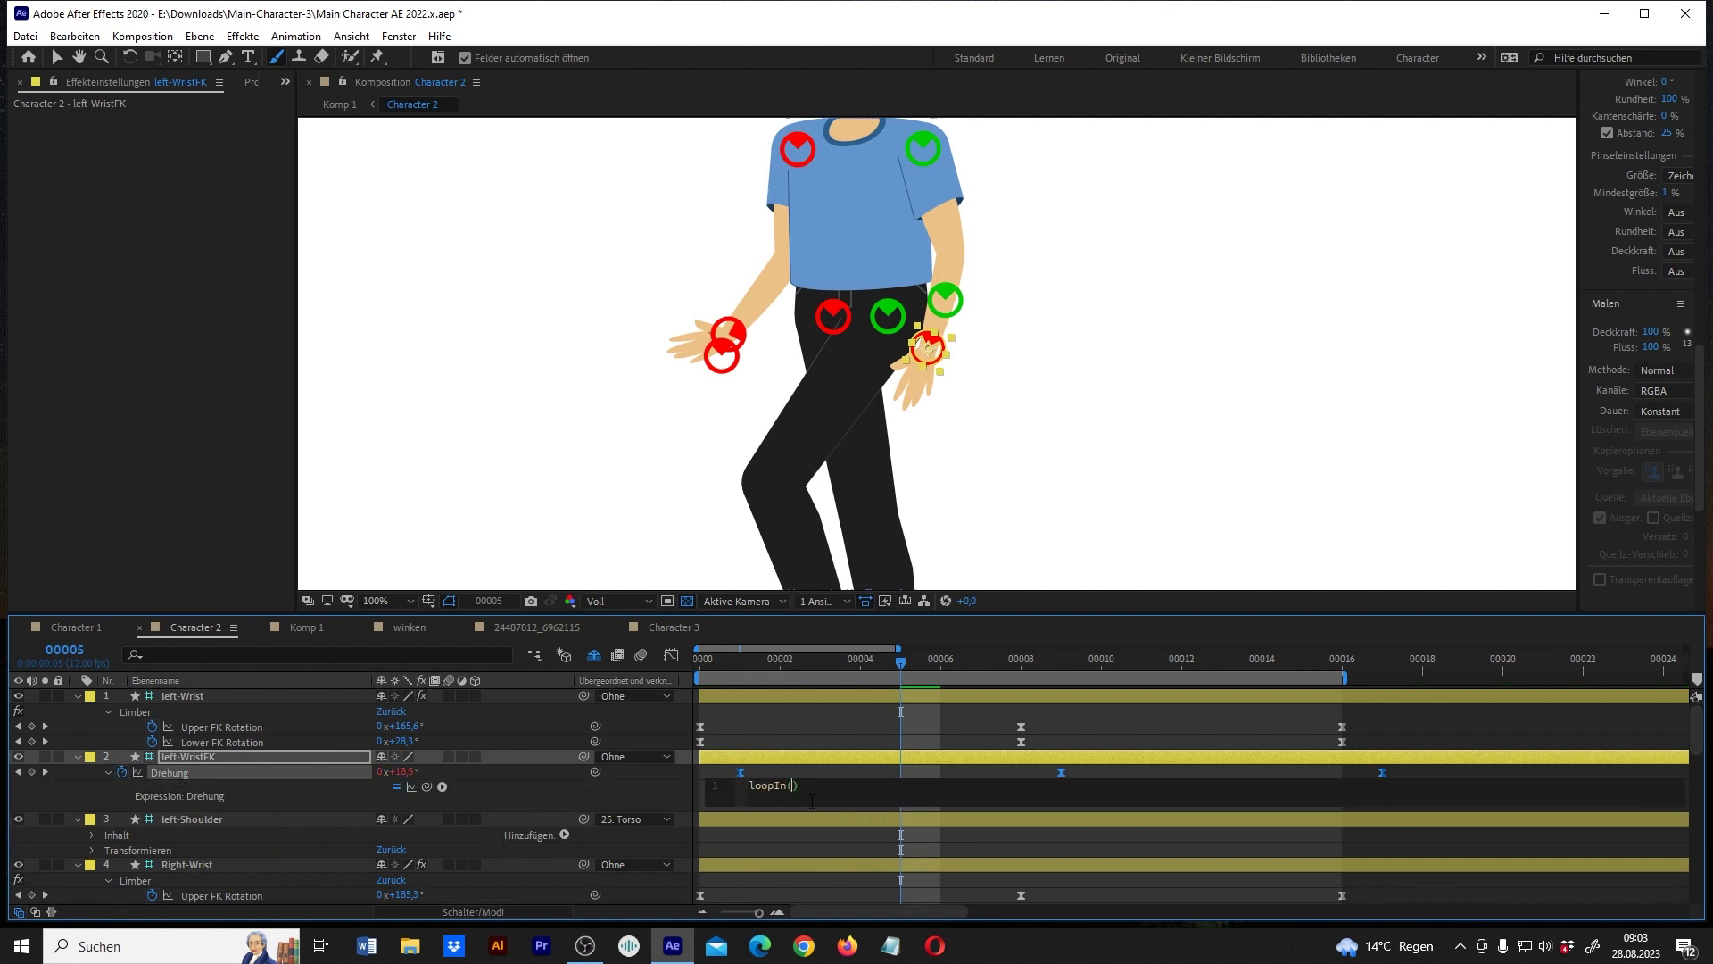
click(812, 770)
click(705, 660)
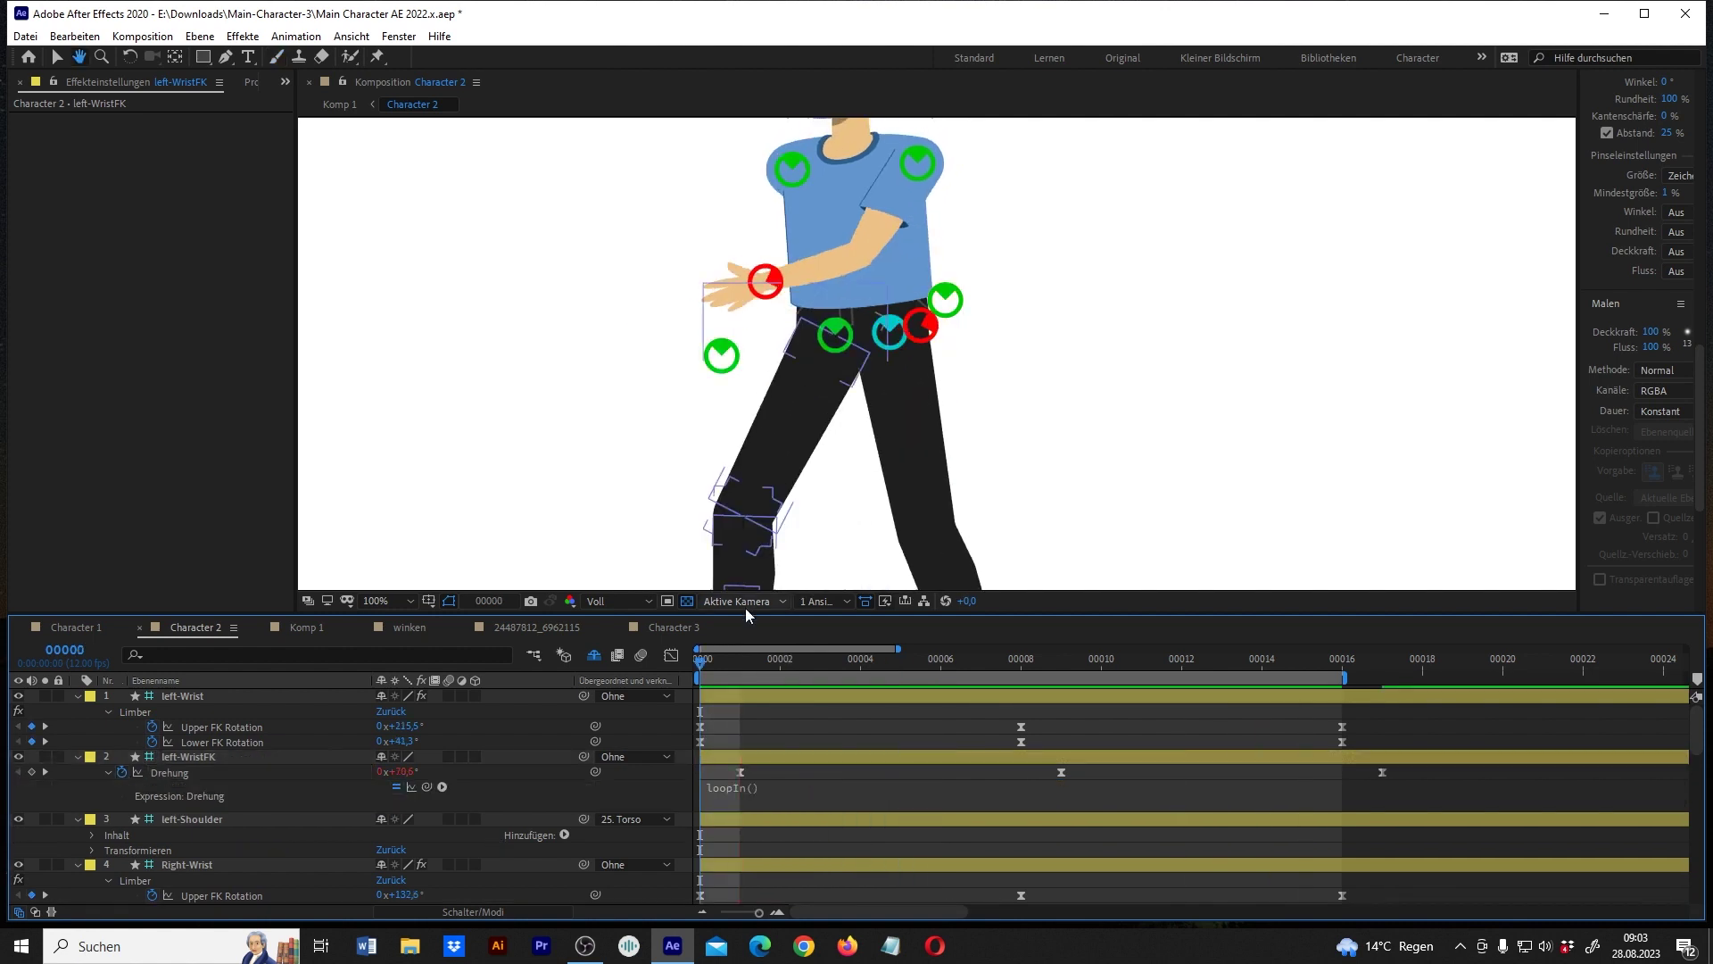
Scrub and preview the looping walk, then select the right wrist controller.
drag(731, 667, 1312, 692)
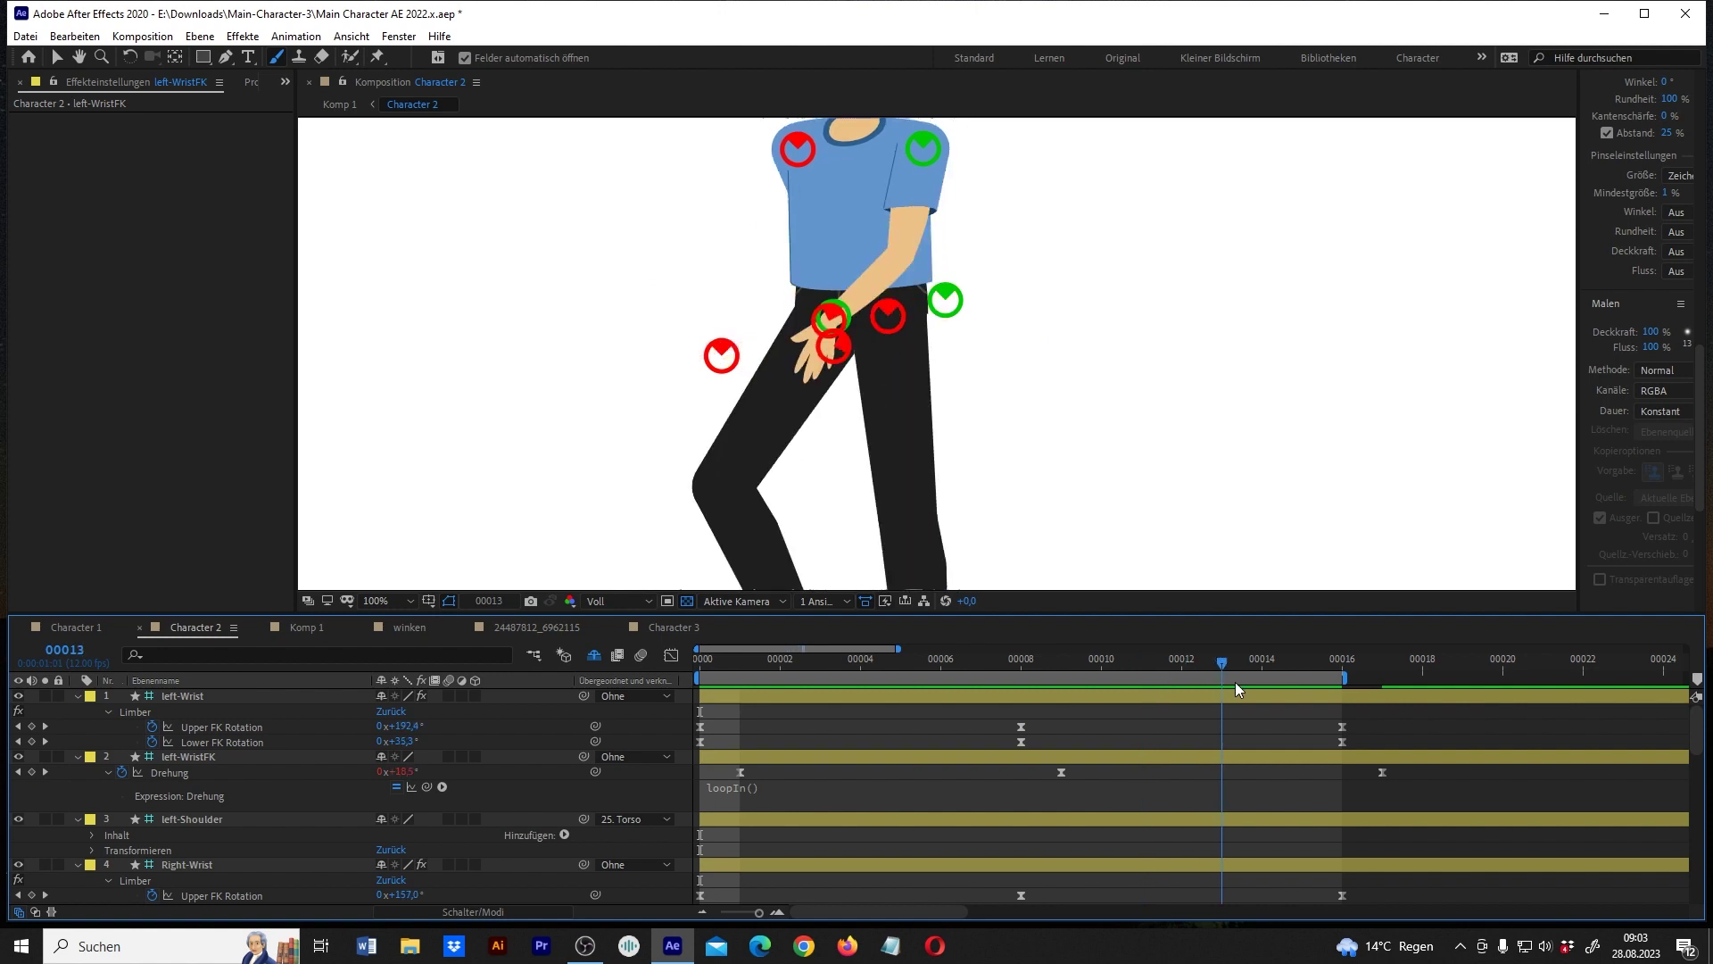
drag(1312, 693, 665, 693)
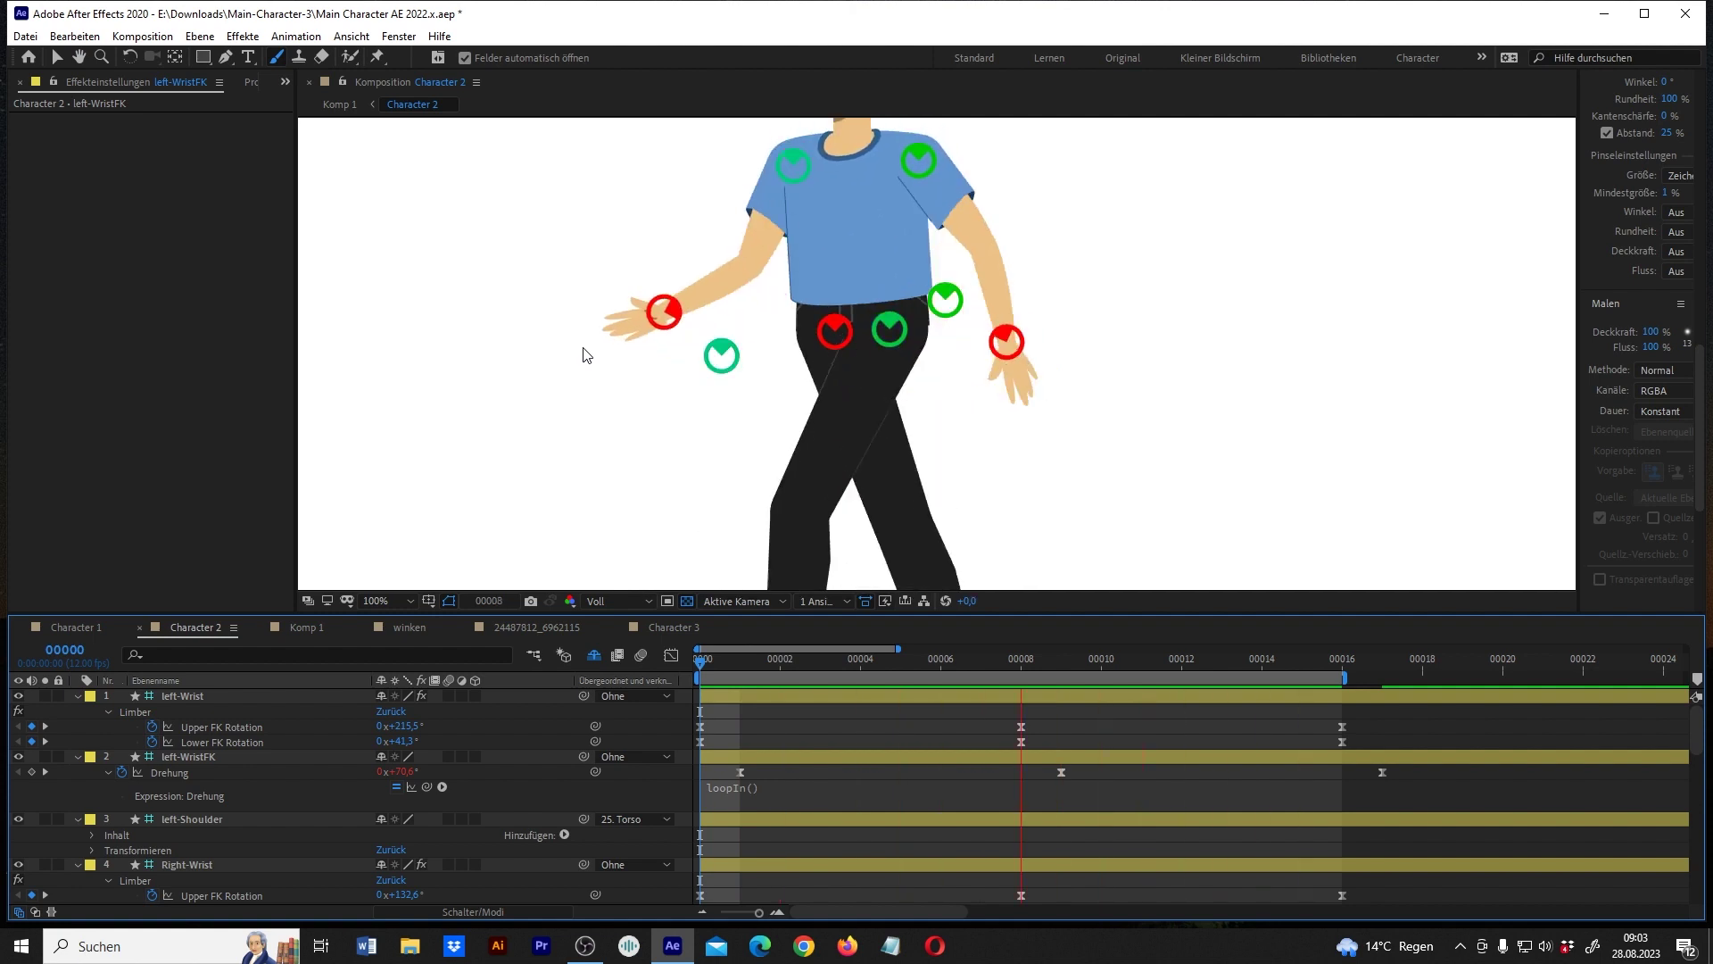
key(space)
click(725, 334)
scroll(826, 849, down, 1)
key(space)
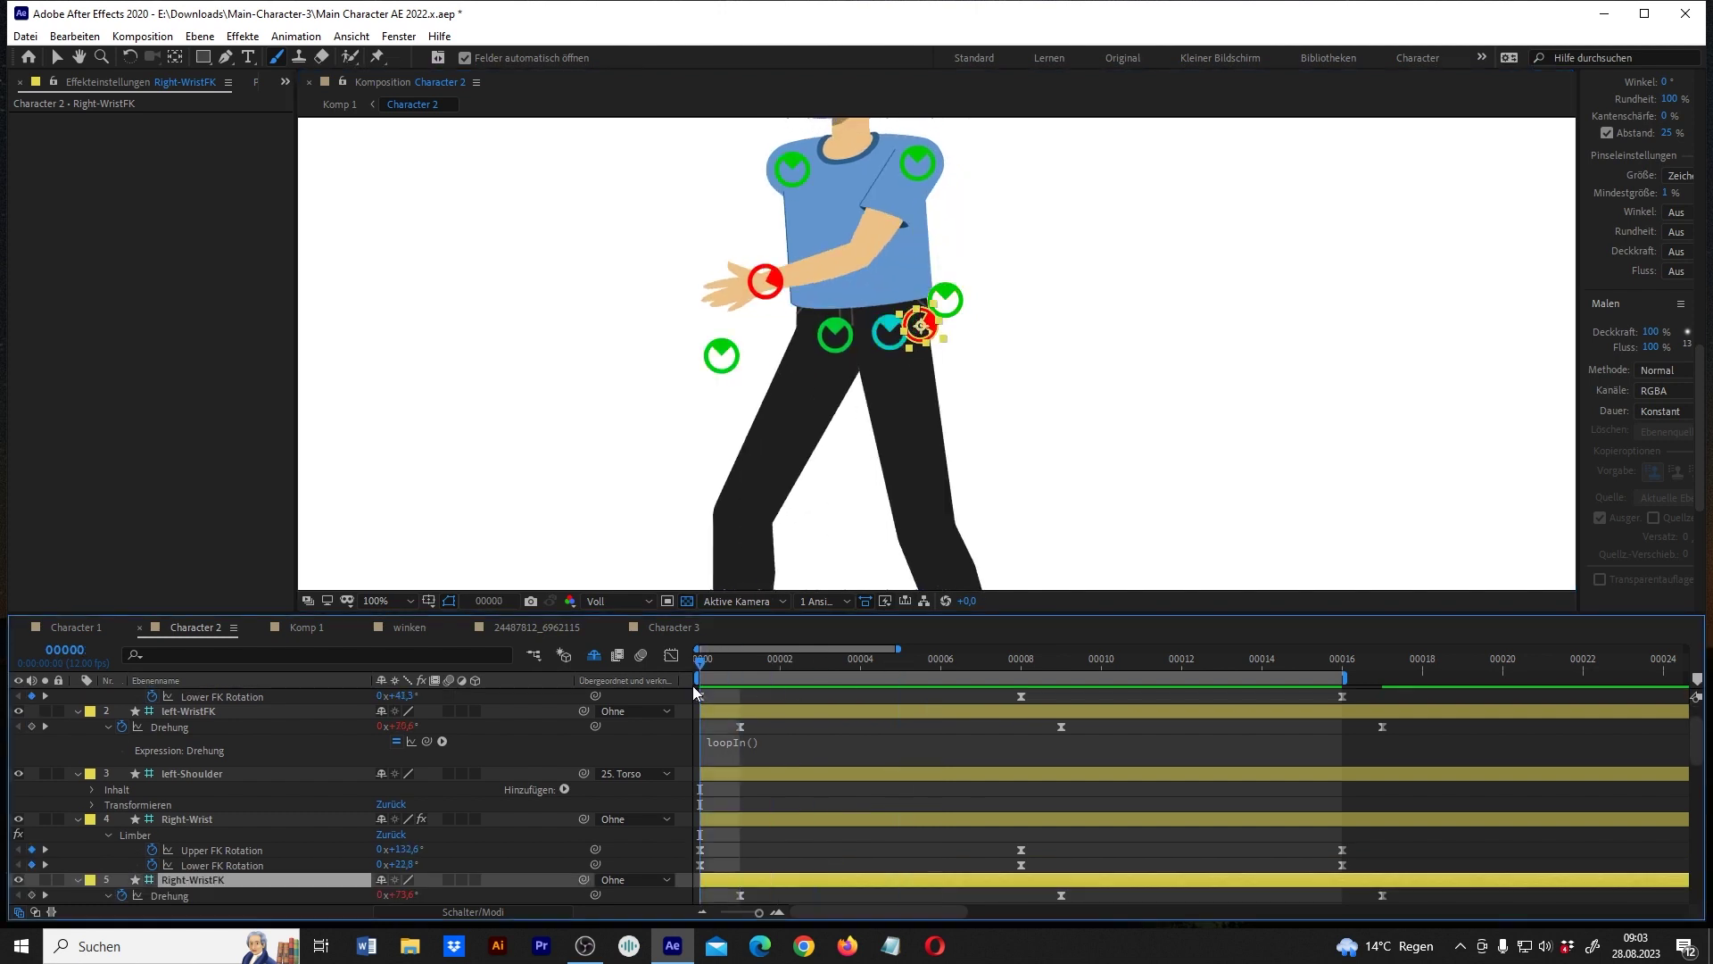
Lower the right wrist rotation at frame 1 to about +27° and preview again.
click(409, 896)
drag(408, 897, 364, 891)
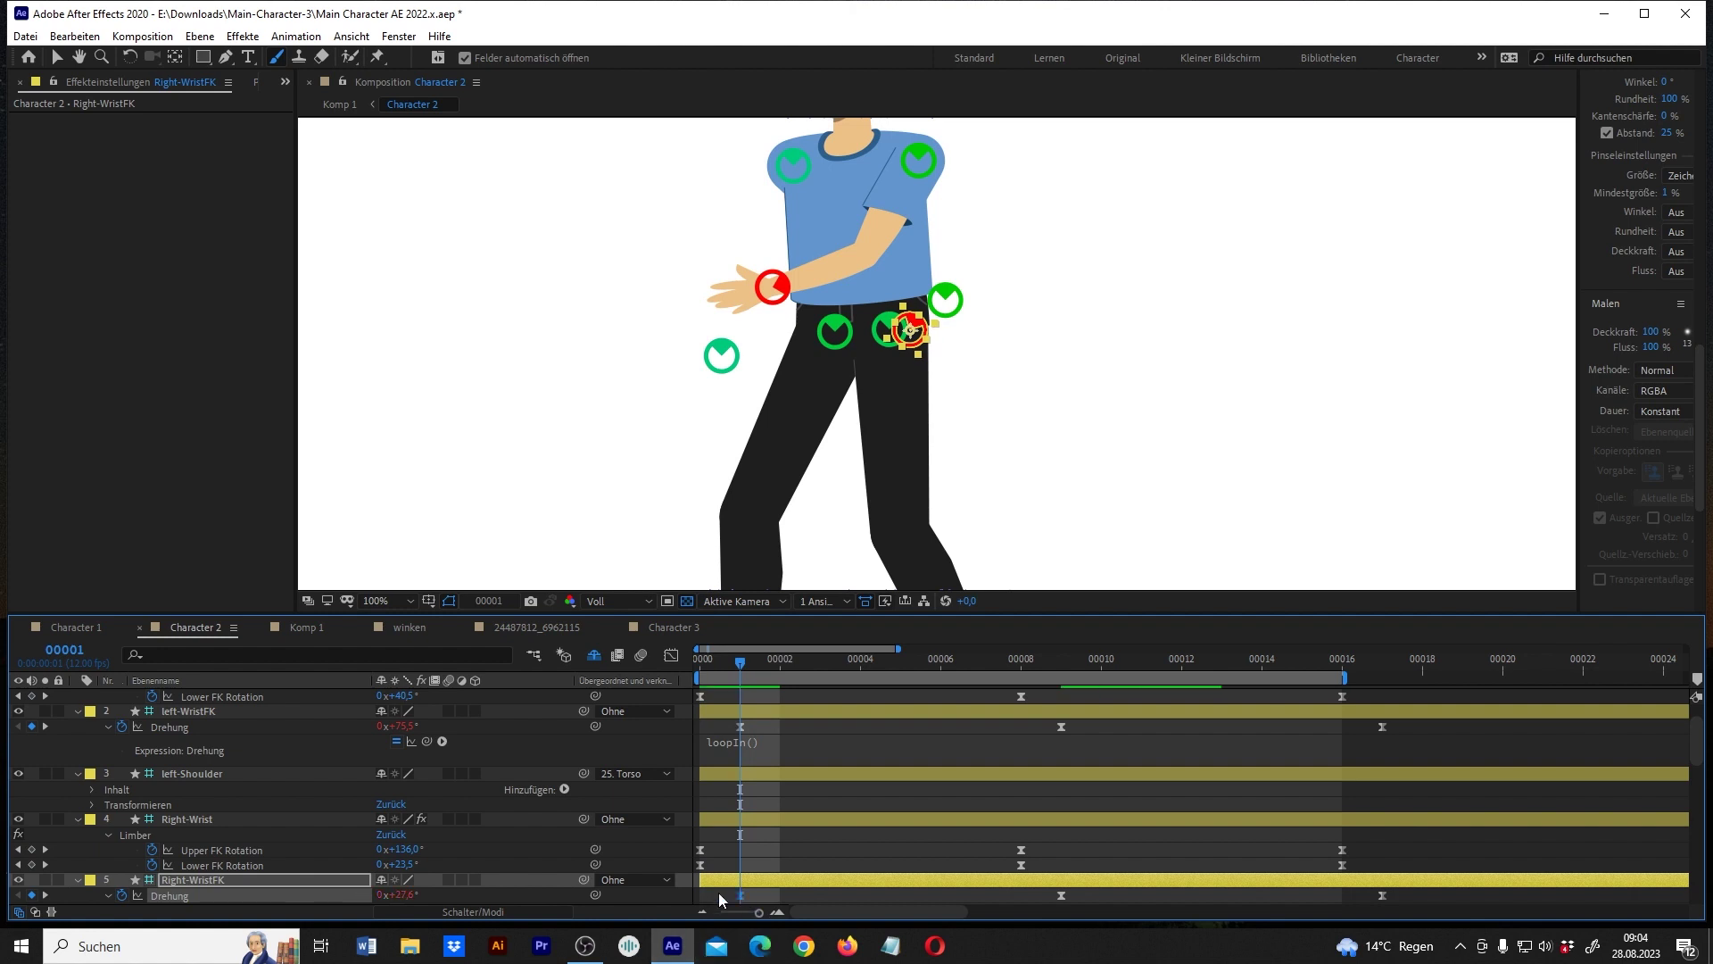
click(1381, 664)
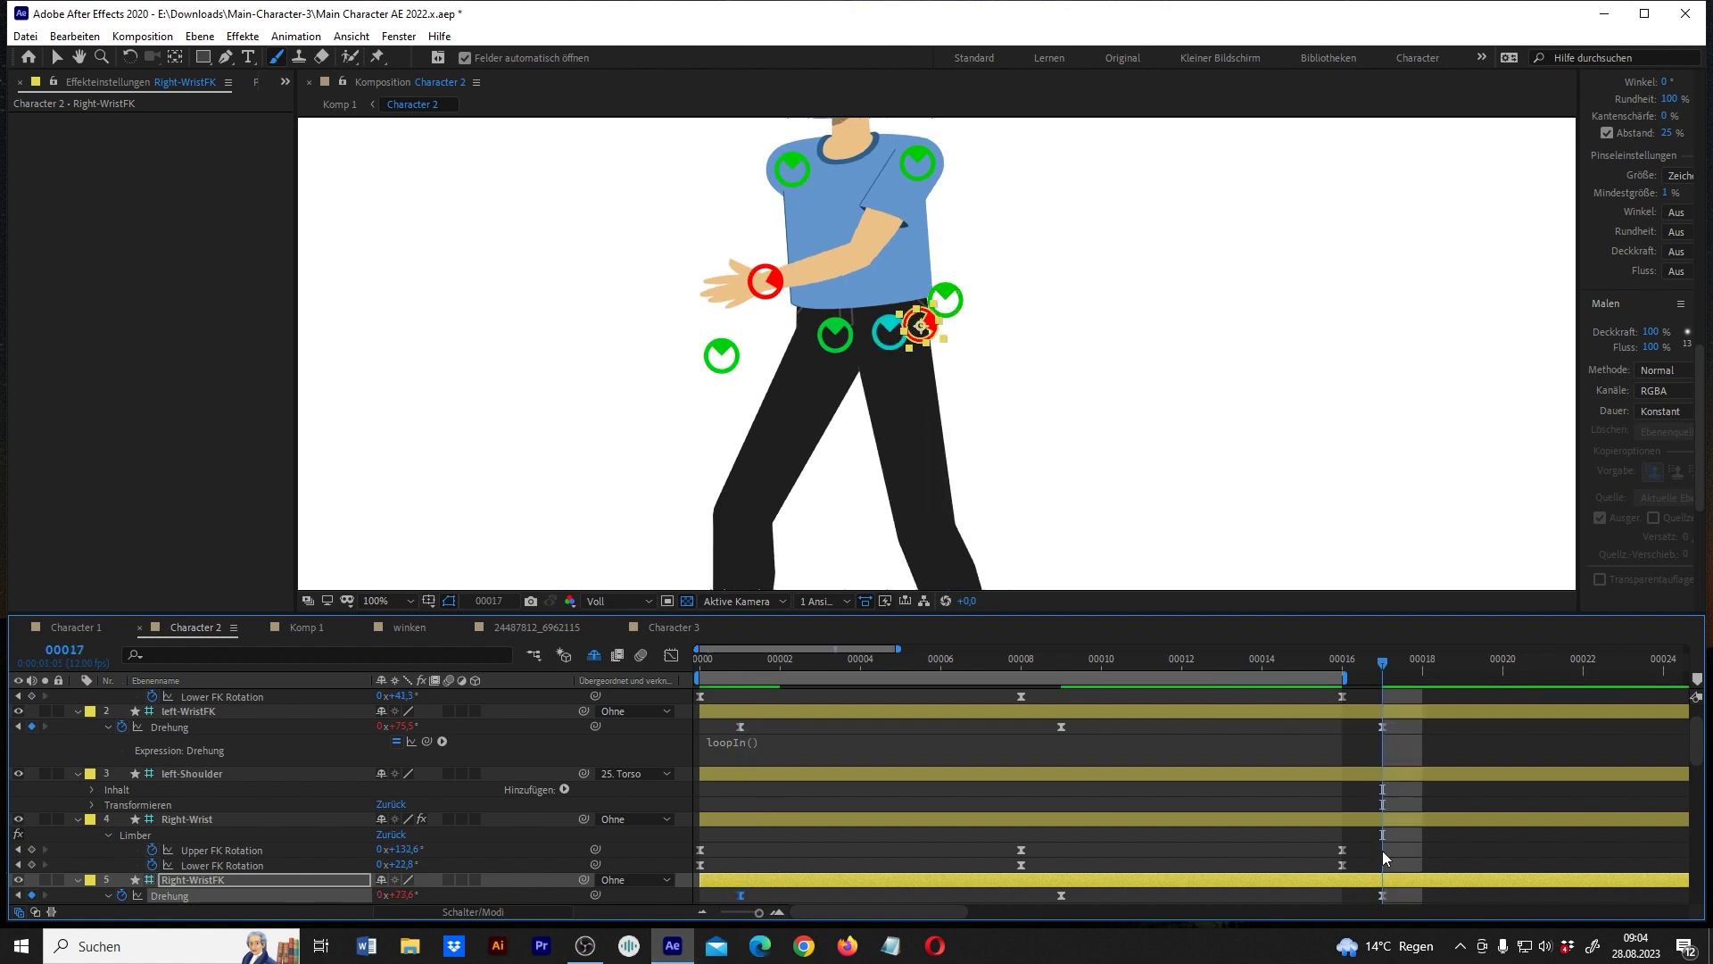
click(1381, 897)
click(900, 665)
key(space)
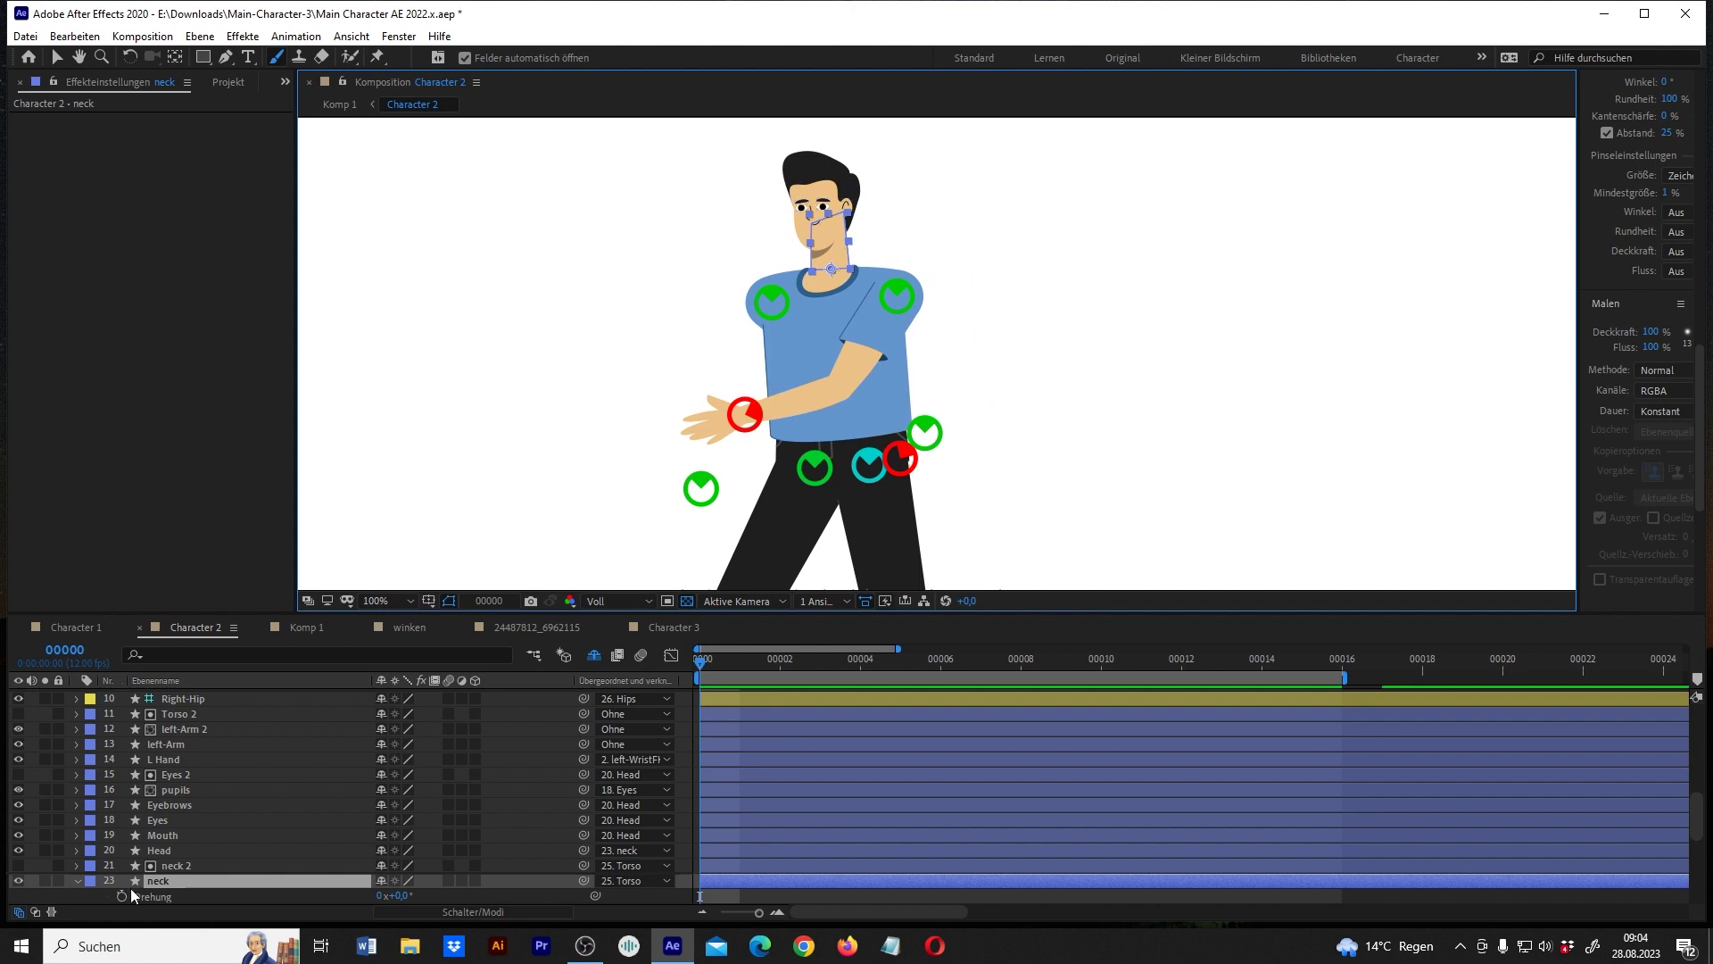
Keyframe the neck Rotation at -4° on frame 0 and 0° on frame 8.
click(122, 896)
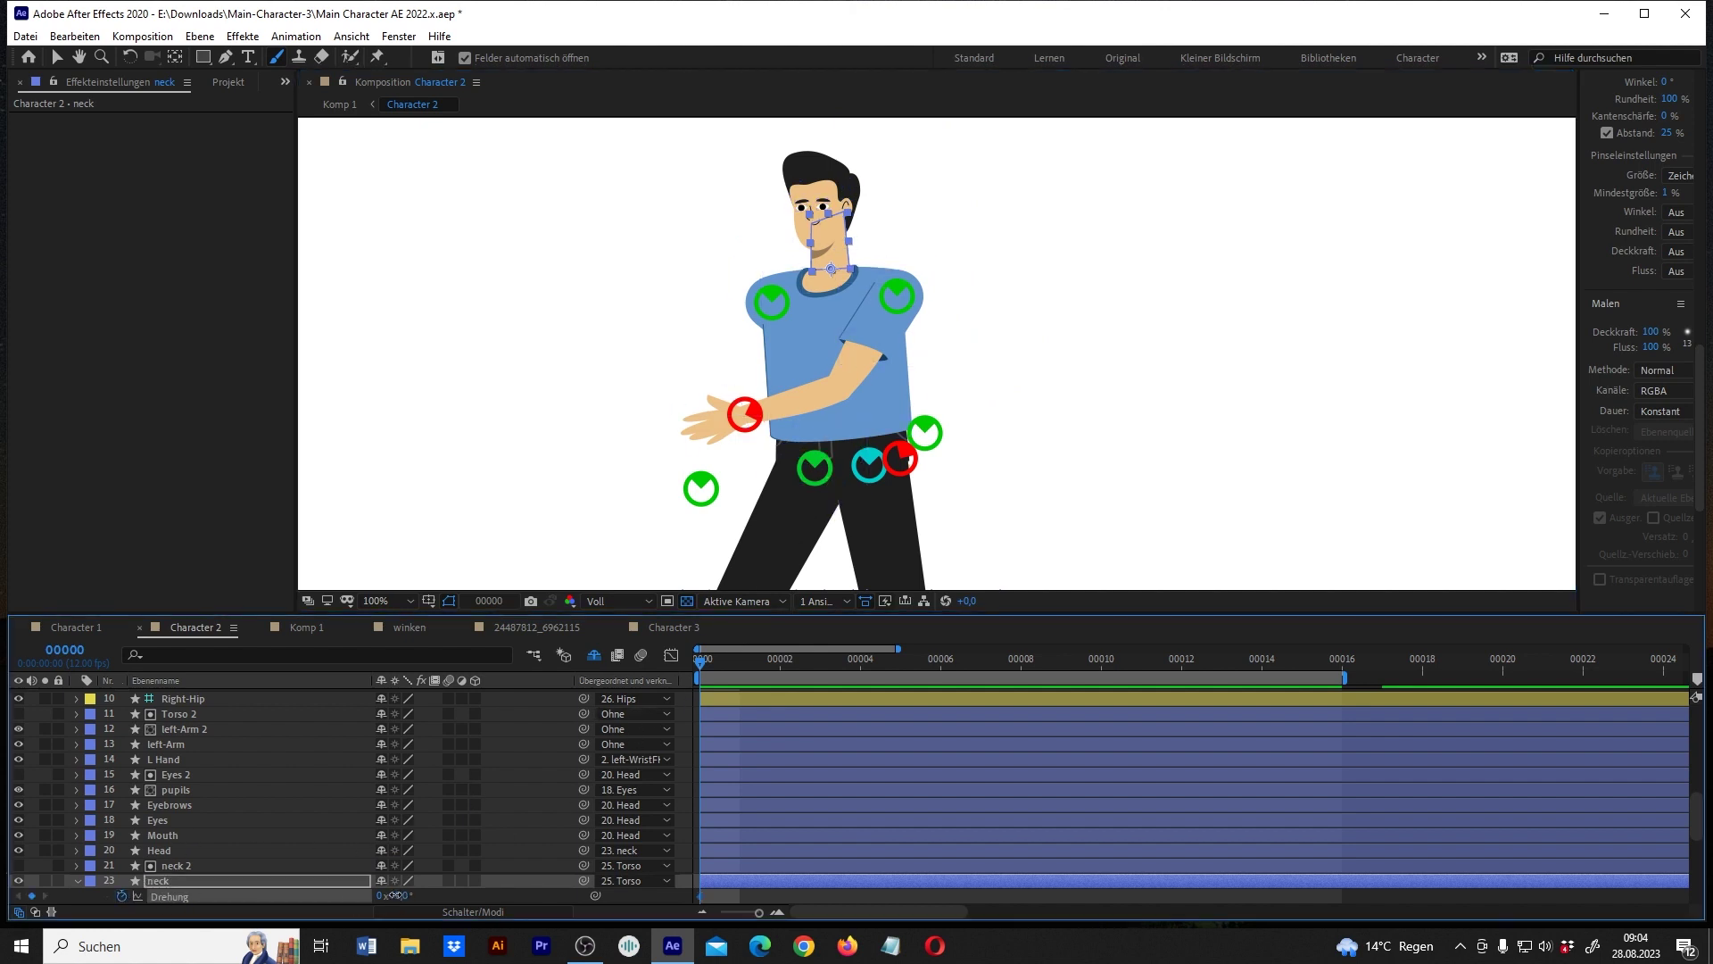
drag(394, 895, 390, 895)
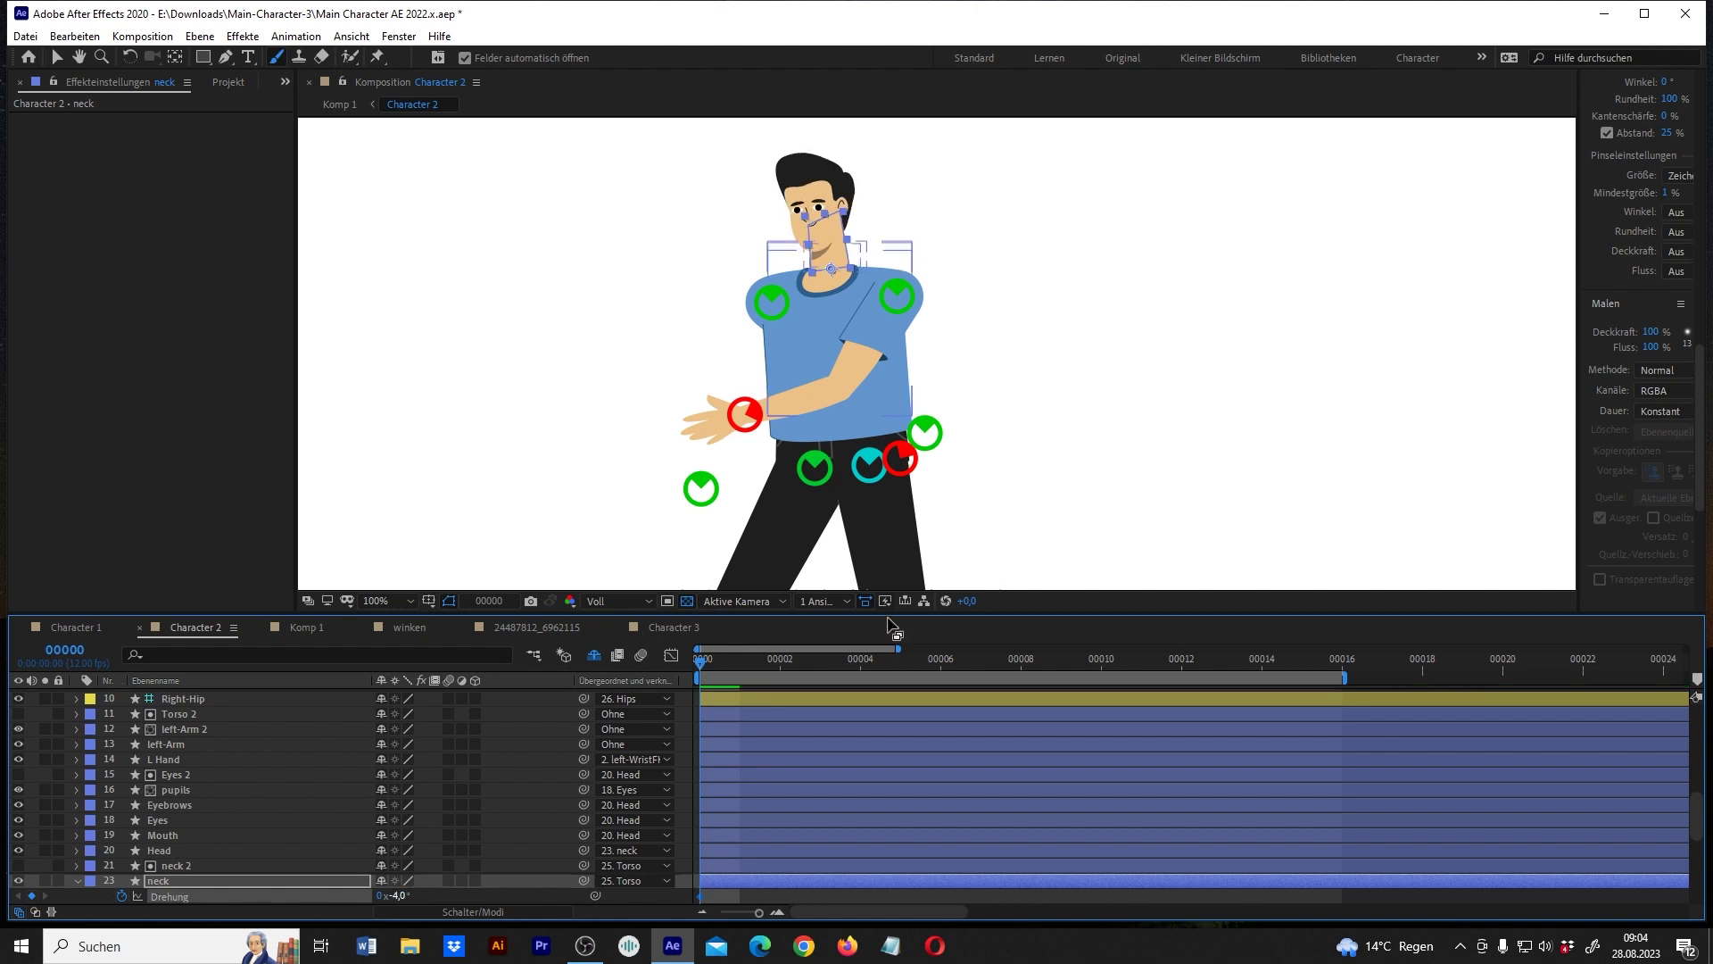
drag(928, 657, 1012, 668)
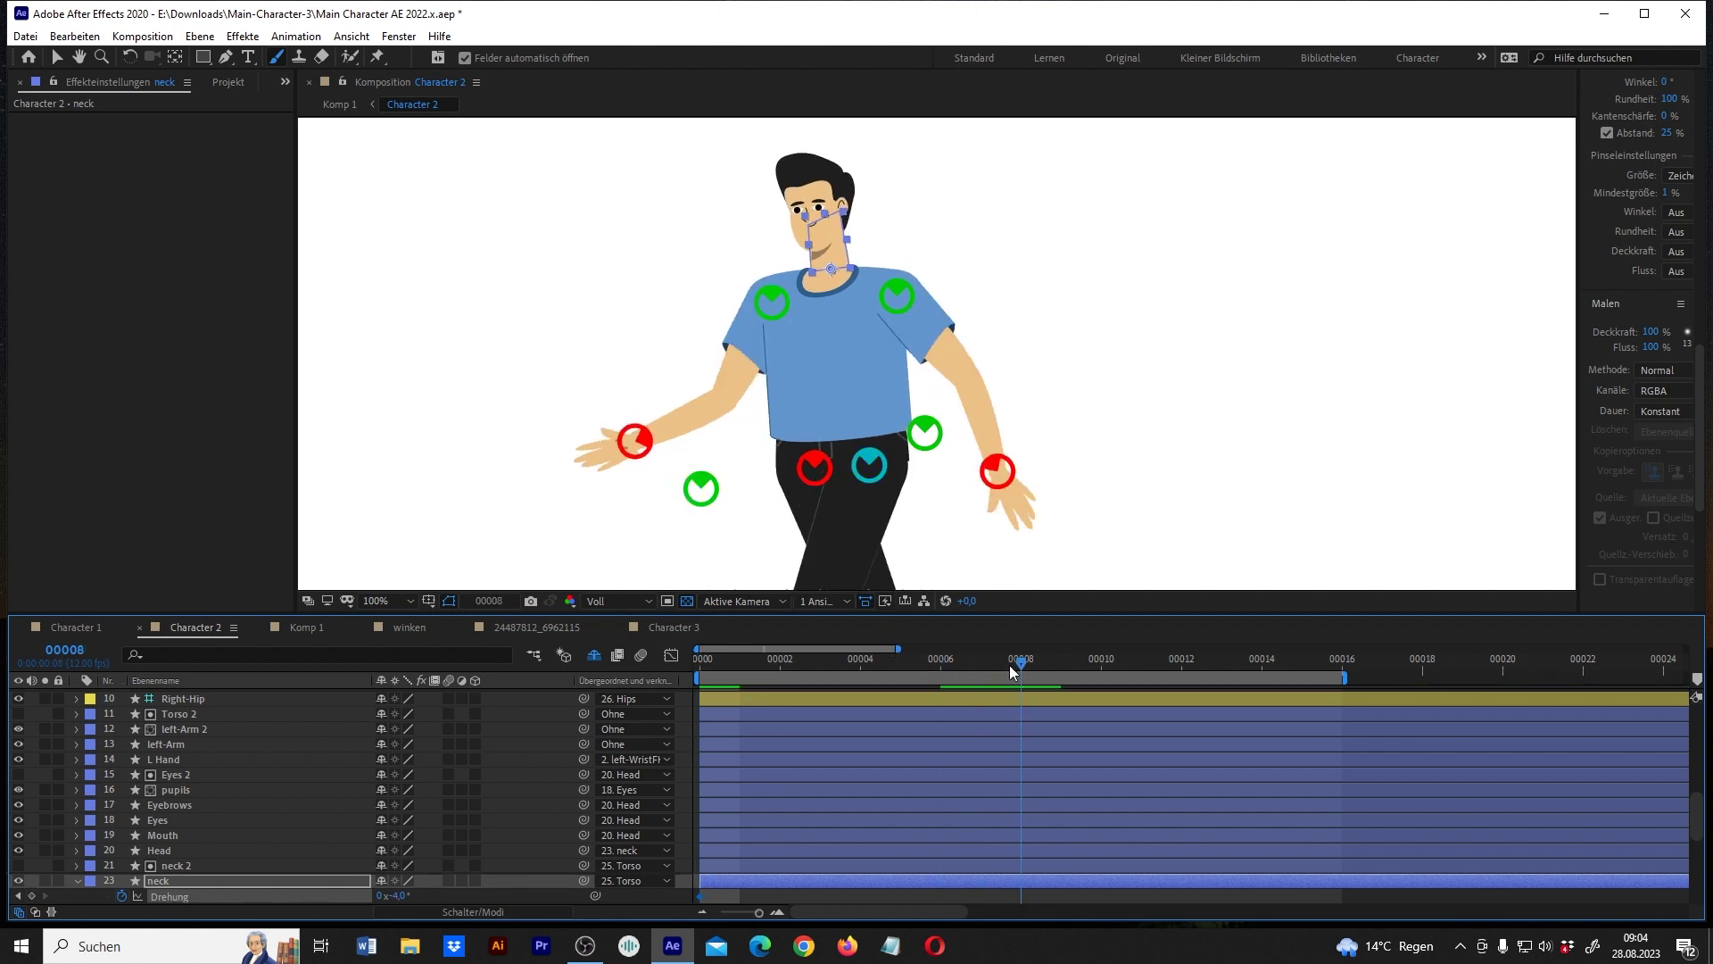
click(400, 895)
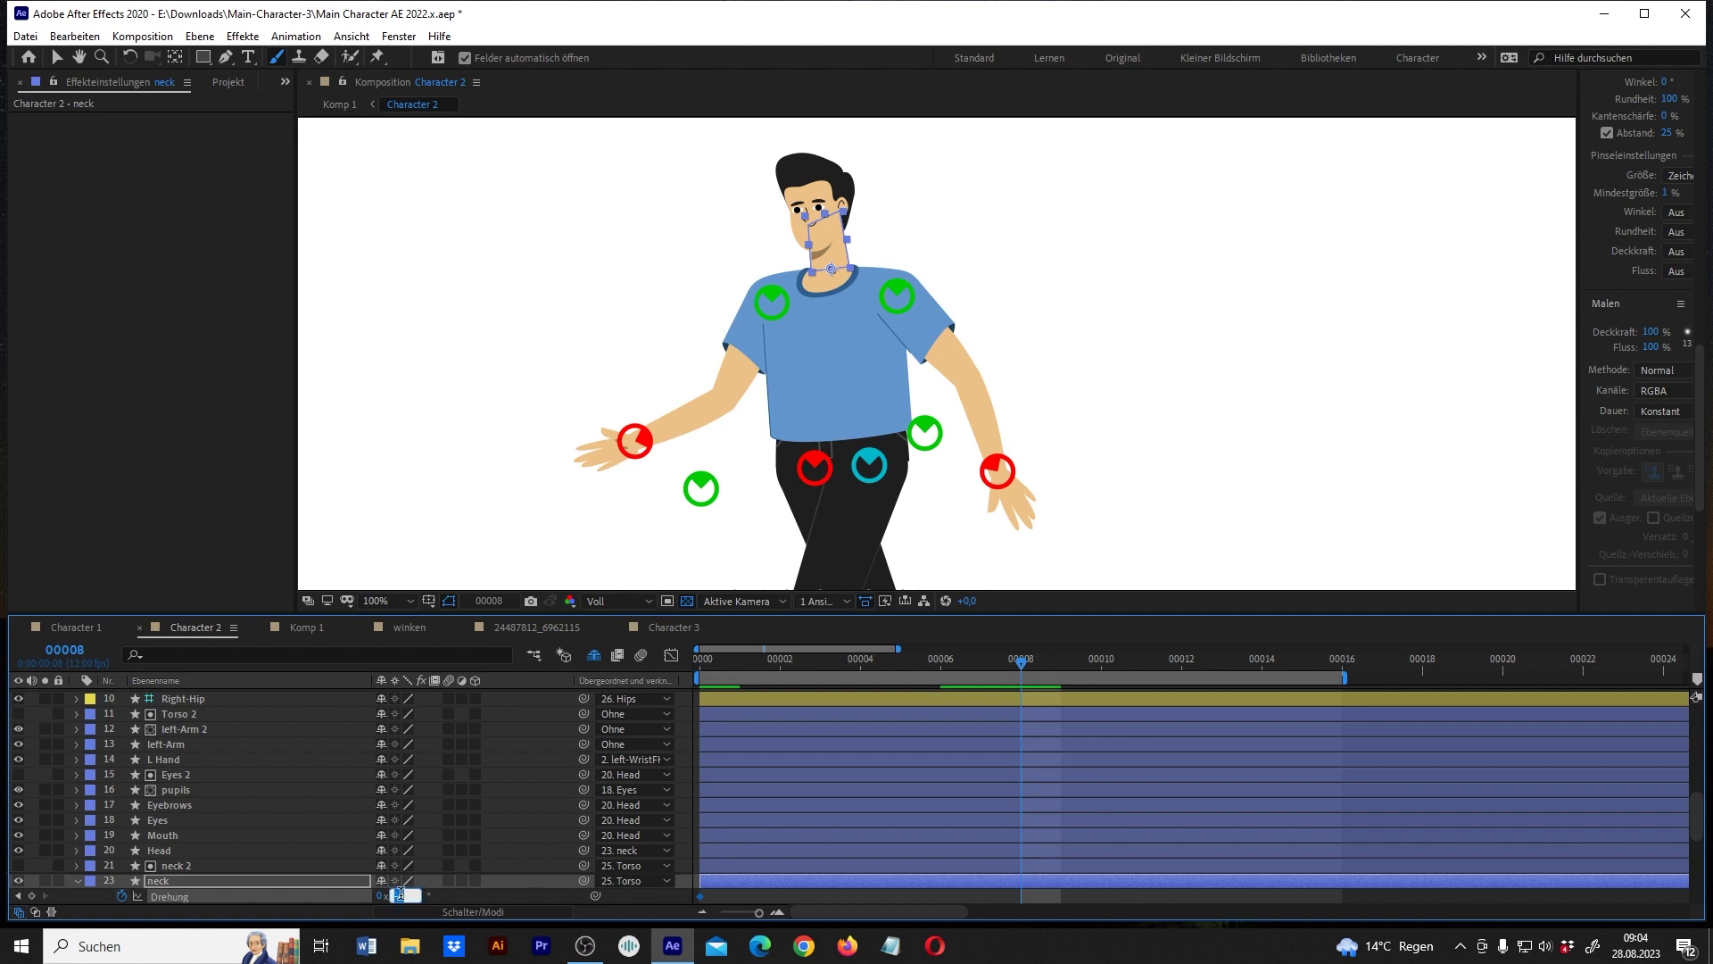
text(0)
key(Return)
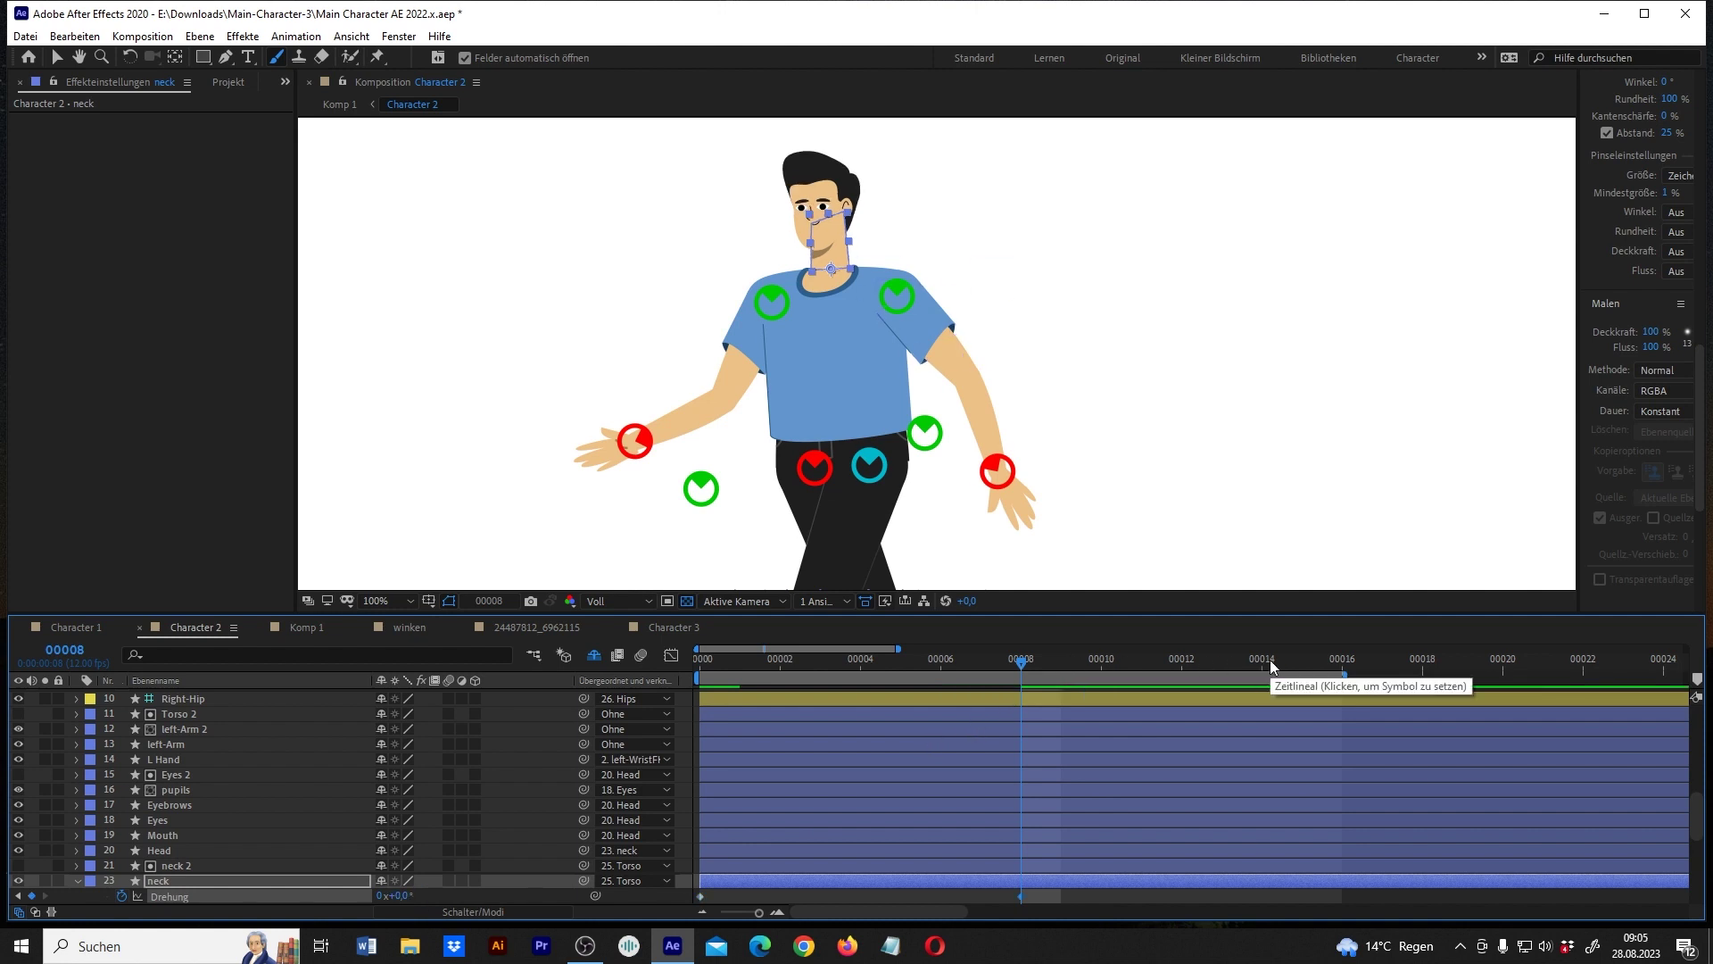
Copy the -4° neck keyframe to frame 16, then shift all neck keys one frame later.
click(1340, 662)
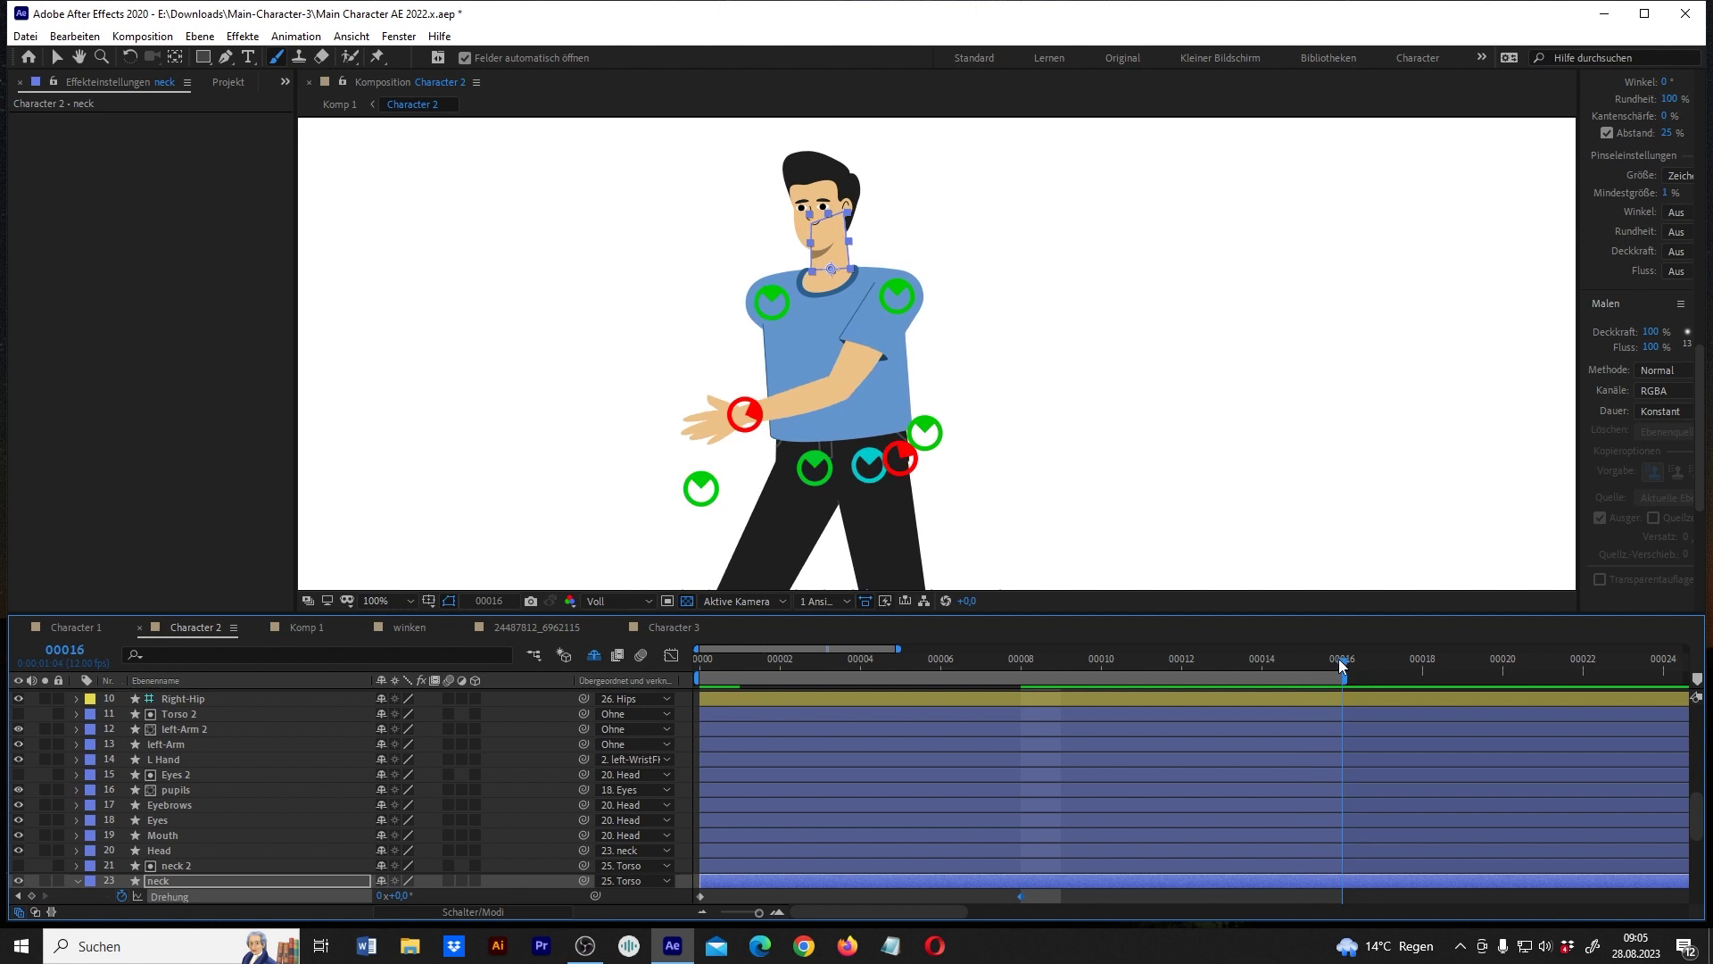
click(700, 896)
key(ctrl+c)
key(ctrl+v)
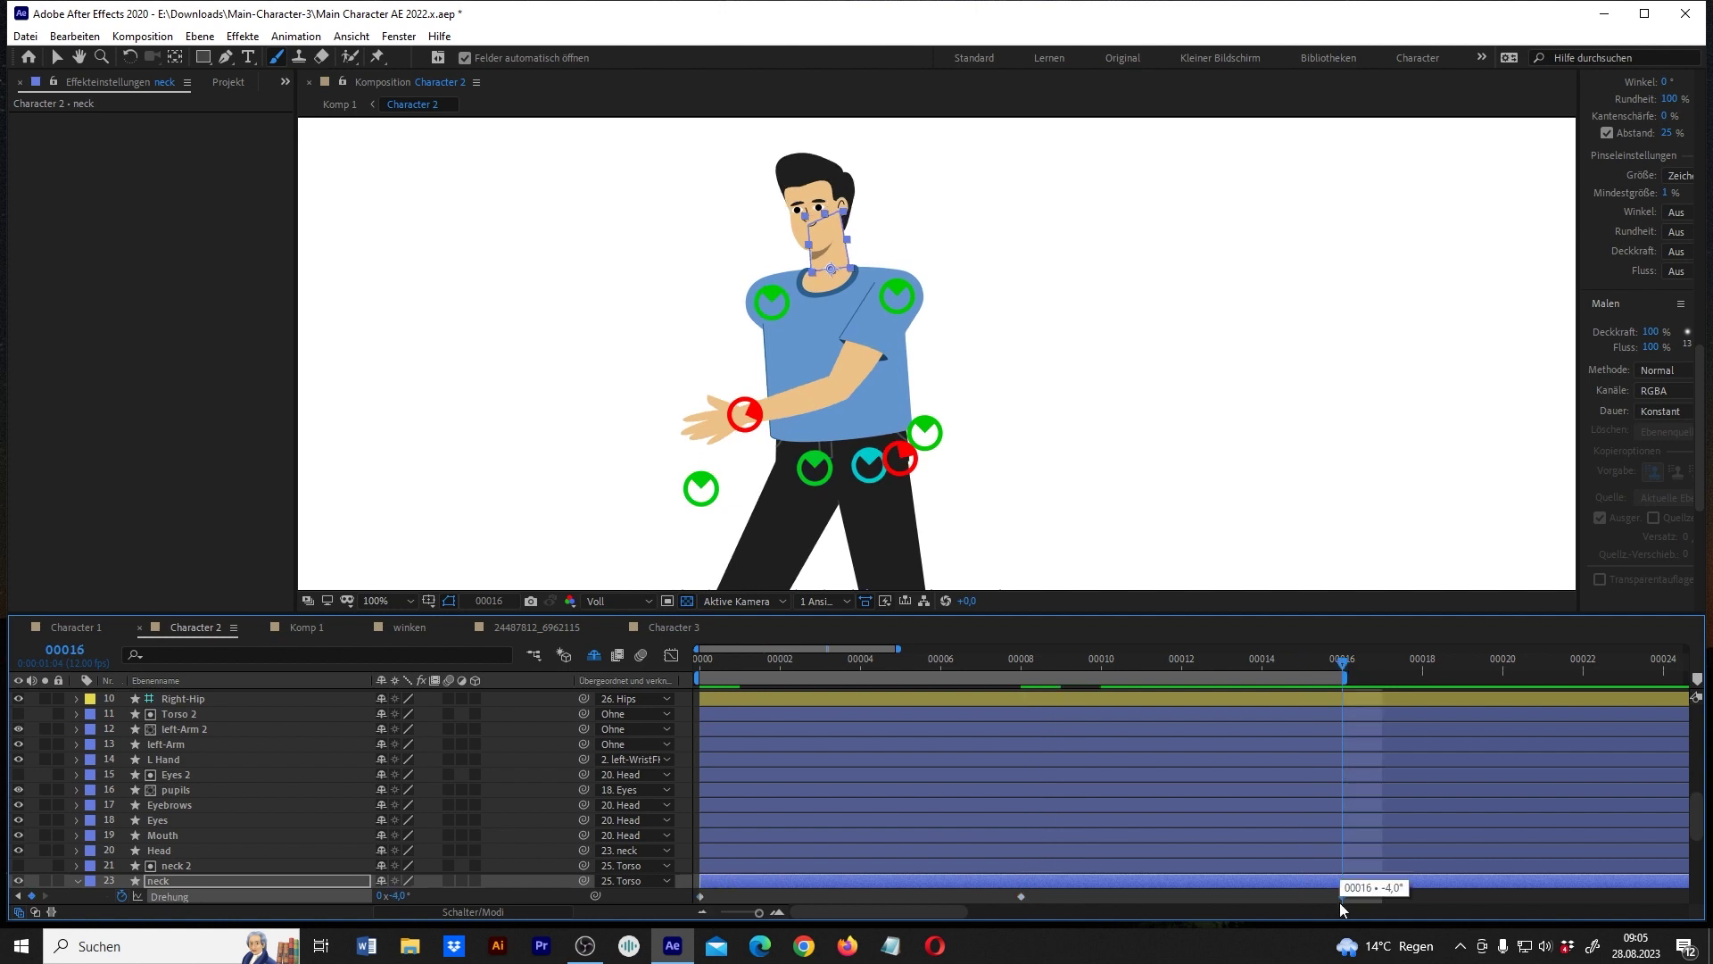
click(1357, 898)
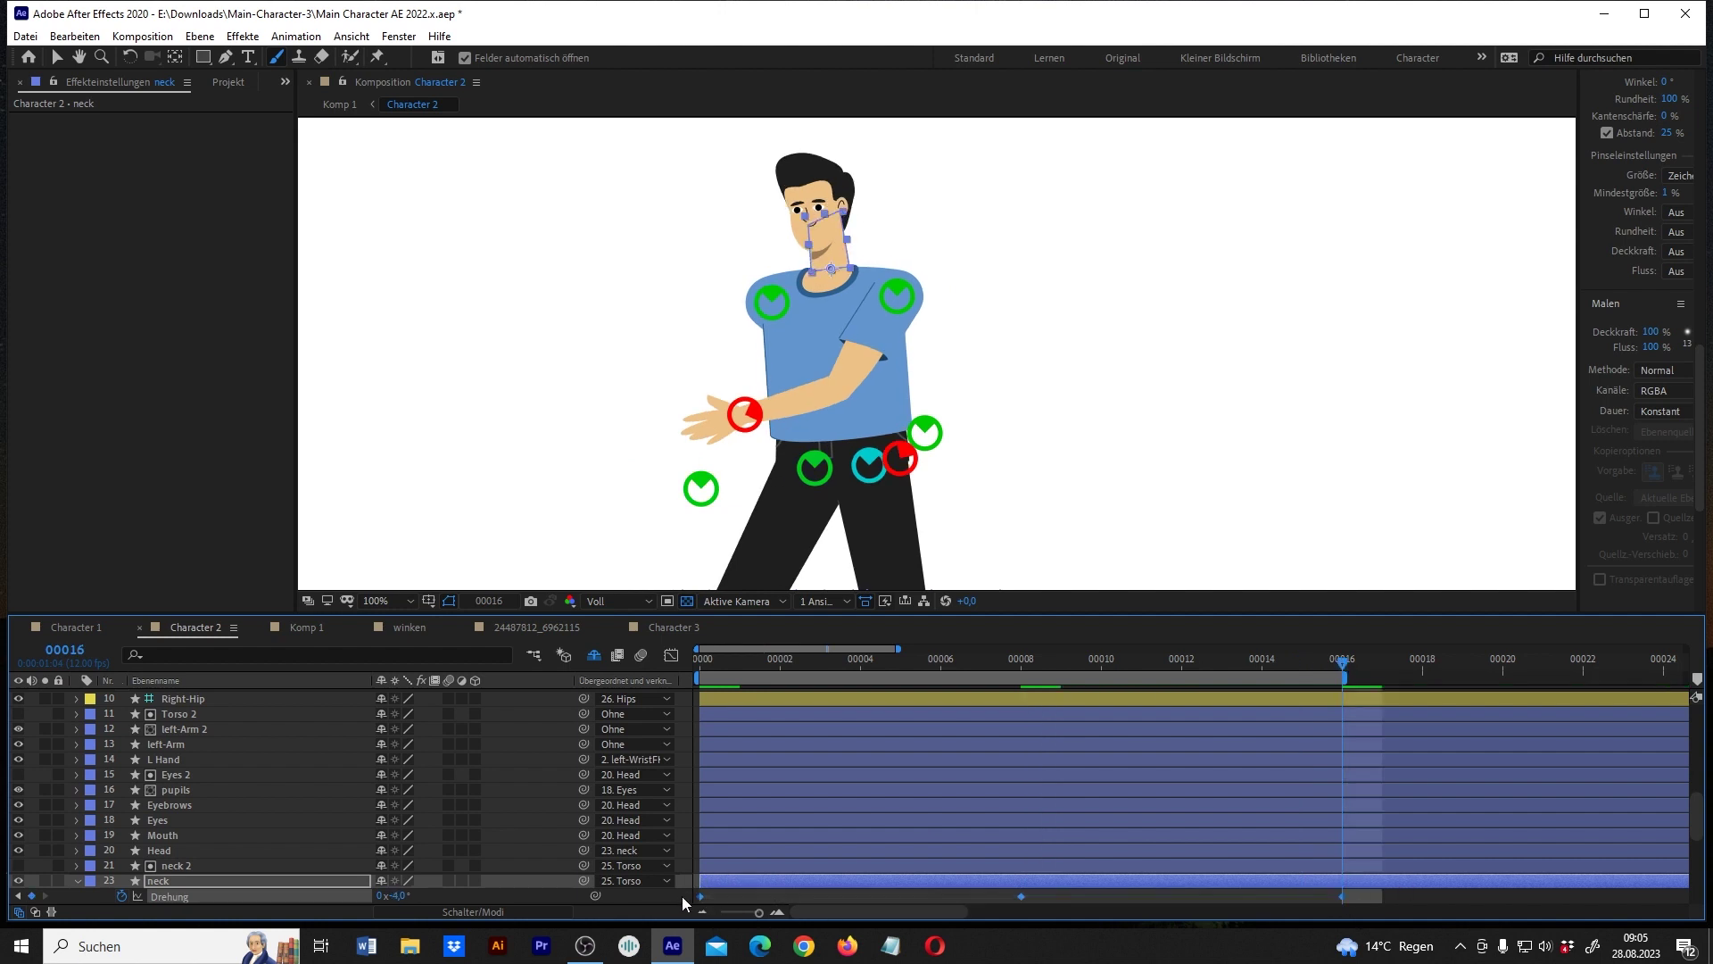
drag(699, 895, 731, 898)
click(773, 896)
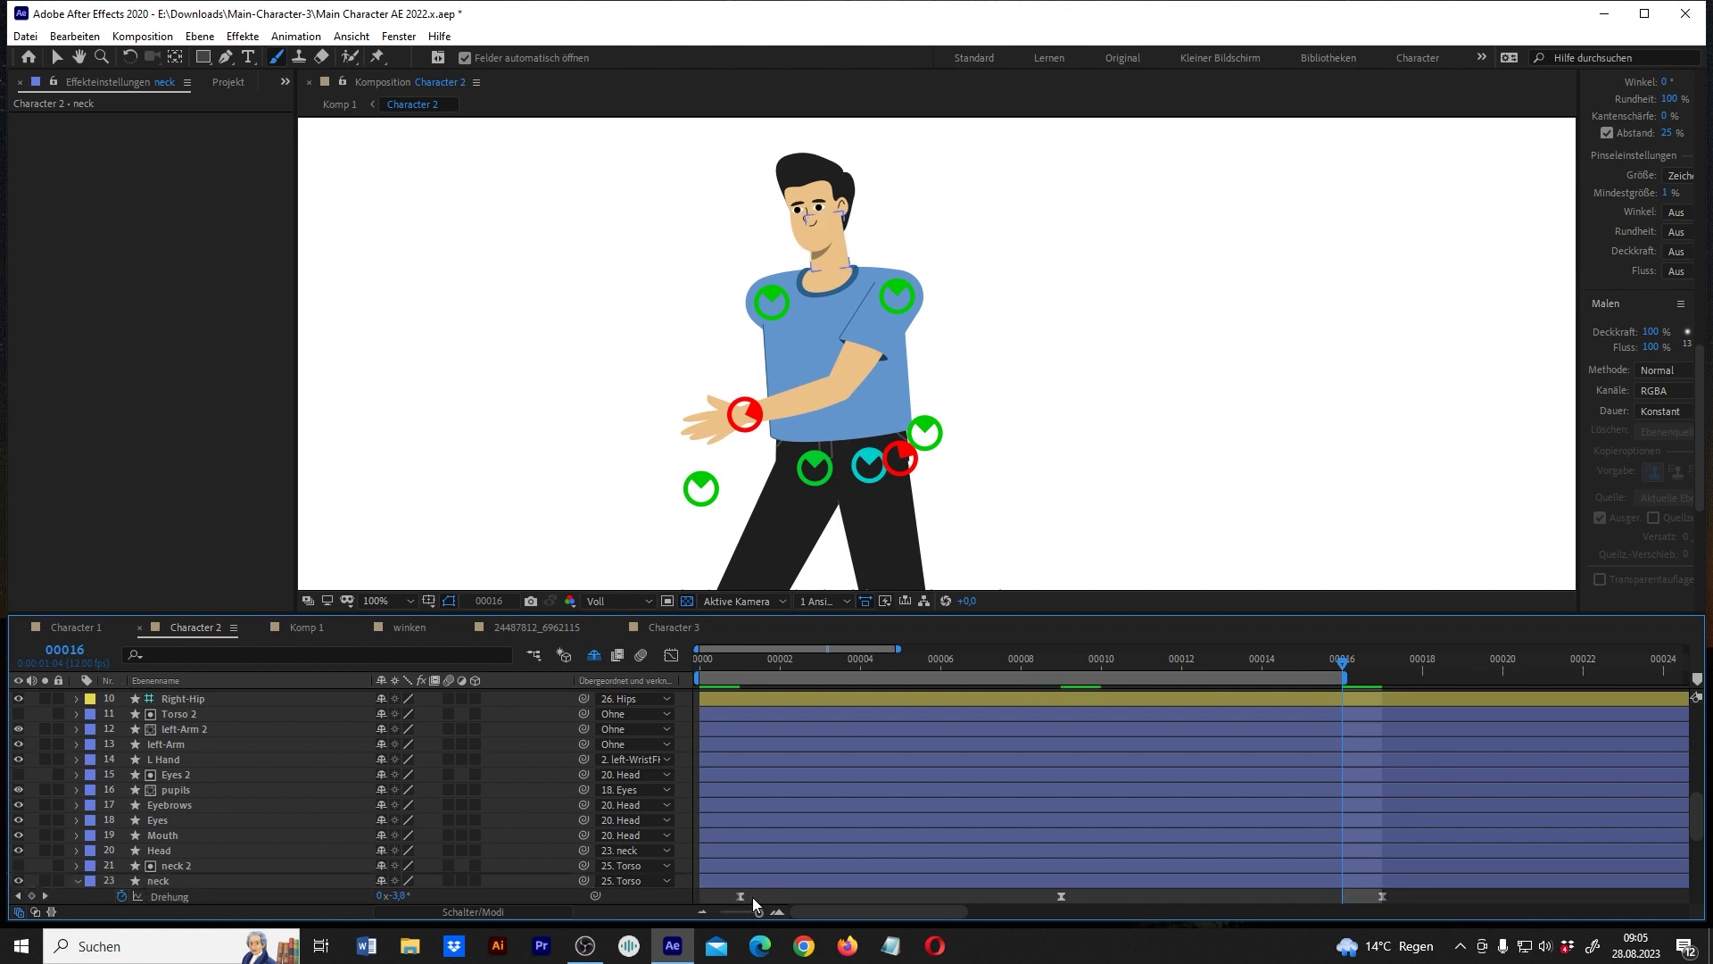
Put a loopIn() expression on the neck Rotation and play back the walk preview.
alt+click(122, 895)
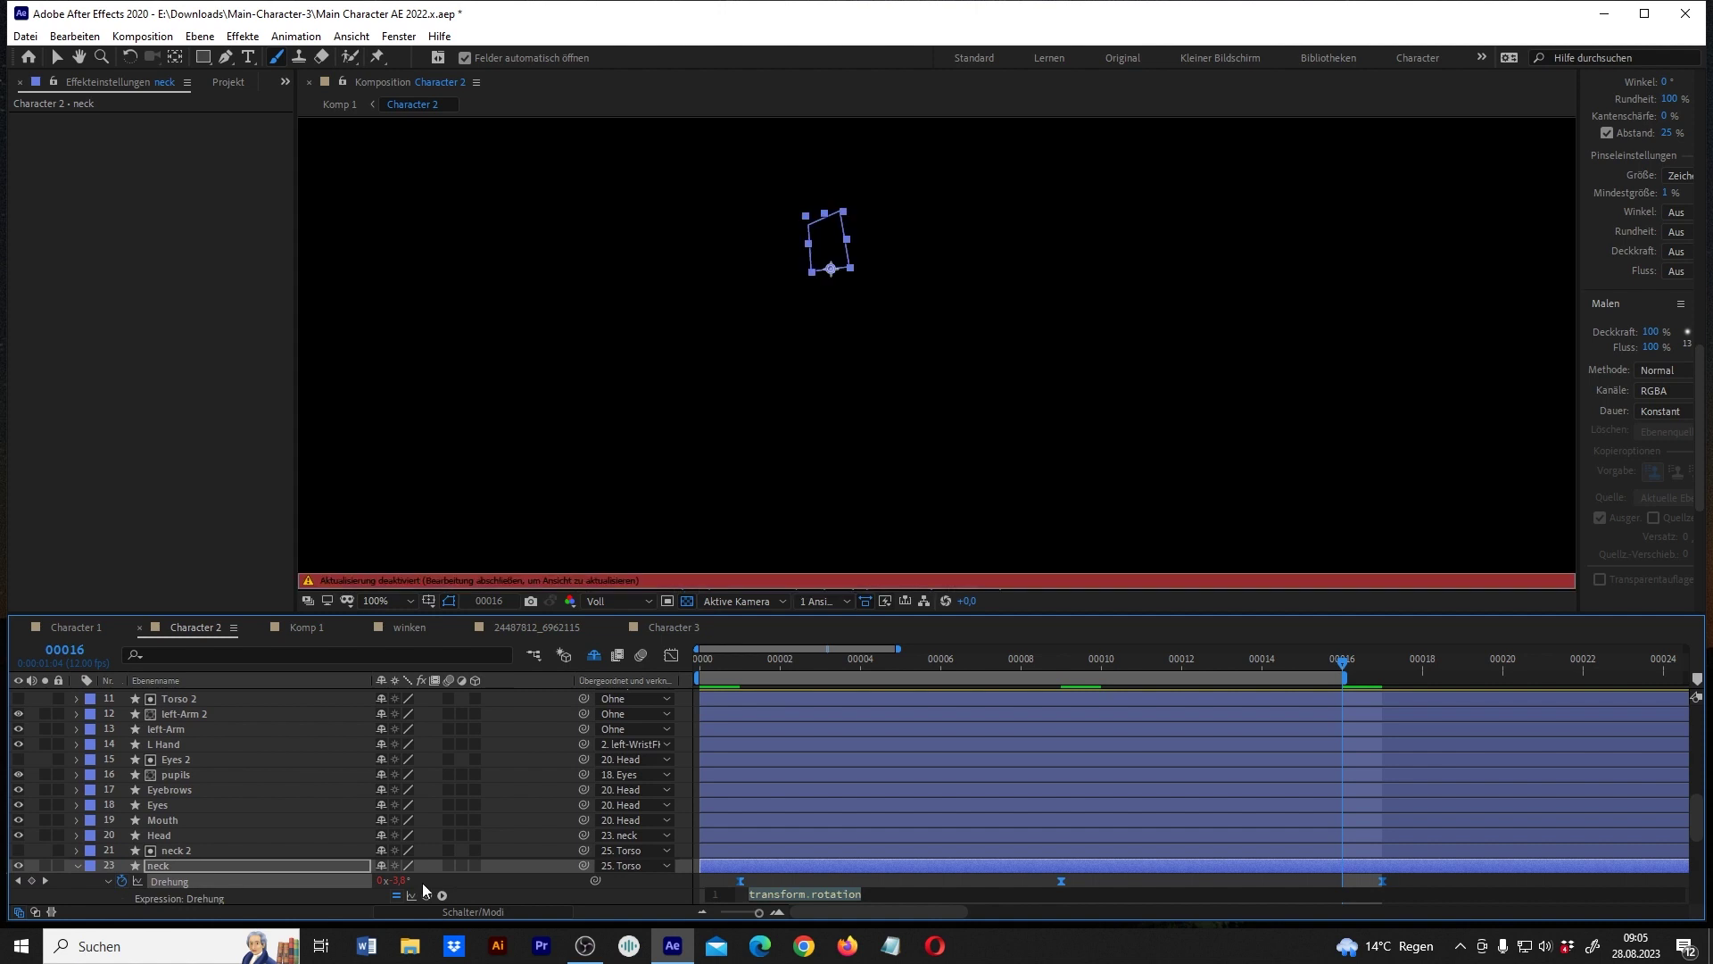
text(loopin)
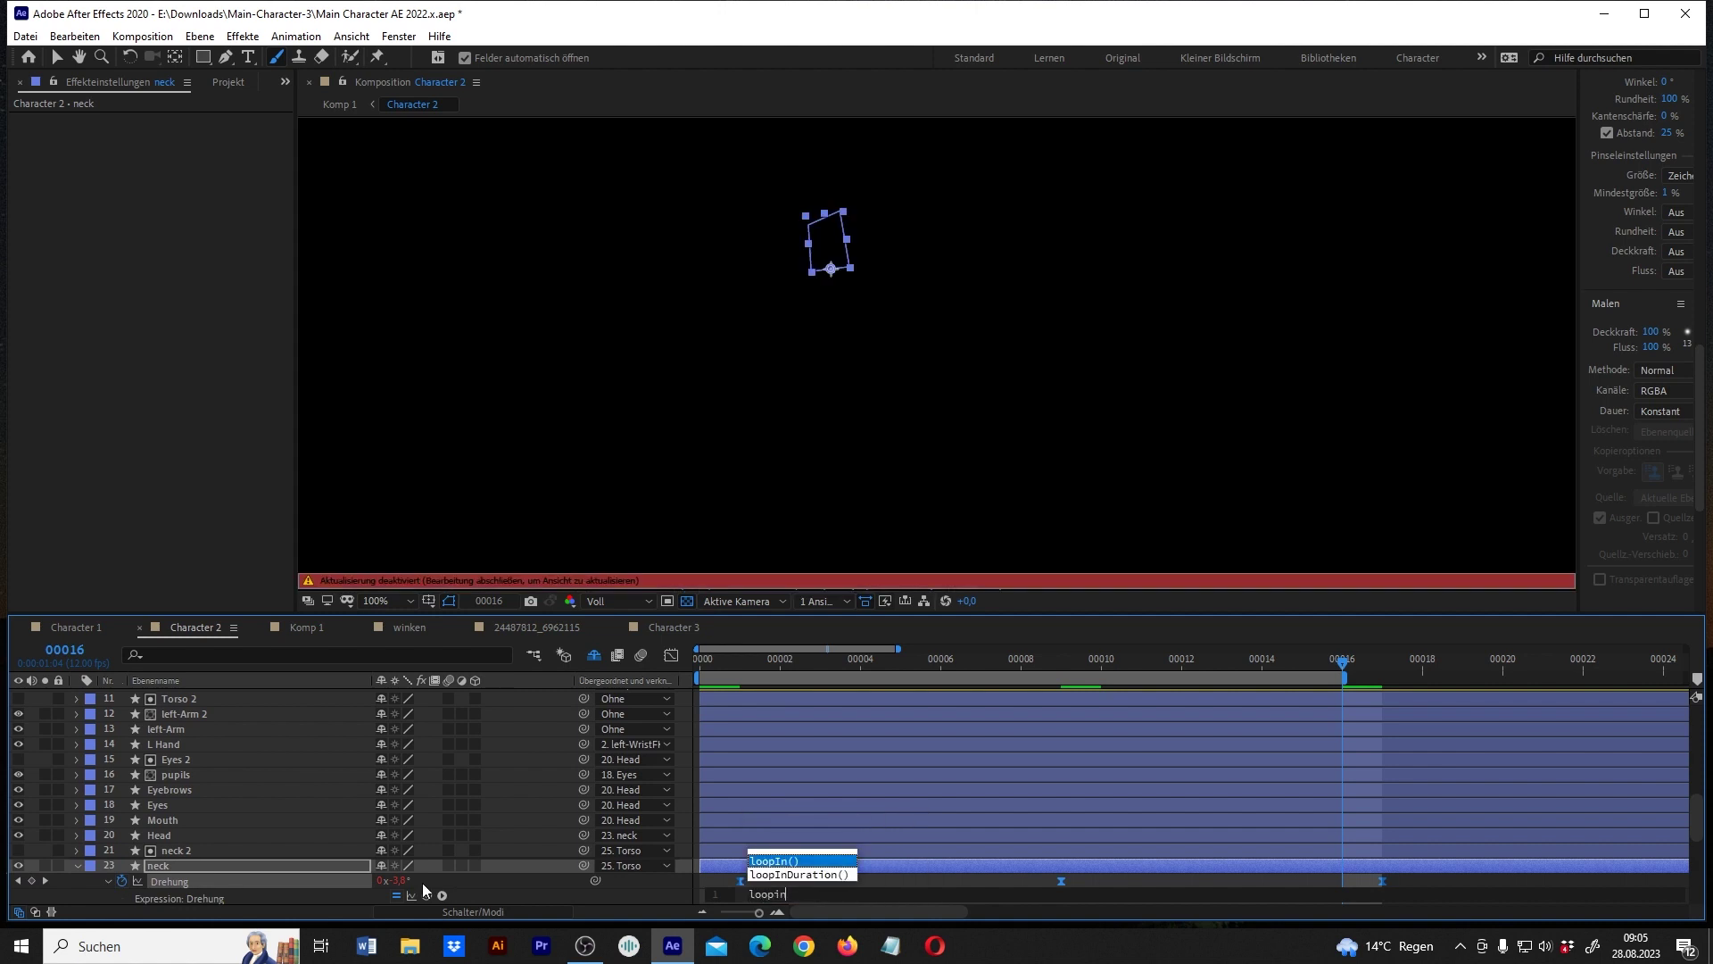
click(765, 862)
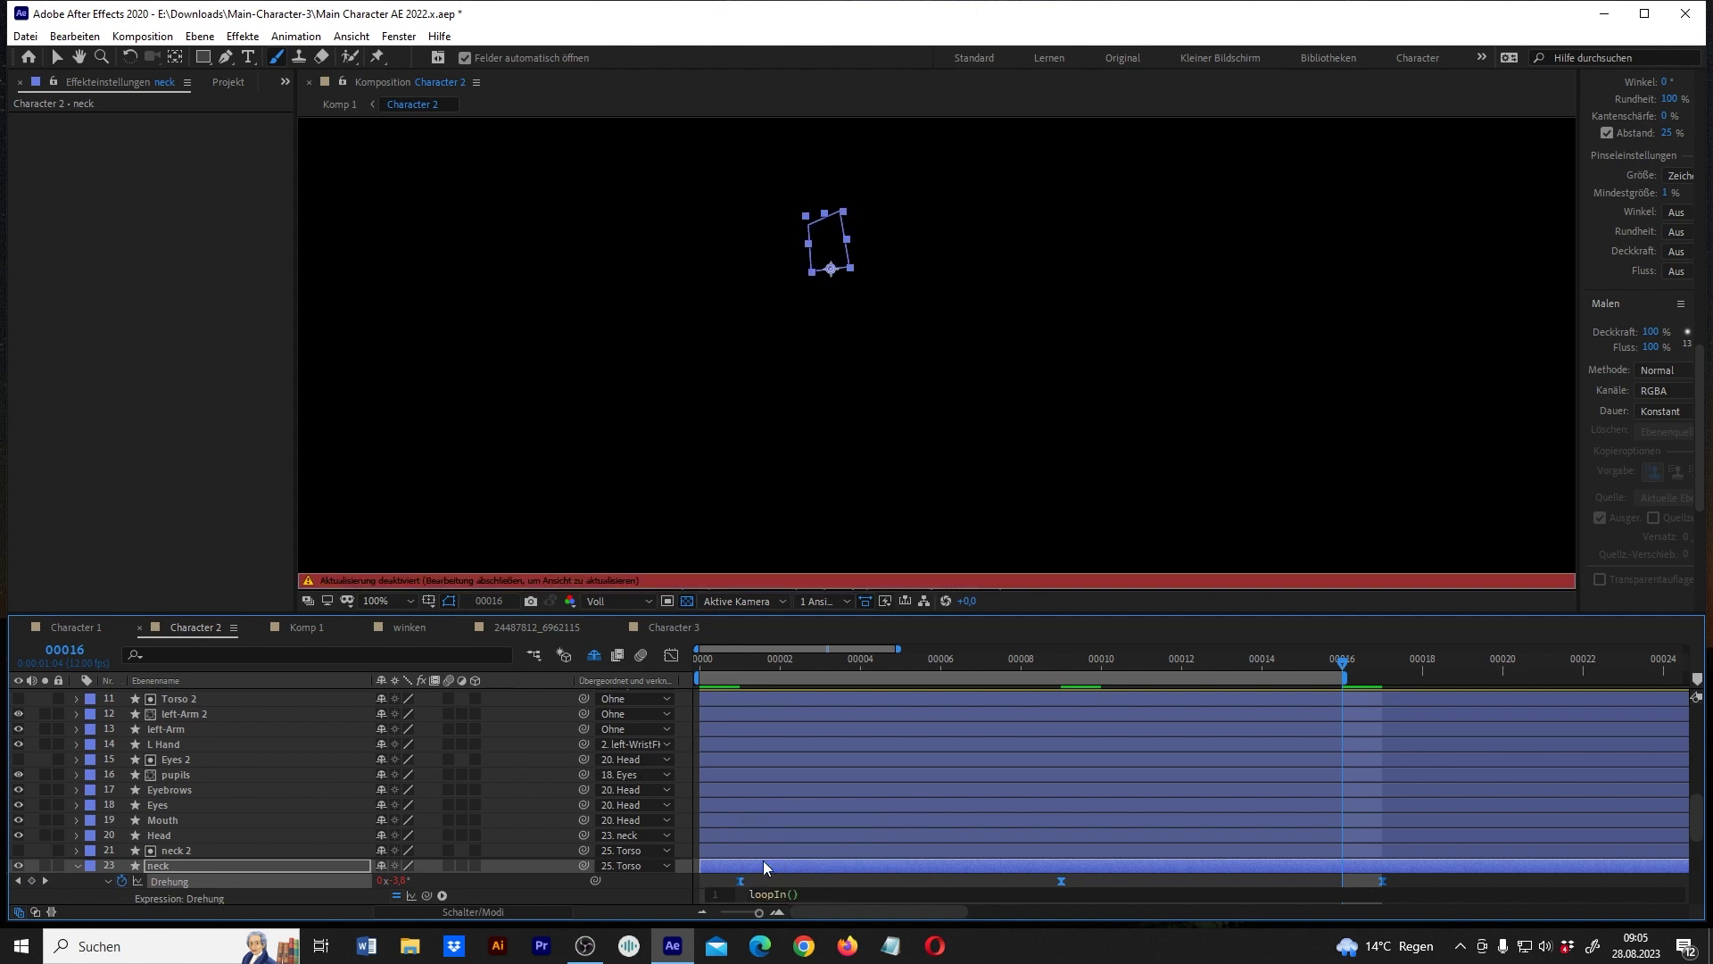
click(867, 879)
key(space)
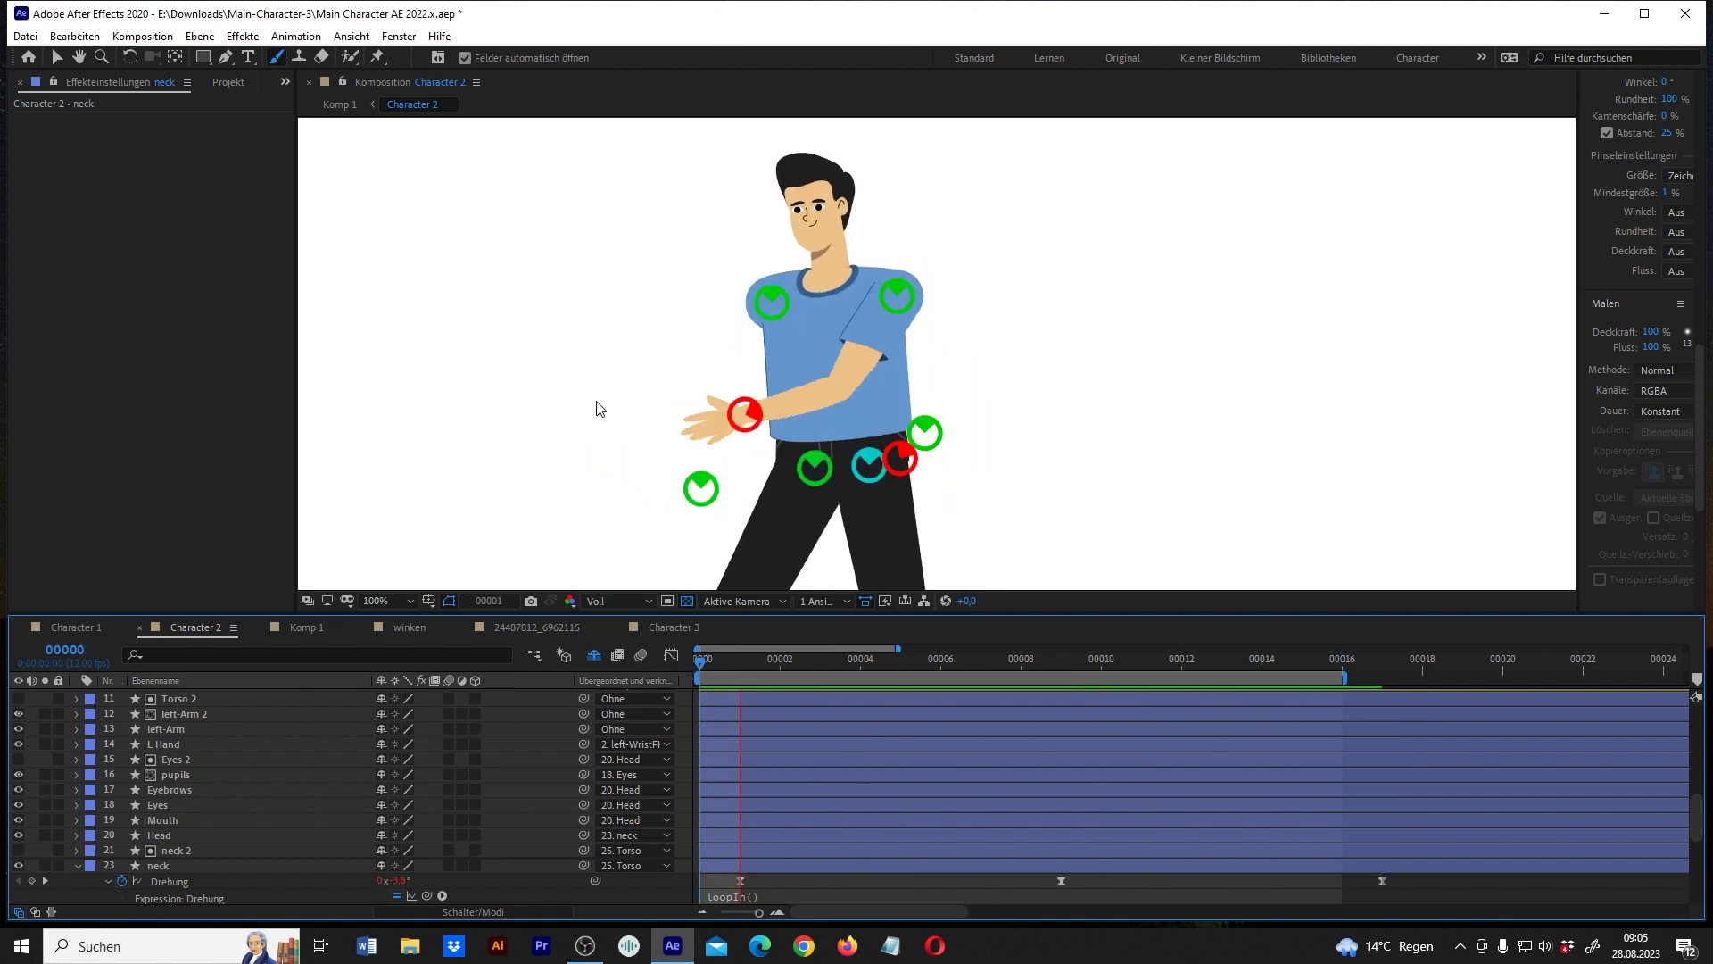
scroll(616, 362, down, 1)
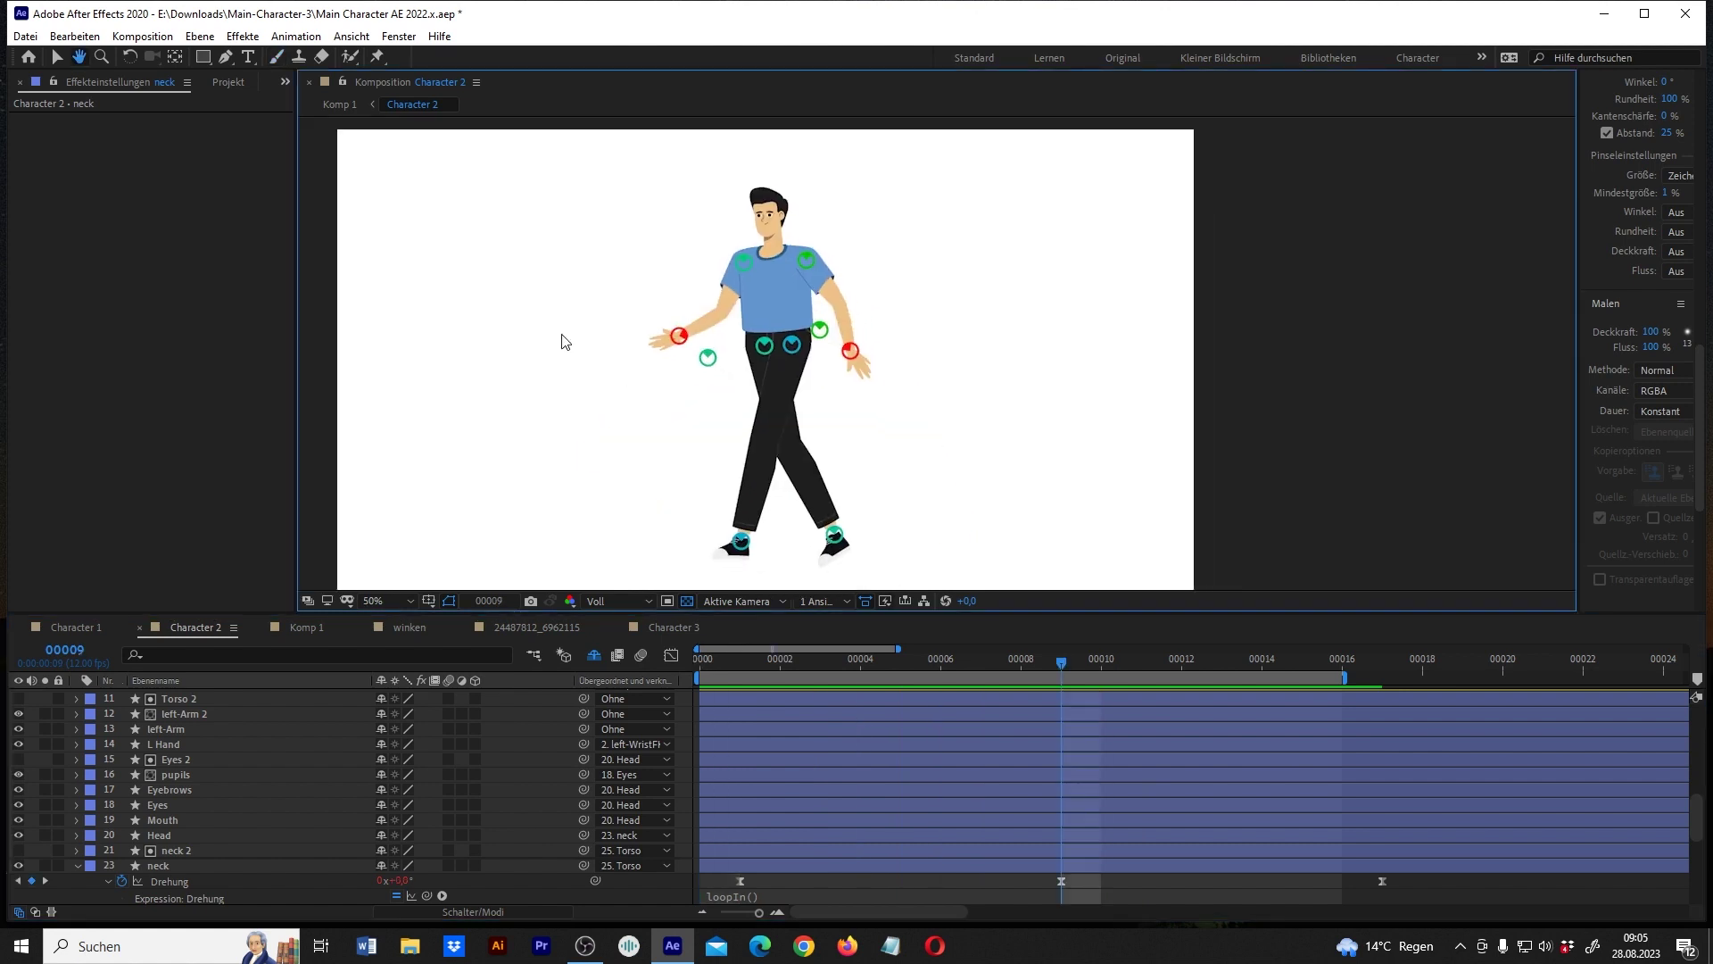
key(ctrl+b)
Drag R SHoe's middle Rotation keyframe from frame 7 to frame 8, then preview the walk.
click(837, 569)
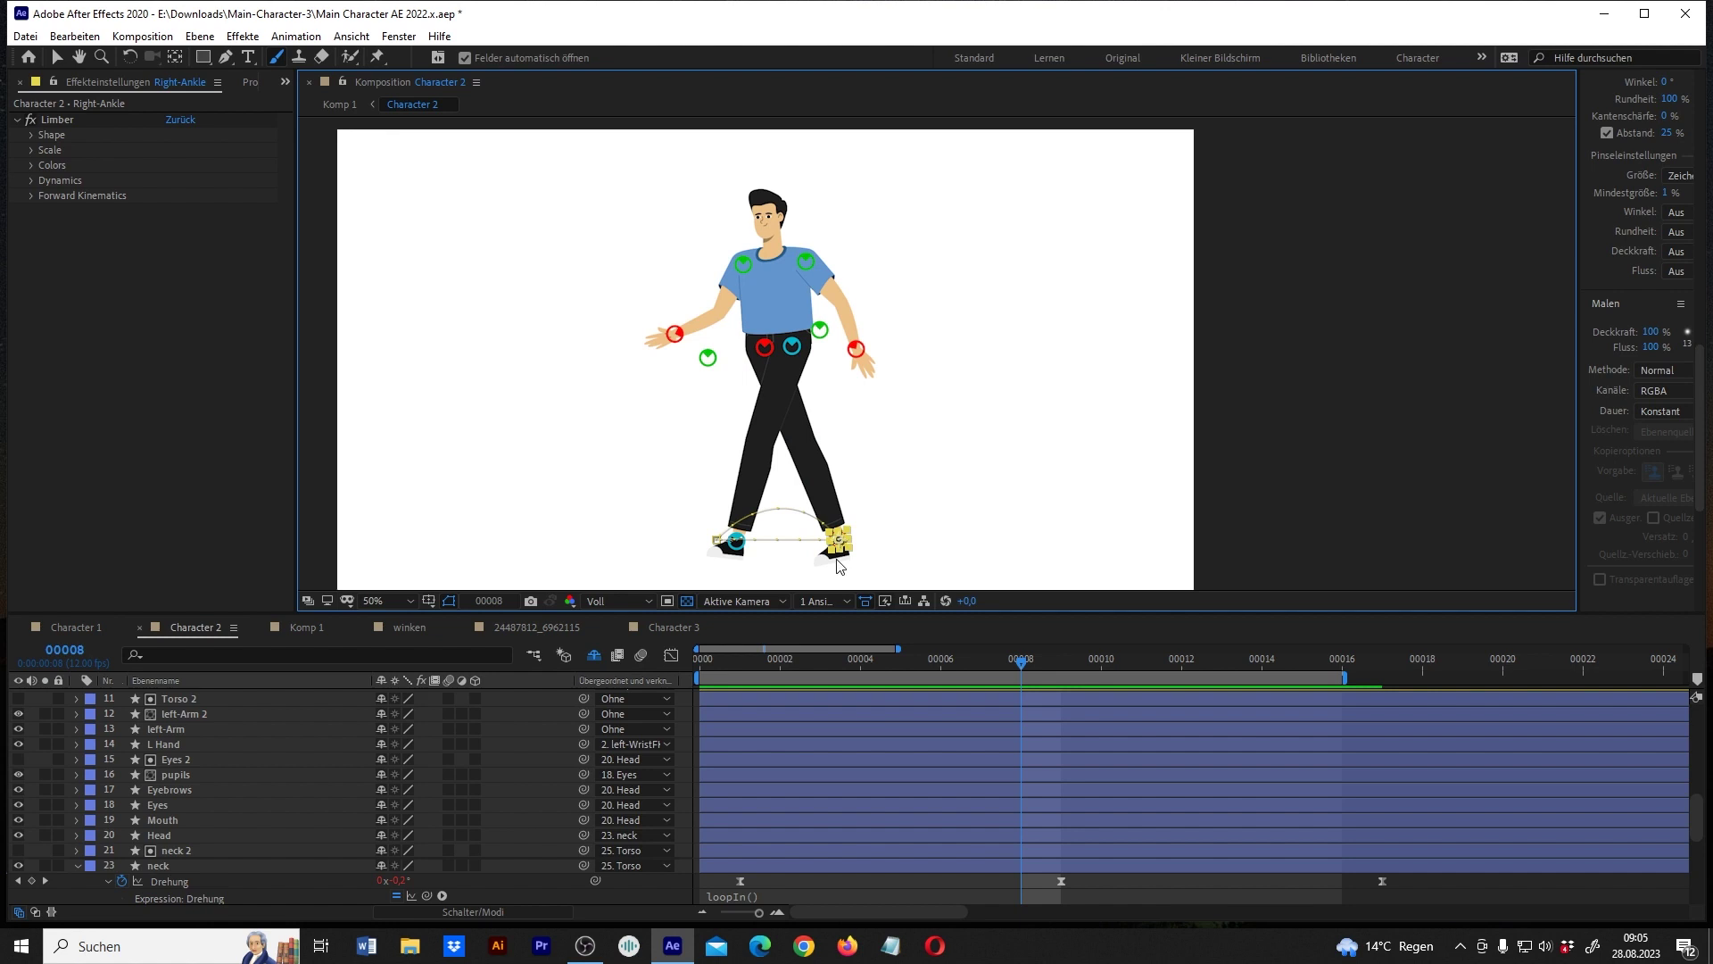
scroll(875, 851, down, 5)
scroll(875, 851, down, 3)
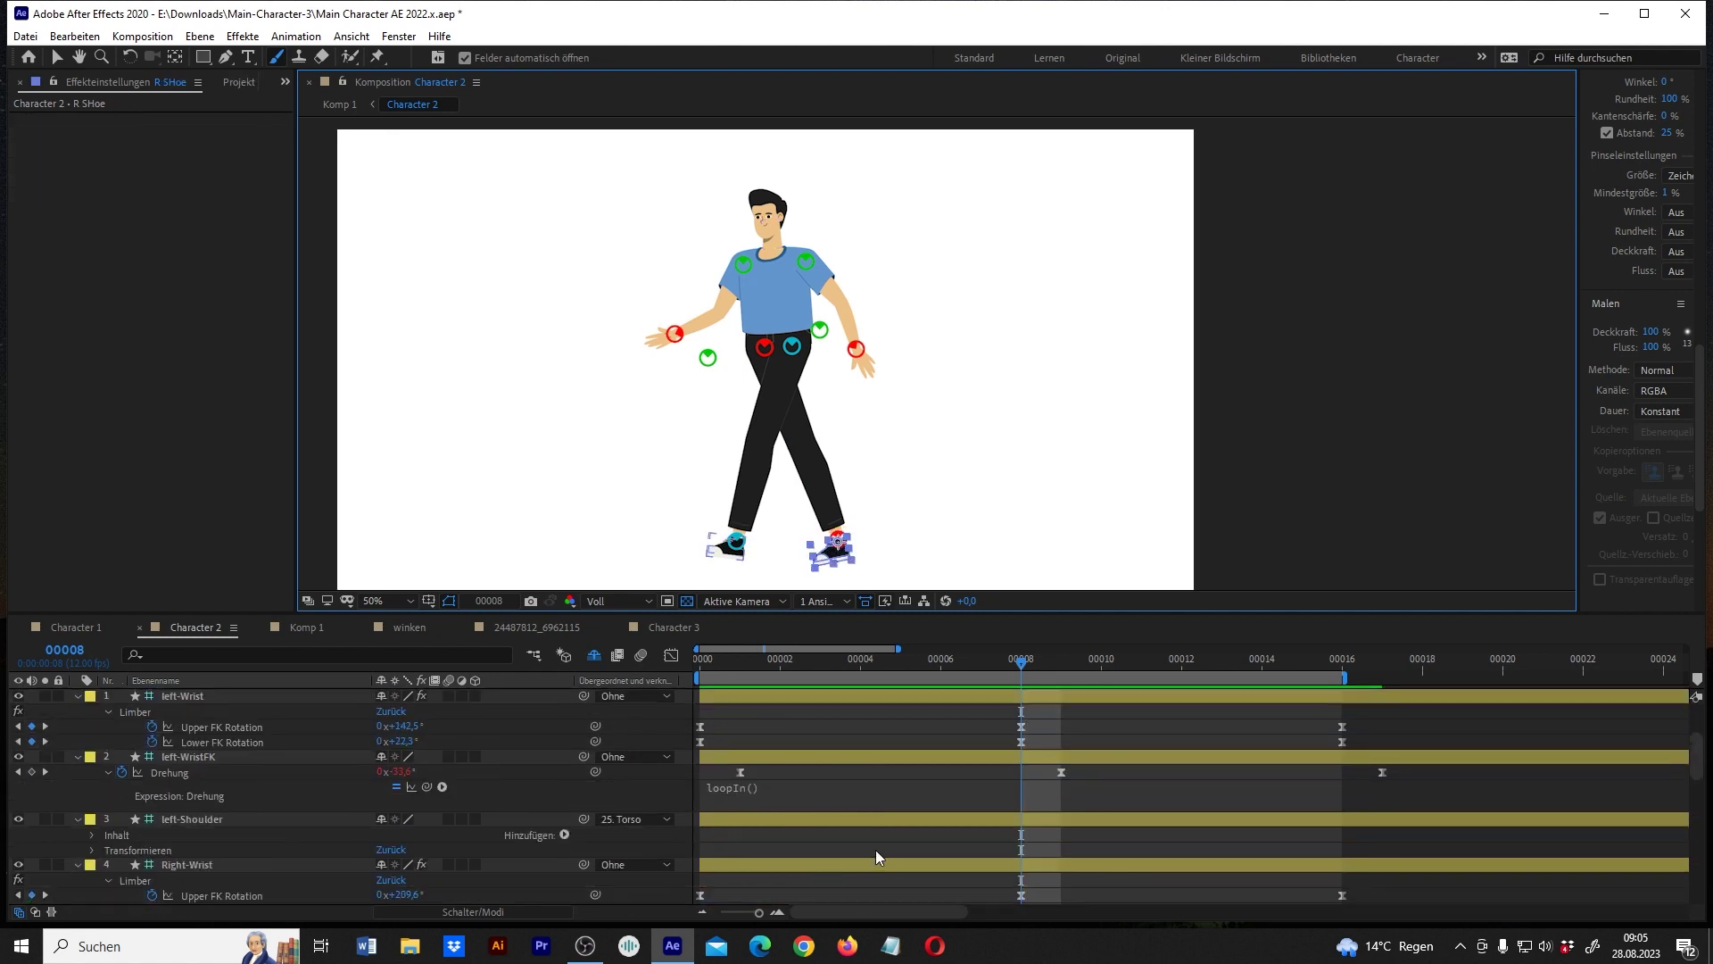
scroll(875, 849, down, 5)
scroll(864, 842, down, 3)
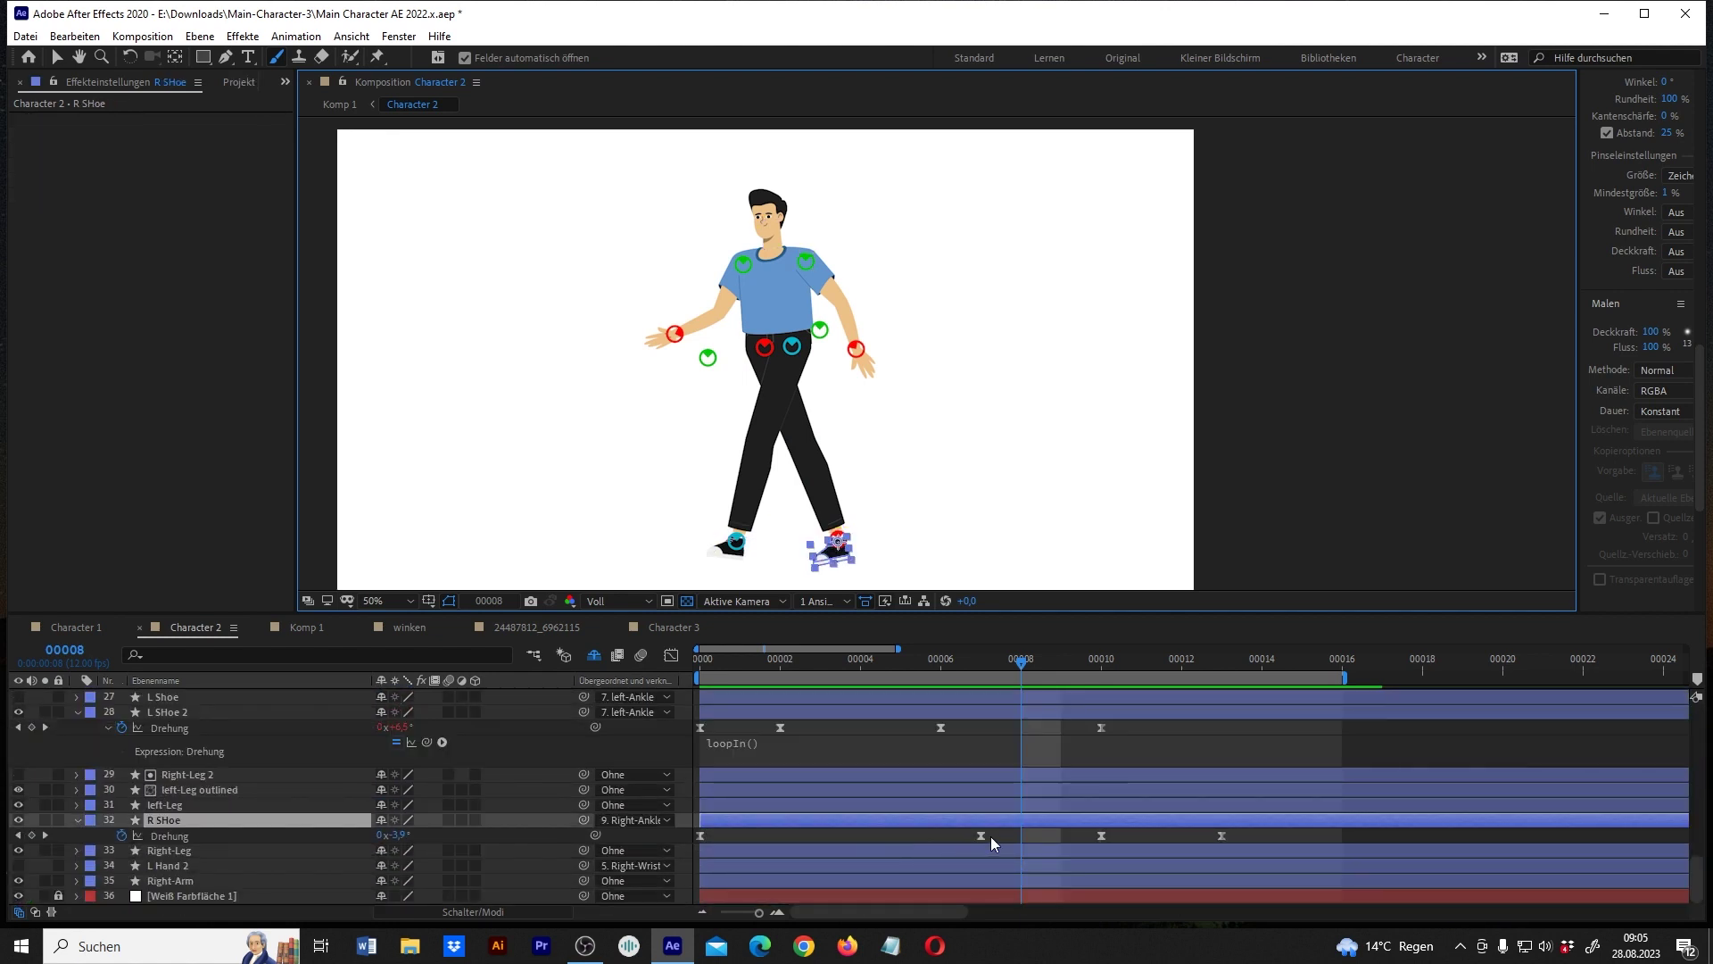
drag(981, 836, 1021, 839)
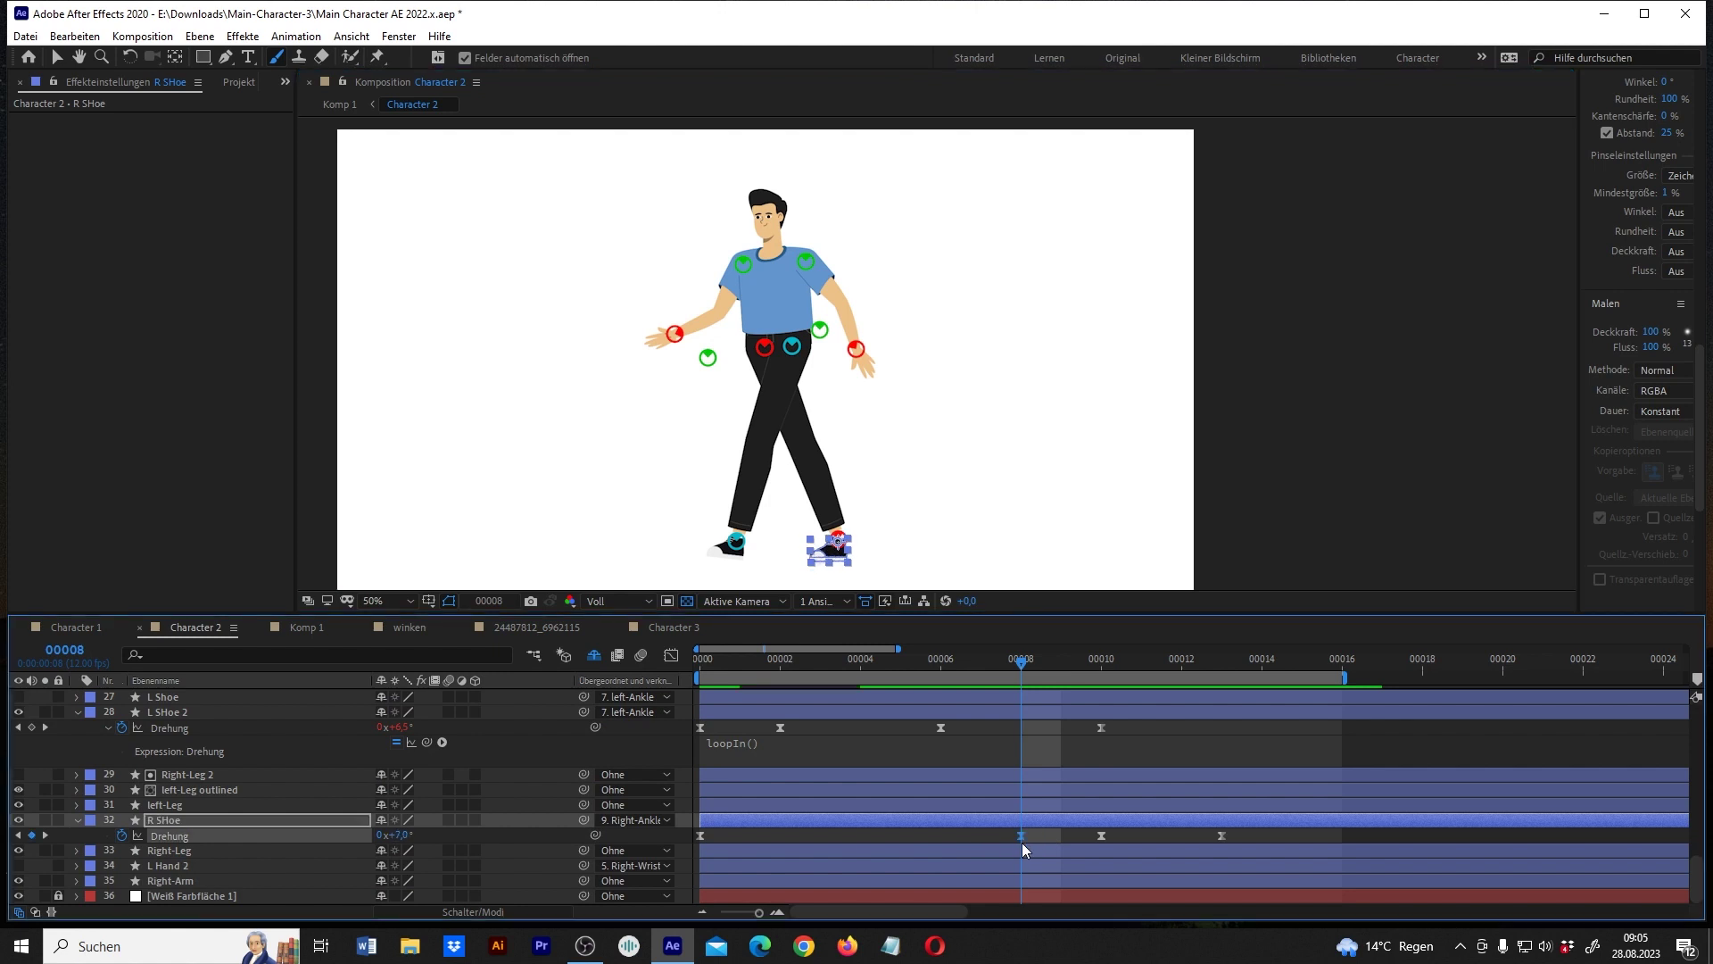
key(space)
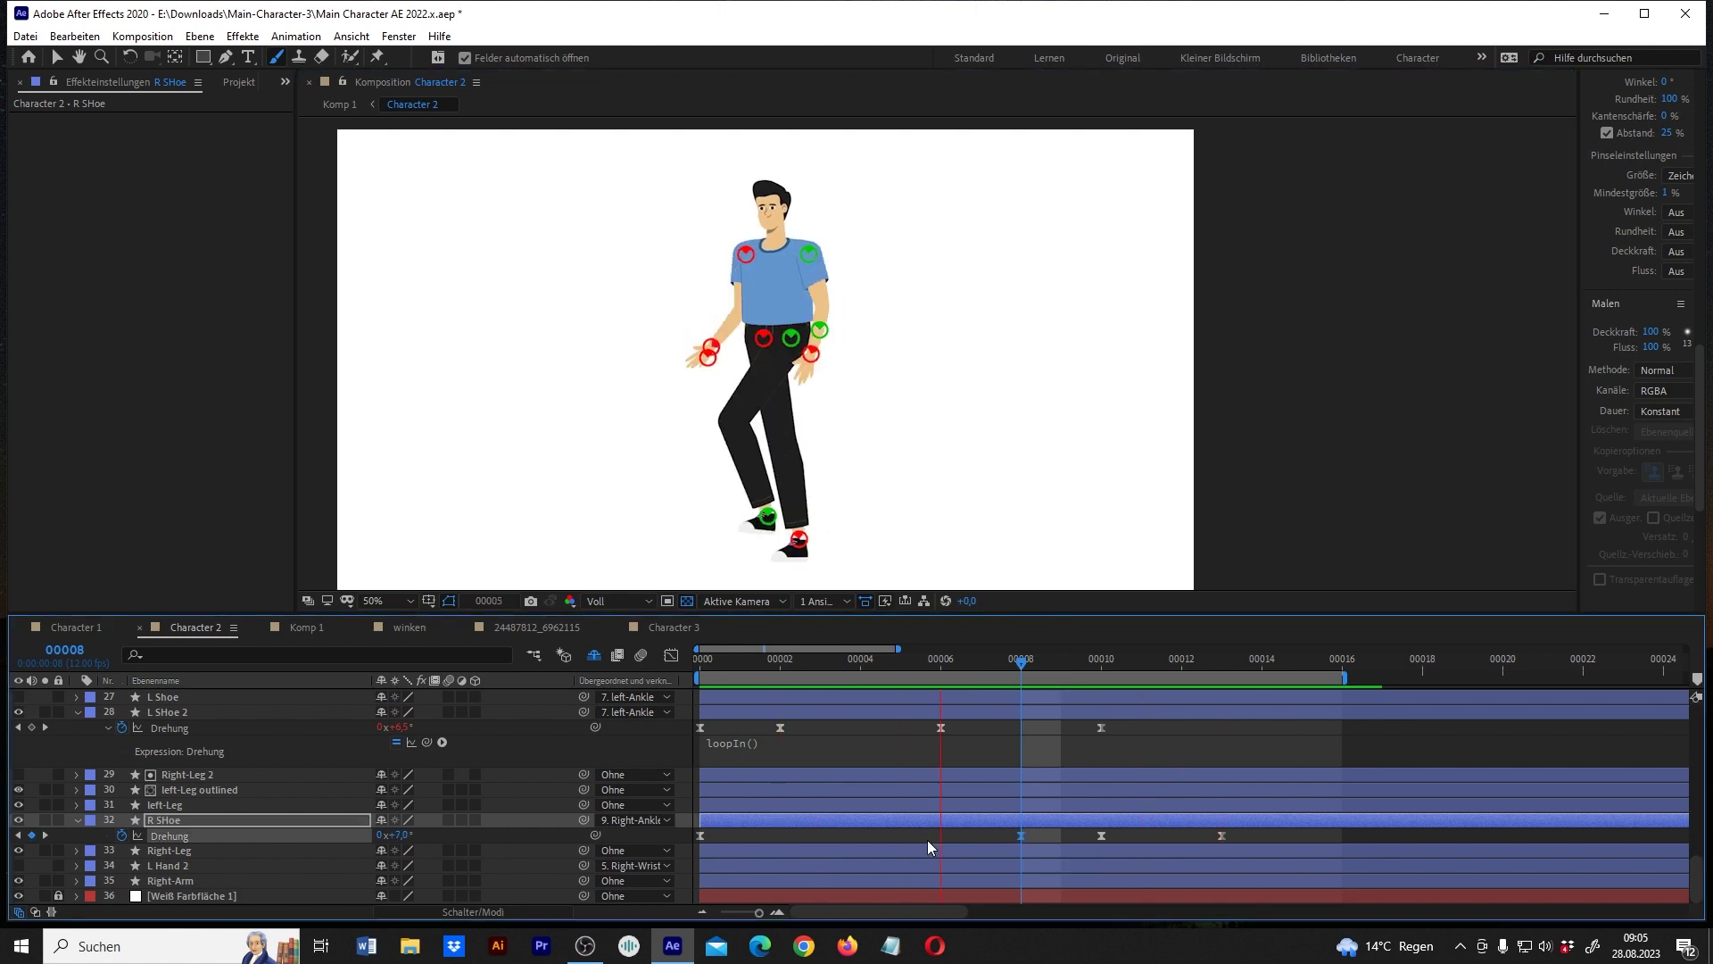